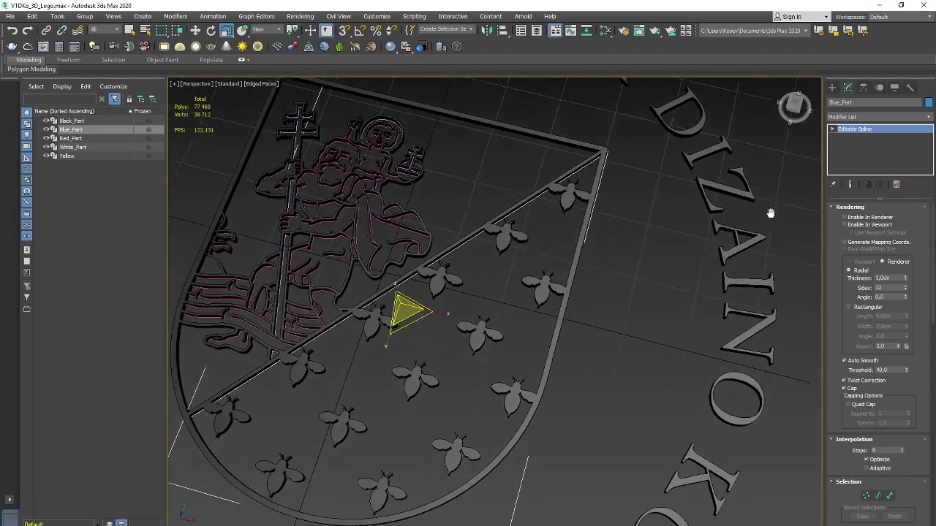
scroll(731, 242, down, 3)
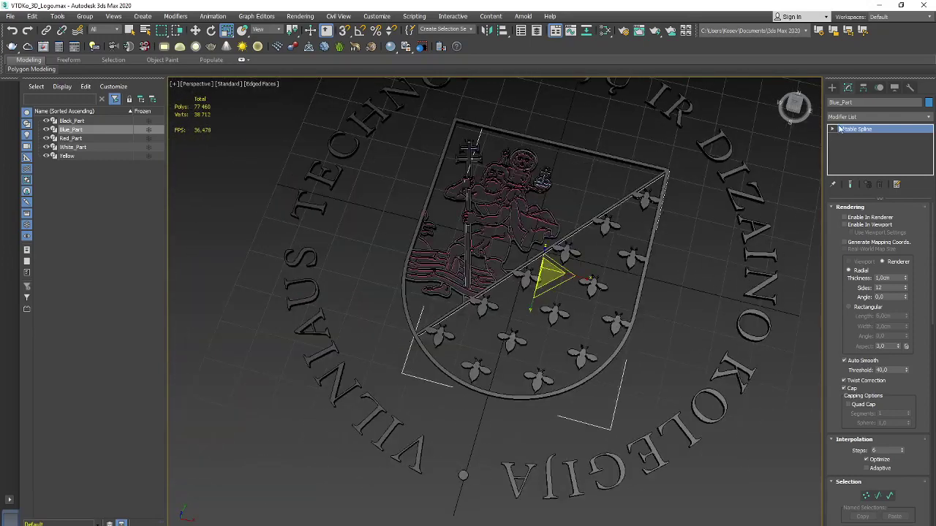
Hide Black_Part so only spline outlines show, frame the shield's corner, and target Blue_Part's vertices
click(46, 120)
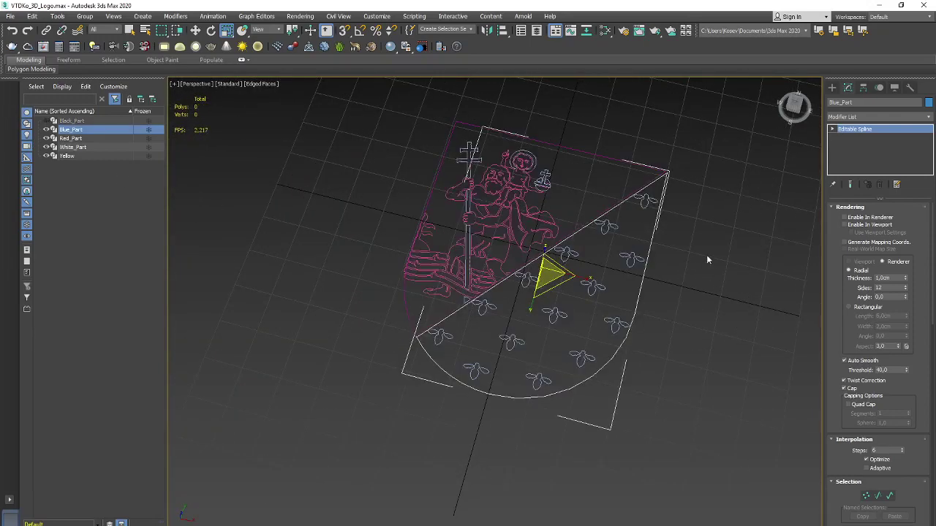
mouse_move(725, 226)
middle_down()
mouse_move(627, 310)
mouse_move(647, 301)
middle_up()
scroll(617, 287, up, 2)
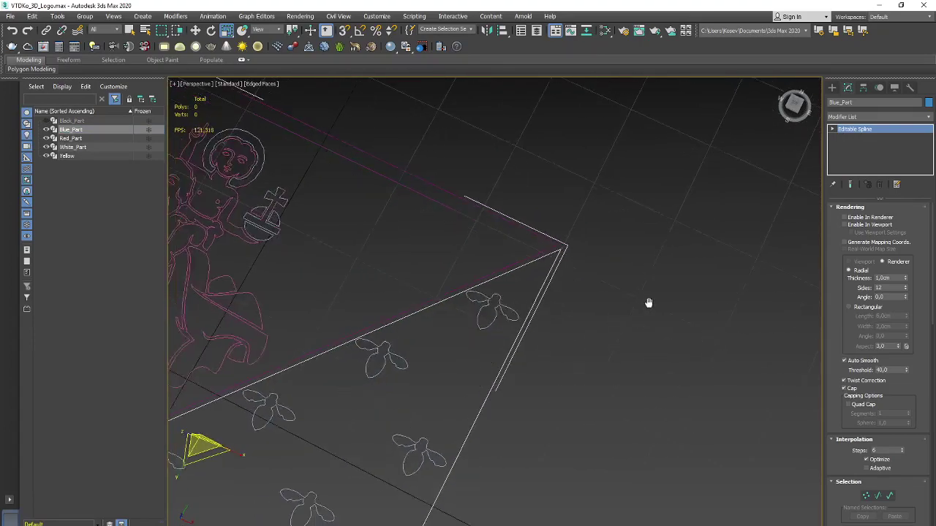
scroll(729, 295, up, 3)
alt+middle_drag(710, 325, 731, 314)
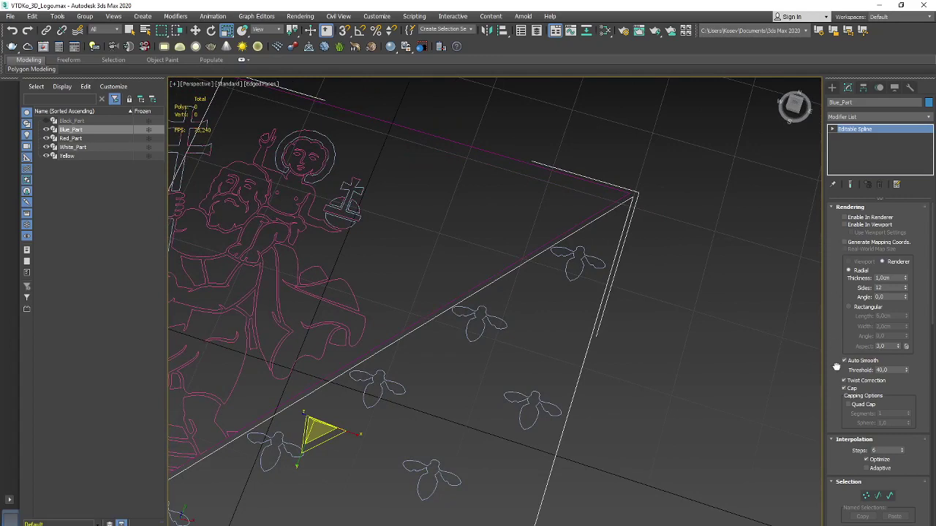
click(833, 130)
Enter Vertex level on Blue_Part's Editable Spline and bring a corner vertex into view
click(850, 138)
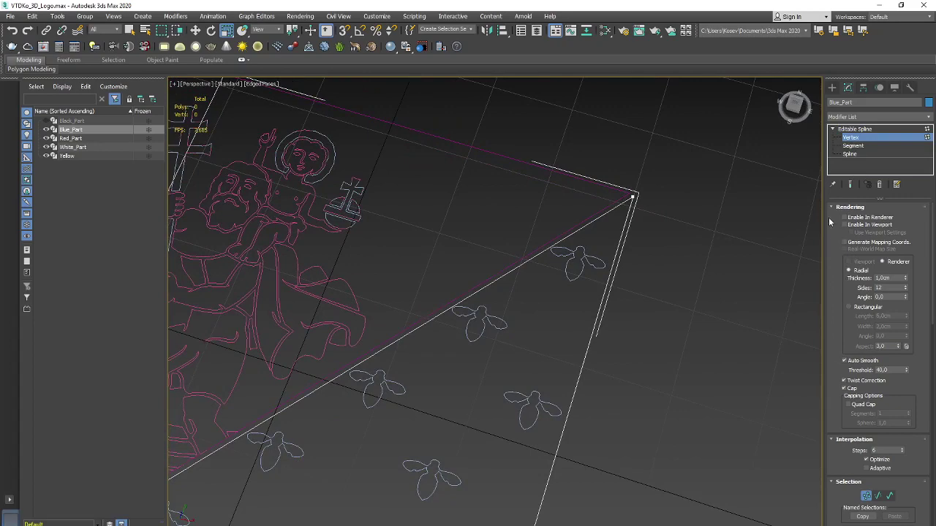
drag(839, 457, 845, 249)
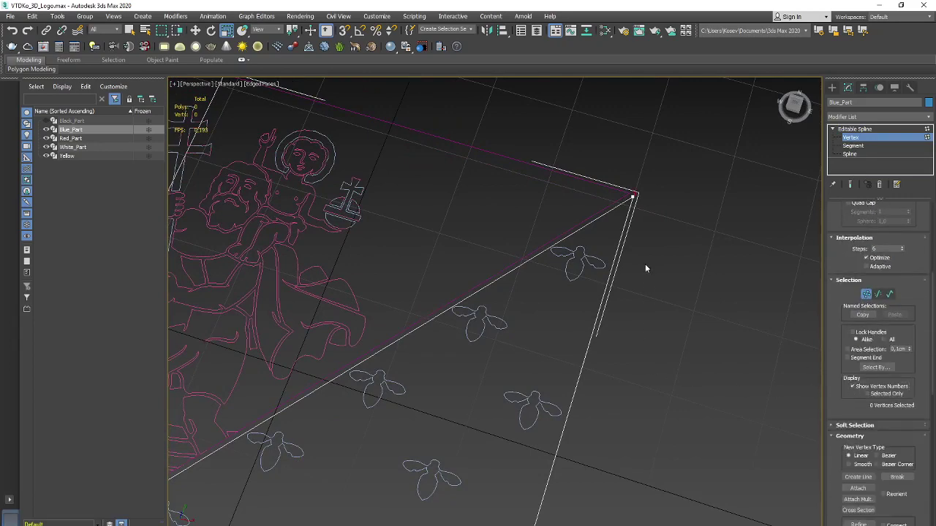
scroll(678, 284, up, 3)
mouse_move(663, 341)
middle_down()
mouse_move(570, 171)
mouse_move(591, 364)
middle_up()
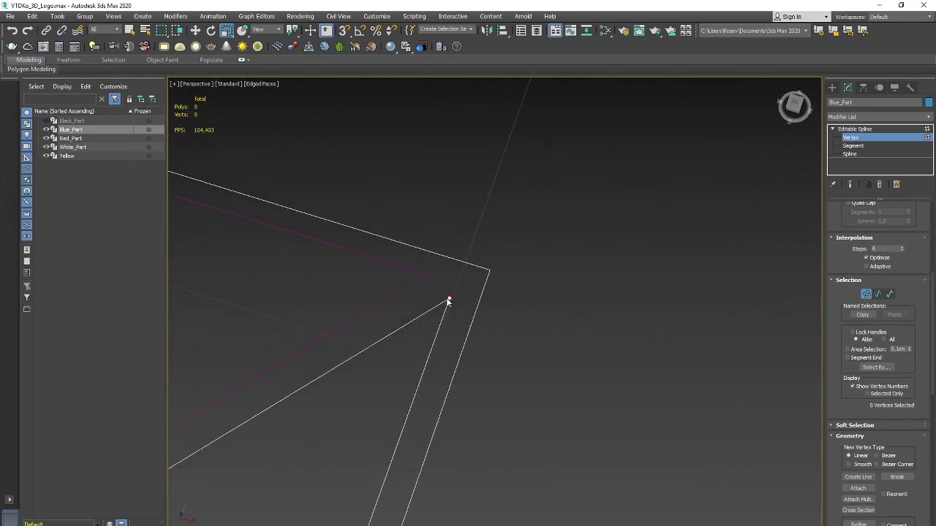
Zoom in close on the shield's left corner vertex
scroll(609, 299, down, 2)
scroll(610, 300, down, 3)
scroll(650, 405, up, 2)
scroll(654, 319, up, 1)
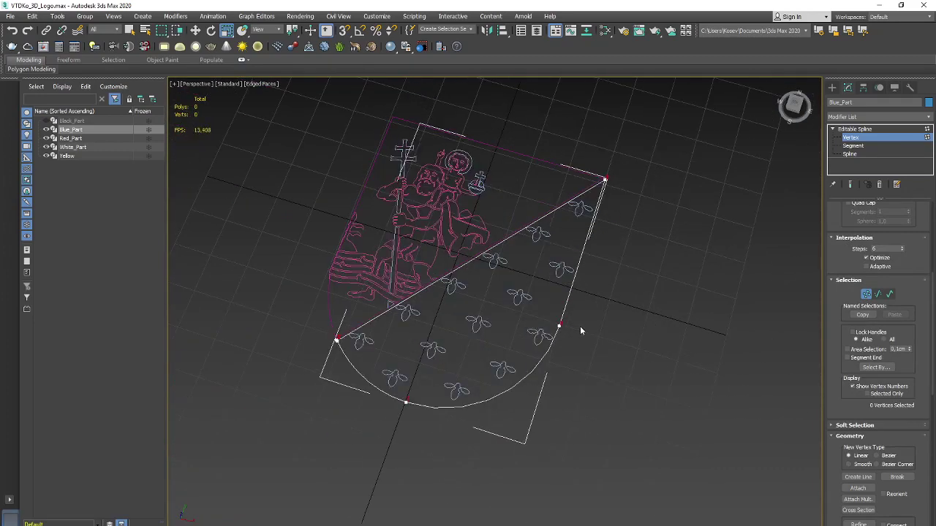
scroll(267, 318, up, 2)
scroll(351, 351, up, 1)
scroll(397, 330, up, 3)
middle_drag(397, 330, 450, 284)
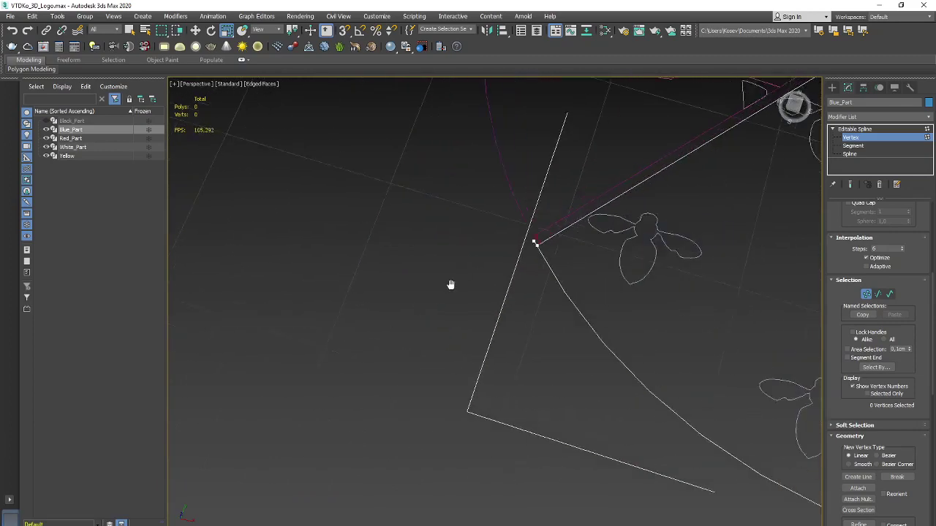
scroll(403, 324, down, 1)
scroll(407, 324, up, 3)
scroll(447, 318, down, 1)
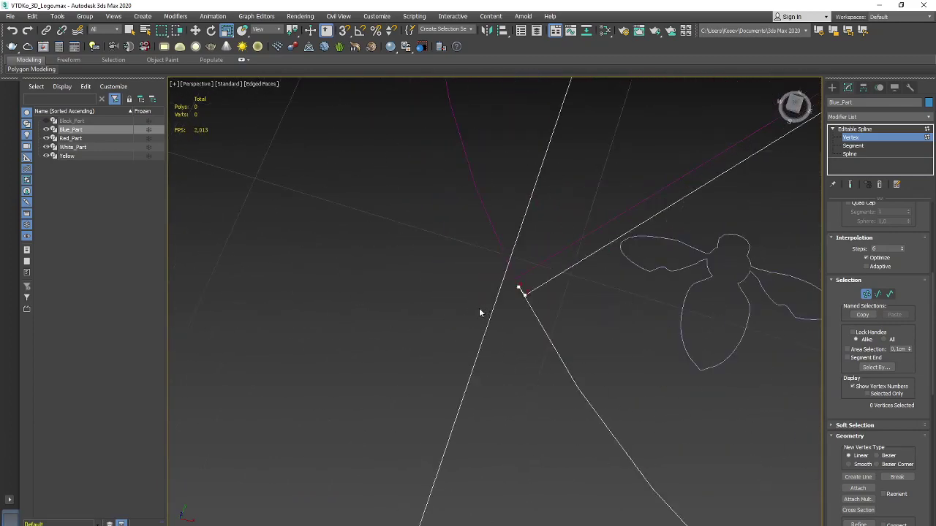
scroll(479, 313, down, 3)
scroll(385, 409, up, 1)
scroll(543, 303, up, 1)
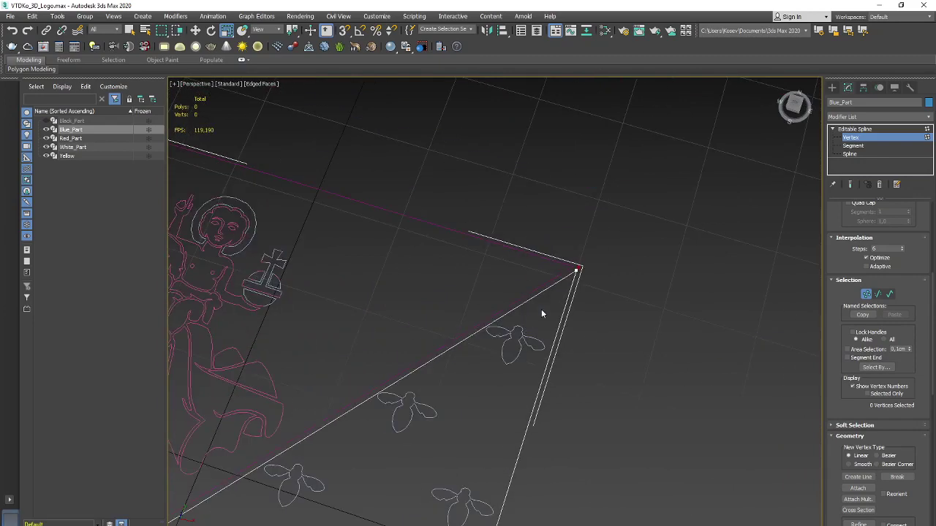
scroll(541, 313, up, 2)
scroll(597, 309, up, 2)
scroll(556, 312, up, 1)
scroll(499, 317, up, 2)
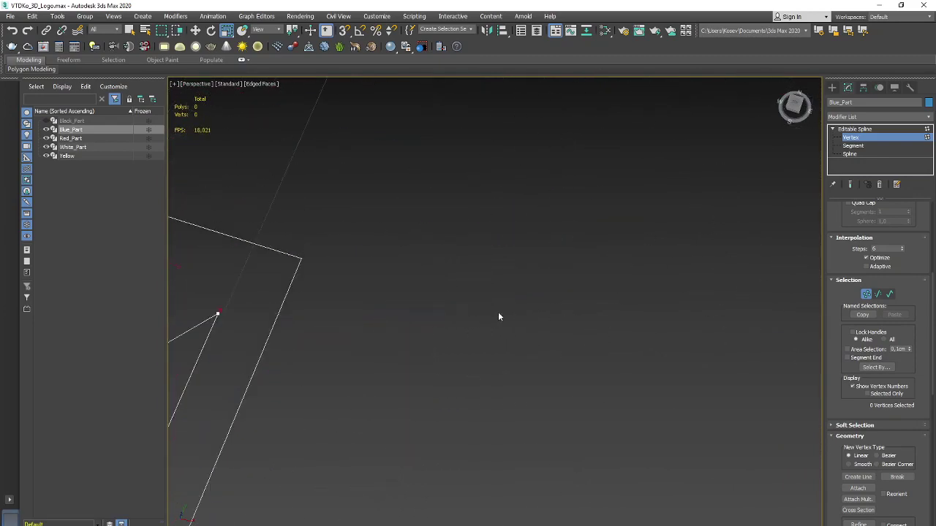
Pan around the corner and edge vertices near the bee shapes to inspect them
mouse_move(499, 317)
middle_down()
mouse_move(449, 317)
mouse_move(624, 302)
mouse_move(624, 270)
middle_up()
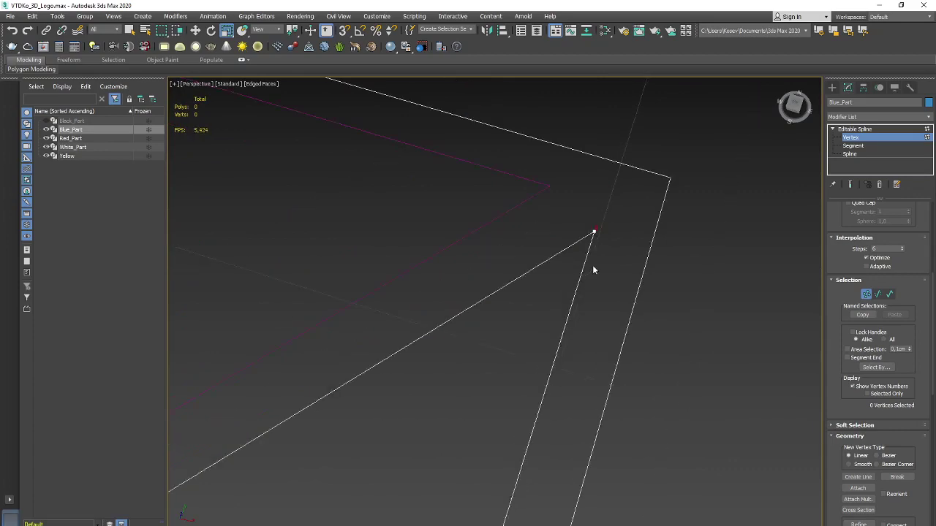
scroll(592, 265, down, 3)
mouse_move(538, 362)
middle_down()
mouse_move(648, 213)
mouse_move(596, 443)
mouse_move(596, 198)
middle_up()
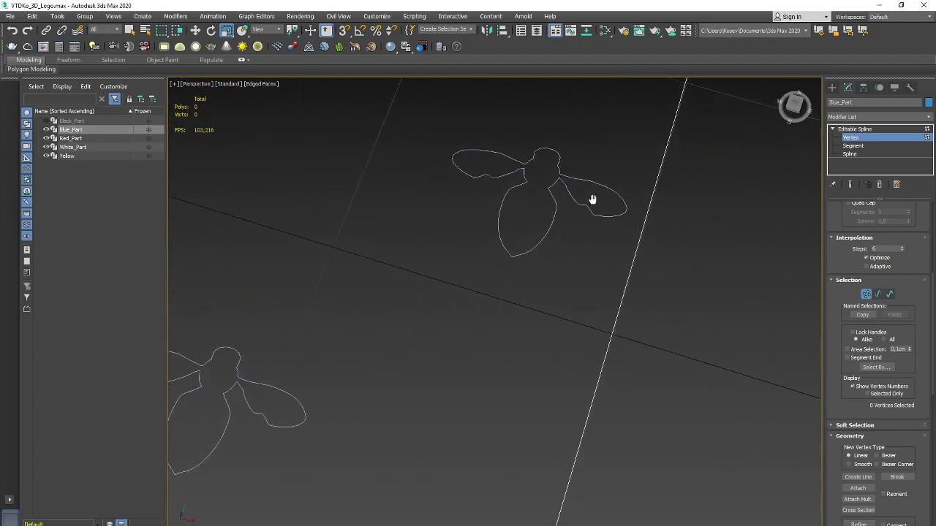
scroll(554, 320, up, 2)
mouse_move(553, 320)
middle_down()
mouse_move(578, 356)
mouse_move(607, 307)
mouse_move(602, 271)
mouse_move(590, 402)
middle_up()
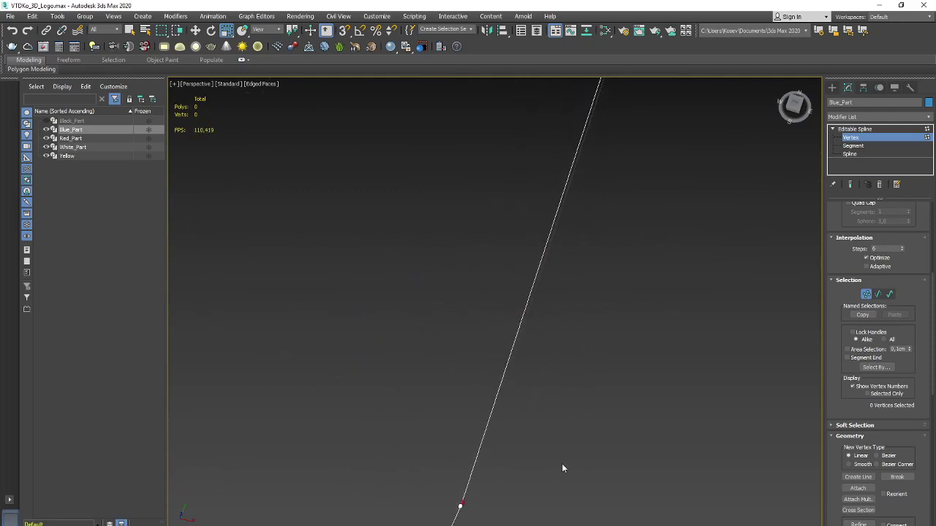
mouse_move(562, 468)
middle_down()
mouse_move(595, 339)
mouse_move(592, 346)
middle_up()
scroll(592, 347, down, 3)
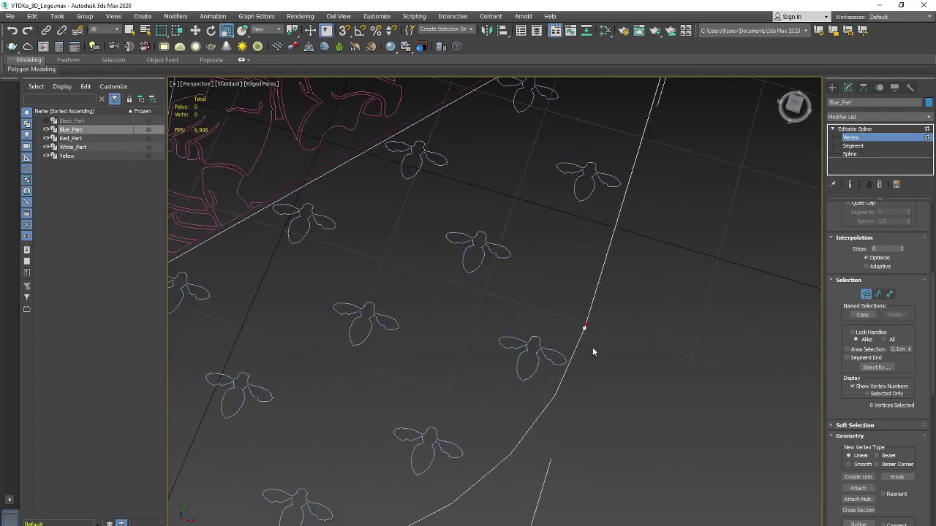
scroll(592, 348, down, 3)
scroll(615, 343, up, 2)
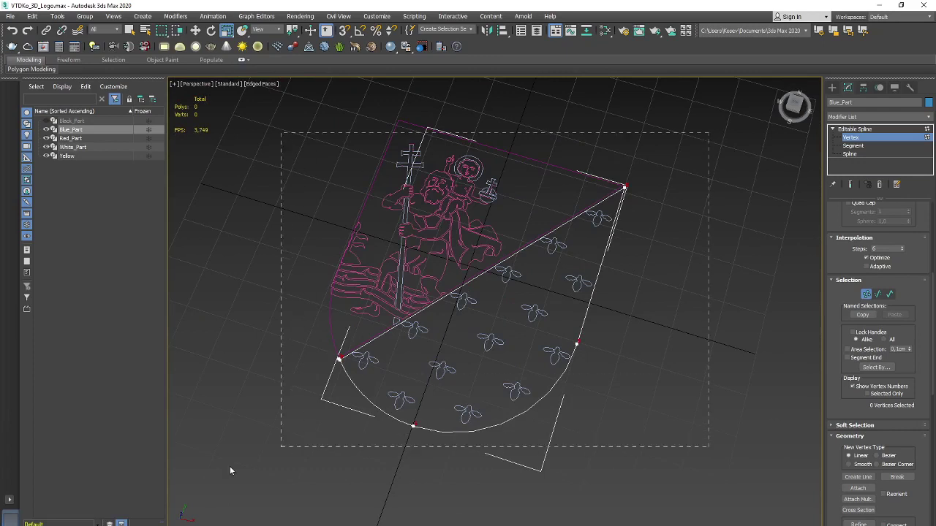
Select all eight Blue_Part vertices and weld them with a 0.1 cm threshold
key(ctrl+a)
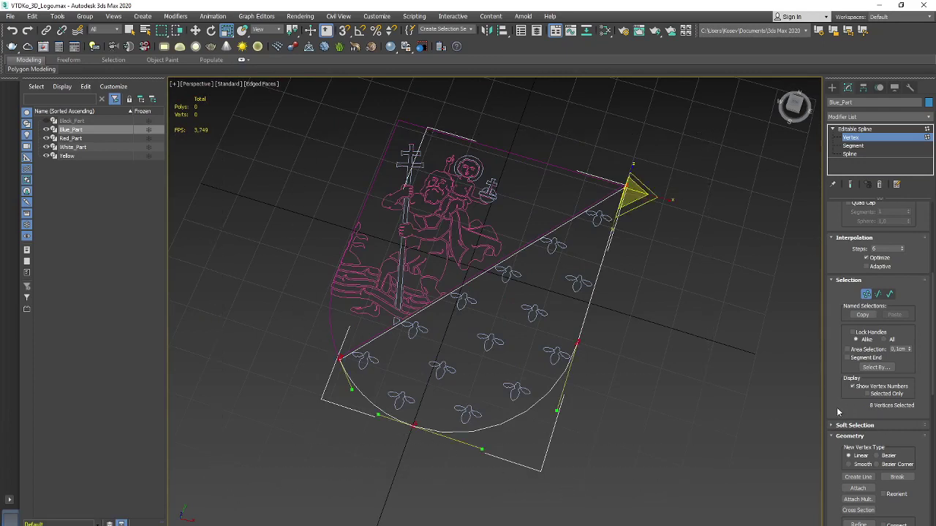
scroll(837, 407, down, 2)
scroll(835, 388, down, 2)
mouse_move(835, 377)
mouse_down()
mouse_move(830, 400)
mouse_move(811, 369)
mouse_up()
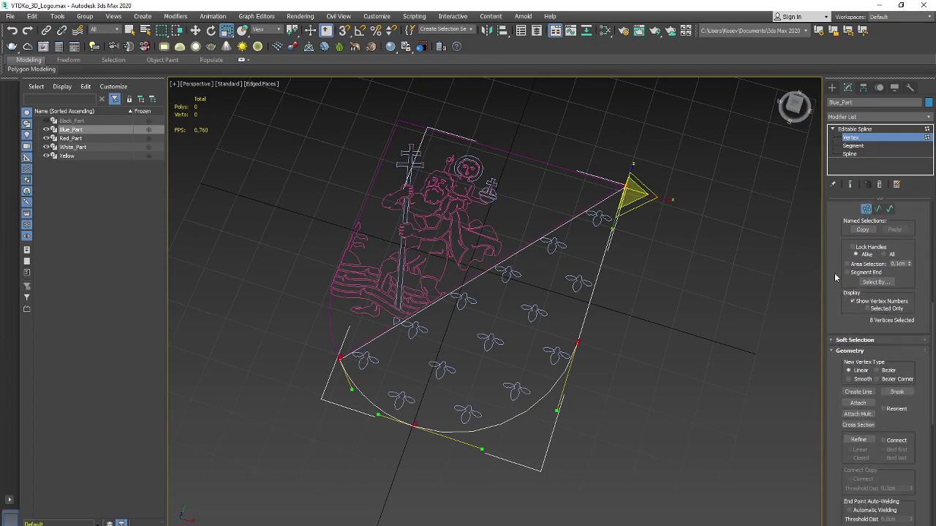
scroll(841, 406, down, 3)
scroll(856, 406, down, 2)
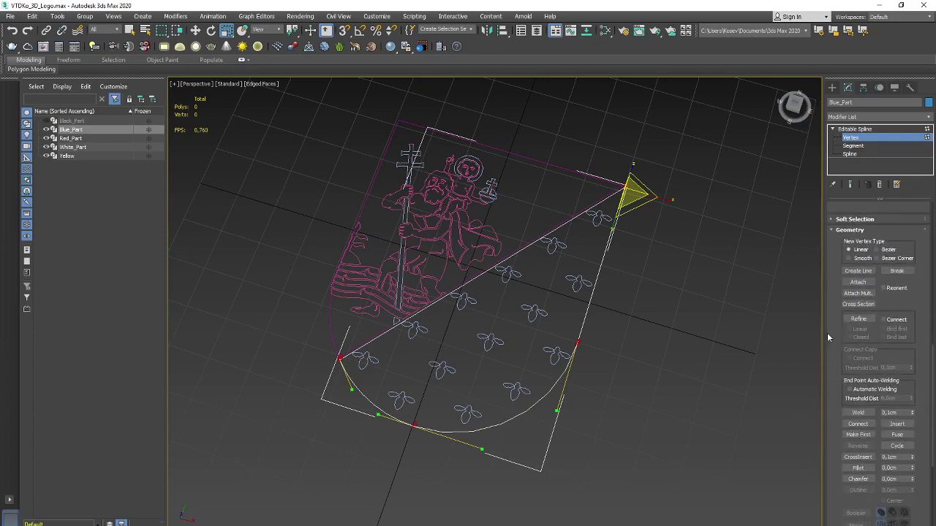
click(859, 413)
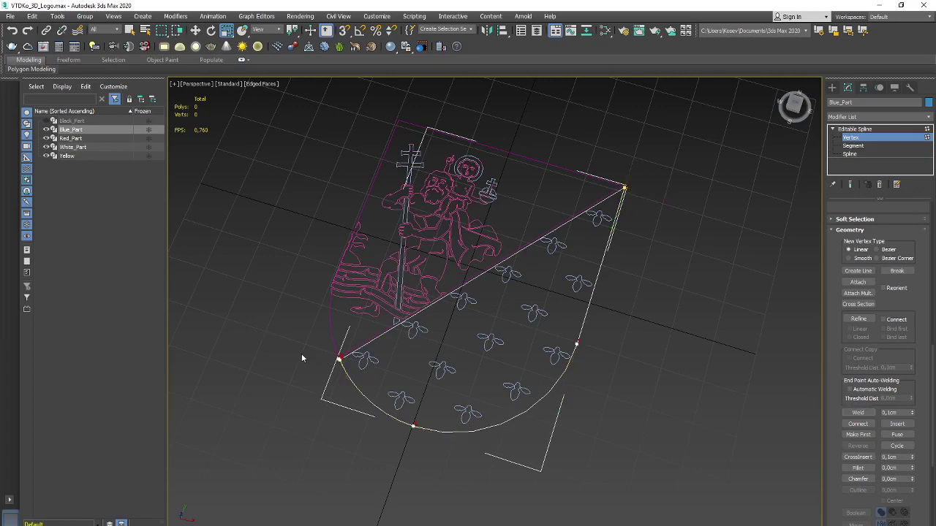
scroll(301, 357, up, 3)
scroll(393, 338, up, 3)
scroll(438, 358, up, 3)
Select the vertex at the shield's left corner and frame it beside the bee shape
mouse_move(507, 380)
middle_down()
mouse_move(296, 351)
mouse_move(353, 342)
middle_up()
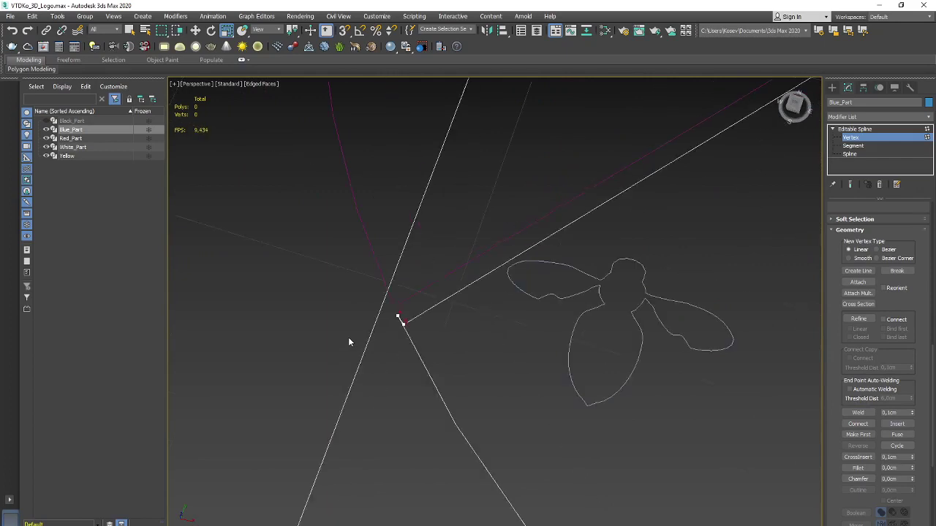
middle_drag(700, 324, 691, 326)
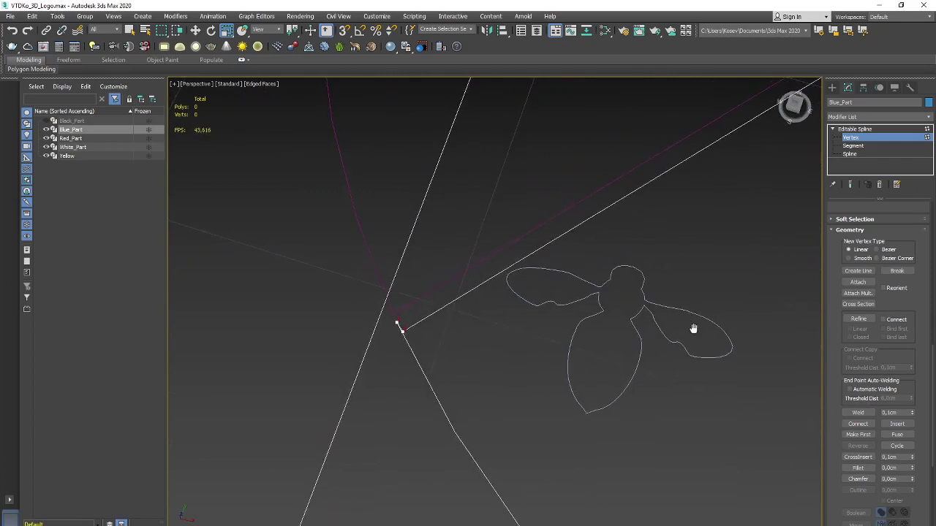
click(396, 327)
scroll(410, 411, down, 3)
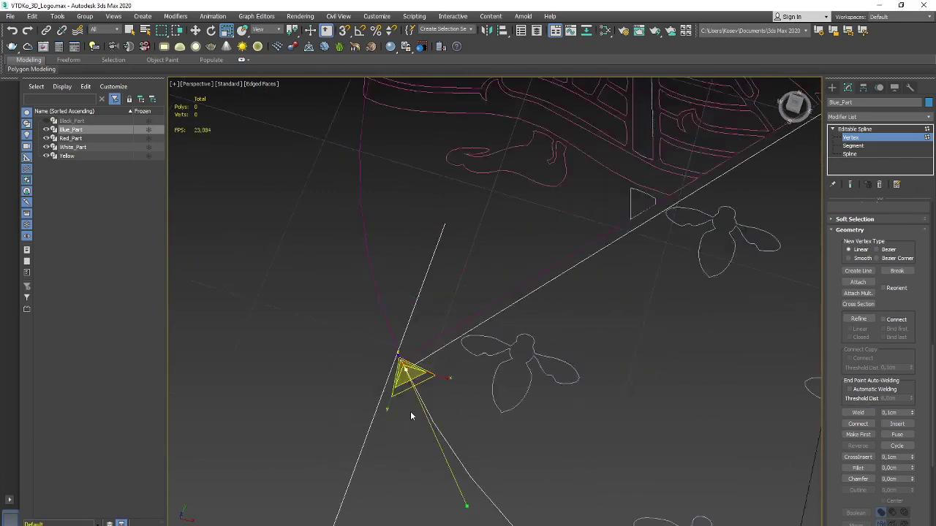
scroll(411, 411, up, 3)
scroll(410, 411, up, 4)
middle_drag(351, 299, 360, 339)
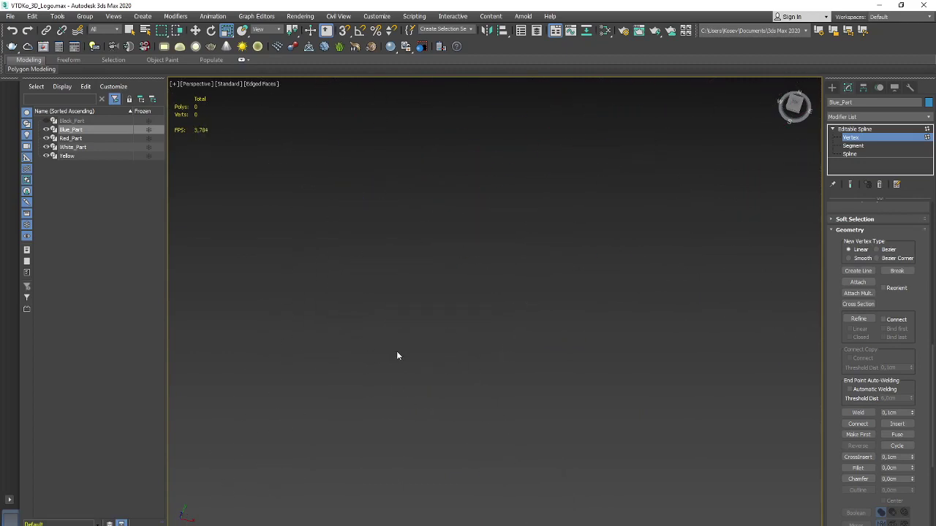
middle_drag(580, 303, 476, 247)
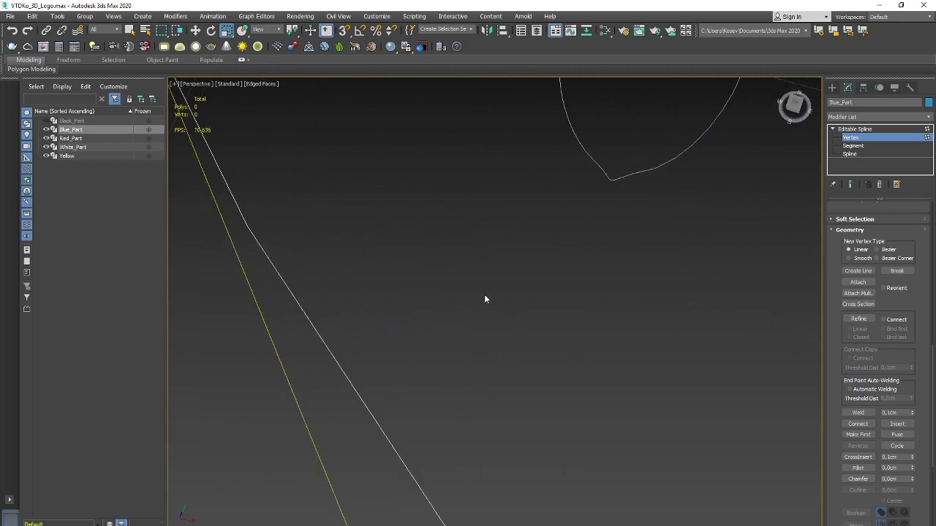
mouse_move(484, 294)
middle_down()
mouse_move(576, 359)
mouse_move(559, 422)
middle_up()
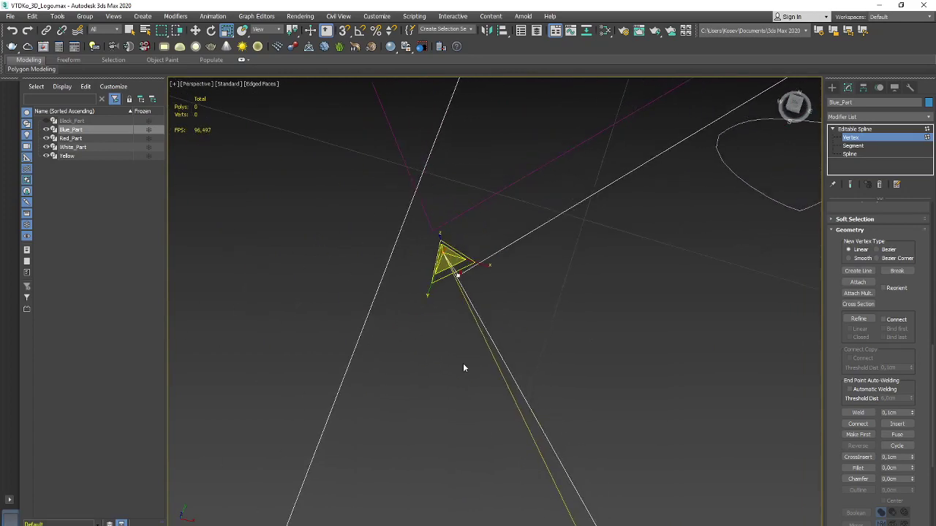
mouse_move(463, 368)
middle_down()
mouse_move(660, 351)
mouse_move(565, 337)
mouse_move(574, 345)
middle_up()
scroll(661, 351, up, 2)
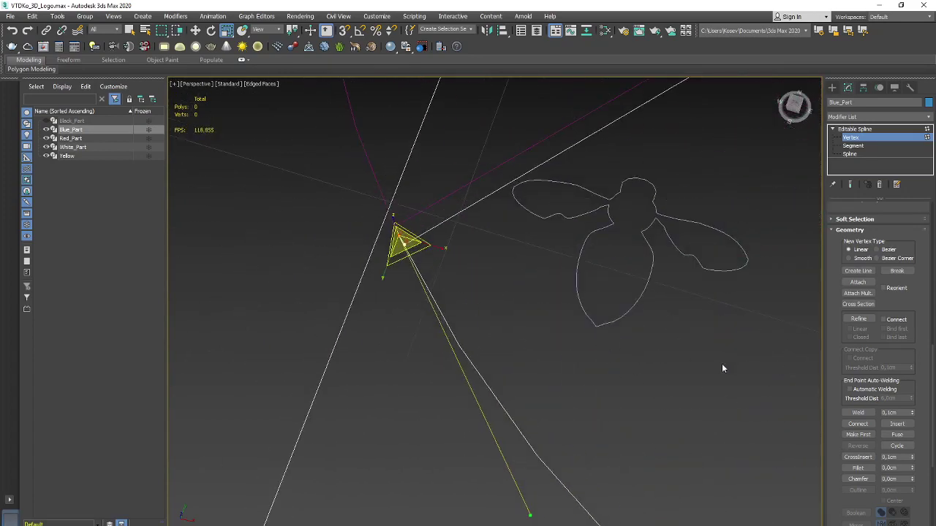
Use Refine to insert a new vertex on the edge near the corner
click(854, 320)
mouse_move(398, 291)
middle_down()
mouse_move(444, 339)
mouse_move(610, 350)
mouse_move(583, 348)
middle_up()
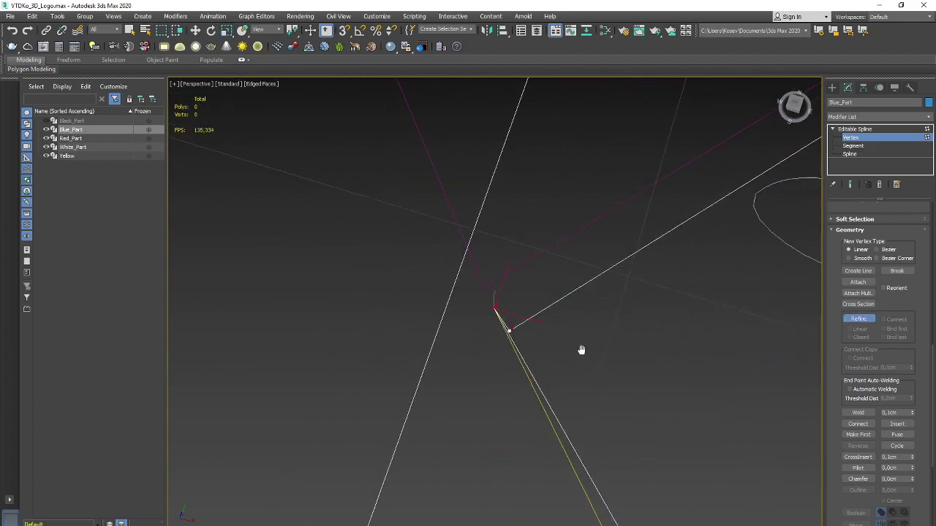
click(504, 328)
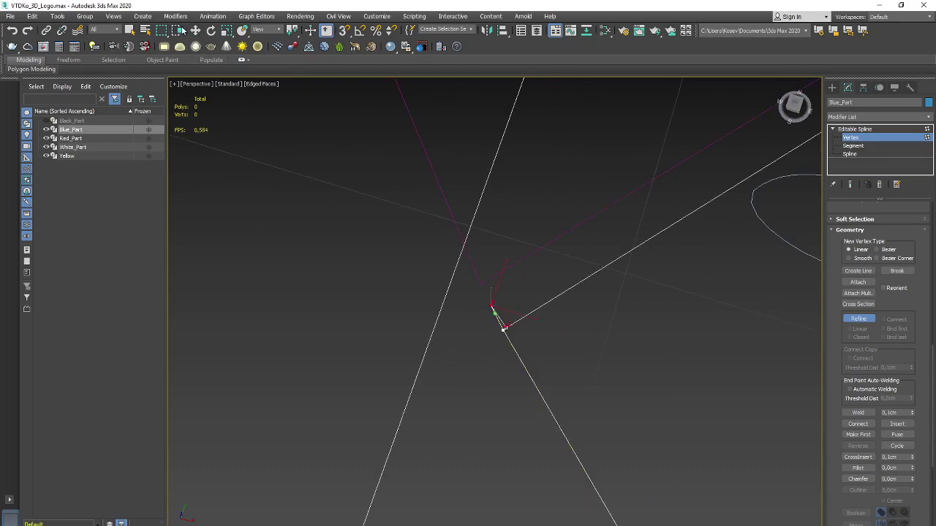
Delete the stray vertex and select the vertex at the small loop
right_click(416, 297)
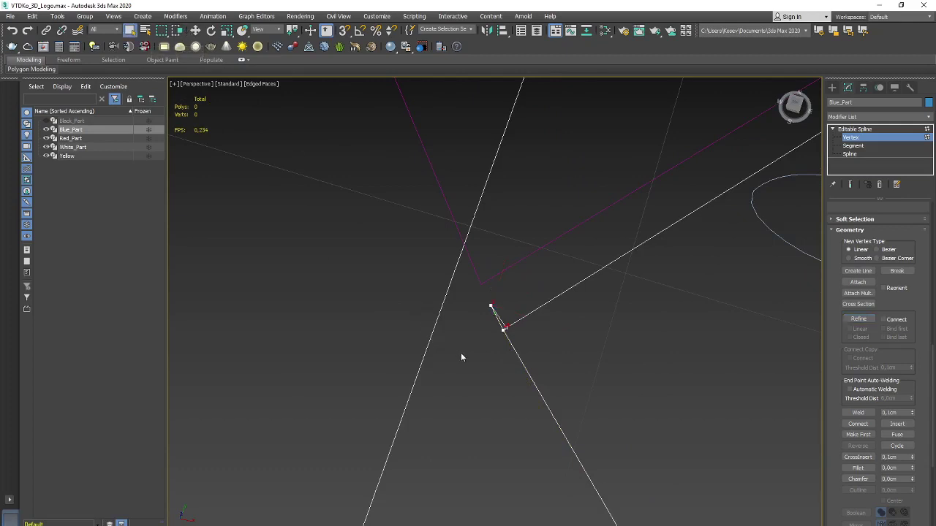
click(492, 305)
key(Delete)
scroll(502, 328, up, 1)
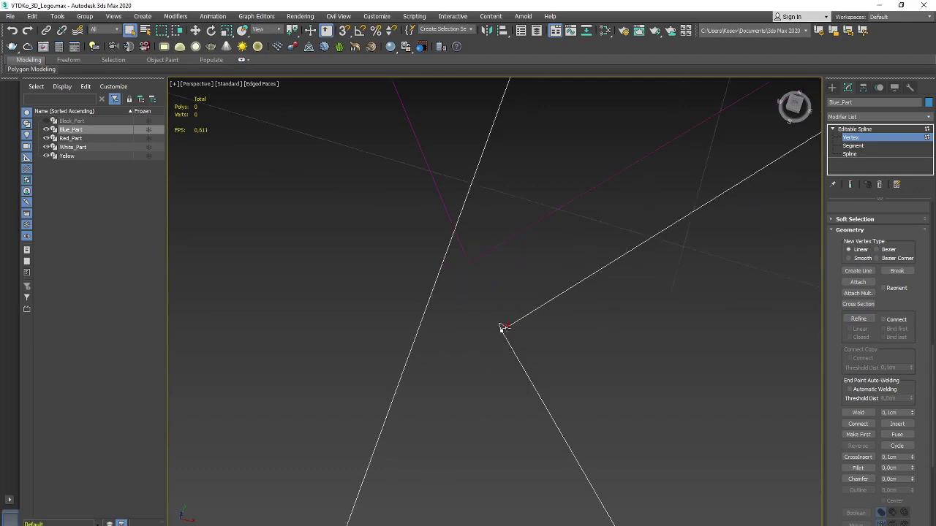
scroll(501, 327, up, 2)
scroll(503, 327, up, 1)
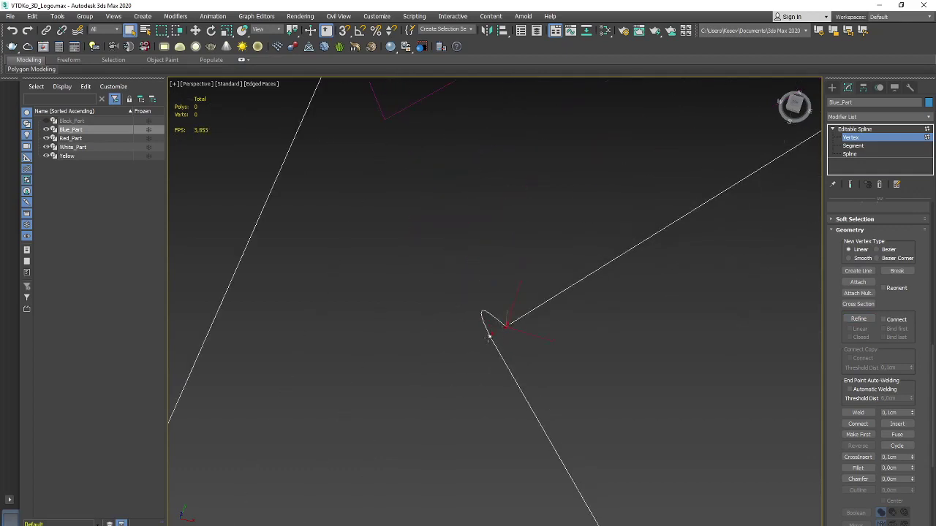
click(489, 337)
Make the small-loop vertex a Bezier Corner, then pick the loose end vertex for moving
right_click(487, 334)
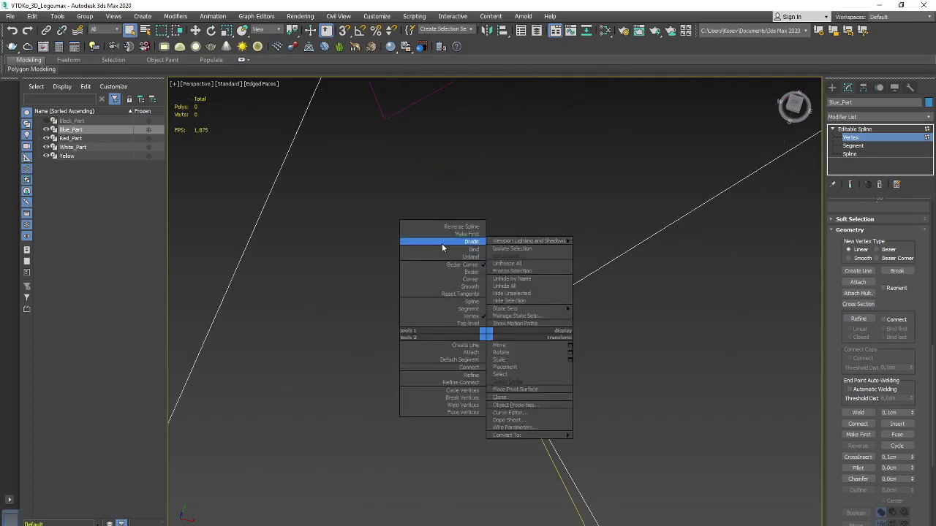
click(463, 267)
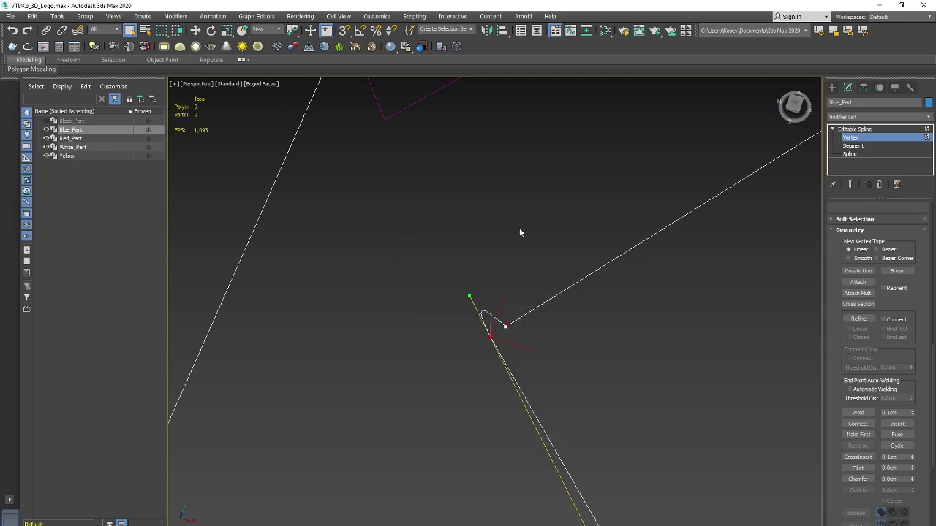
click(505, 325)
key(w)
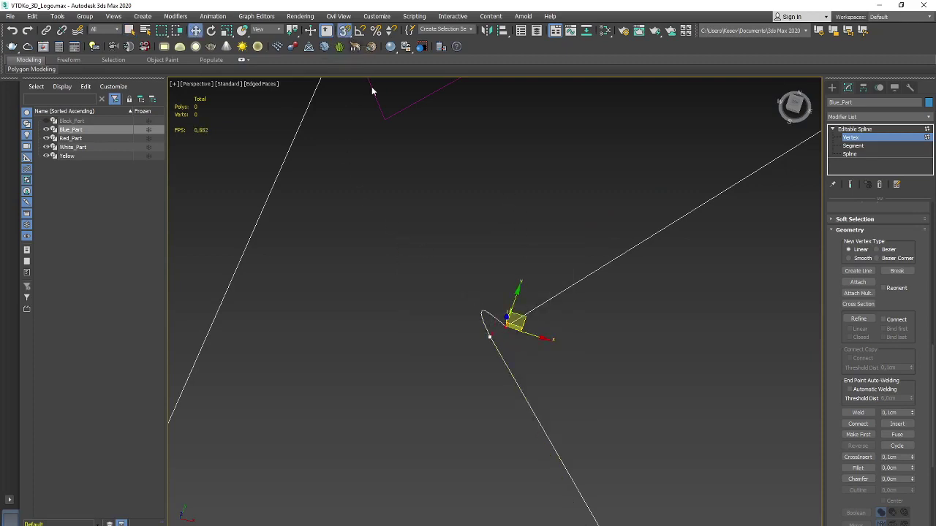
Enable Vertex snapping in the Grid and Snap Settings
right_click(345, 30)
drag(462, 235, 411, 184)
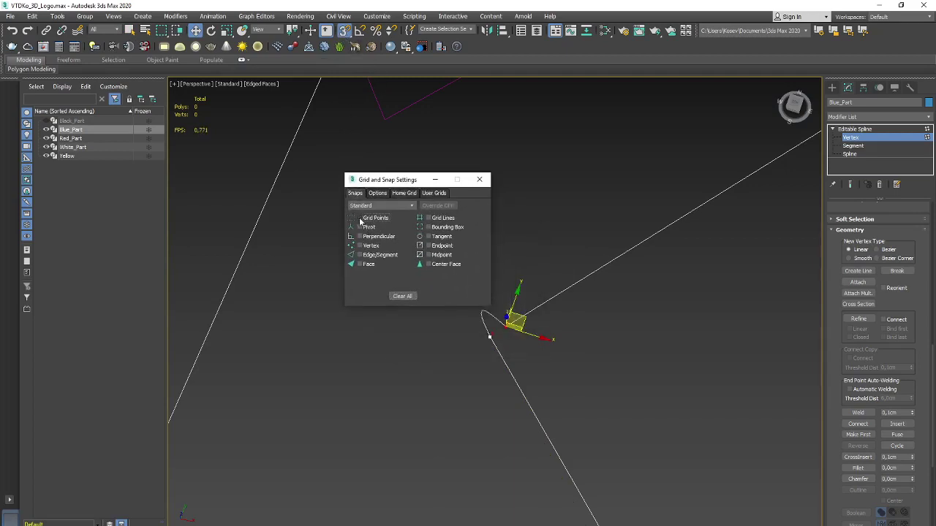
drag(383, 184, 375, 172)
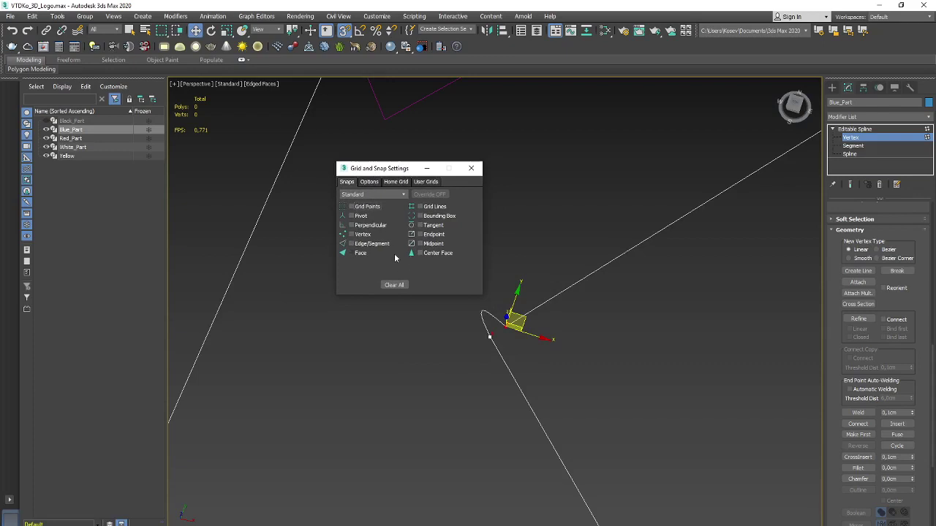
click(352, 235)
drag(406, 168, 393, 162)
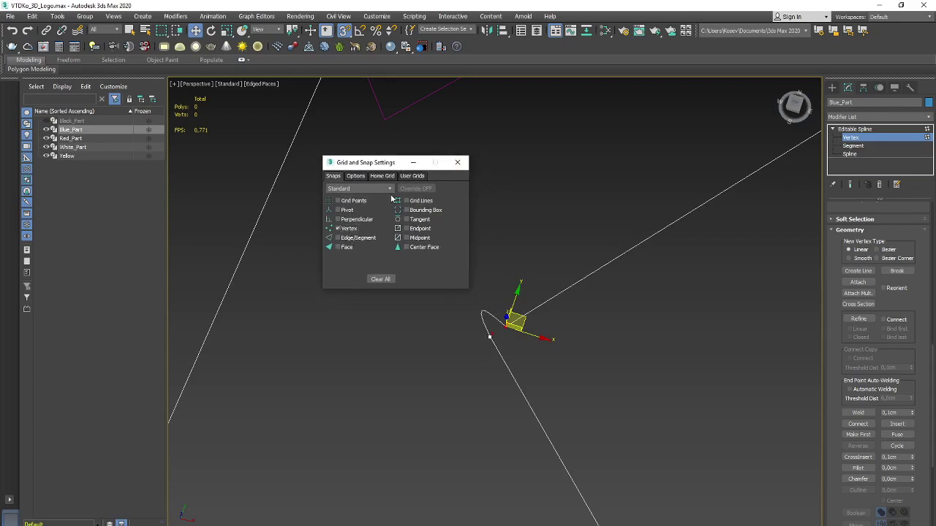
click(457, 162)
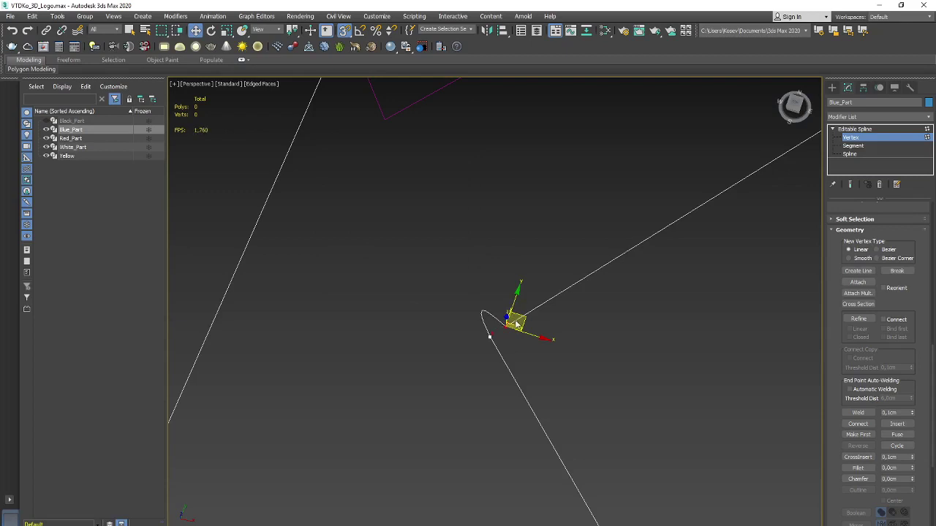
Snap the loose vertex onto its neighbouring endpoint and weld the pair
drag(516, 324, 492, 335)
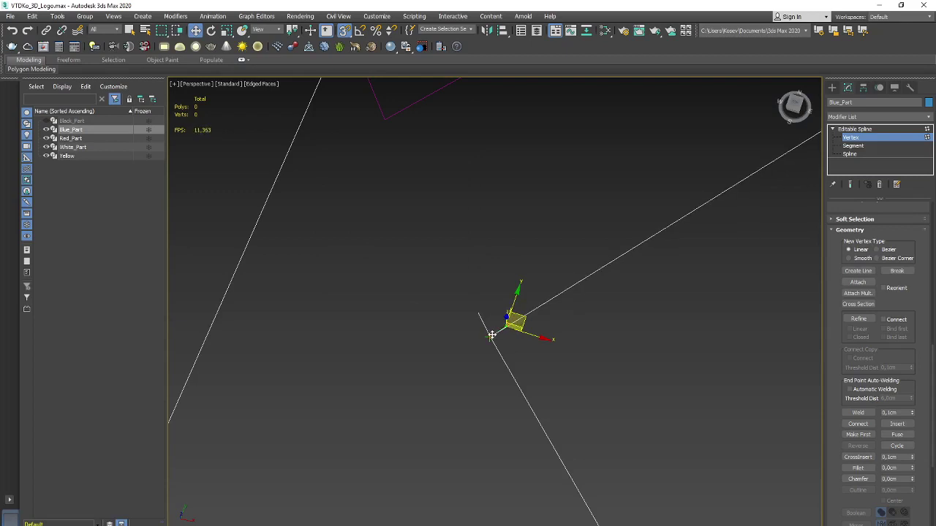
drag(439, 310, 511, 345)
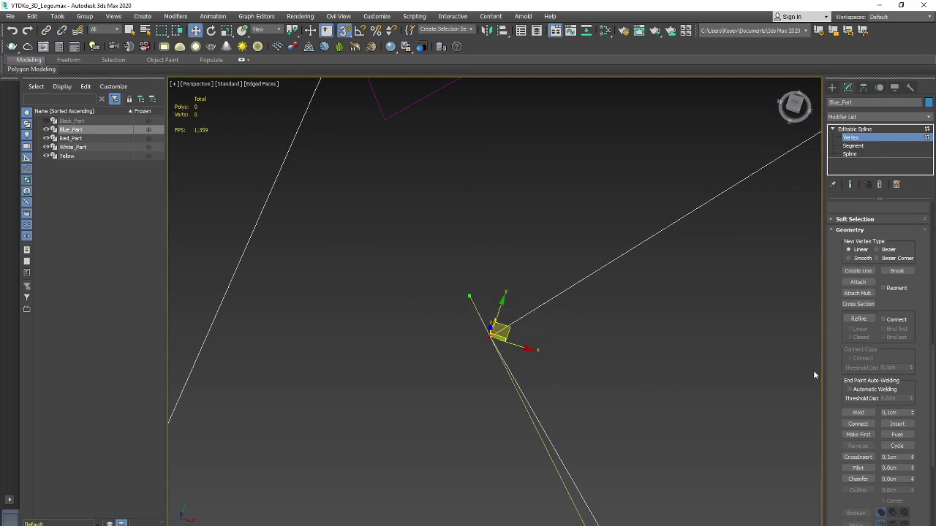
click(857, 413)
Zoom in and out on the welded shield tip to check the join
scroll(472, 348, down, 3)
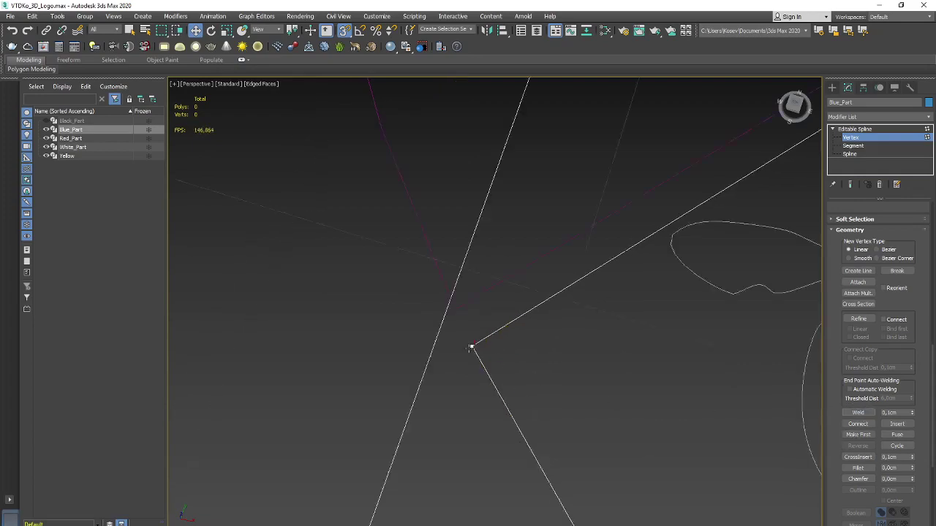
scroll(471, 348, down, 4)
scroll(472, 348, up, 3)
scroll(472, 348, down, 3)
scroll(472, 348, up, 3)
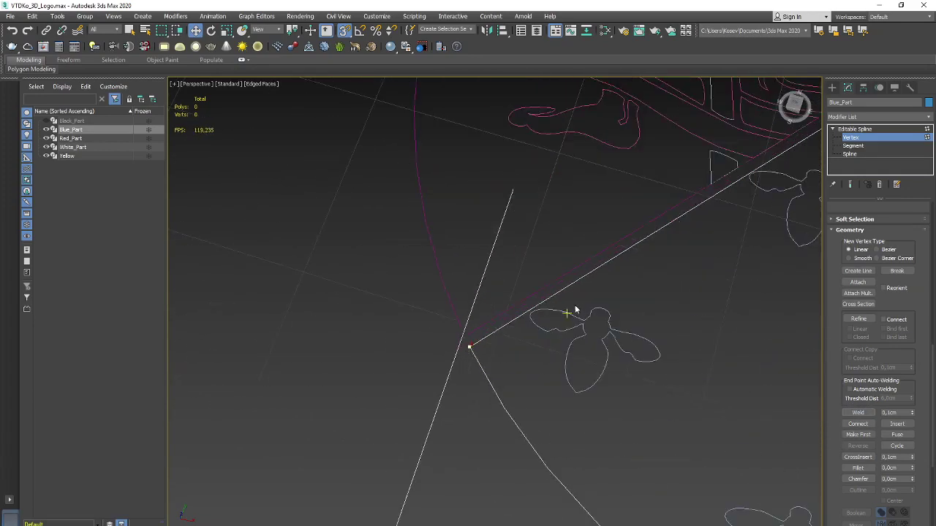
scroll(574, 310, down, 4)
scroll(564, 246, up, 3)
scroll(389, 250, up, 5)
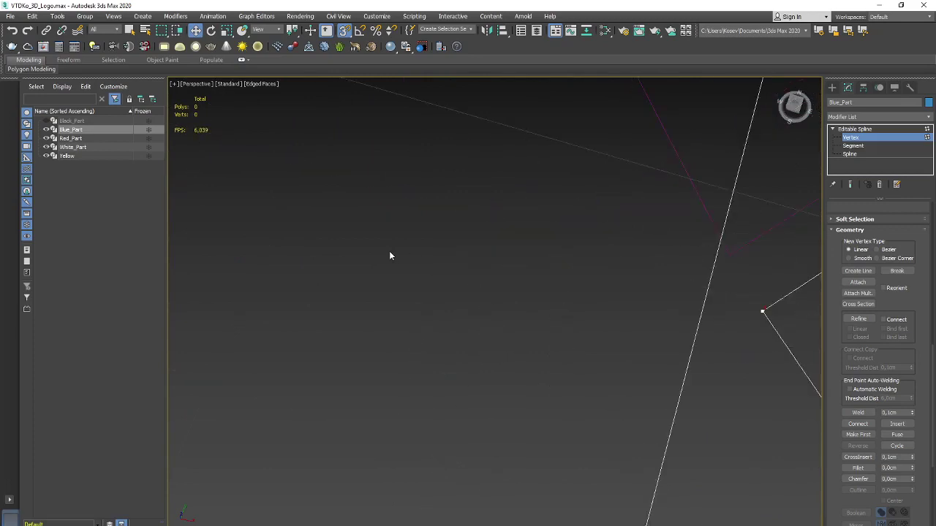
scroll(602, 272, down, 3)
scroll(334, 338, up, 2)
Pan and orbit across the bee outlines, then return Blue_Part to object level and zoom out
middle_drag(514, 261, 512, 369)
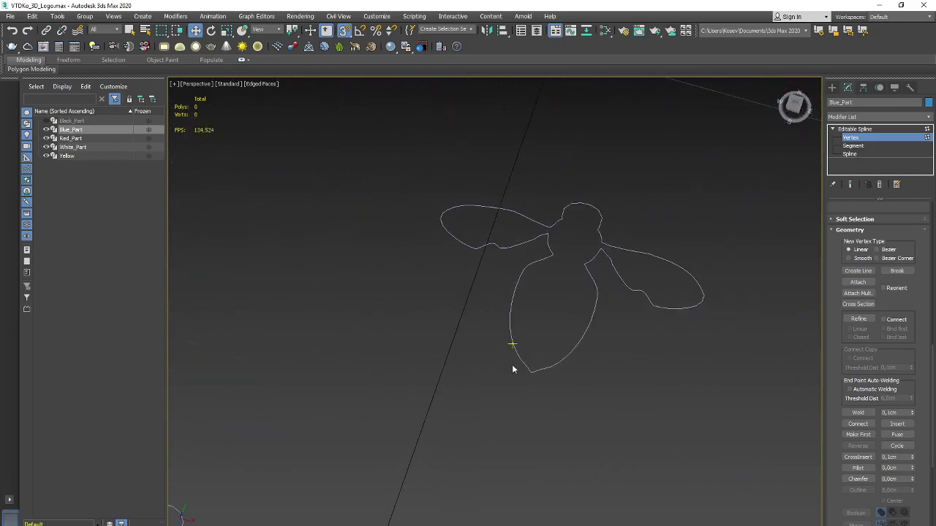
scroll(513, 369, up, 2)
scroll(531, 398, down, 4)
scroll(584, 384, up, 2)
mouse_move(584, 384)
middle_down()
mouse_move(438, 310)
mouse_move(472, 281)
mouse_move(418, 480)
middle_up()
mouse_move(694, 167)
alt+middle_down()
mouse_move(611, 378)
mouse_move(638, 203)
mouse_move(570, 180)
mouse_move(587, 445)
mouse_move(709, 207)
alt+middle_up()
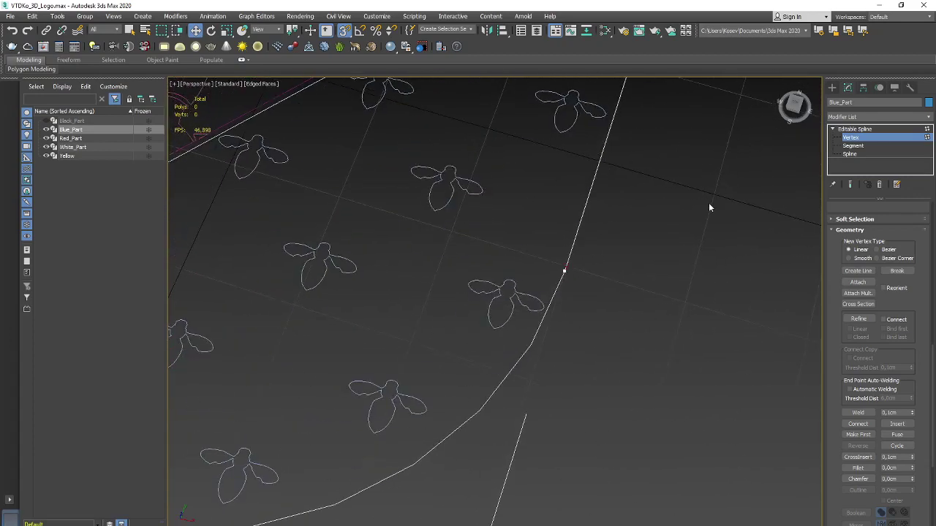
mouse_move(500, 449)
alt+middle_down()
mouse_move(774, 359)
mouse_move(639, 490)
mouse_move(765, 153)
mouse_move(654, 334)
mouse_move(673, 340)
mouse_move(650, 352)
alt+middle_up()
click(851, 137)
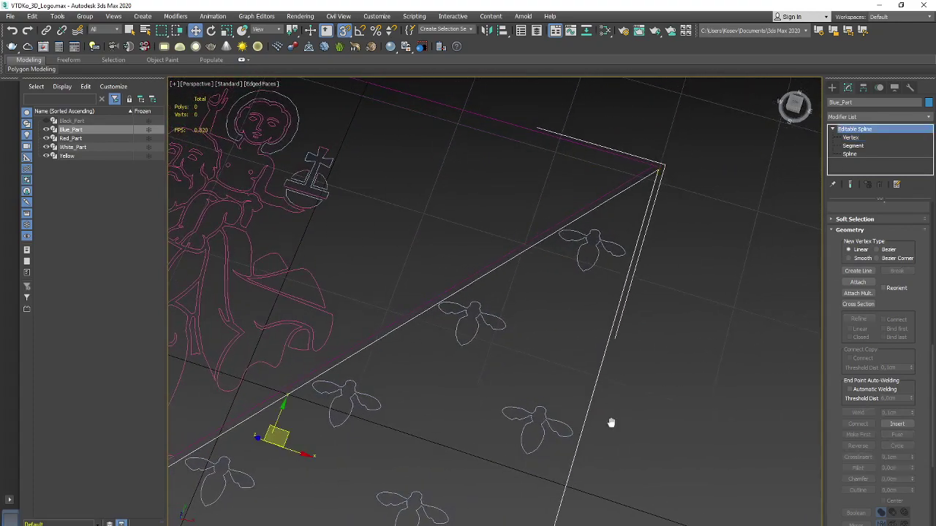
scroll(621, 380, down, 8)
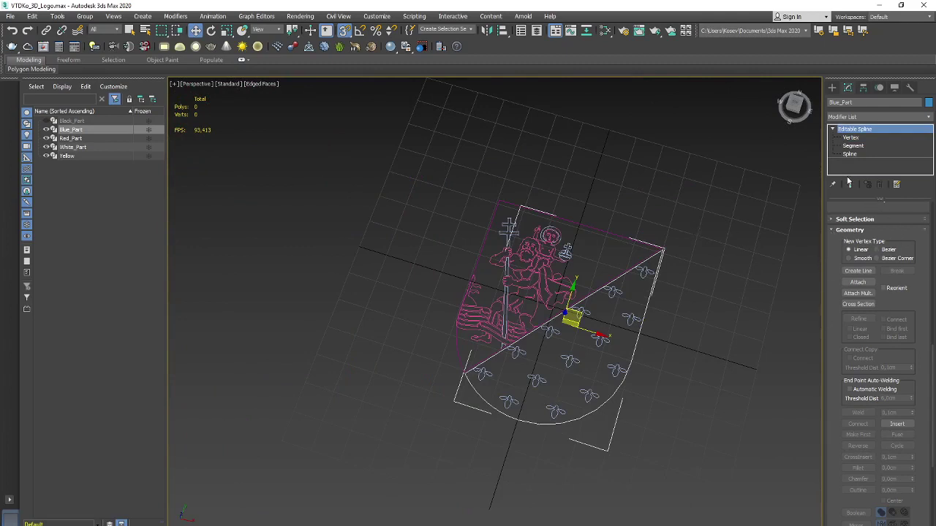
Add an Extrude modifier to Blue_Part
click(930, 117)
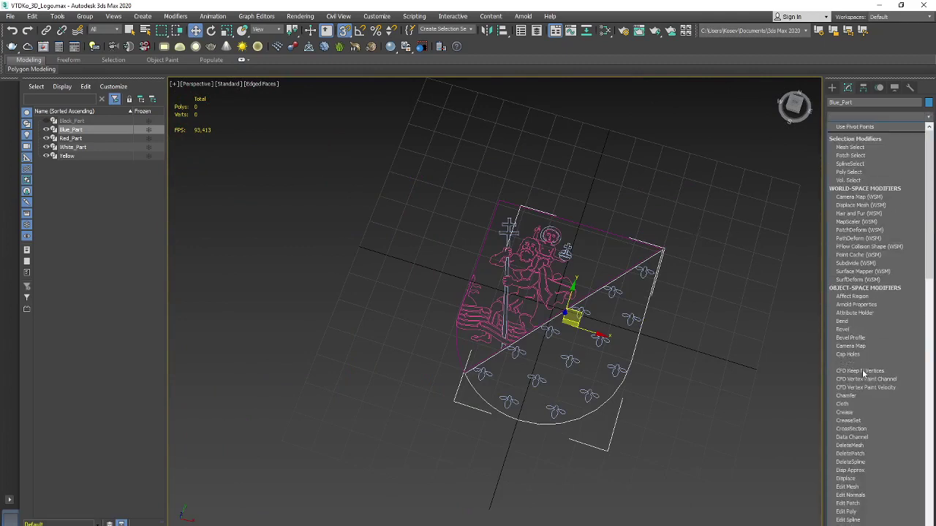
scroll(859, 387, down, 8)
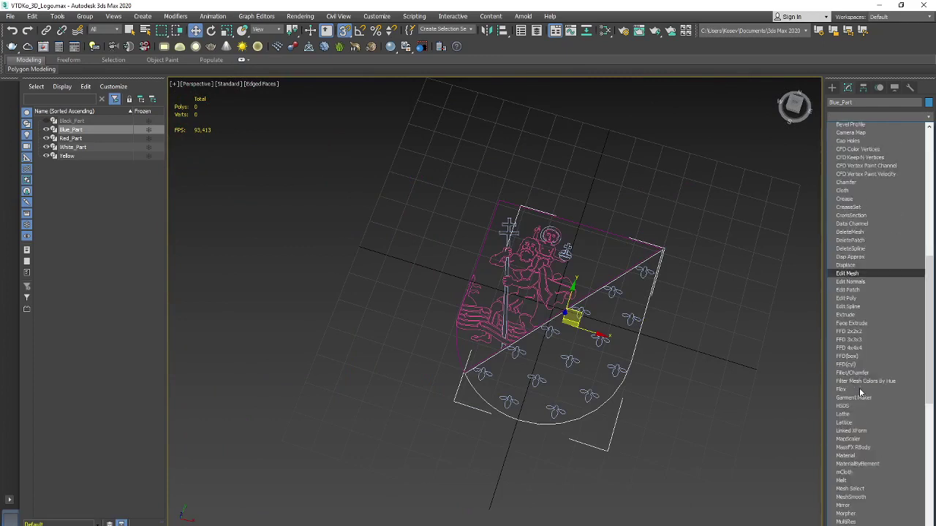
scroll(859, 351, down, 6)
click(848, 168)
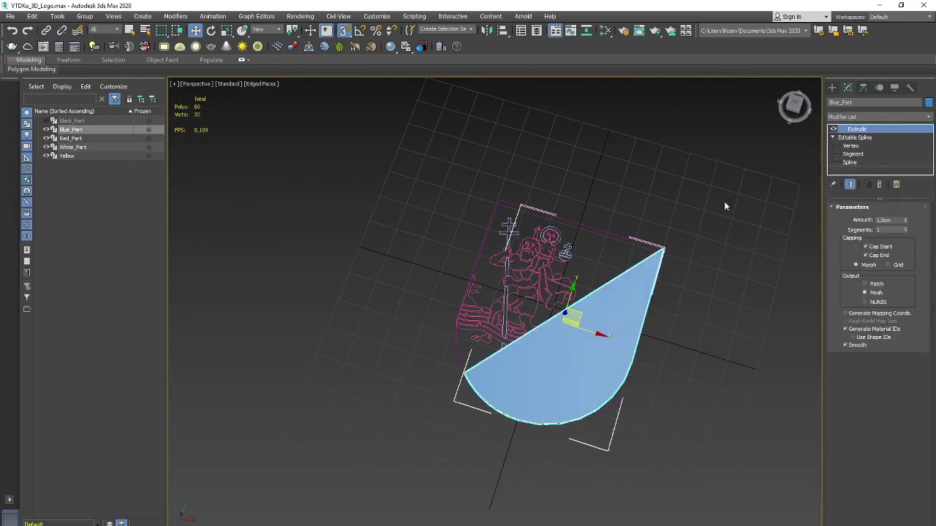
Change Blue_Part's object colour to violet
click(929, 102)
click(507, 290)
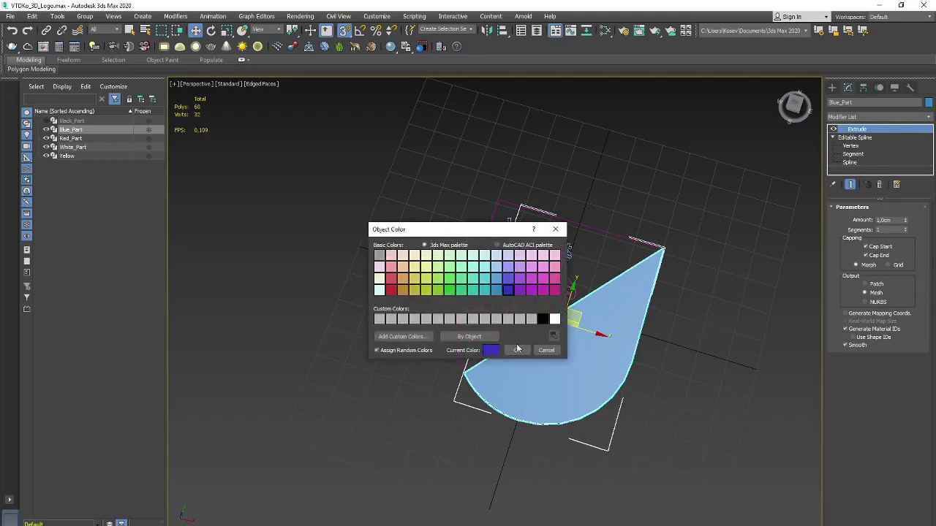
click(517, 351)
click(689, 304)
mouse_move(669, 401)
alt+middle_down()
mouse_move(673, 370)
mouse_move(635, 328)
mouse_move(637, 316)
mouse_move(634, 355)
mouse_move(644, 282)
mouse_move(634, 306)
mouse_move(627, 288)
mouse_move(639, 368)
mouse_move(600, 299)
alt+middle_up()
click(600, 299)
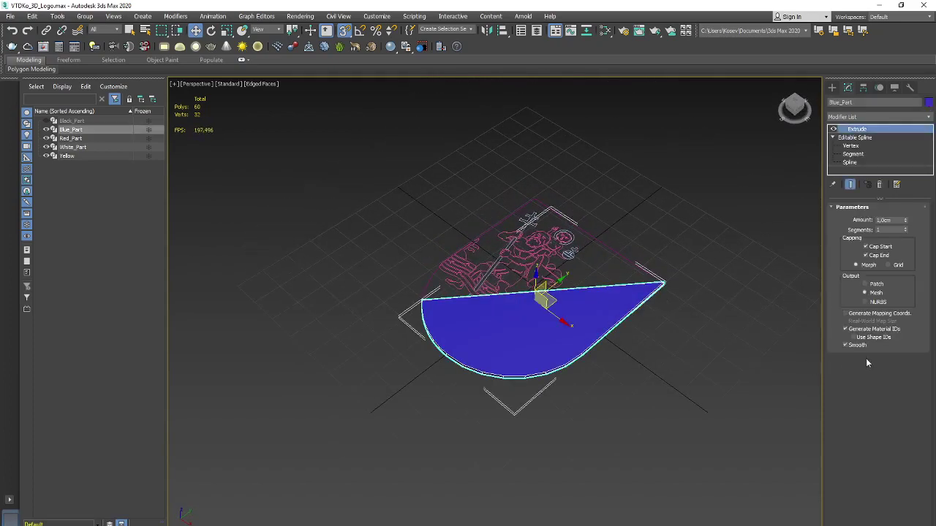
Turn off Cap Start, keep Cap End, and set the extrusion Amount to 1.0 cm
mouse_move(798, 284)
alt+middle_down()
mouse_move(741, 343)
mouse_move(762, 290)
mouse_move(702, 277)
alt+middle_up()
click(865, 255)
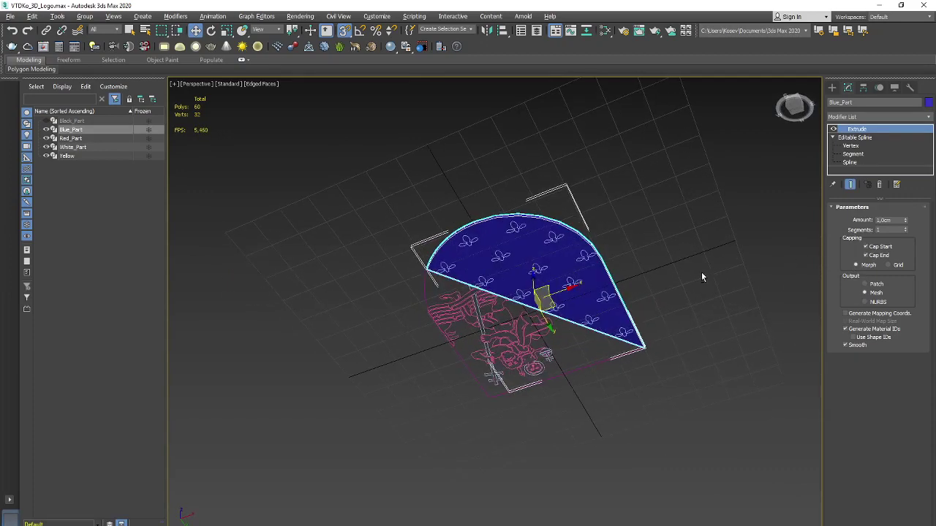
click(867, 248)
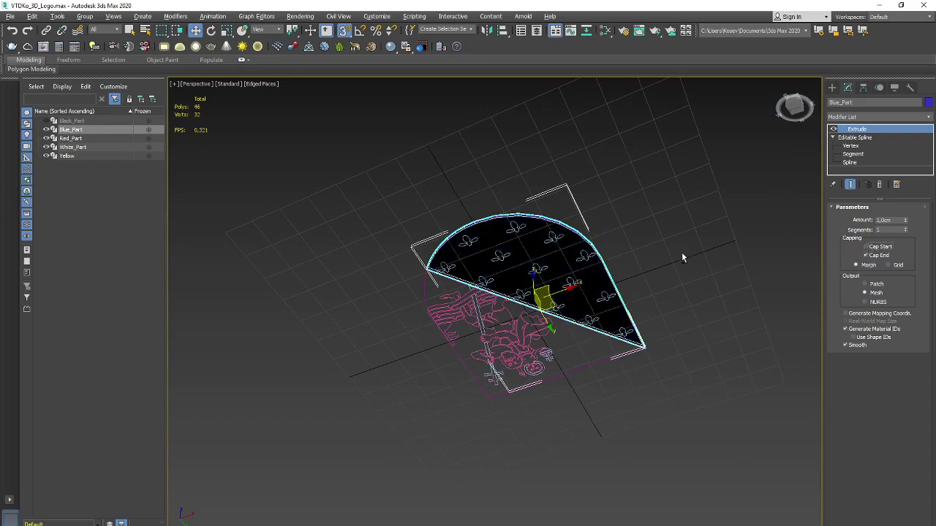
mouse_move(681, 256)
alt+middle_down()
mouse_move(675, 355)
mouse_move(683, 330)
mouse_move(658, 400)
alt+middle_up()
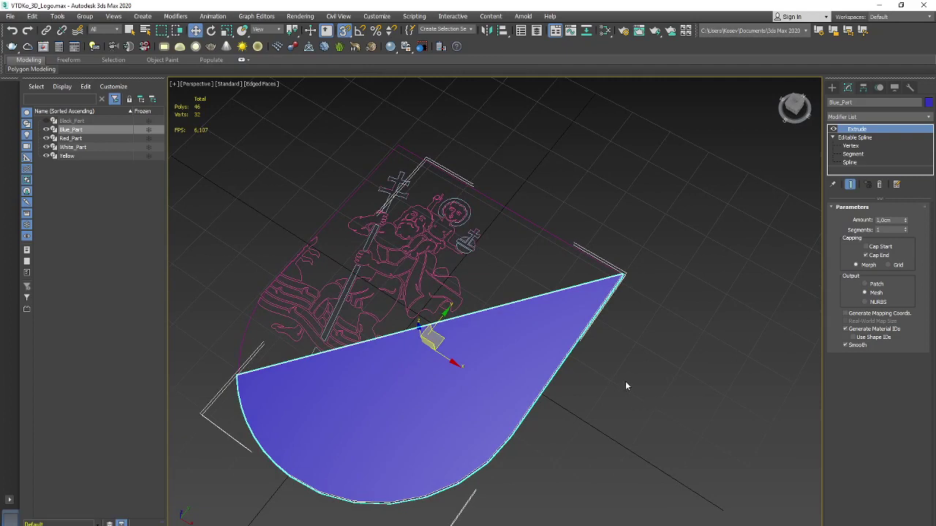
double_click(879, 219)
click(610, 346)
click(541, 342)
mouse_move(610, 419)
alt+middle_down()
mouse_move(621, 327)
mouse_move(617, 406)
mouse_move(613, 396)
alt+middle_up()
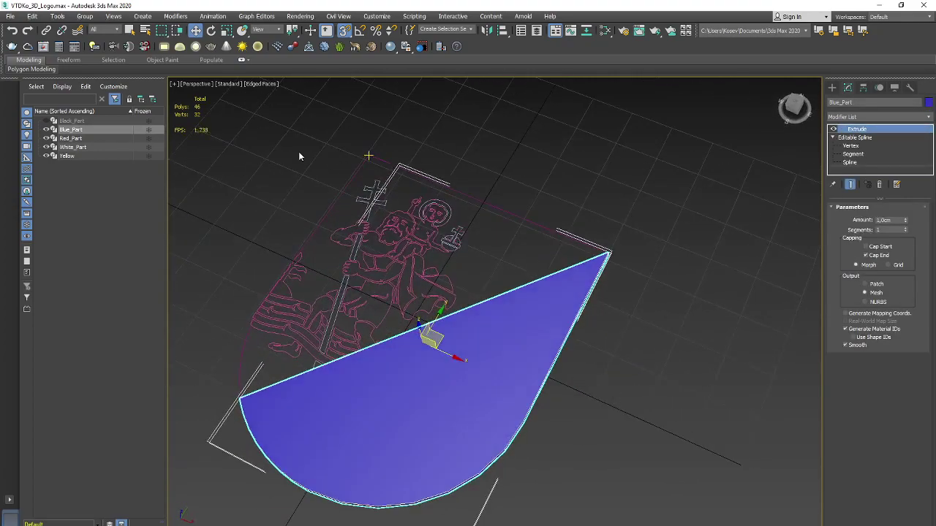
Unhide Black_Part and switch off Cap Start on its Extrude, keeping only the end cap
click(46, 121)
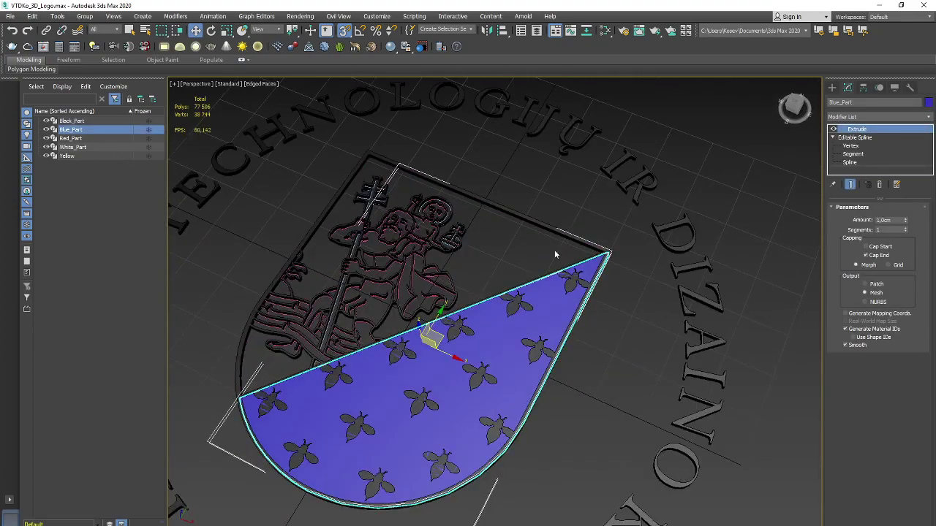
click(713, 275)
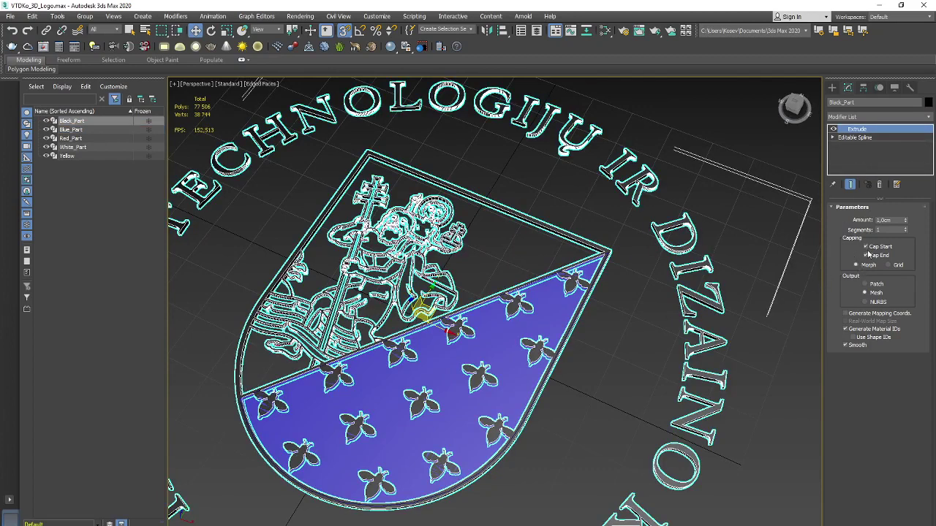
click(867, 247)
click(223, 123)
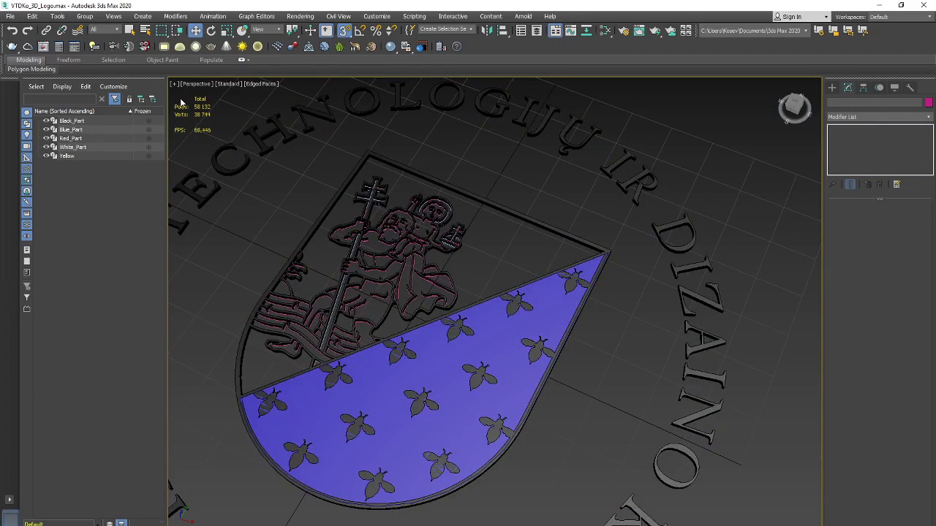
click(637, 192)
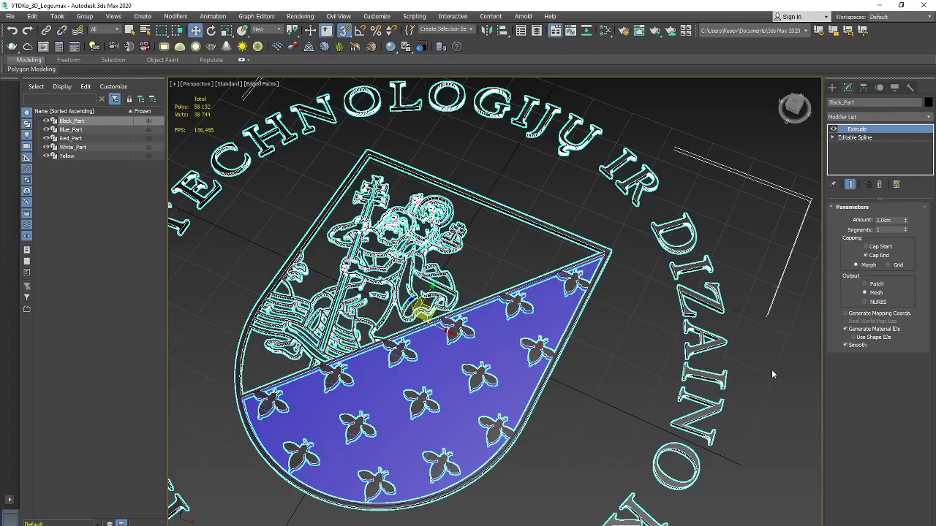
alt+middle_drag(772, 386, 764, 365)
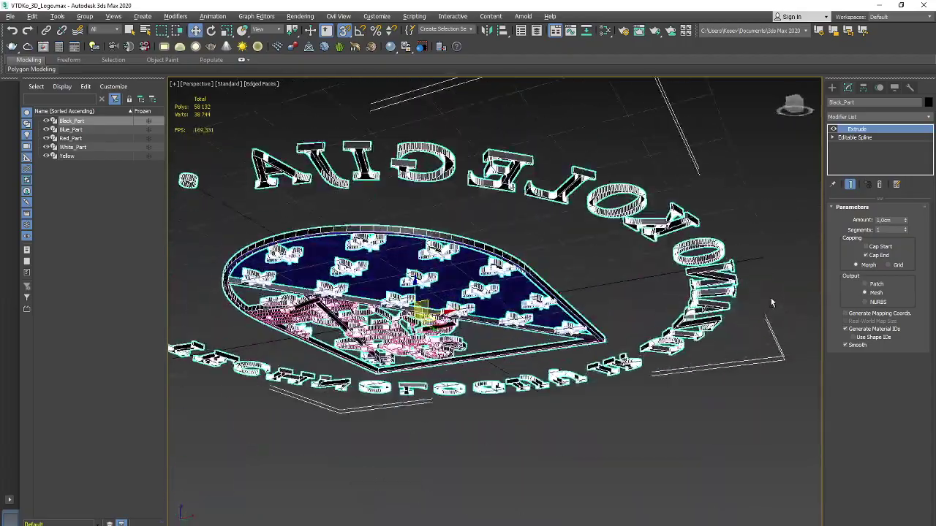
click(670, 358)
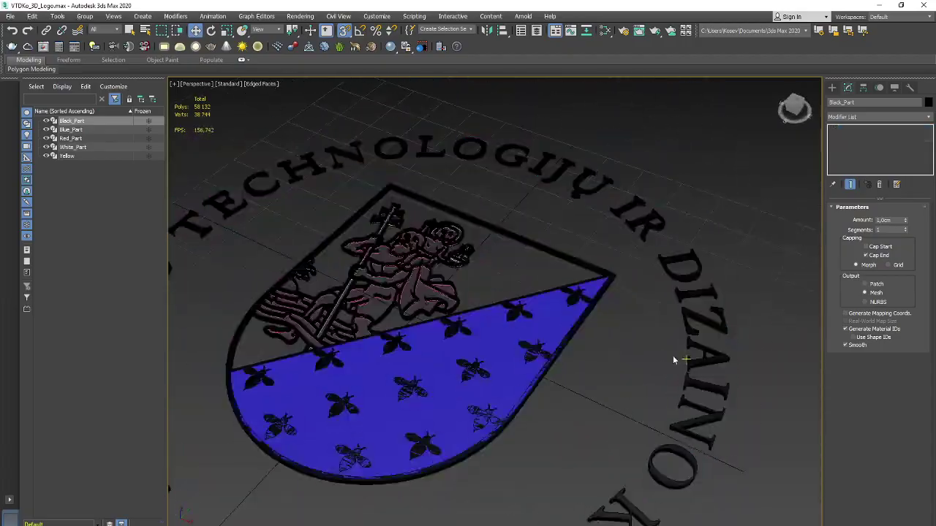
Change Blue_Part's Extrude Amount from 1.0 cm to 0.5 cm
click(547, 343)
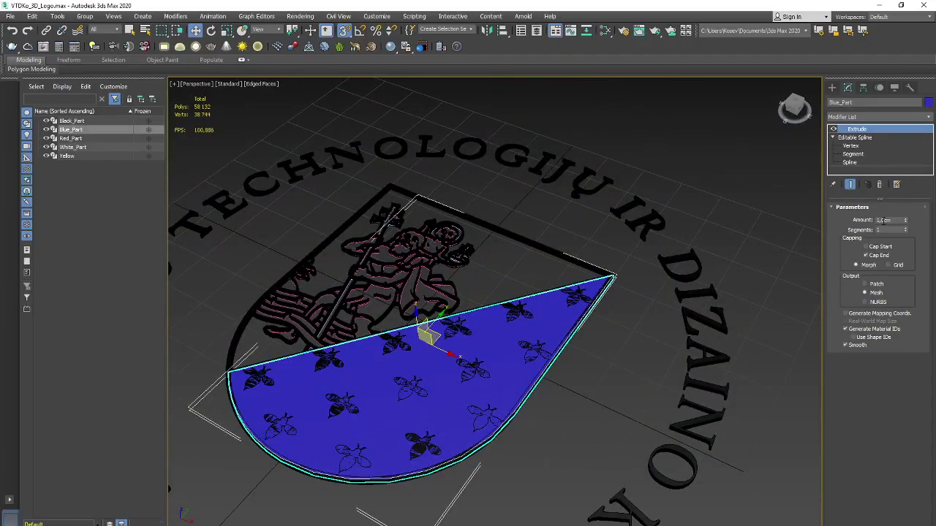
double_click(878, 220)
key(Return)
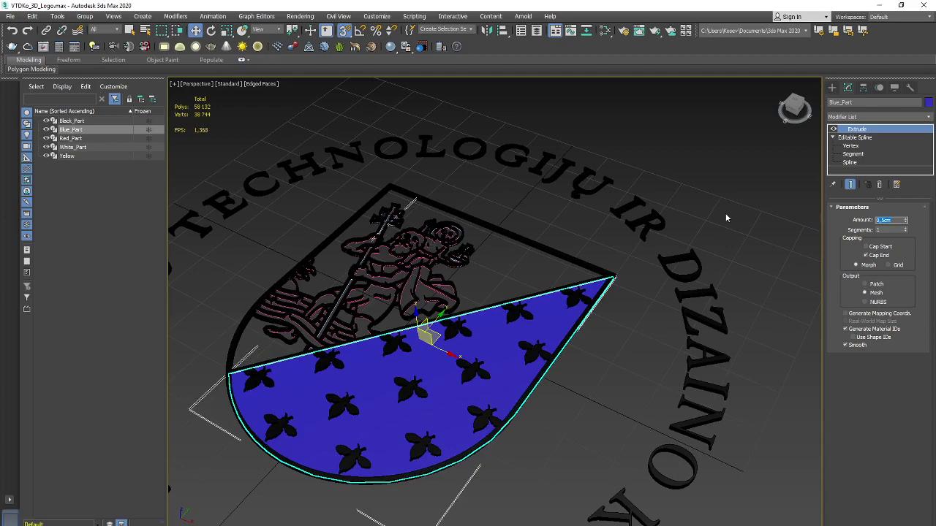
click(632, 353)
scroll(658, 369, up, 3)
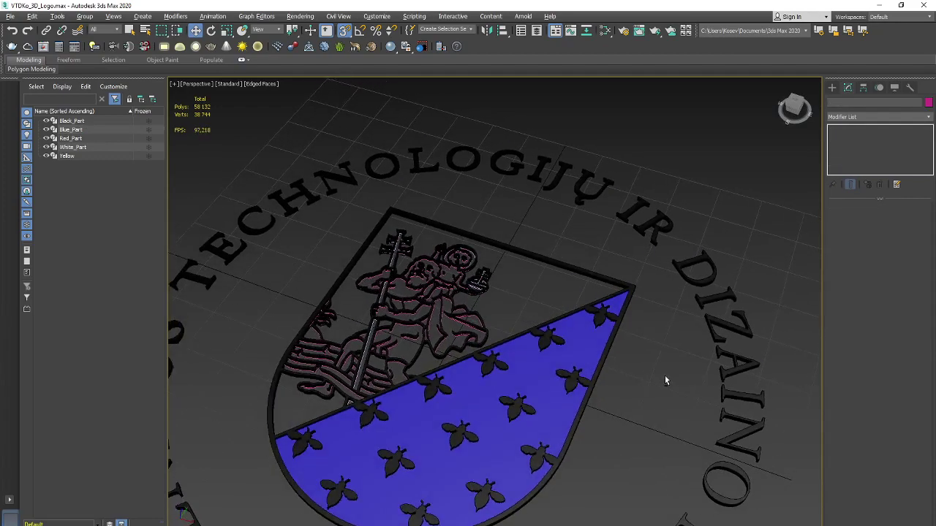
scroll(651, 391, down, 2)
scroll(638, 398, down, 2)
scroll(638, 400, up, 2)
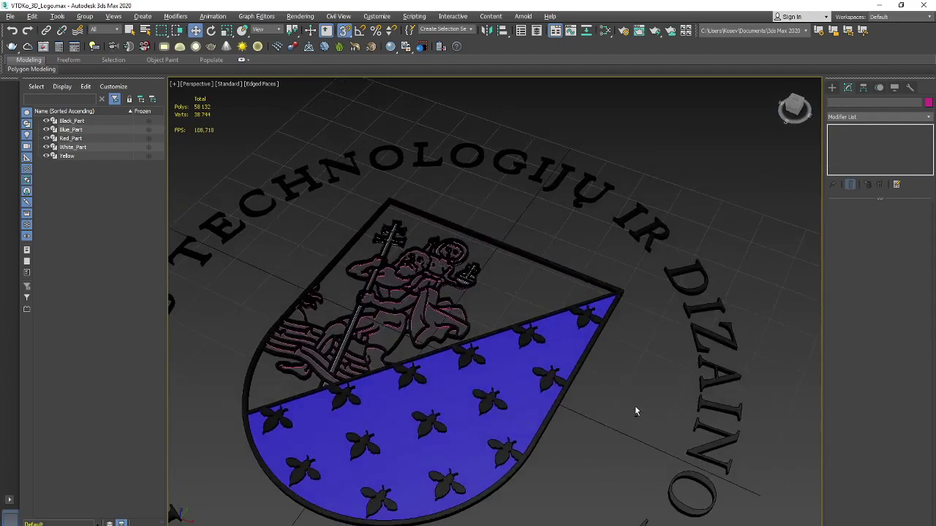
scroll(640, 411, up, 2)
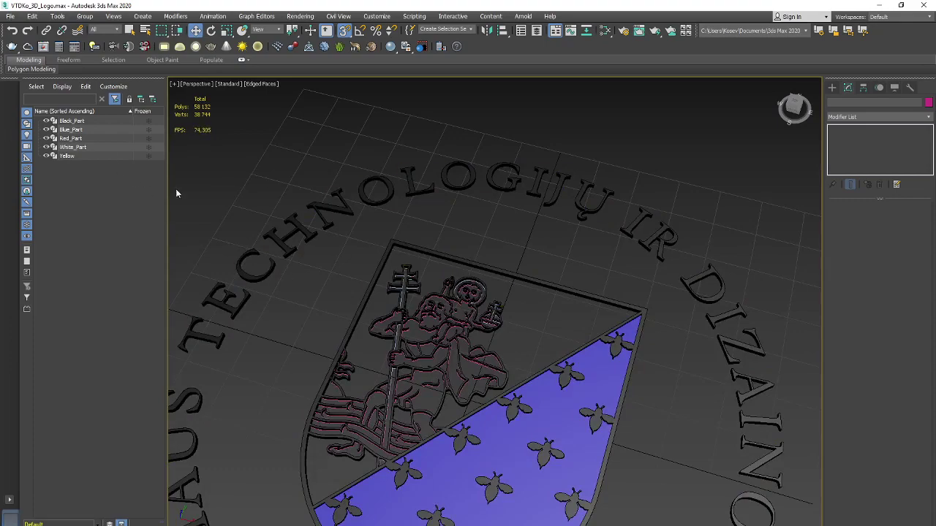
click(70, 129)
click(72, 139)
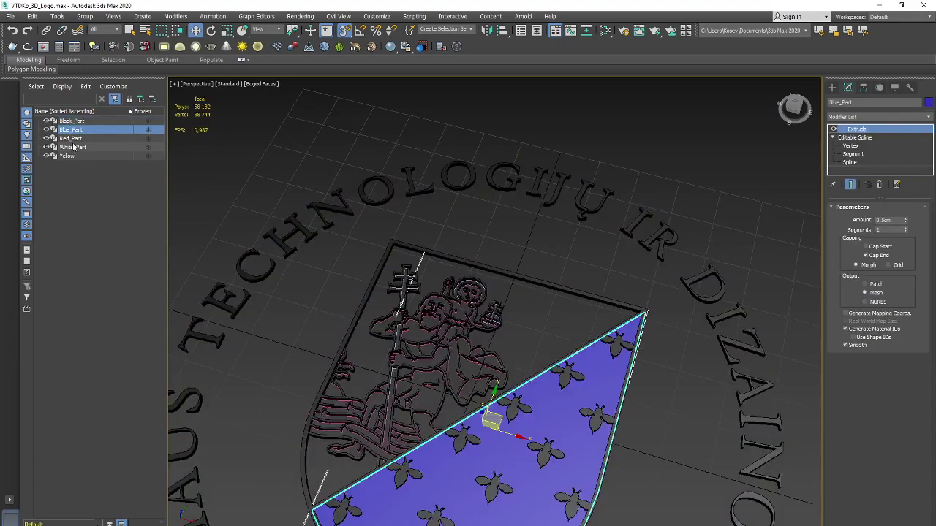
mouse_move(656, 412)
middle_down()
mouse_move(658, 304)
mouse_move(667, 299)
mouse_move(667, 336)
mouse_move(682, 329)
mouse_move(664, 341)
middle_up()
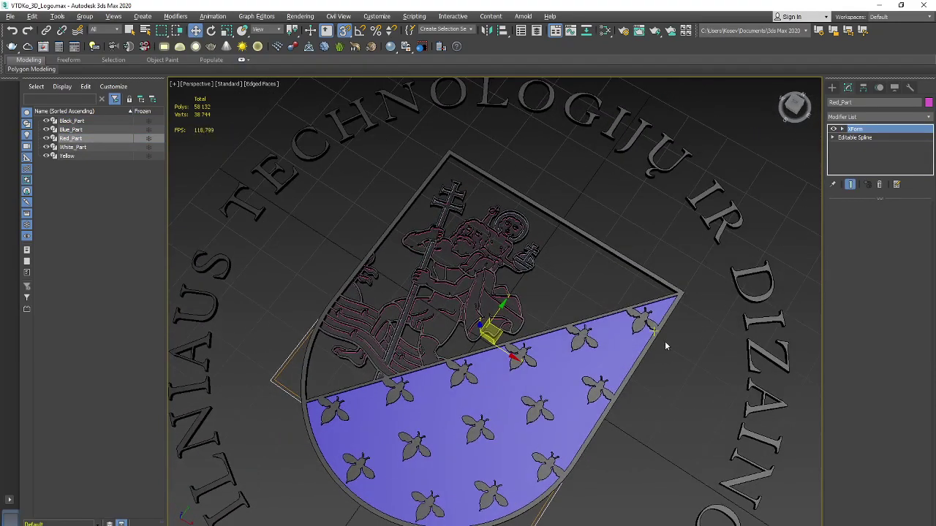
click(930, 118)
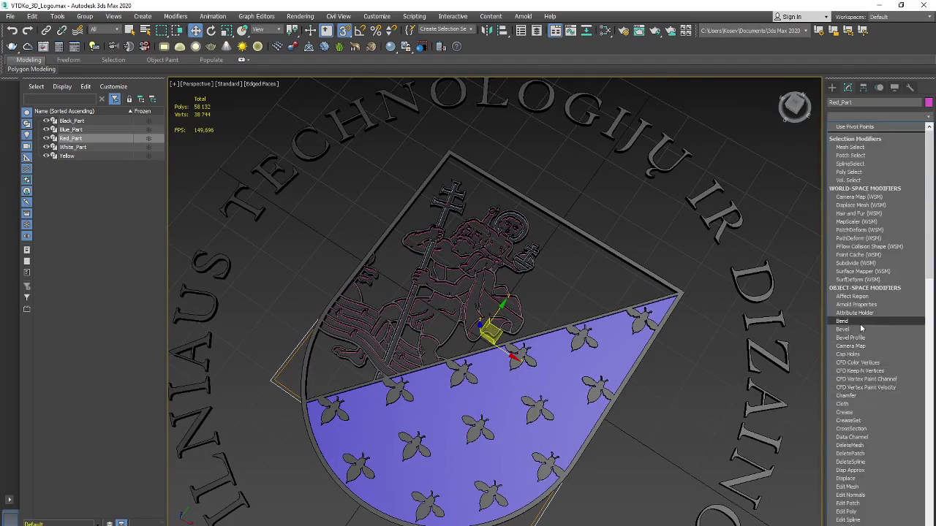
scroll(854, 381, down, 5)
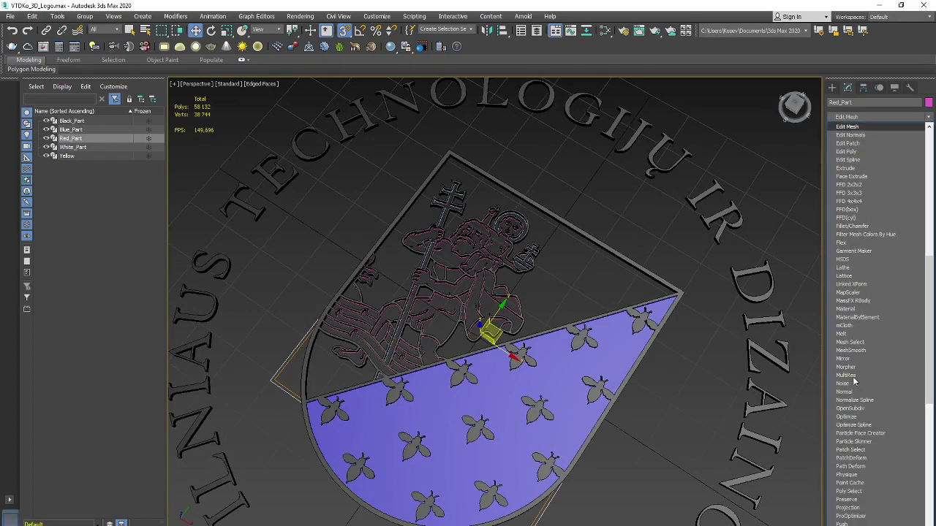
click(860, 172)
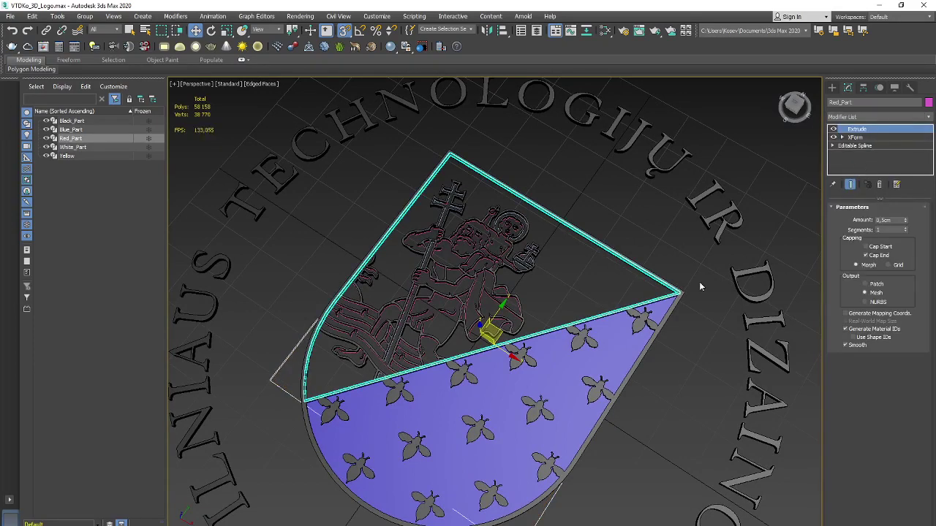
click(880, 185)
alt+middle_drag(640, 247, 673, 242)
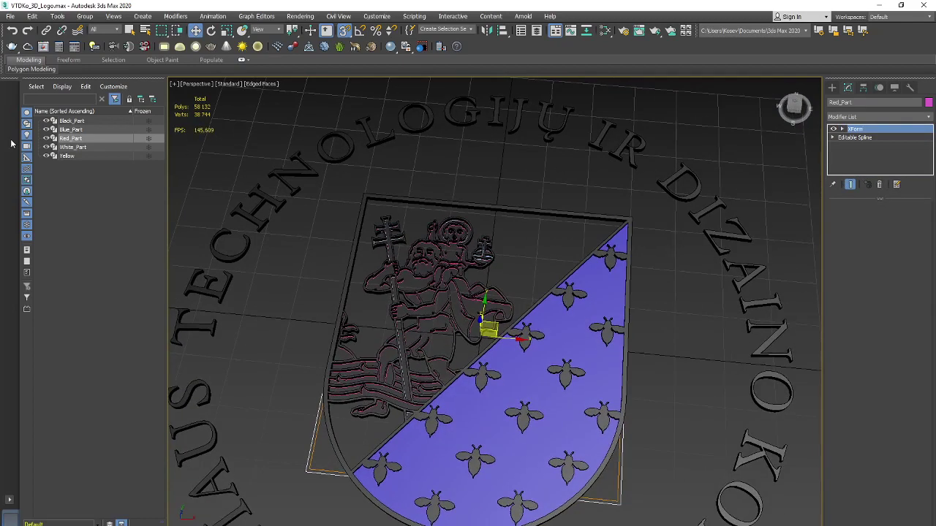
Hide Black_Part and Blue_Part, then reselect Red_Part
click(46, 121)
click(46, 129)
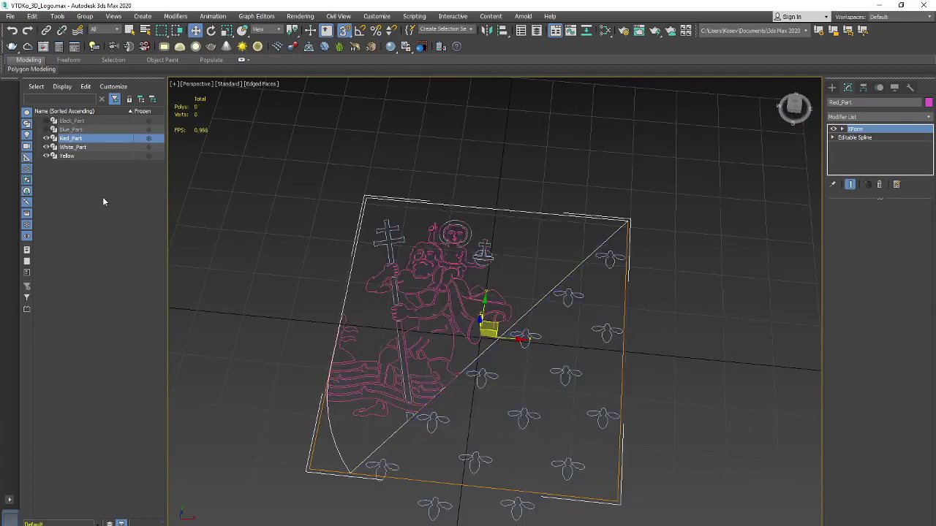
click(739, 357)
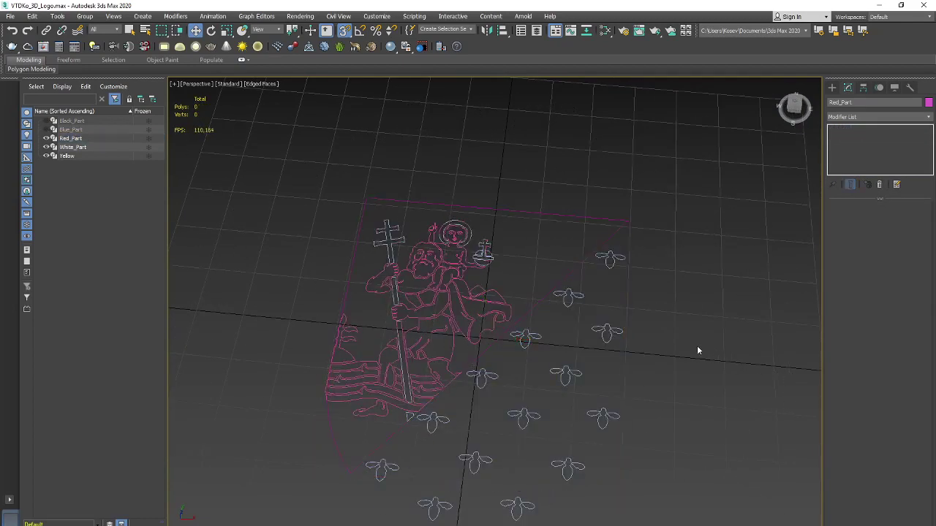
click(593, 249)
mouse_move(594, 249)
alt+middle_down()
mouse_move(699, 303)
mouse_move(713, 274)
alt+middle_up()
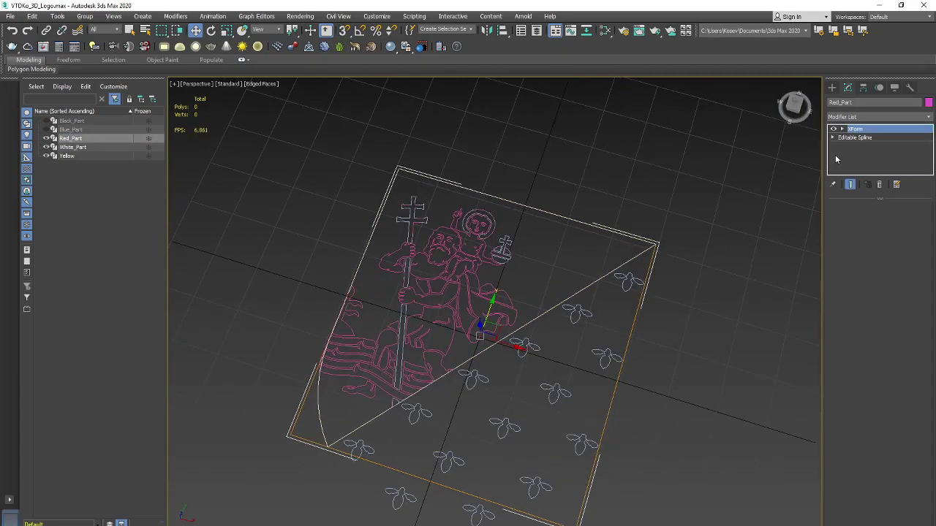
Collapse all of Red_Part's modifiers into a bare Editable Spline
right_click(866, 137)
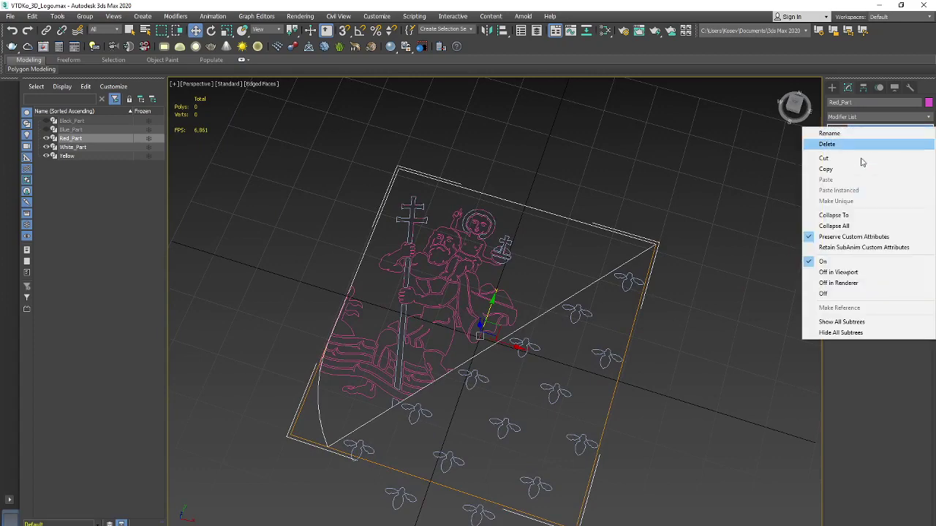
click(841, 225)
click(514, 326)
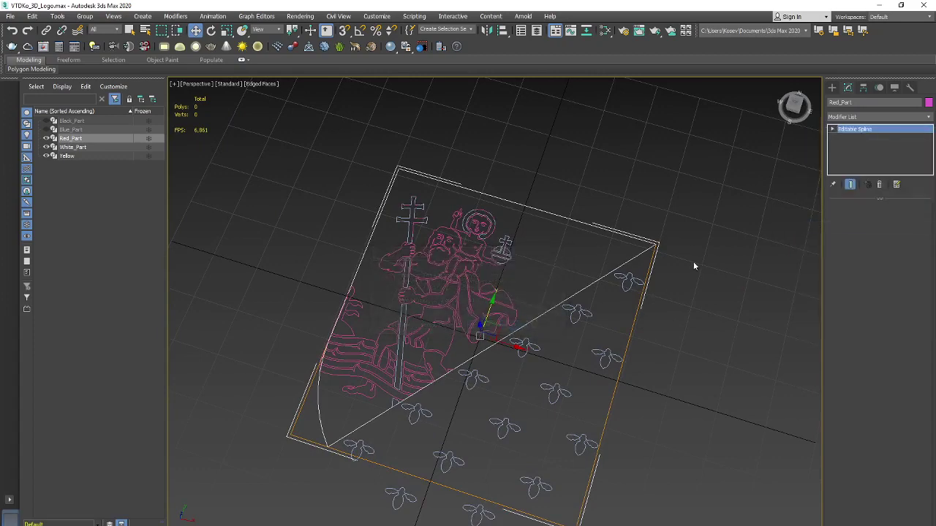
alt+middle_drag(662, 296, 665, 289)
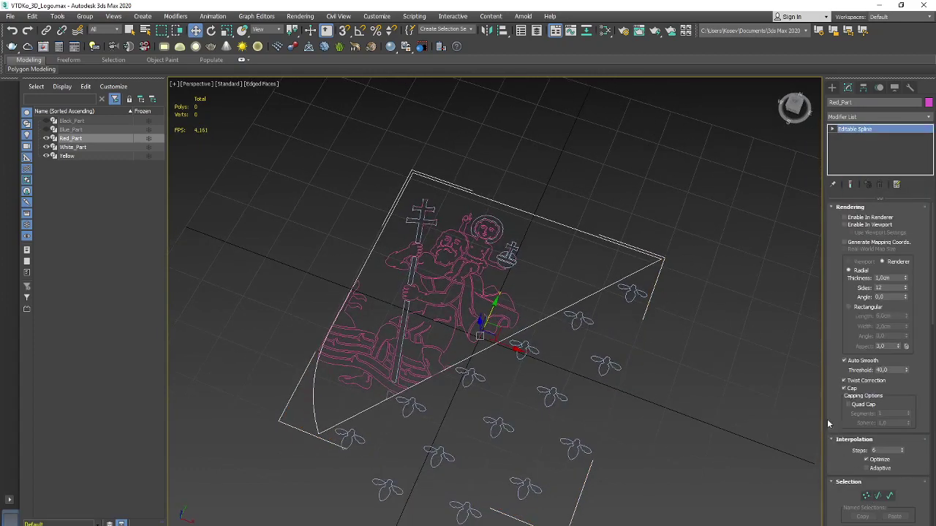
Put Red_Part at Vertex level with vertex numbers displayed
scroll(834, 417, down, 2)
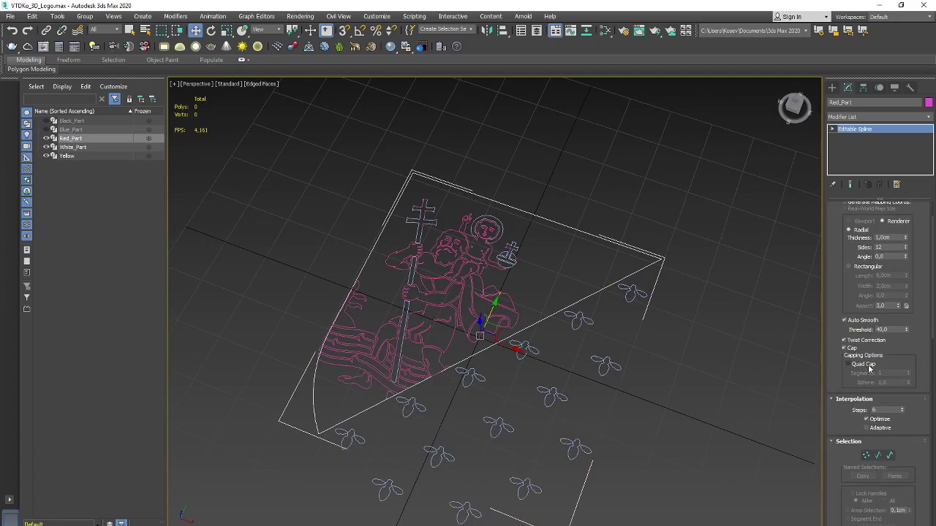
drag(832, 386, 830, 292)
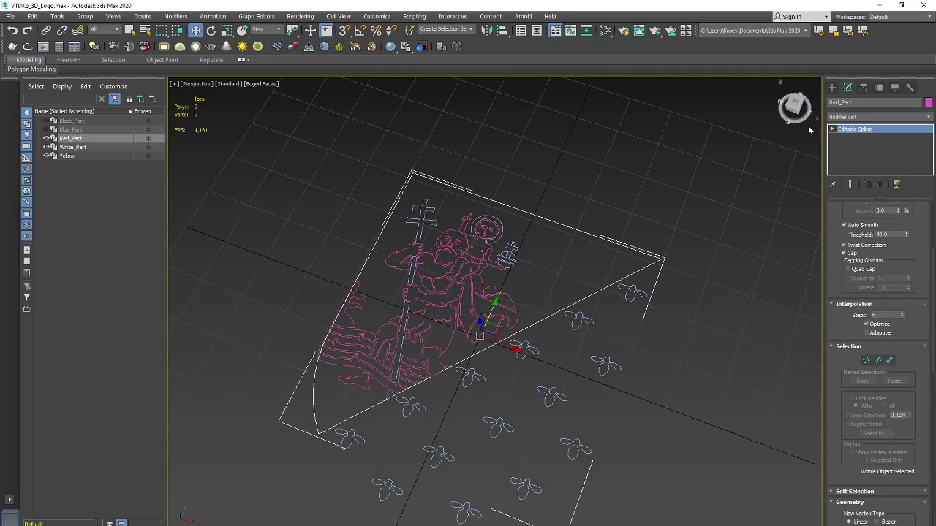
click(832, 128)
click(852, 138)
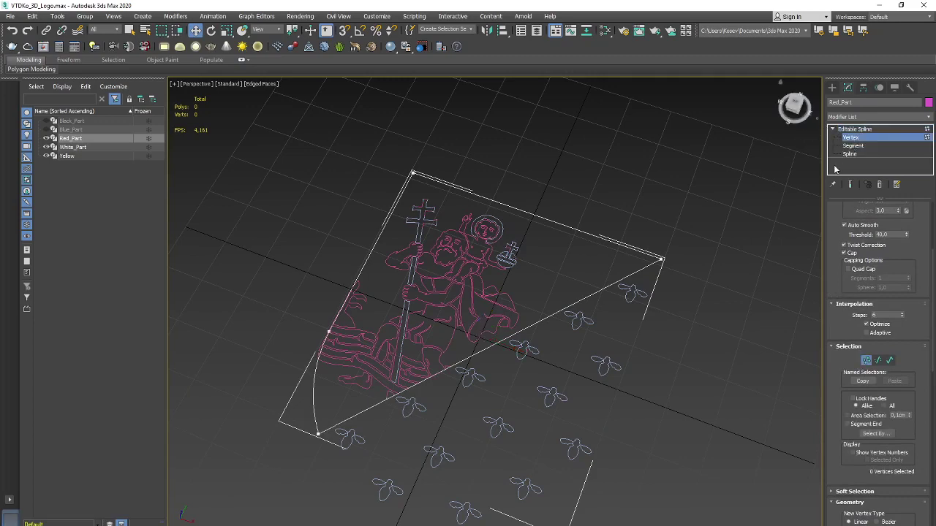
click(852, 452)
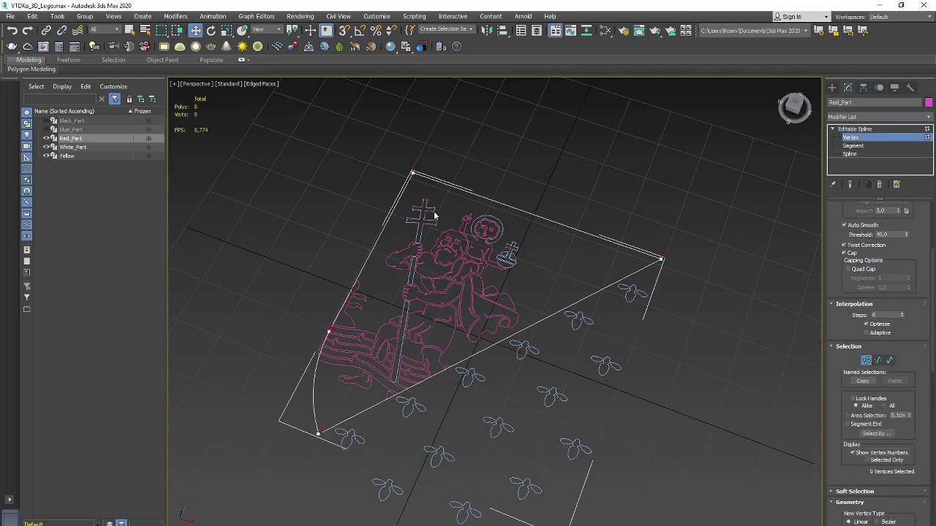
Frame the red shield outline and box-select all of its vertices
scroll(359, 292, up, 2)
scroll(399, 274, up, 2)
middle_drag(412, 267, 429, 328)
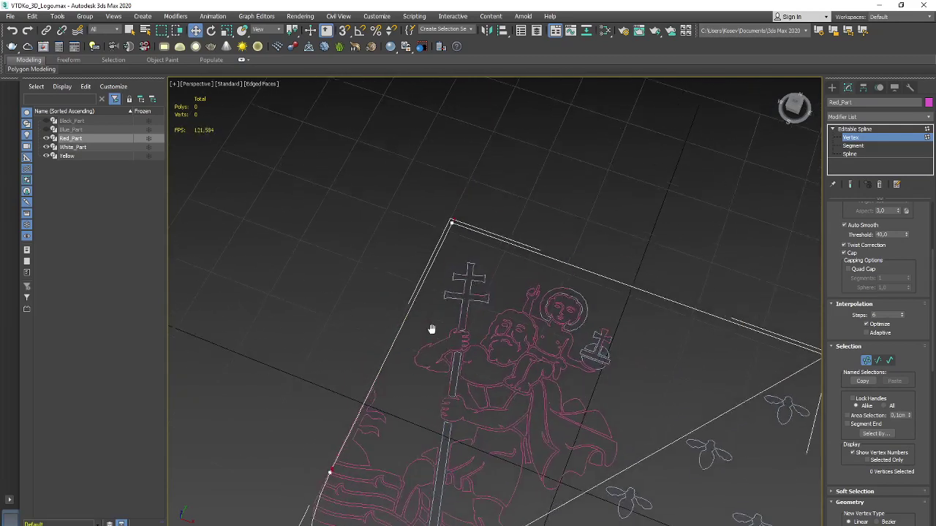
middle_drag(441, 241, 428, 286)
scroll(426, 284, up, 1)
scroll(426, 283, up, 1)
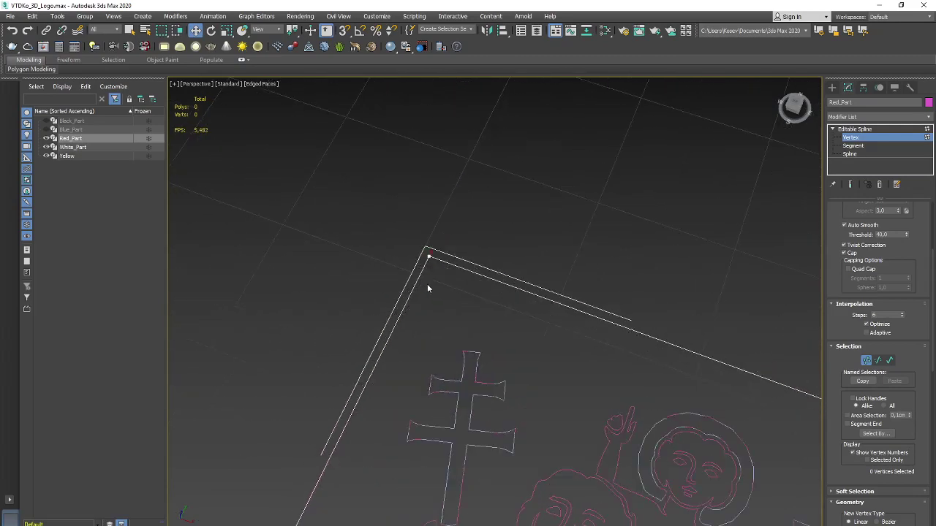
scroll(427, 284, up, 1)
key(z)
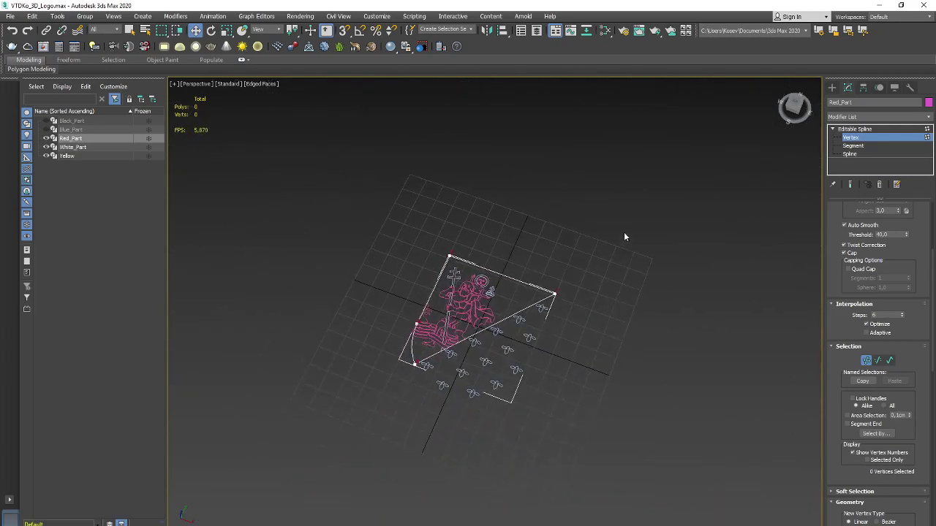
drag(624, 232, 309, 394)
Weld the selected corner endpoints of the red outline together
scroll(838, 453, down, 2)
scroll(839, 439, down, 2)
scroll(841, 424, down, 1)
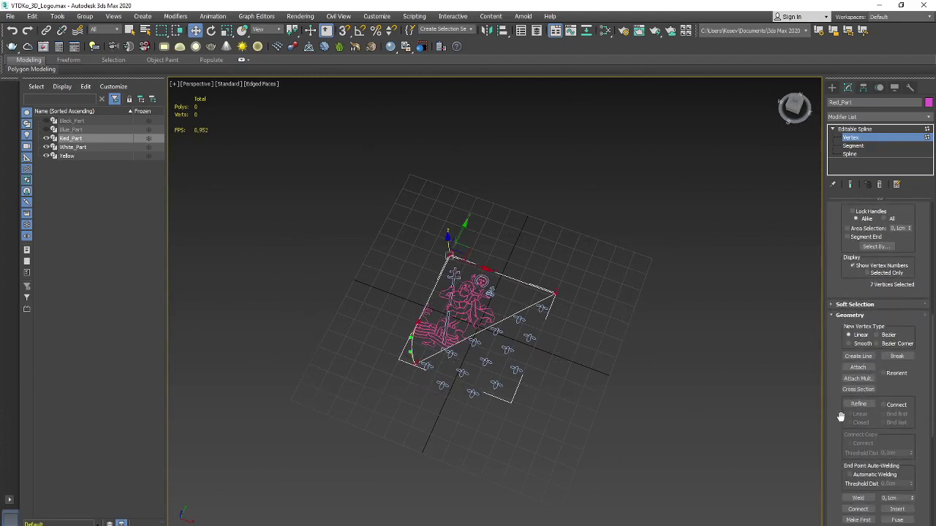
drag(840, 417, 836, 300)
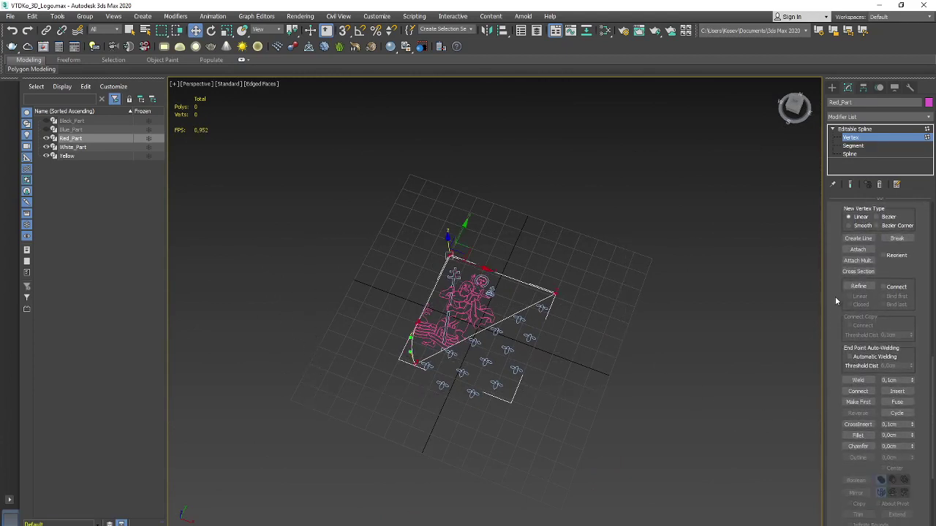
click(864, 381)
Zoom in along the shield's left edge to inspect the welded outline
mouse_move(550, 227)
middle_down()
mouse_move(582, 250)
mouse_move(610, 246)
mouse_move(625, 282)
mouse_move(639, 265)
middle_up()
scroll(582, 249, up, 3)
scroll(581, 253, up, 2)
scroll(666, 236, up, 3)
middle_drag(319, 326, 419, 318)
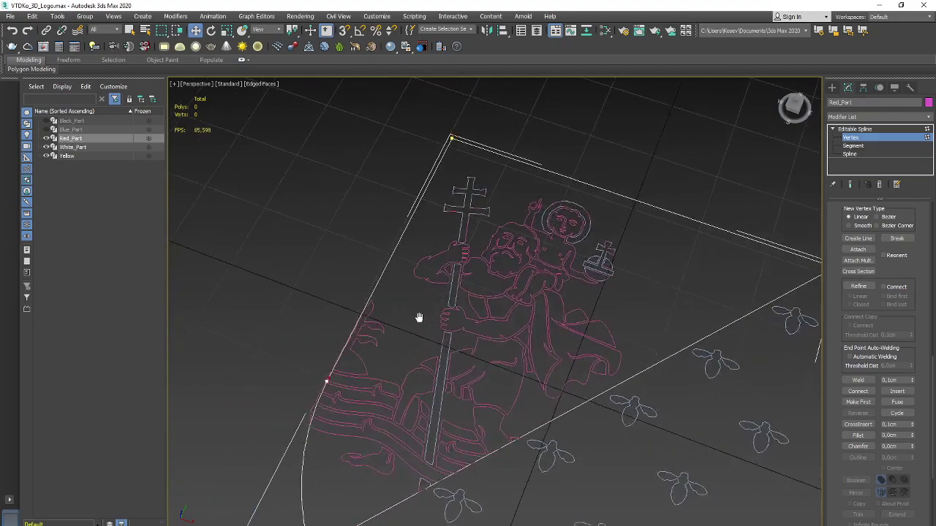
scroll(419, 317, up, 3)
middle_drag(407, 388, 553, 319)
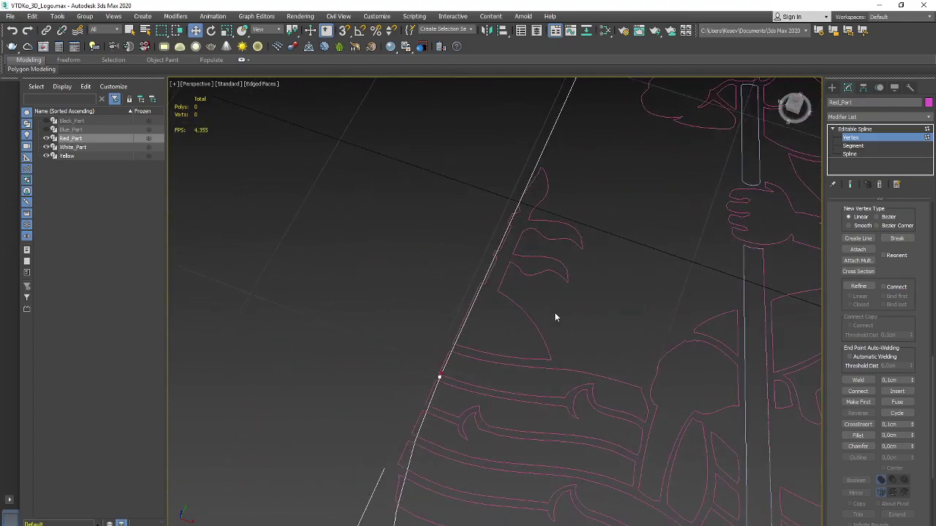
scroll(553, 319, down, 2)
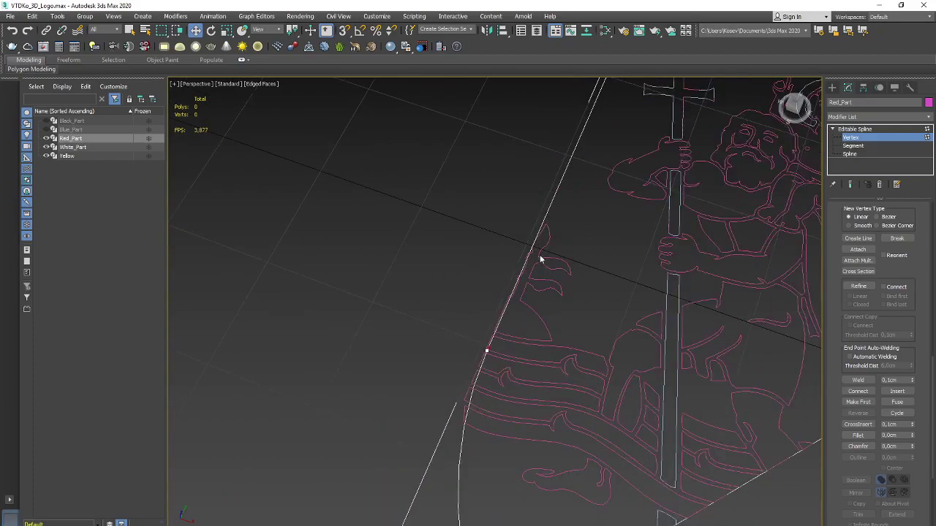
scroll(507, 307, down, 2)
mouse_move(507, 307)
middle_down()
mouse_move(412, 447)
mouse_move(535, 354)
mouse_move(334, 391)
mouse_move(326, 435)
mouse_move(370, 353)
mouse_move(704, 215)
mouse_move(703, 344)
mouse_move(472, 328)
middle_up()
Leave Vertex level and extrude Red_Part into a 0.5cm-thick slab
scroll(704, 344, down, 3)
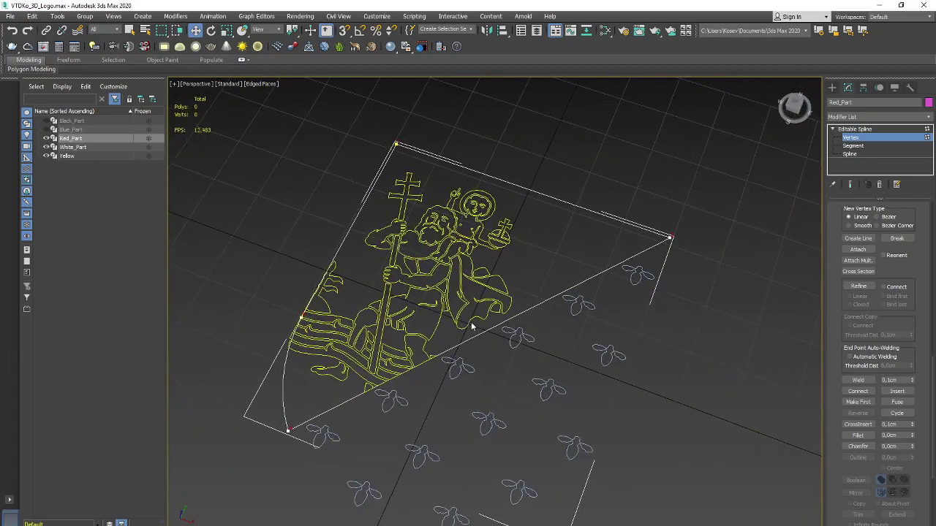
click(852, 137)
click(929, 118)
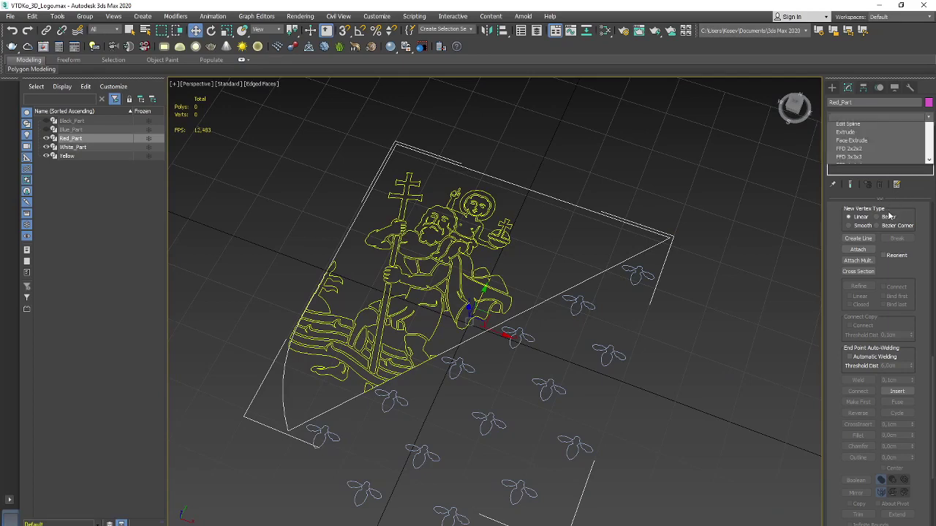
key(e)
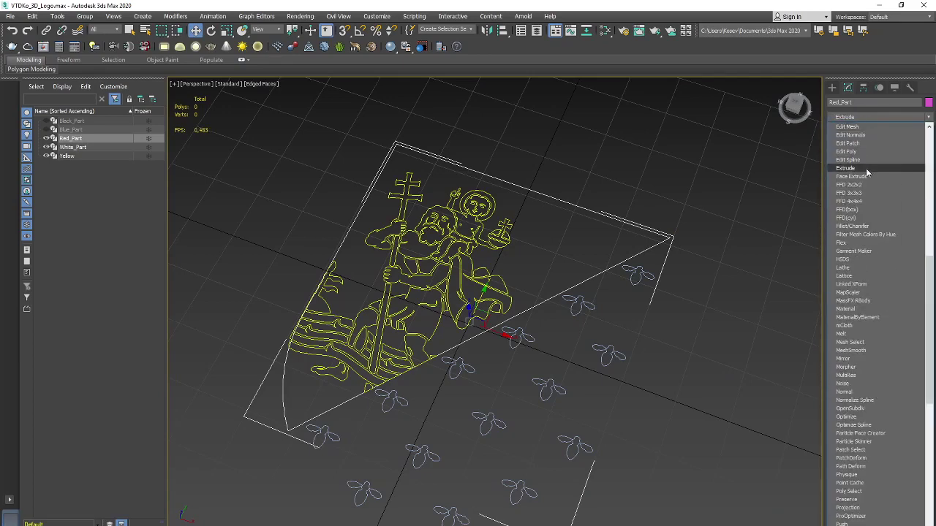
click(866, 169)
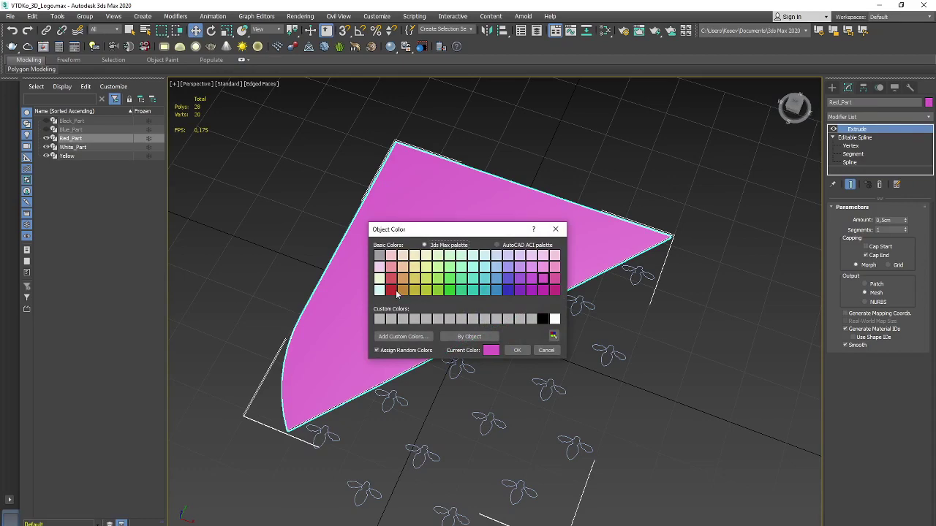
Set Red_Part's object colour to red
click(396, 290)
click(519, 350)
click(664, 373)
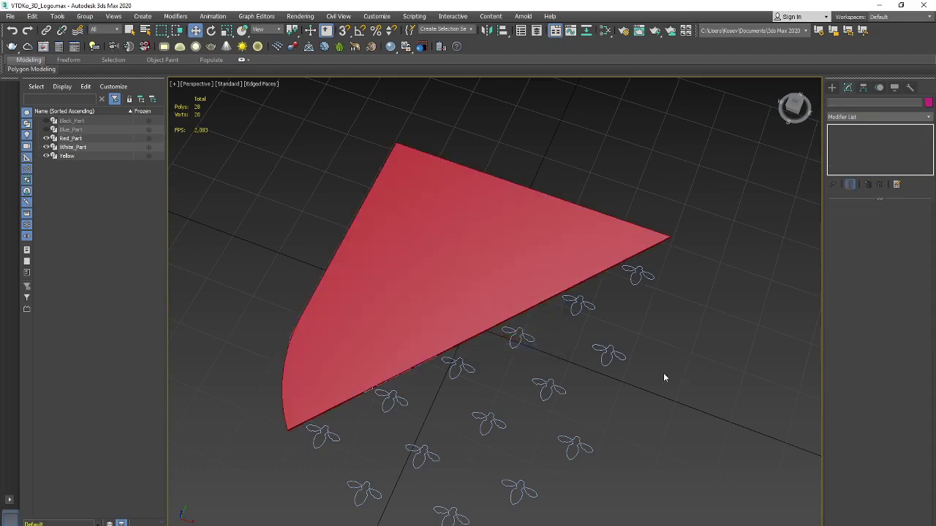
mouse_move(663, 373)
alt+middle_down()
mouse_move(651, 224)
mouse_move(661, 390)
mouse_move(637, 380)
mouse_move(662, 383)
alt+middle_up()
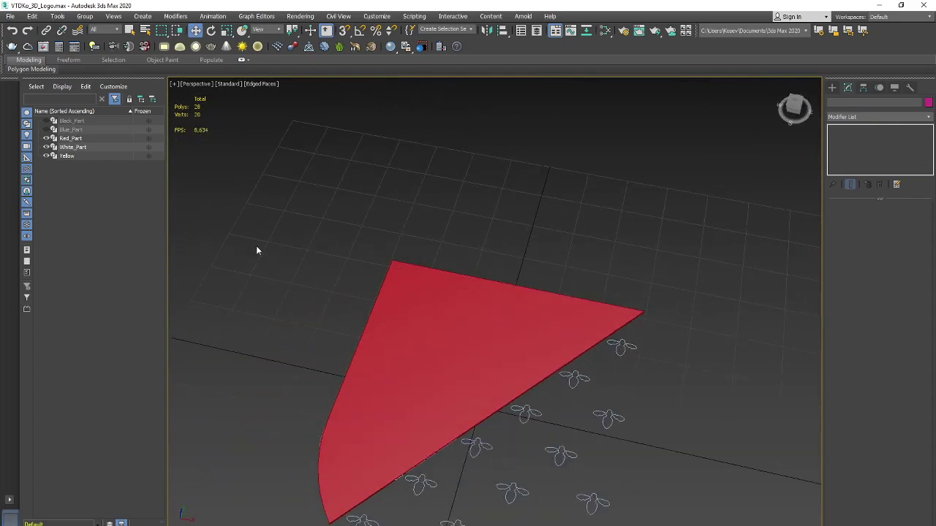
Compare the red slab with Blue_Part and Black_Part, then hide all three parts
click(45, 129)
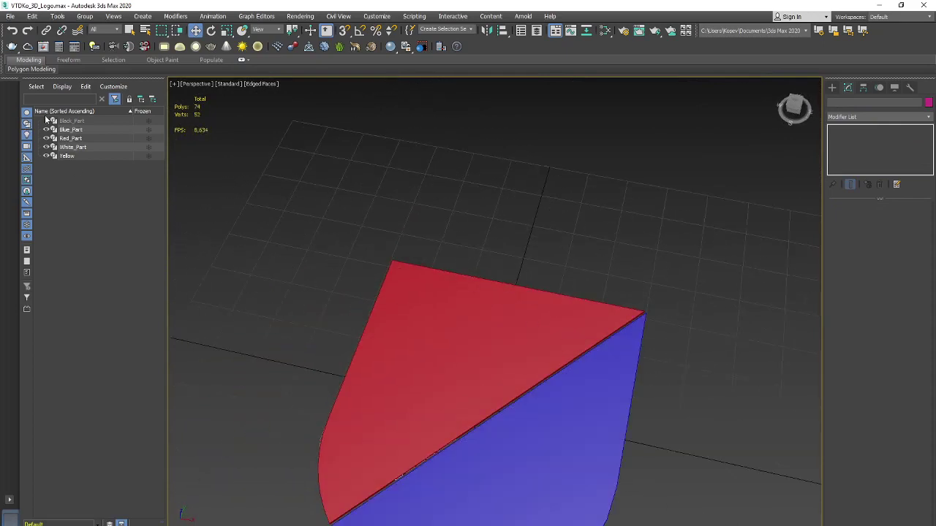
click(46, 121)
click(46, 121)
click(45, 129)
click(46, 138)
mouse_move(568, 232)
alt+middle_down()
mouse_move(539, 217)
mouse_move(616, 259)
mouse_move(707, 256)
mouse_move(720, 285)
mouse_move(713, 261)
mouse_move(639, 249)
alt+middle_up()
click(64, 148)
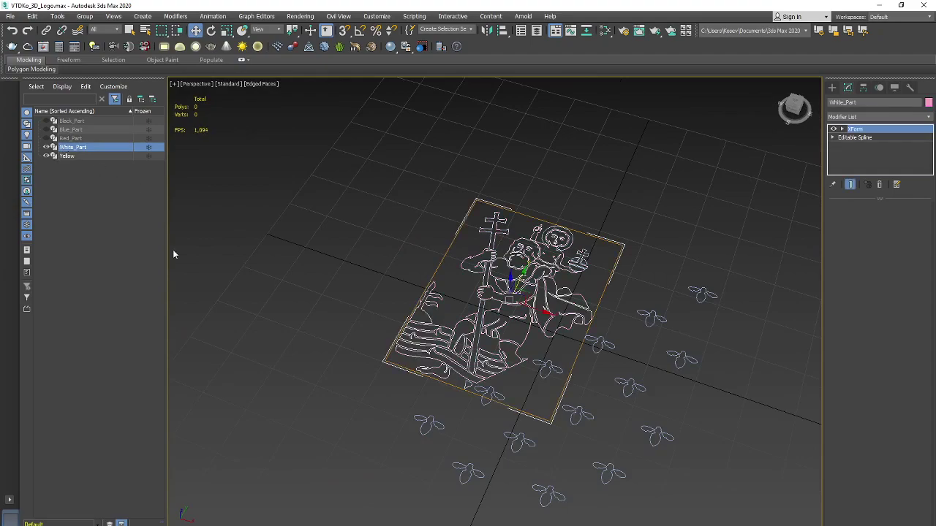
mouse_move(697, 301)
alt+middle_down()
mouse_move(669, 292)
mouse_move(679, 281)
alt+middle_up()
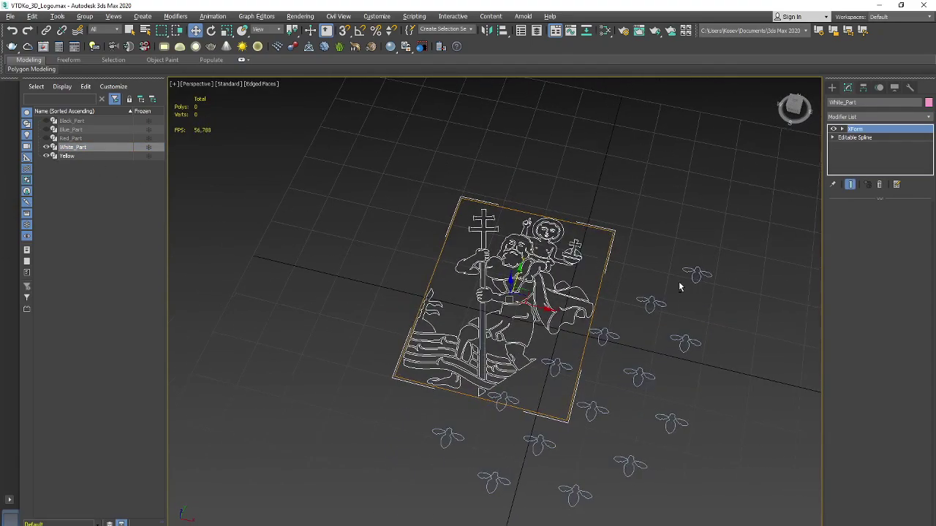
alt+middle_drag(671, 242, 737, 195)
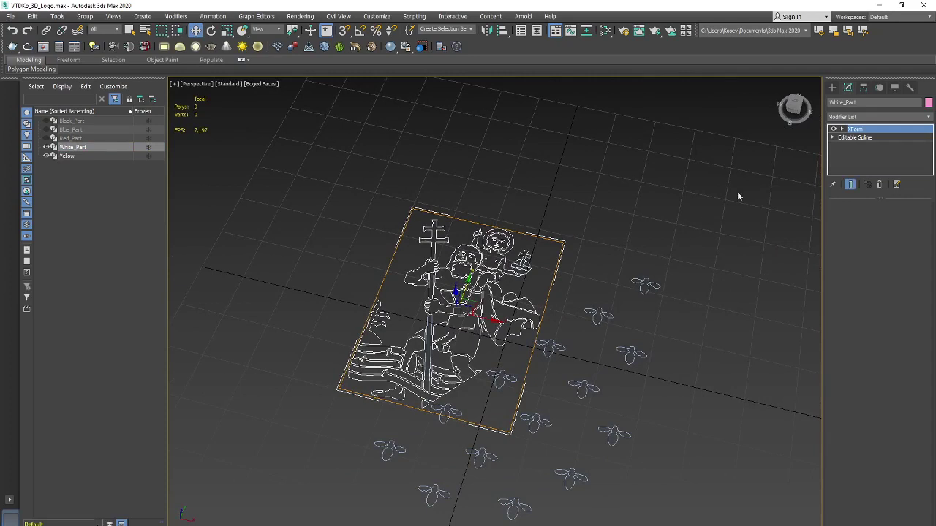
click(930, 118)
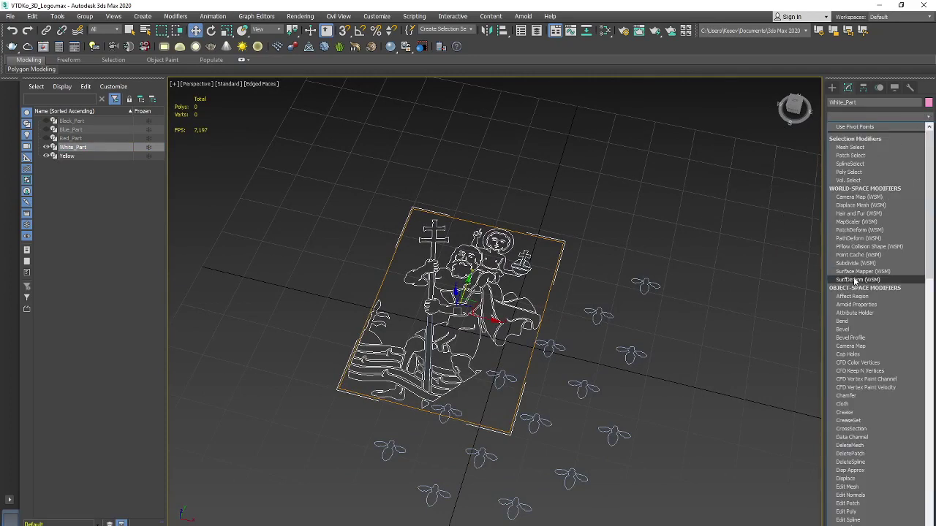
key(e)
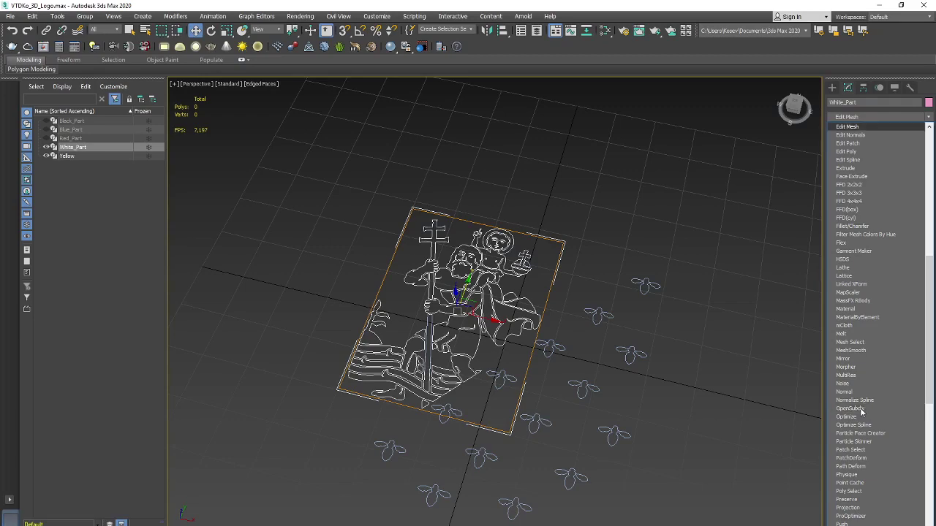
click(870, 169)
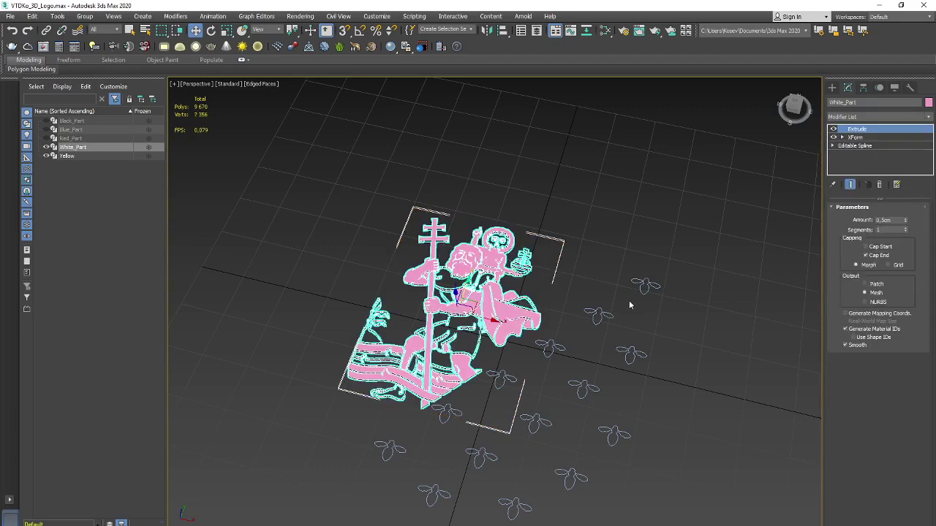
alt+middle_drag(662, 329, 682, 384)
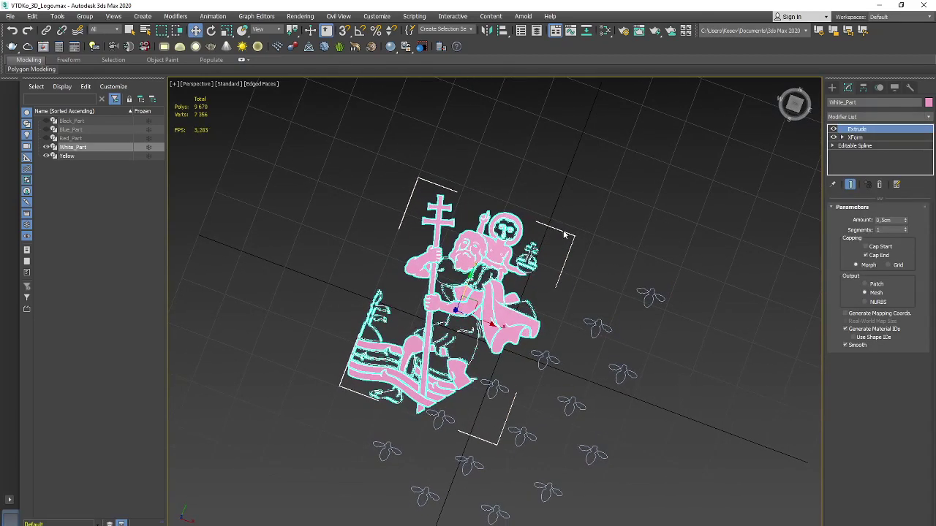
scroll(593, 278, up, 3)
scroll(594, 278, up, 4)
middle_drag(556, 293, 725, 210)
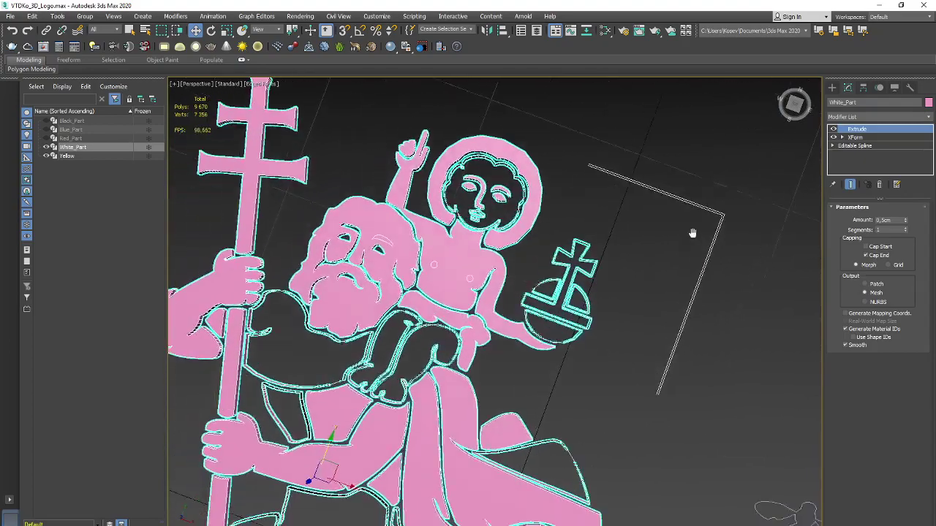
scroll(678, 294, up, 5)
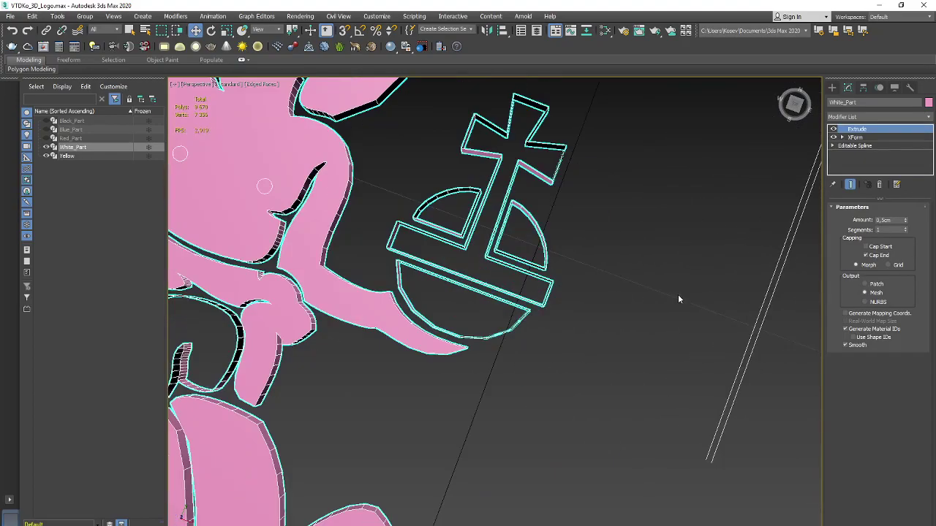
scroll(710, 309, down, 2)
scroll(717, 312, down, 2)
scroll(670, 318, down, 2)
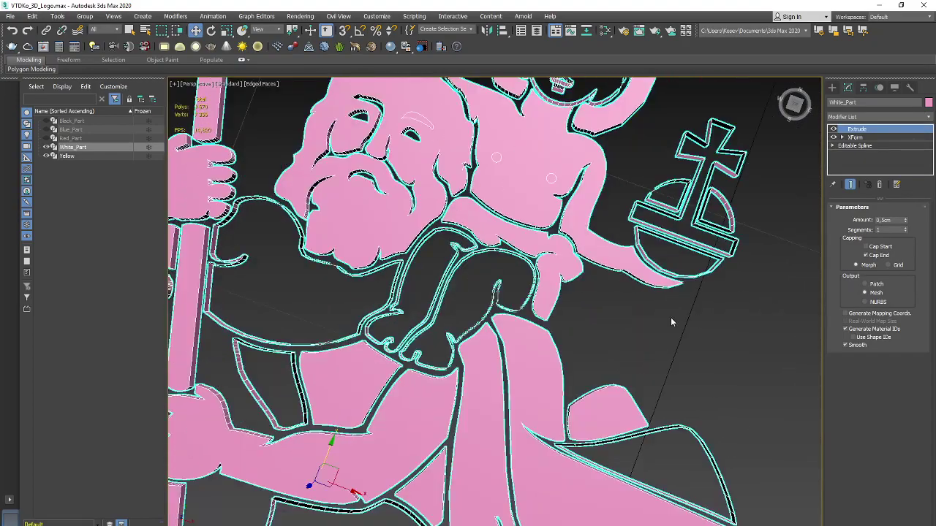
scroll(670, 317, down, 3)
scroll(703, 325, down, 3)
scroll(699, 330, up, 1)
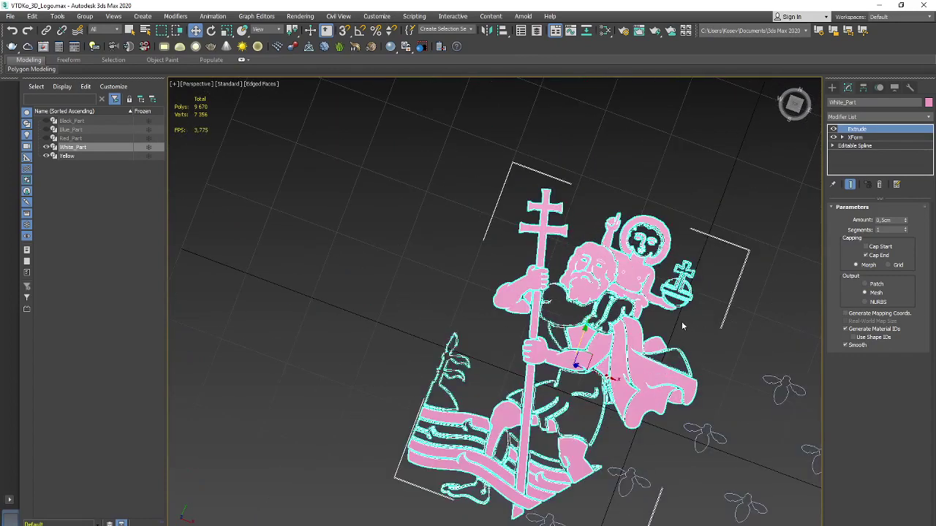
middle_drag(681, 321, 532, 265)
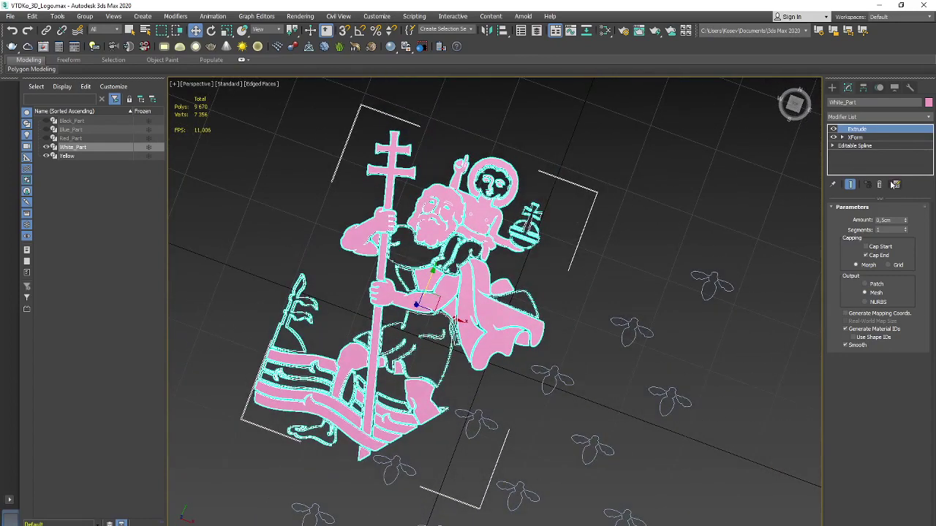
click(879, 184)
click(617, 181)
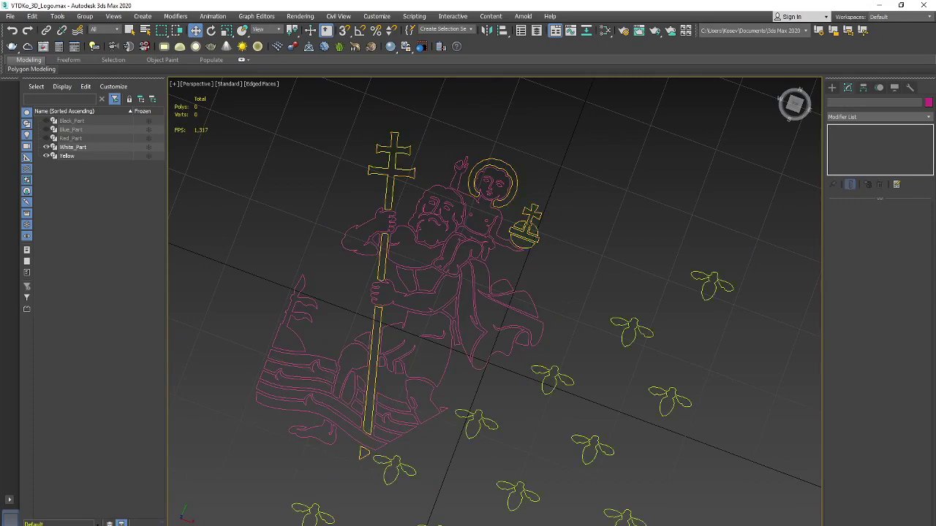
Hide the Yellow bees and staff and select the White_Part saint outline
click(613, 196)
click(226, 227)
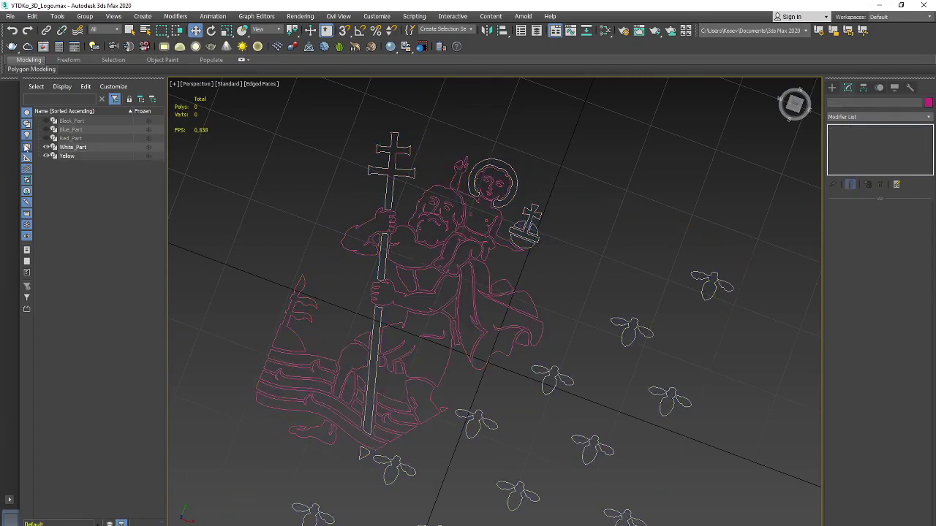
click(47, 157)
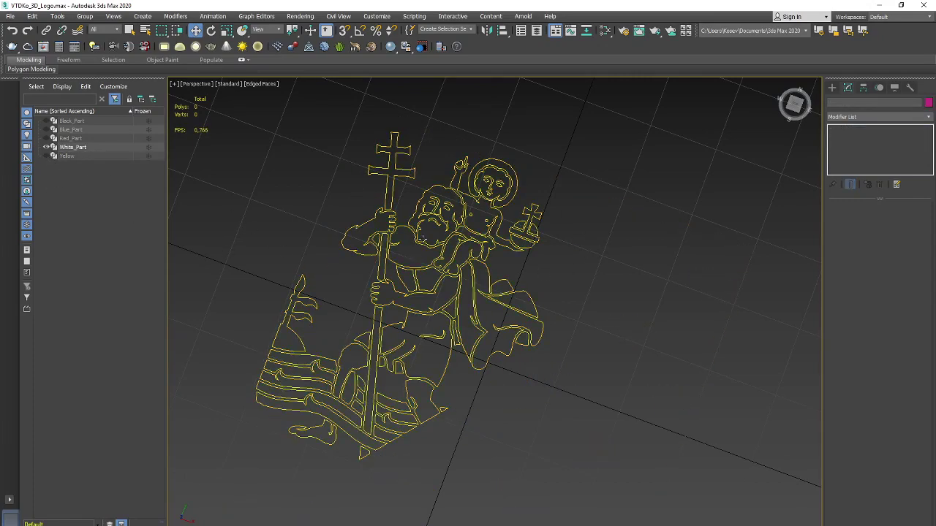
click(517, 183)
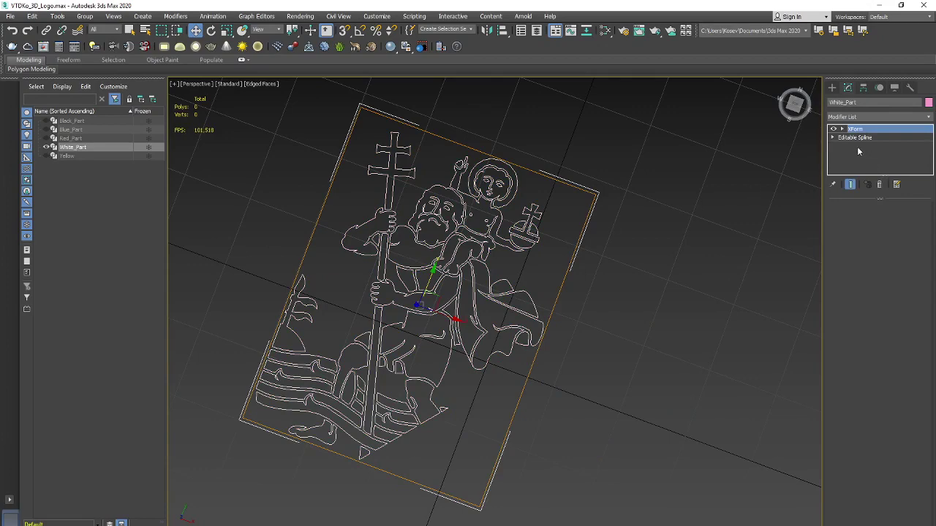
scroll(561, 180, up, 3)
scroll(600, 219, up, 2)
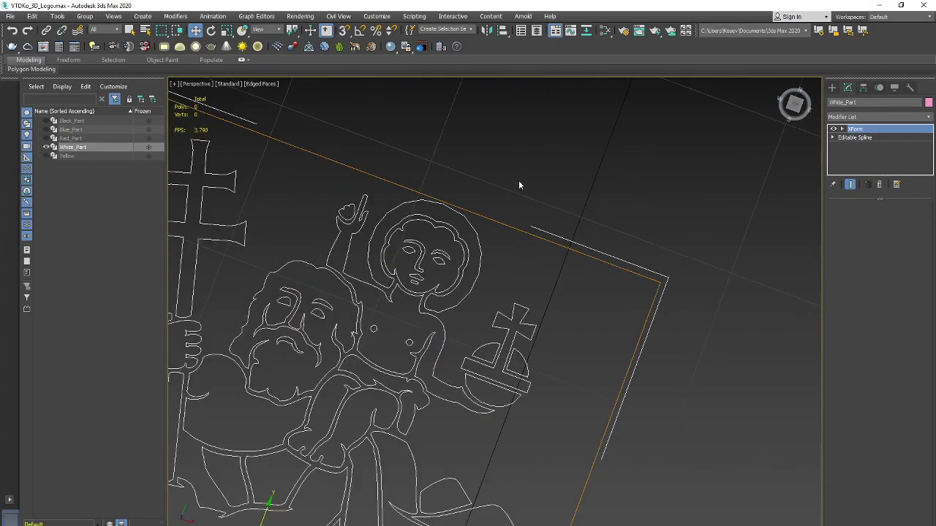
scroll(530, 186, up, 2)
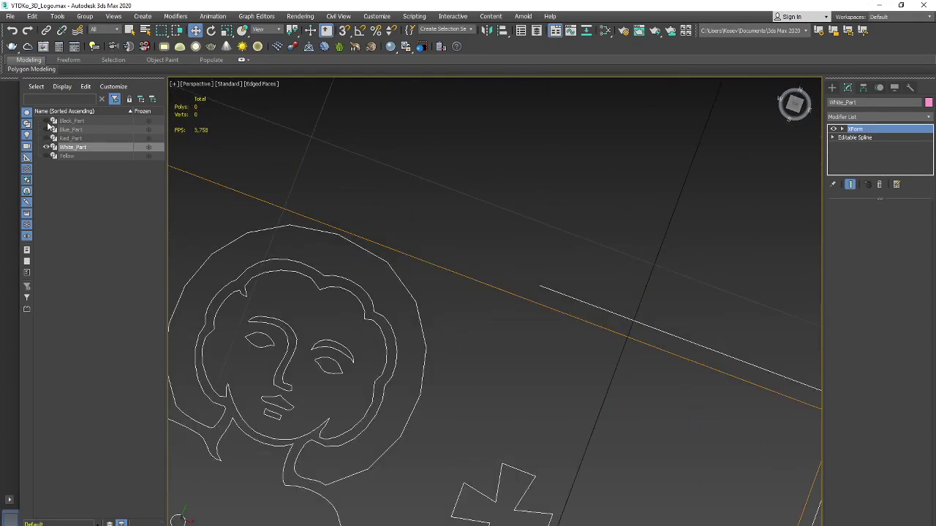
click(47, 121)
click(46, 122)
mouse_move(344, 190)
middle_down()
mouse_move(539, 188)
mouse_move(478, 215)
middle_up()
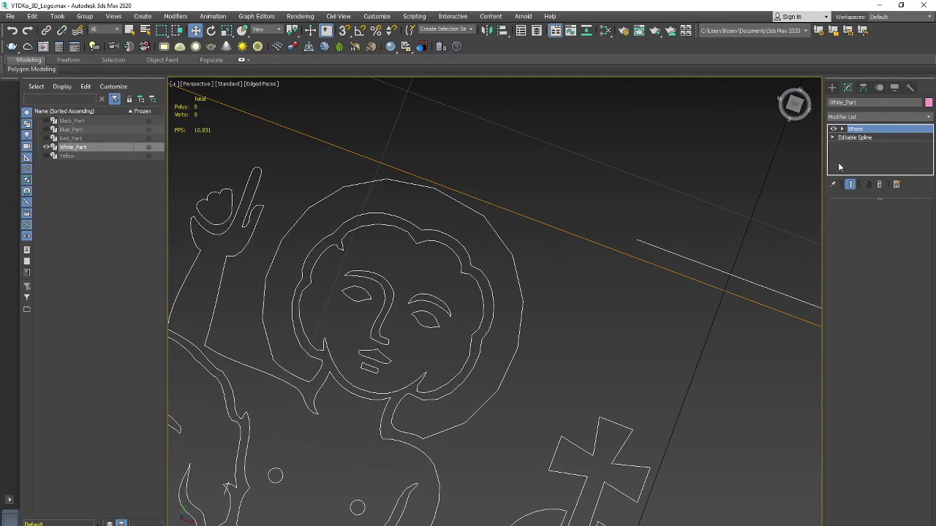
Collapse White_Part's whole modifier stack into an Editable Spline
right_click(861, 130)
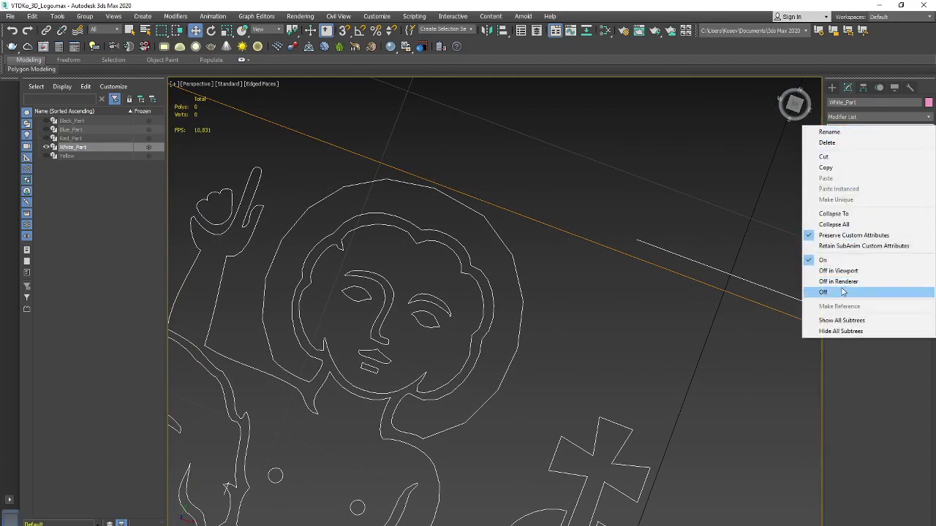
click(842, 228)
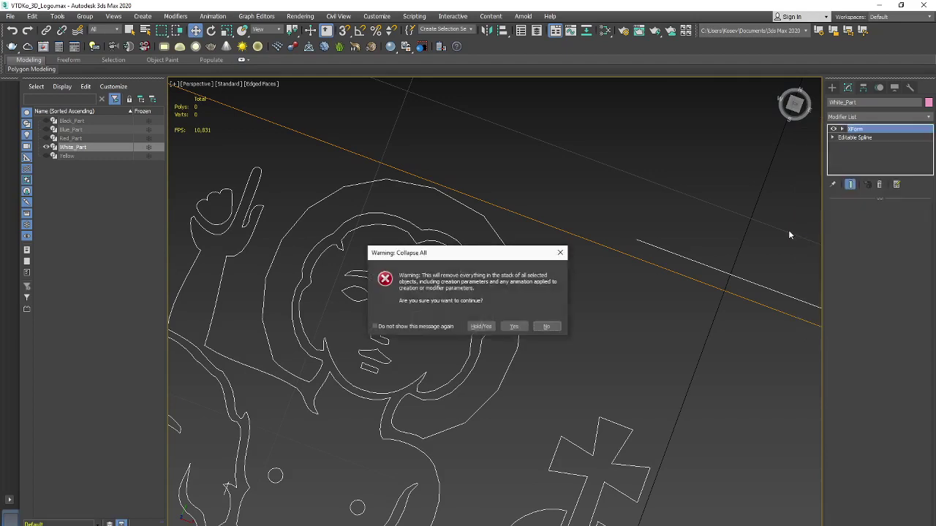
click(517, 327)
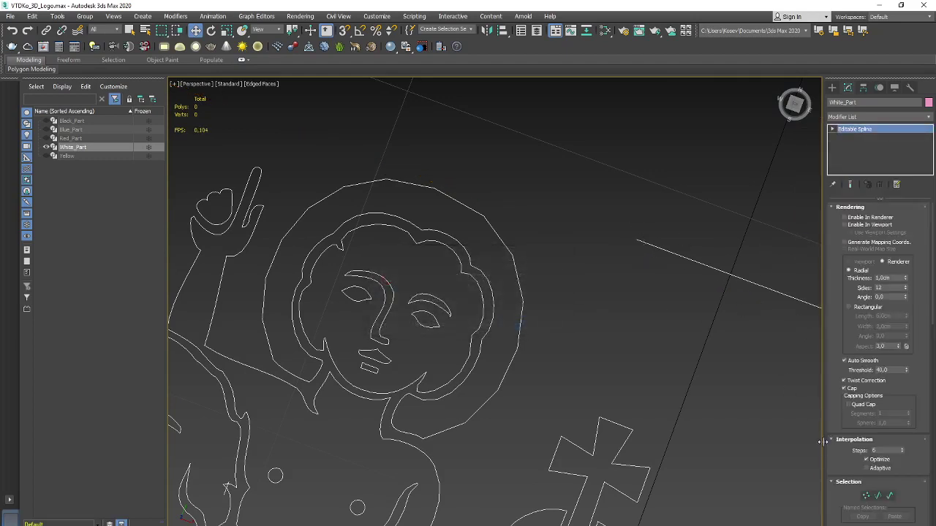
Enter 5 for White_Part's interpolation steps and reselect the saint figure
double_click(875, 451)
text(5)
key(Return)
click(522, 221)
scroll(522, 221, down, 5)
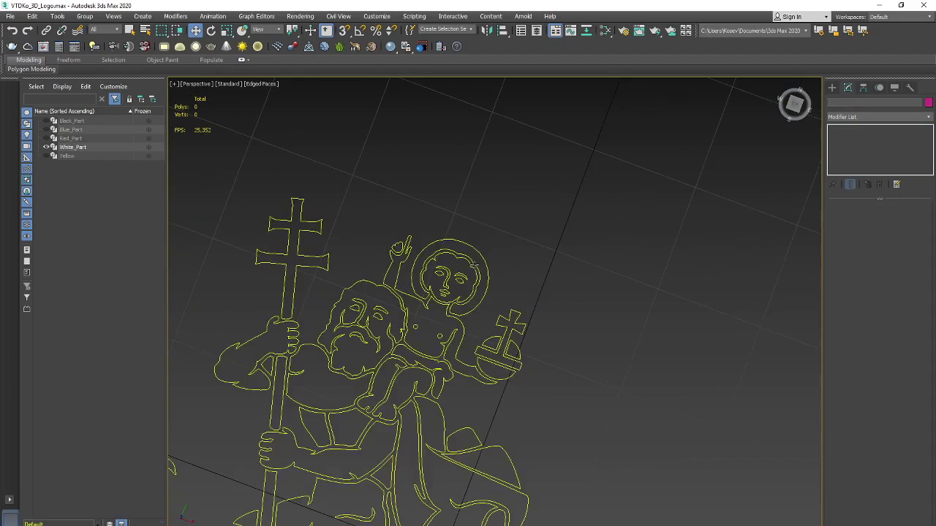
scroll(561, 188, down, 2)
click(600, 176)
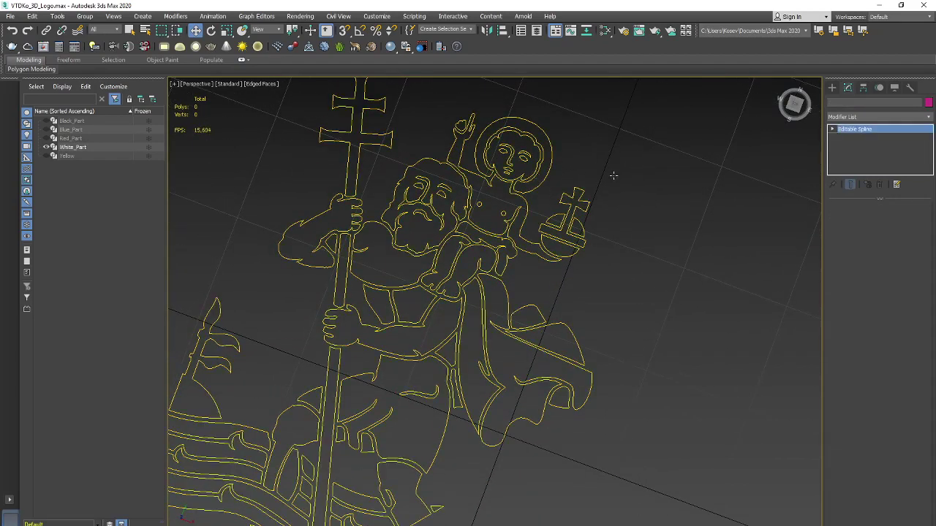
middle_drag(644, 177, 668, 305)
scroll(838, 422, down, 3)
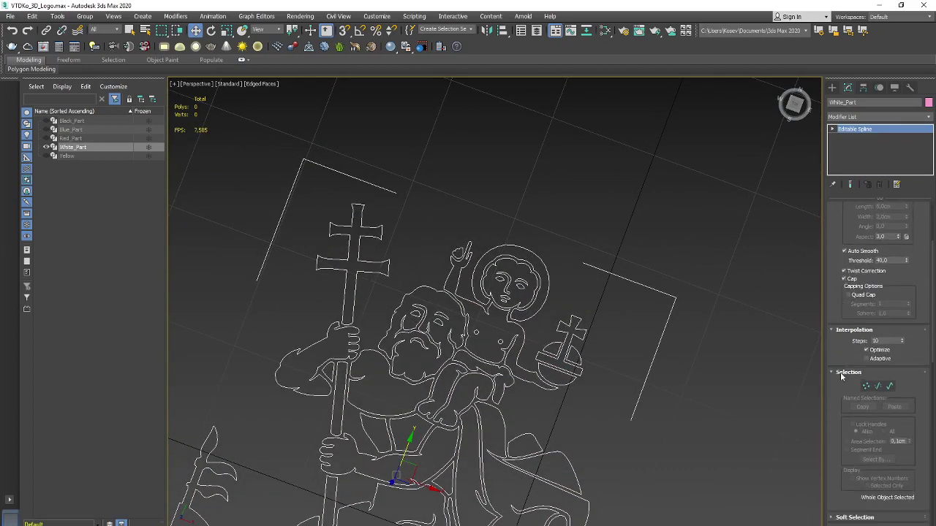
Switch White_Part to Vertex level with vertex numbers shown
click(832, 128)
click(851, 137)
click(853, 478)
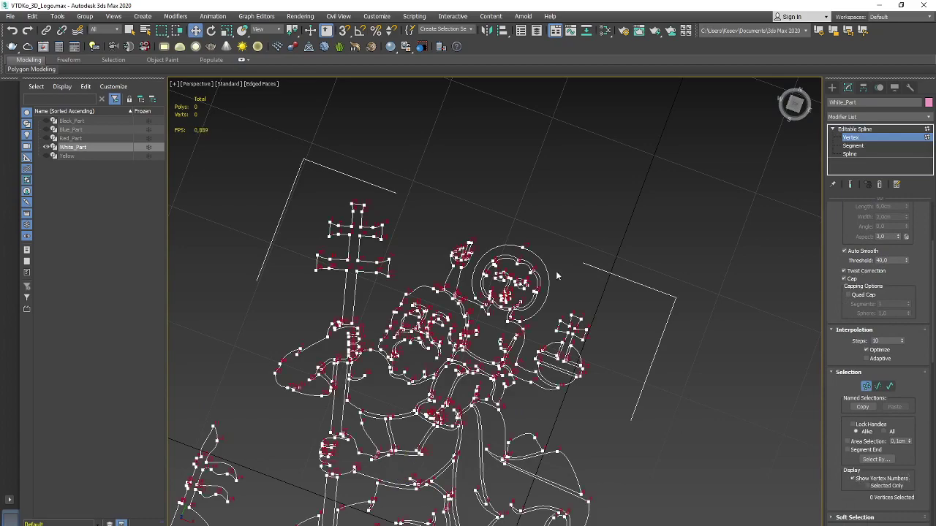
middle_drag(557, 277, 617, 181)
scroll(526, 327, up, 1)
scroll(523, 308, up, 1)
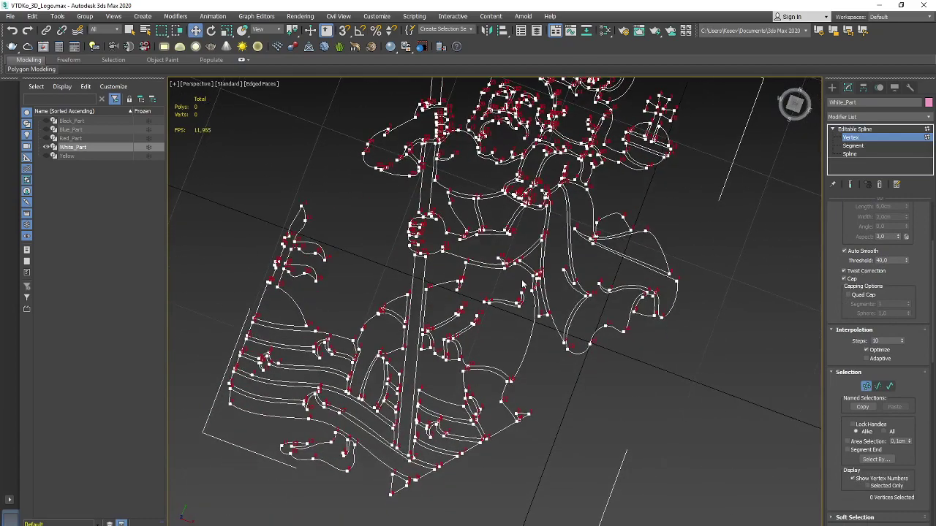
scroll(512, 264, up, 2)
scroll(503, 220, up, 1)
scroll(503, 219, up, 1)
scroll(514, 246, up, 2)
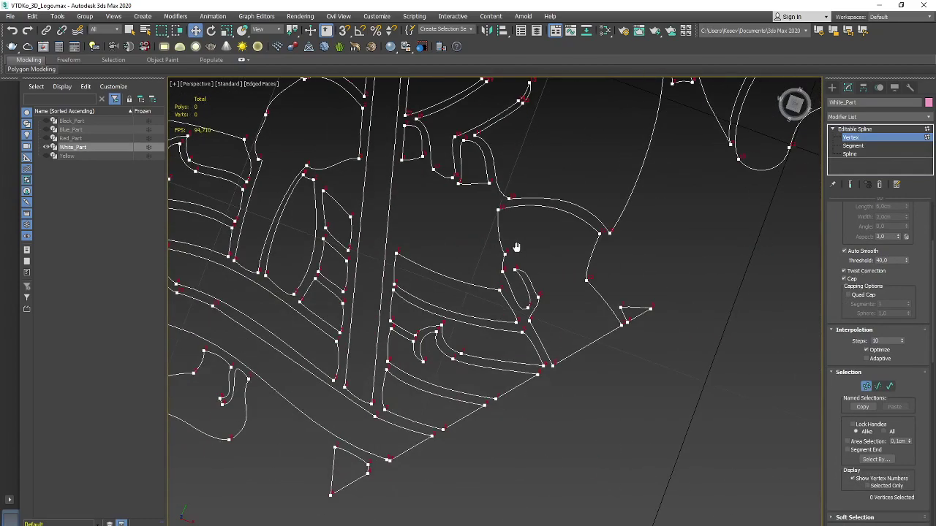
scroll(517, 247, up, 1)
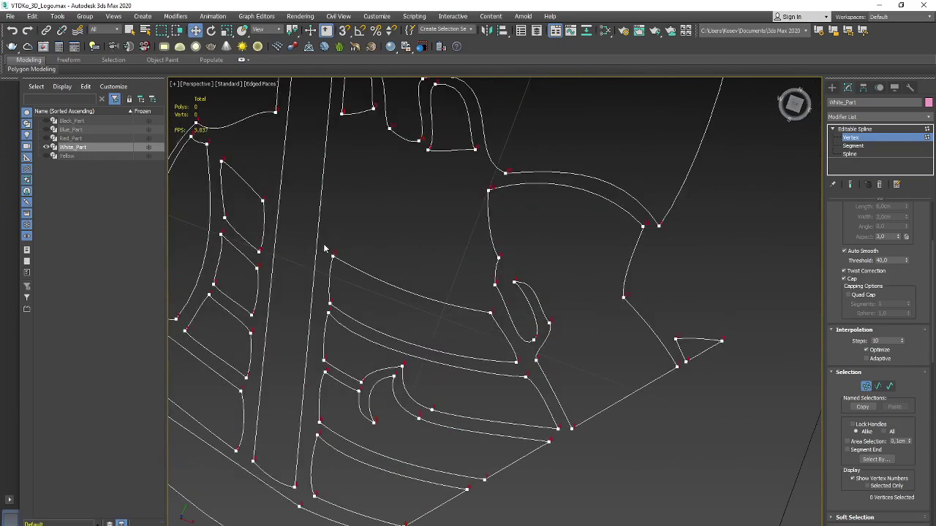
Box-select the two vertices near the bottom outline and orbit the figure upright
drag(324, 245, 366, 280)
scroll(443, 264, down, 3)
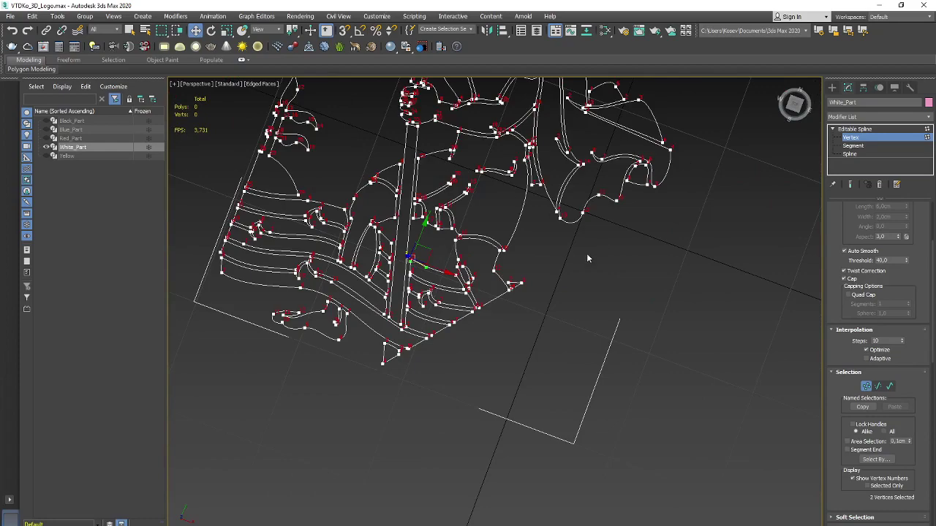
alt+middle_drag(674, 192, 683, 328)
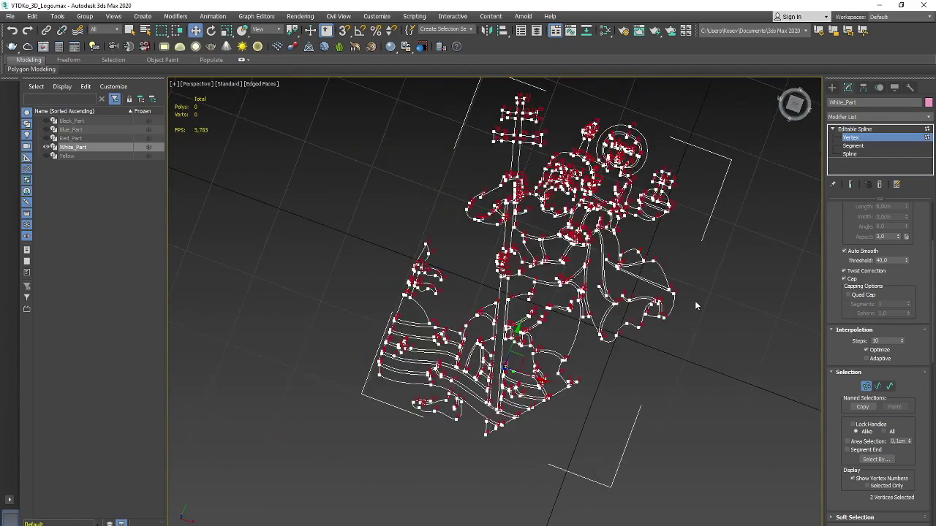
scroll(695, 301, up, 4)
scroll(678, 307, down, 3)
scroll(677, 289, up, 3)
scroll(677, 287, down, 2)
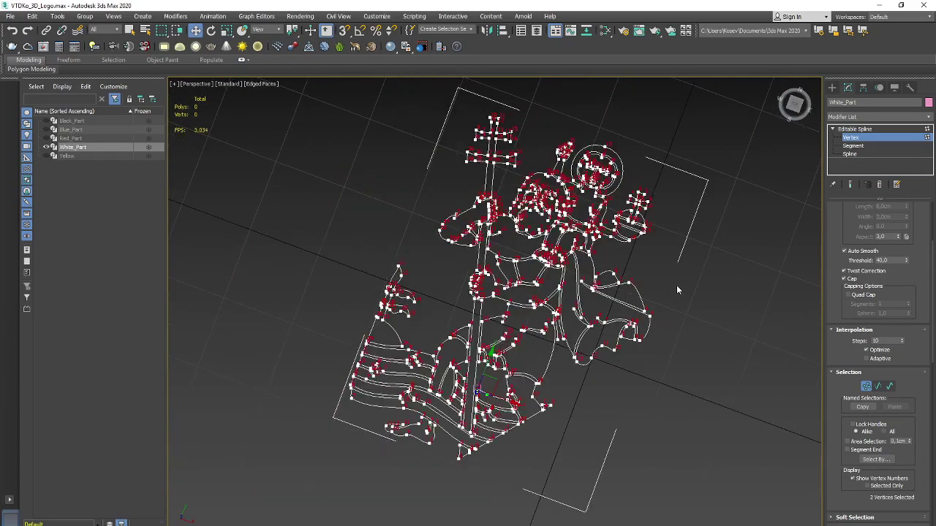
Select all saint vertices and weld them at a 0,1cm threshold
click(705, 227)
drag(297, 468, 261, 490)
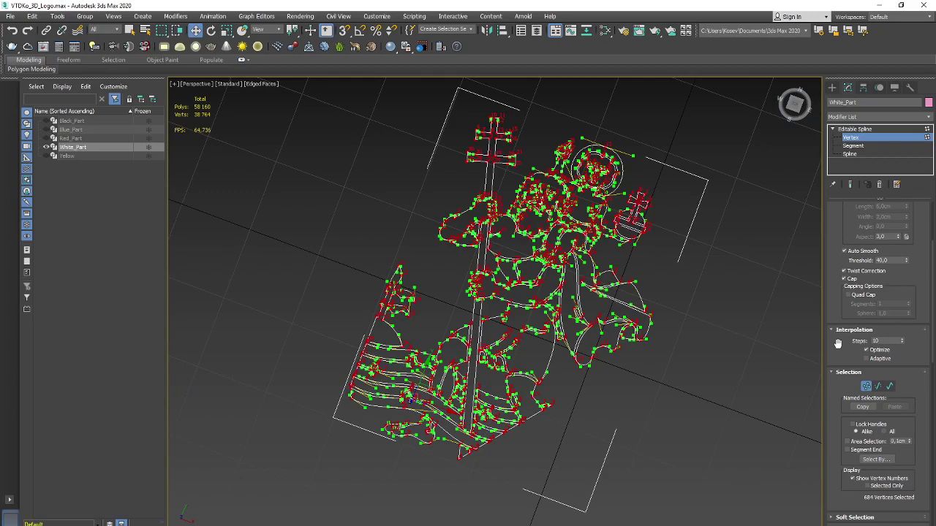
scroll(834, 435, up, 2)
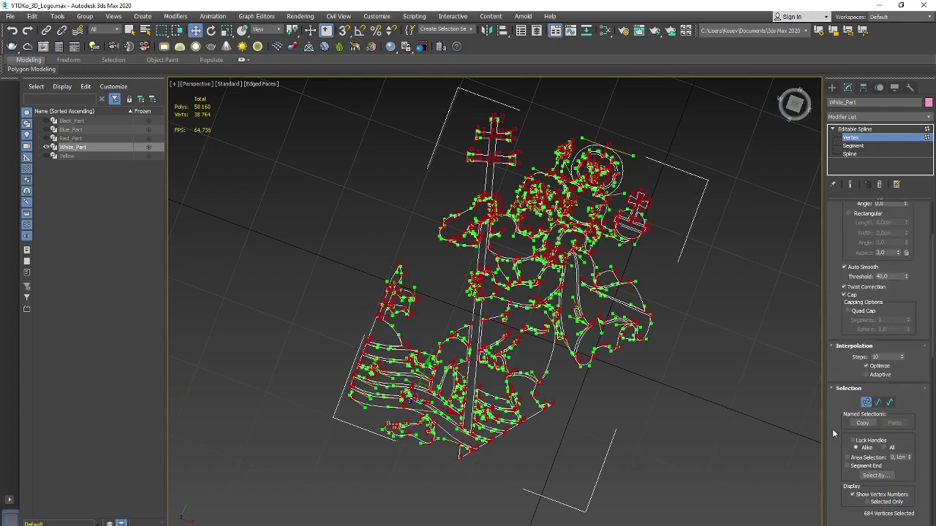
scroll(841, 468, down, 2)
scroll(841, 468, down, 5)
scroll(841, 468, down, 3)
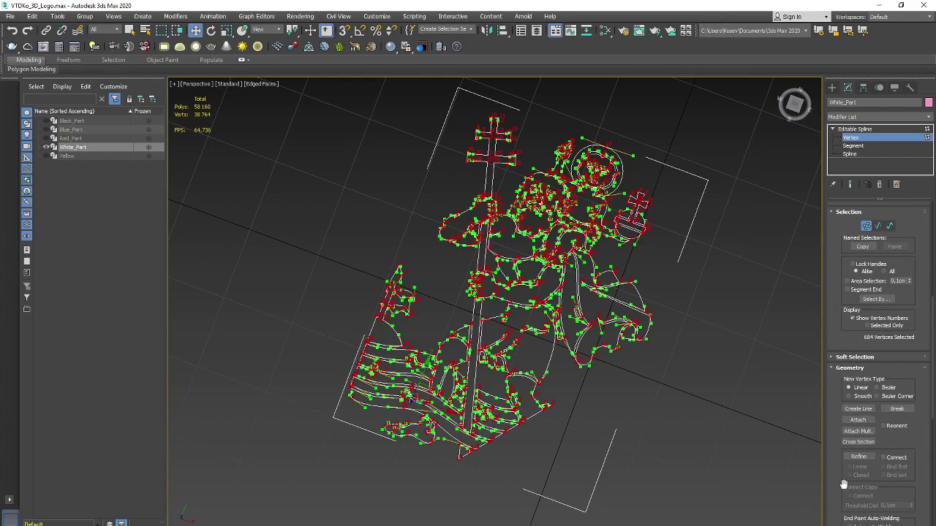
scroll(841, 475, down, 5)
scroll(841, 468, down, 2)
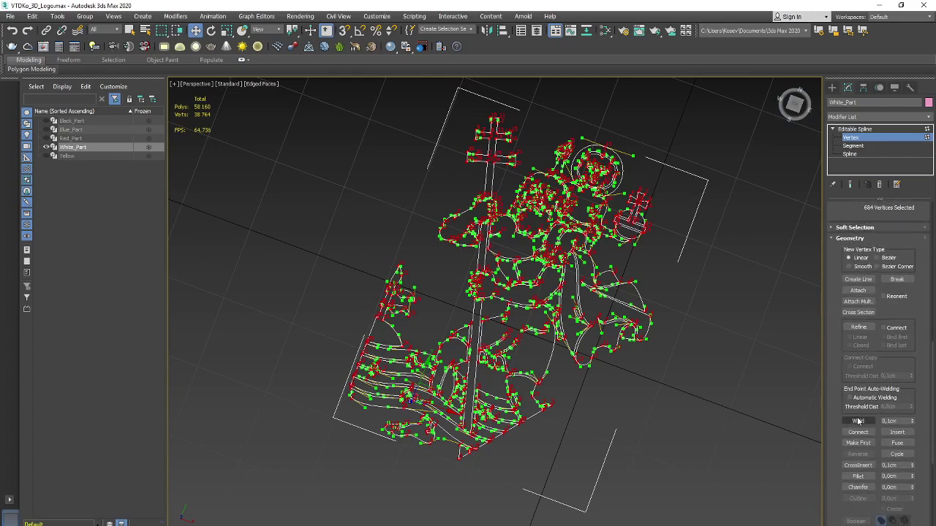
click(858, 421)
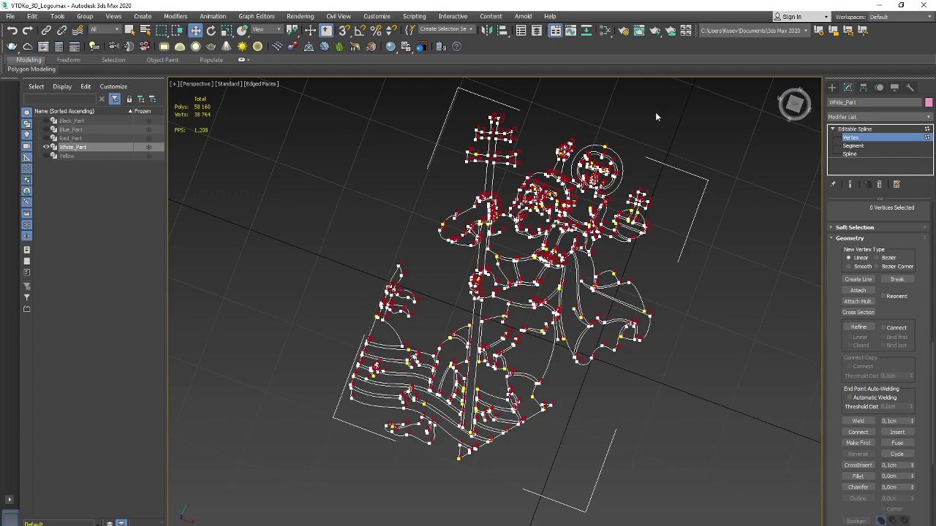
Reselect the vertices to check the weld (684 down to 596), then clear the selection
drag(644, 168, 272, 481)
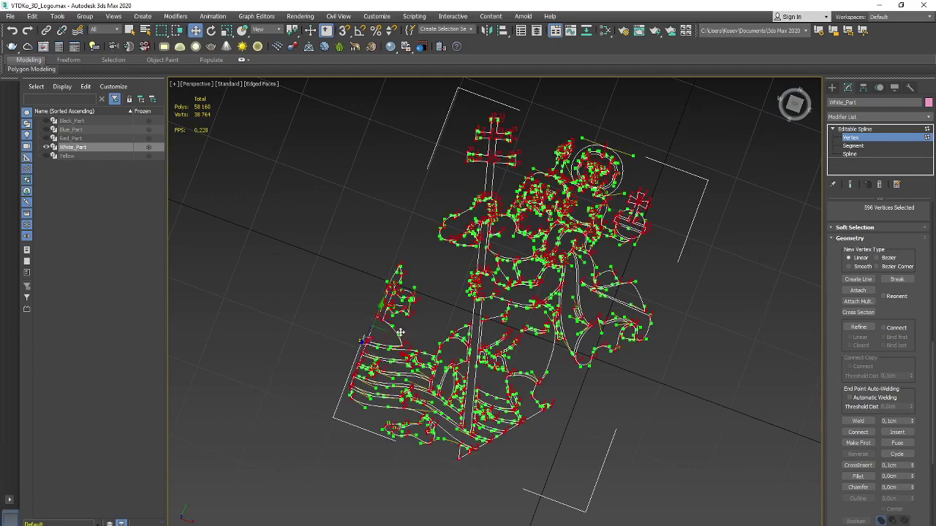
drag(841, 208, 826, 279)
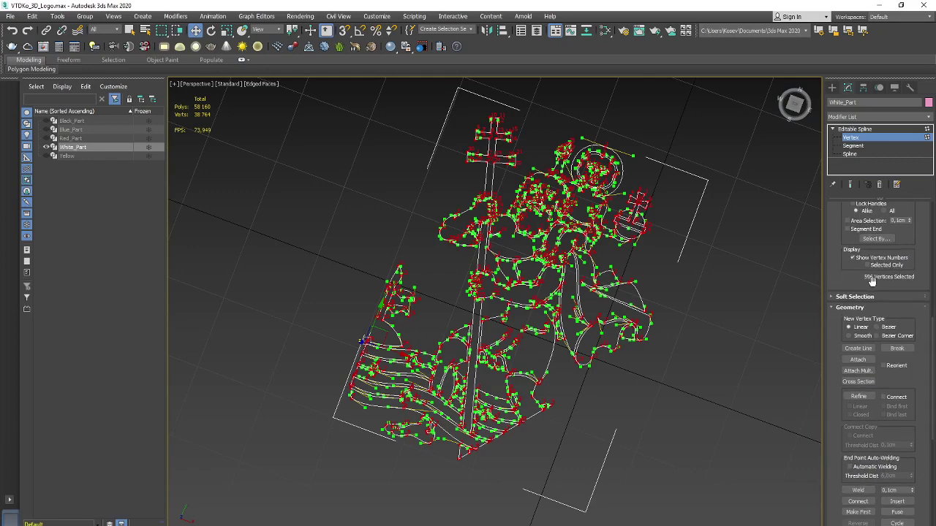
click(679, 145)
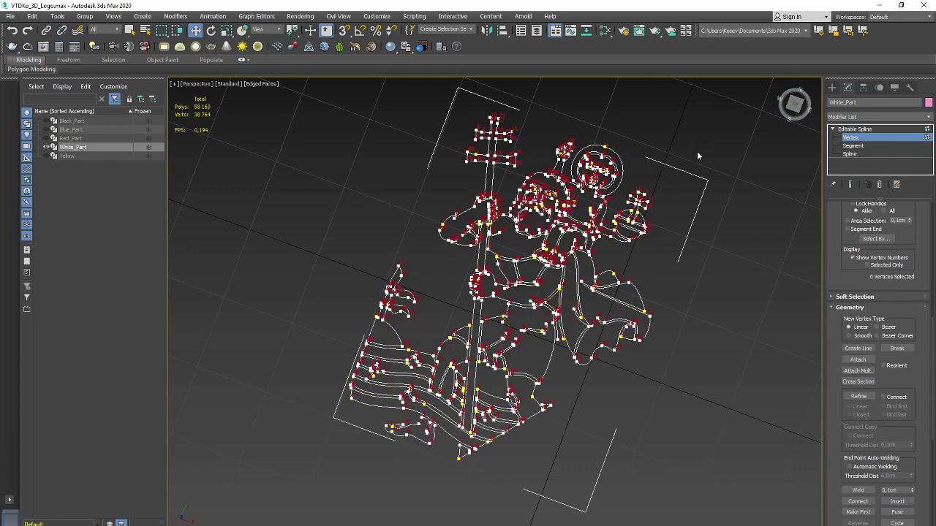
Return to the Editable Spline level and extrude White_Part 0,5cm
click(855, 130)
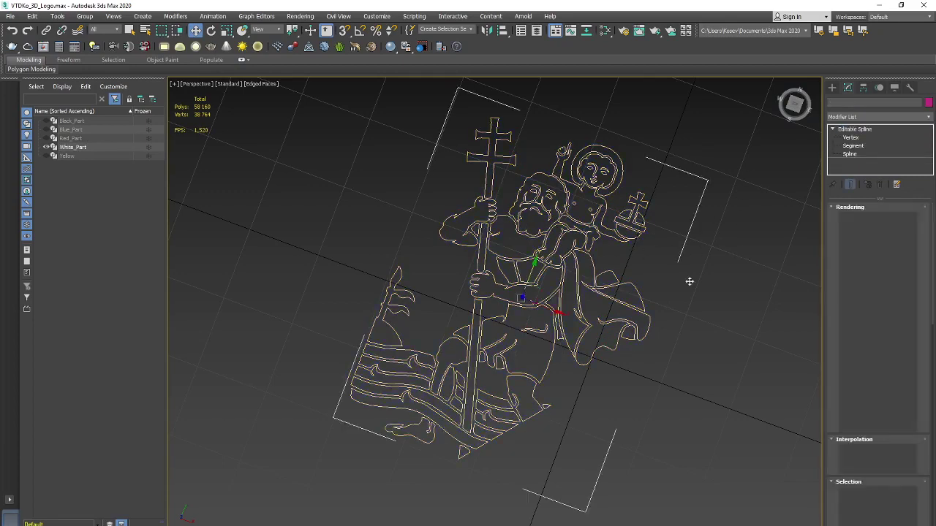
scroll(831, 275, down, 1)
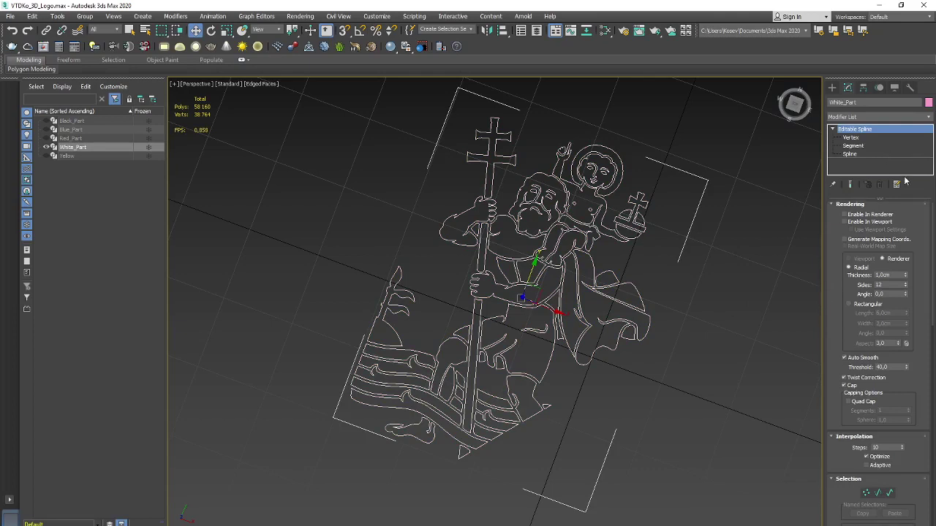
click(898, 117)
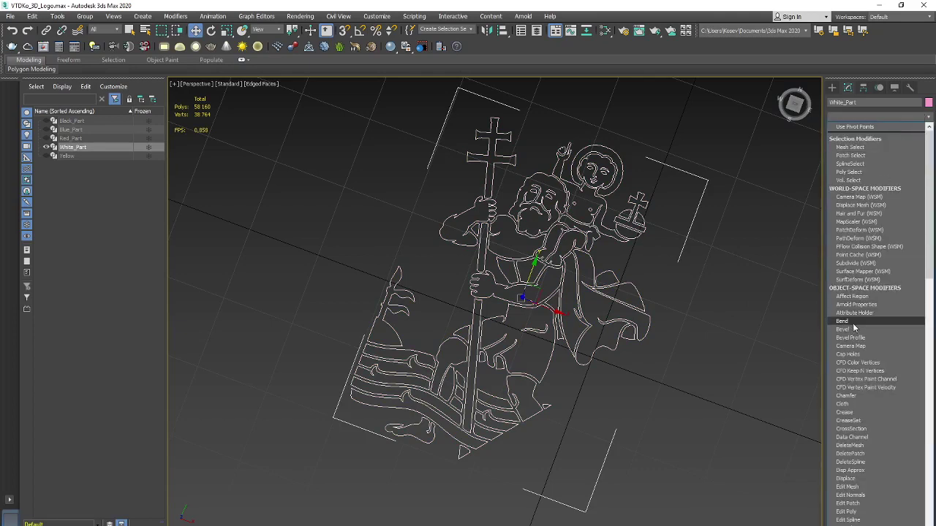
scroll(853, 323, down, 15)
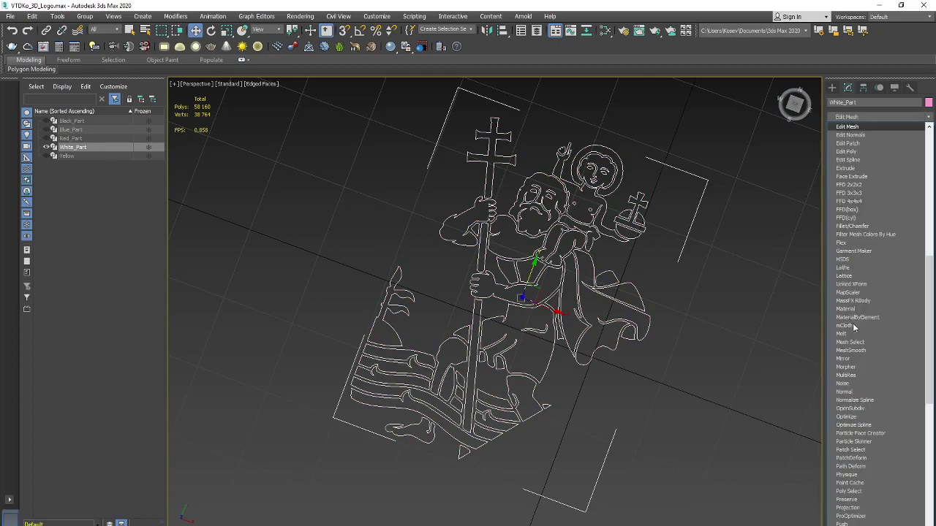
click(879, 168)
Set the extruded saint figure's object colour to white and check its thickness
click(691, 363)
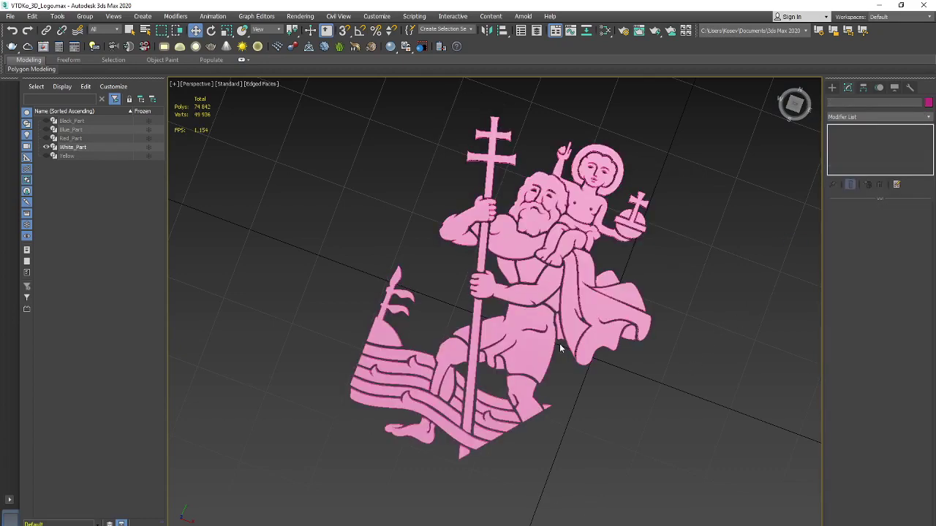
click(560, 343)
click(685, 352)
click(622, 315)
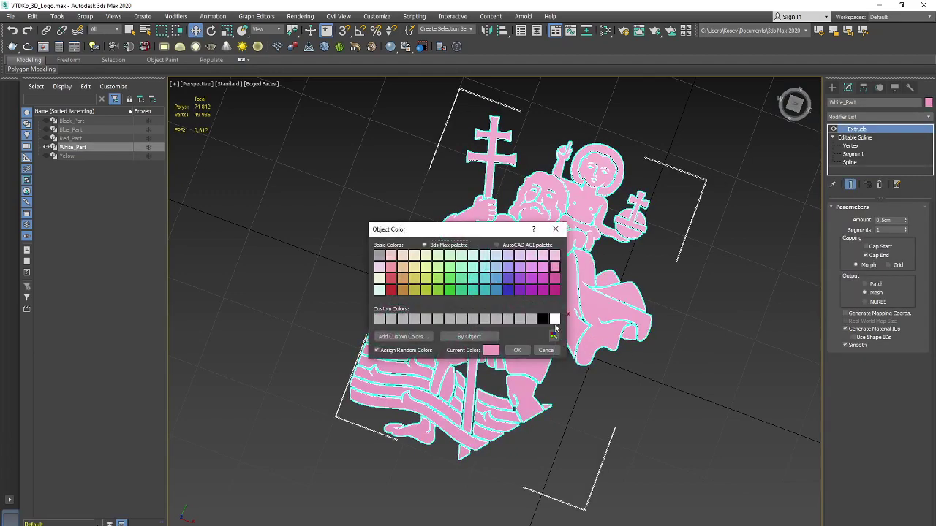
click(555, 319)
click(517, 350)
click(703, 384)
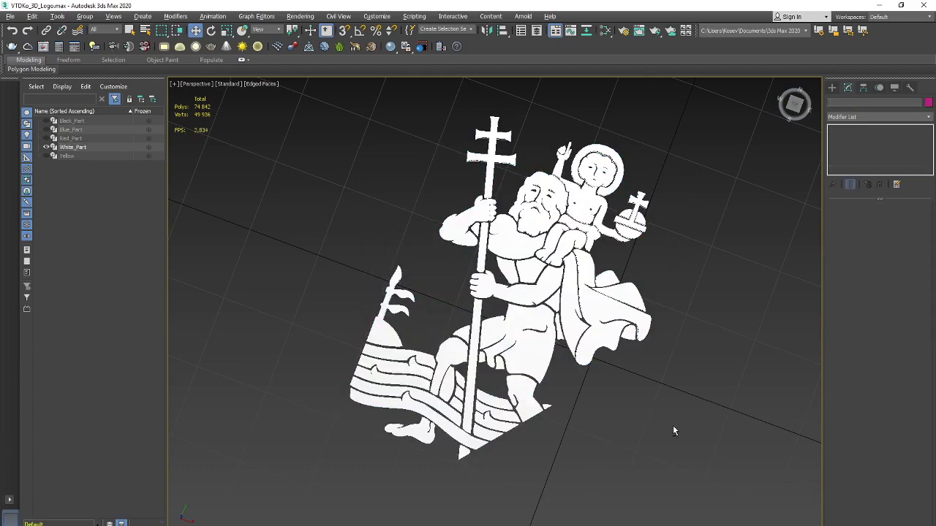
alt+middle_drag(675, 430, 669, 366)
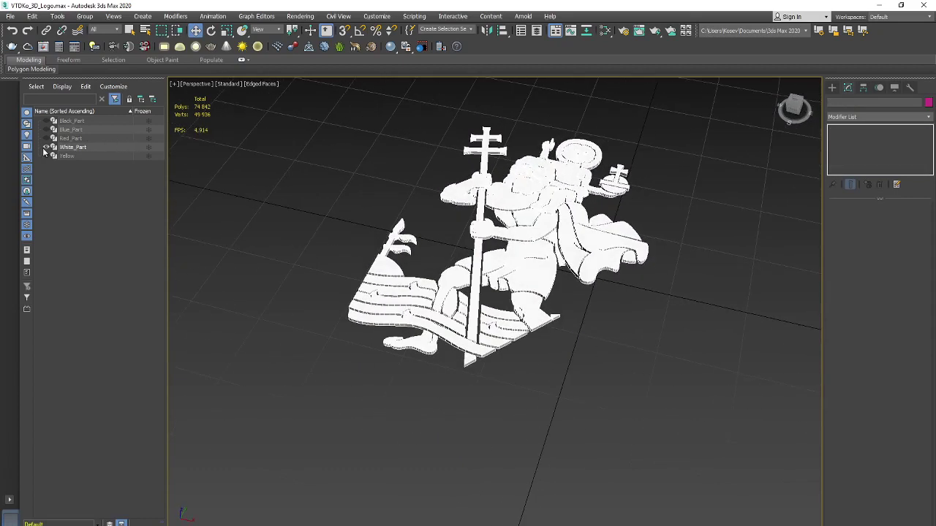
Unhide Red_Part, Blue_Part and Black_Part
click(47, 138)
click(47, 131)
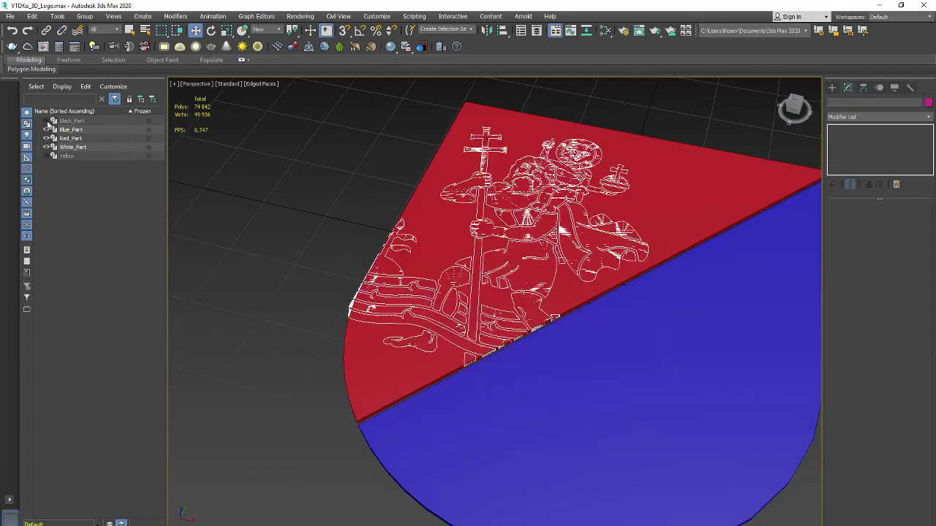
click(48, 121)
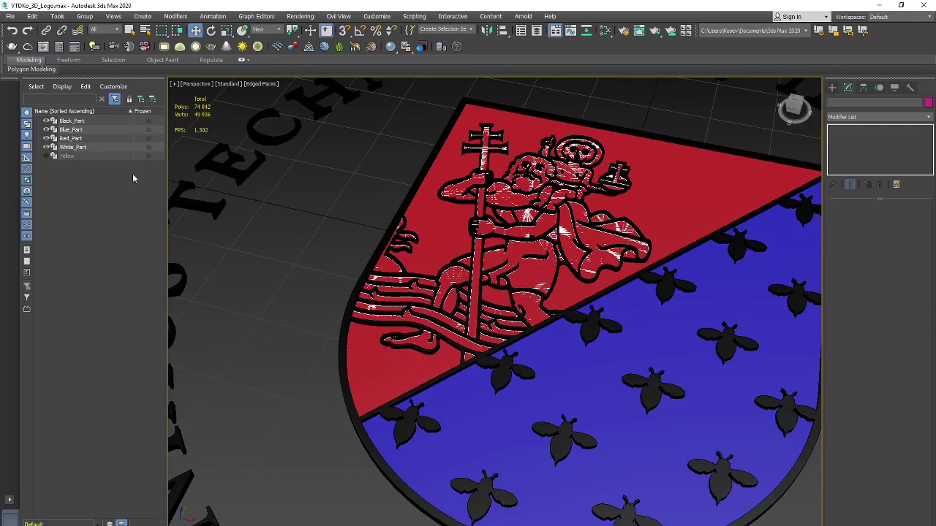
Increase White_Part's Extrude Amount so it sits above the shield, then view it from the front
click(64, 149)
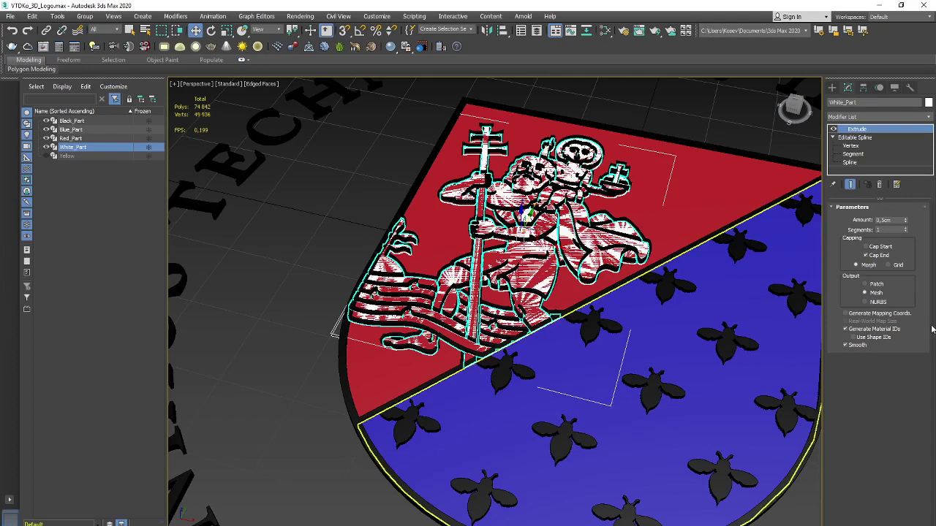
double_click(883, 220)
text(0,8)
key(Return)
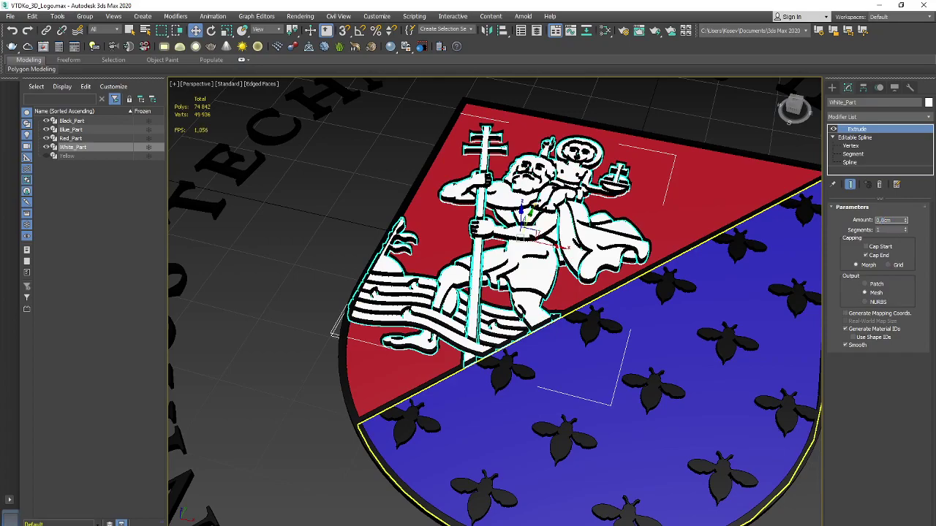
click(720, 127)
mouse_move(720, 127)
alt+middle_down()
mouse_move(727, 213)
mouse_move(710, 177)
mouse_move(716, 151)
mouse_move(755, 147)
mouse_move(508, 217)
mouse_move(702, 329)
mouse_move(655, 297)
mouse_move(679, 361)
mouse_move(677, 278)
mouse_move(679, 336)
mouse_move(710, 324)
mouse_move(702, 345)
mouse_move(706, 321)
alt+middle_up()
scroll(662, 307, up, 5)
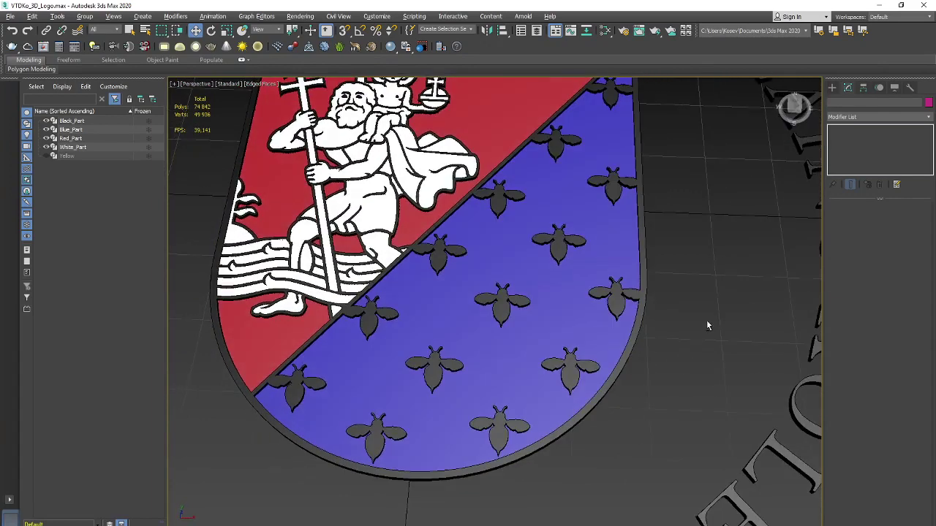
Hide the White, Red, Blue and Black parts so only the Yellow bee and staff outlines show
click(46, 147)
click(47, 139)
click(47, 129)
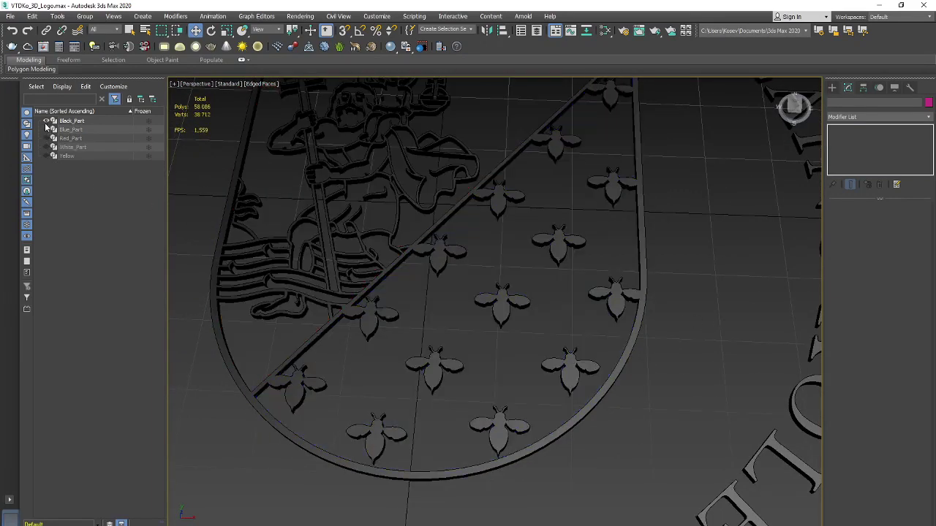
click(46, 121)
click(84, 157)
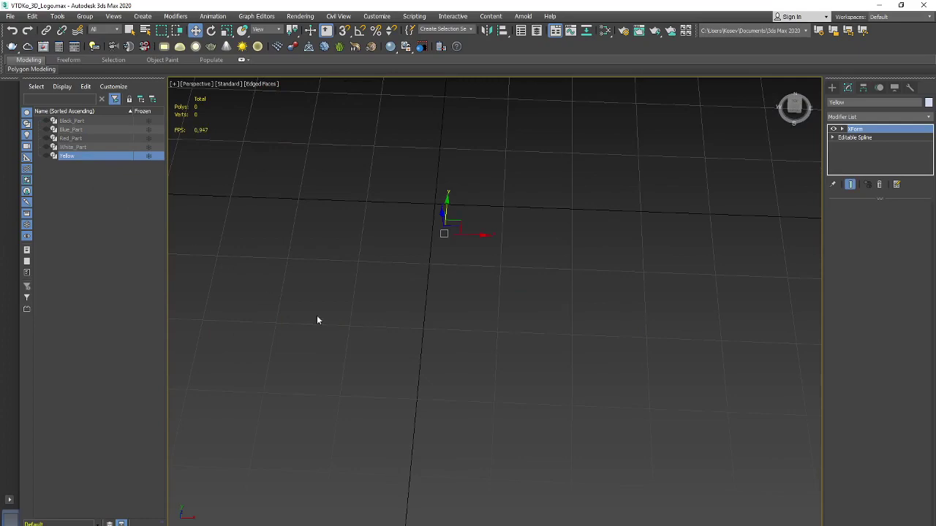
alt+middle_drag(579, 381, 533, 356)
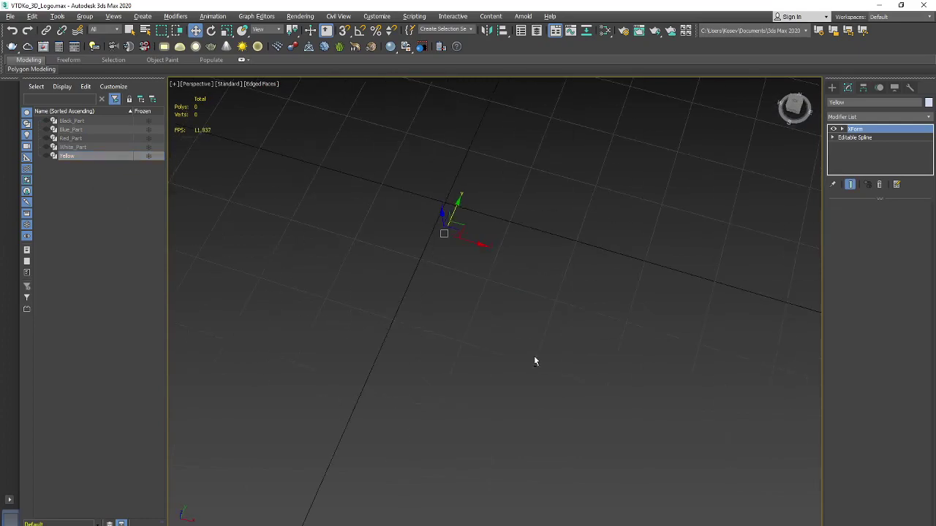
click(52, 156)
scroll(748, 387, down, 4)
mouse_move(642, 376)
alt+middle_down()
mouse_move(665, 334)
mouse_move(646, 393)
mouse_move(679, 385)
mouse_move(702, 364)
mouse_move(658, 364)
mouse_move(663, 384)
mouse_move(680, 370)
mouse_move(681, 383)
mouse_move(629, 351)
mouse_move(642, 370)
mouse_move(623, 361)
mouse_move(607, 374)
mouse_move(648, 317)
mouse_move(665, 349)
mouse_move(658, 332)
mouse_move(670, 333)
mouse_move(663, 346)
alt+middle_up()
scroll(621, 357, up, 2)
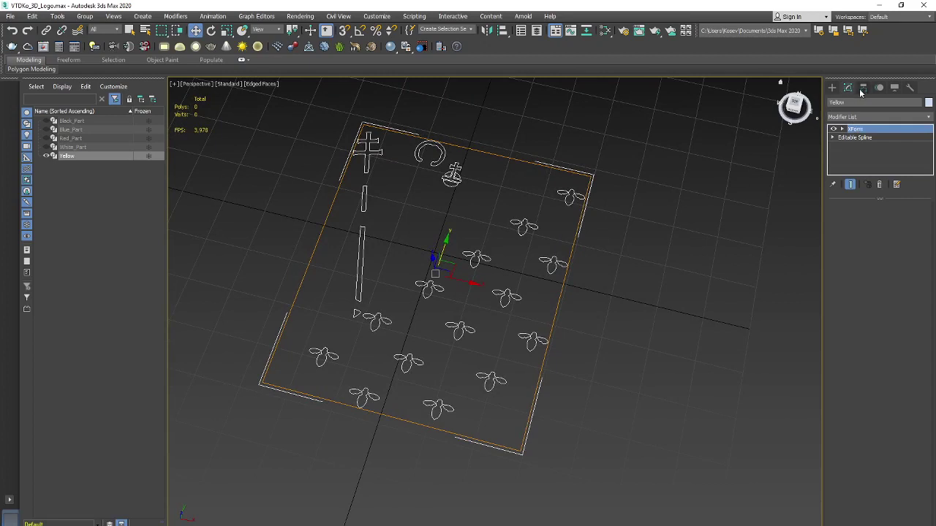
Collapse Yellow's XForm stack into a plain Editable Spline
right_click(863, 130)
click(841, 225)
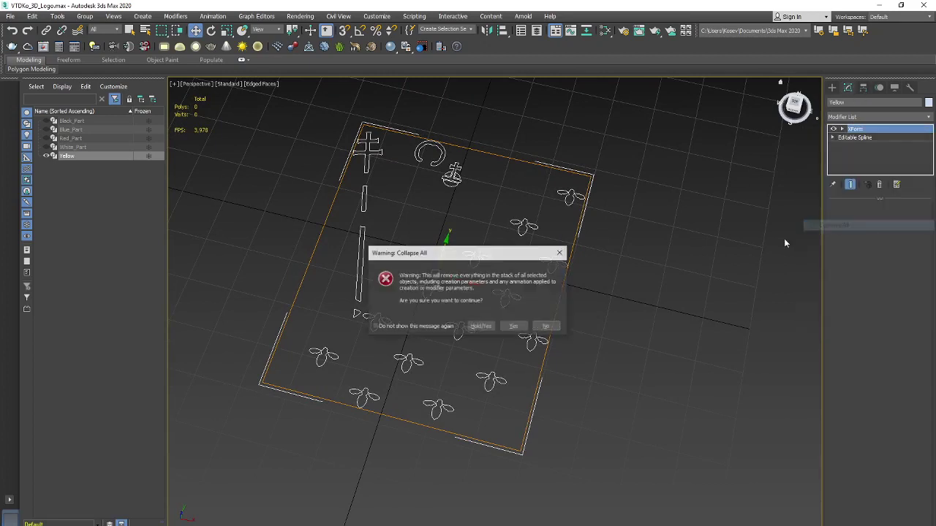
click(514, 326)
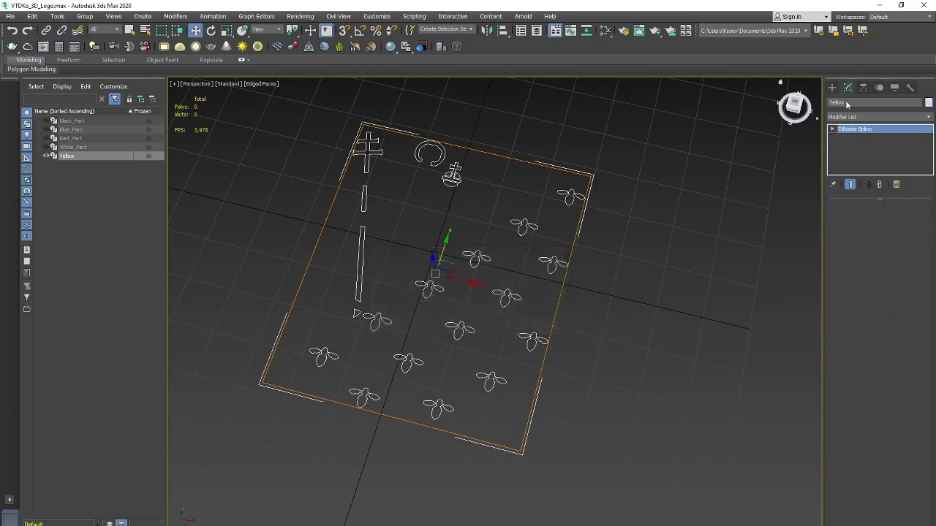
scroll(834, 314, down, 3)
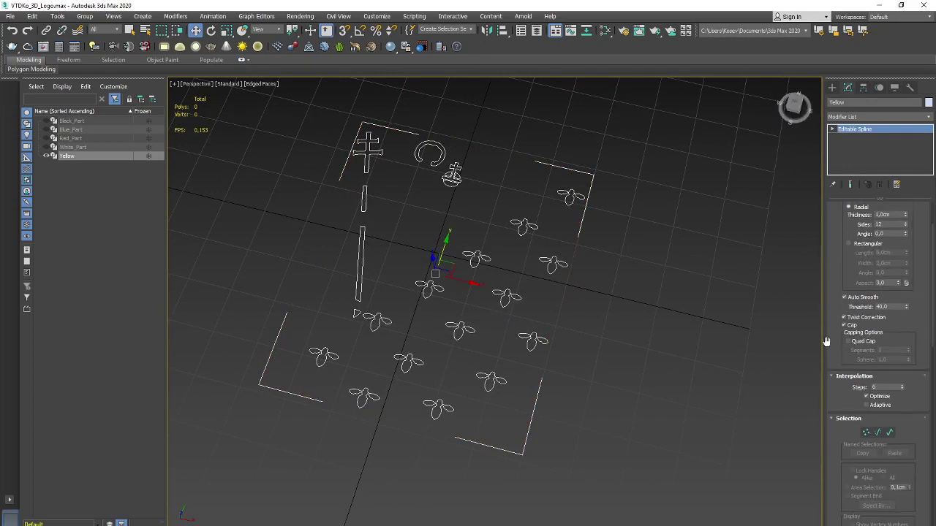
Switch Yellow's Editable Spline to Vertex level and turn on Show Vertex Numbers
scroll(836, 381, down, 1)
drag(836, 382, 846, 254)
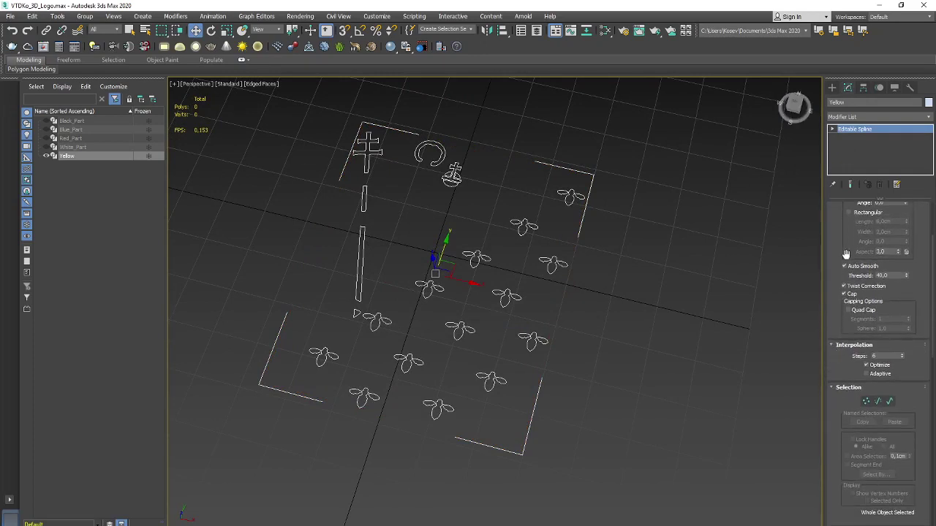
click(833, 129)
click(851, 138)
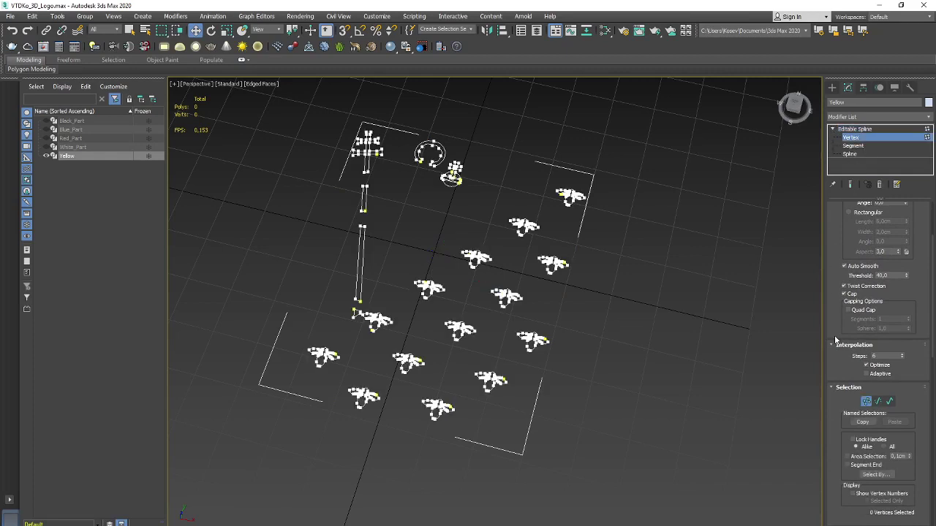
scroll(834, 402, down, 1)
scroll(833, 376, down, 2)
scroll(831, 354, down, 1)
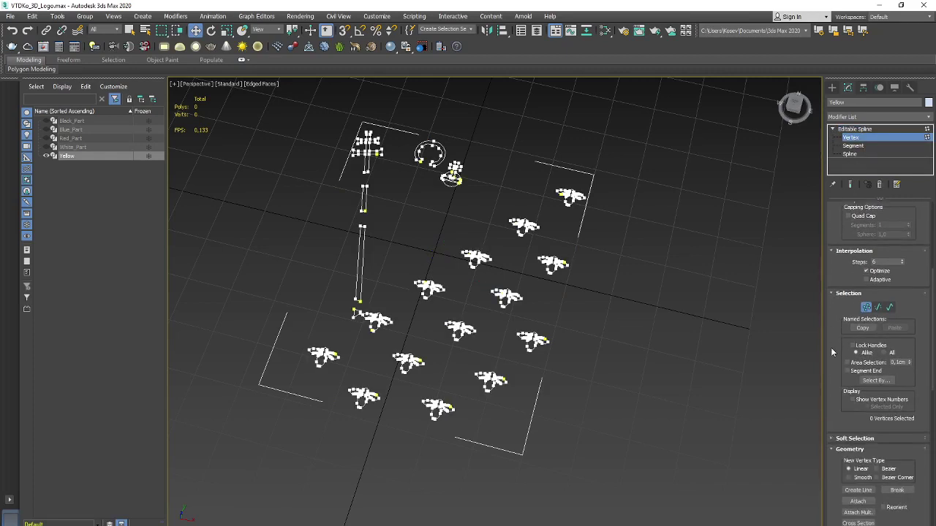
scroll(833, 322, down, 1)
scroll(833, 333, up, 2)
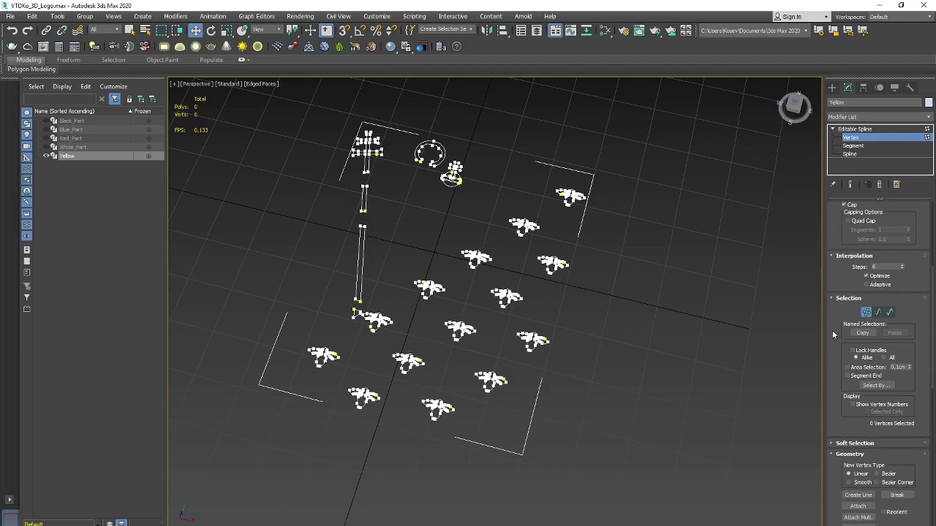
click(853, 405)
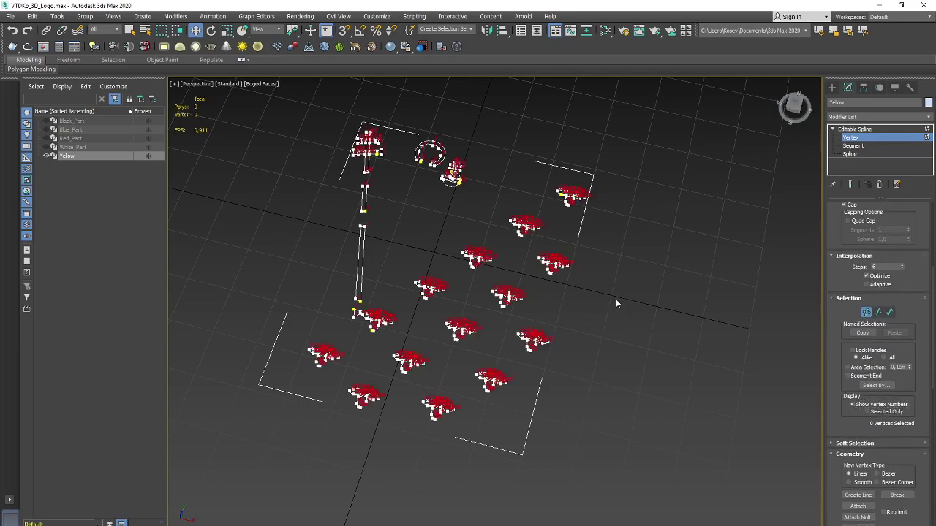
Zoom in to check a bee's numbered vertices, then marquee-select all the Yellow vertices
scroll(593, 295, up, 3)
scroll(292, 364, up, 2)
scroll(504, 340, up, 2)
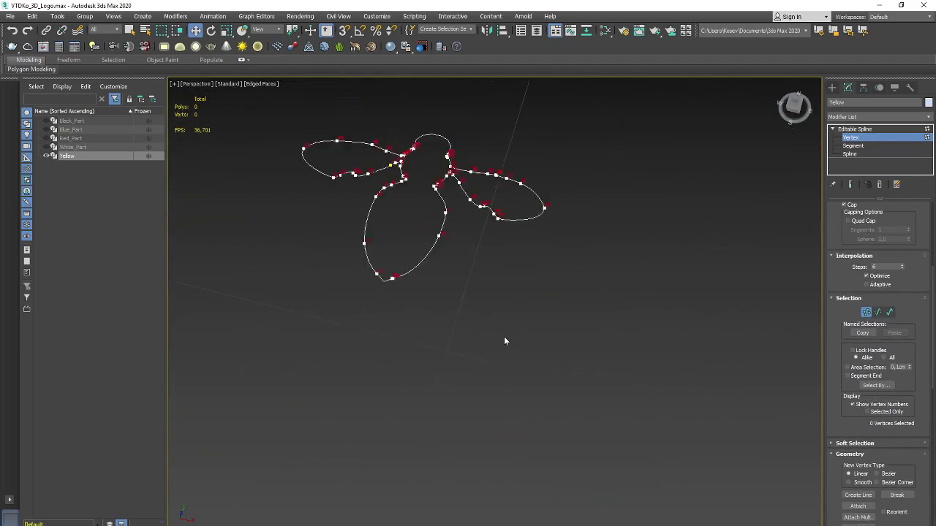
scroll(504, 338, up, 2)
mouse_move(376, 278)
middle_down()
mouse_move(455, 318)
mouse_move(400, 303)
middle_up()
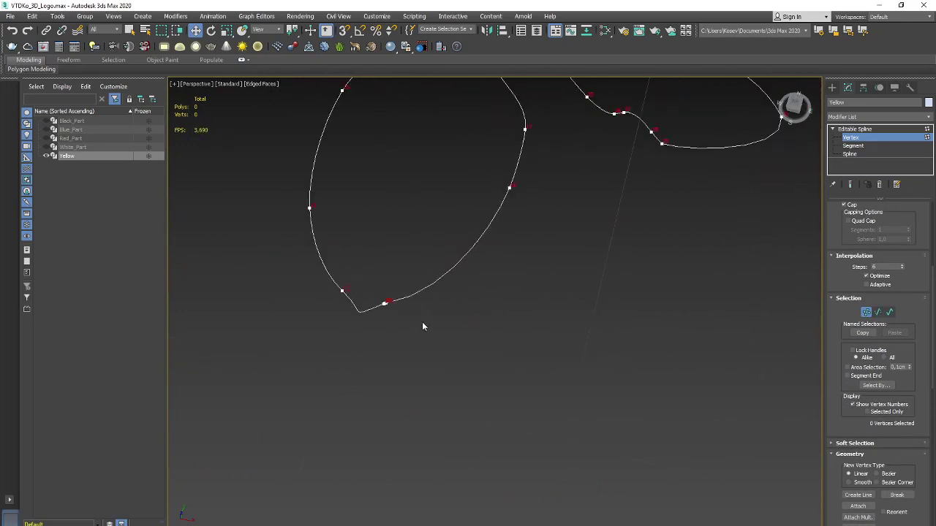
scroll(523, 347, down, 5)
mouse_move(523, 348)
middle_down()
mouse_move(610, 372)
mouse_move(671, 356)
mouse_move(681, 271)
middle_up()
scroll(683, 343, down, 3)
mouse_move(683, 343)
middle_down()
mouse_move(692, 330)
mouse_move(669, 370)
middle_up()
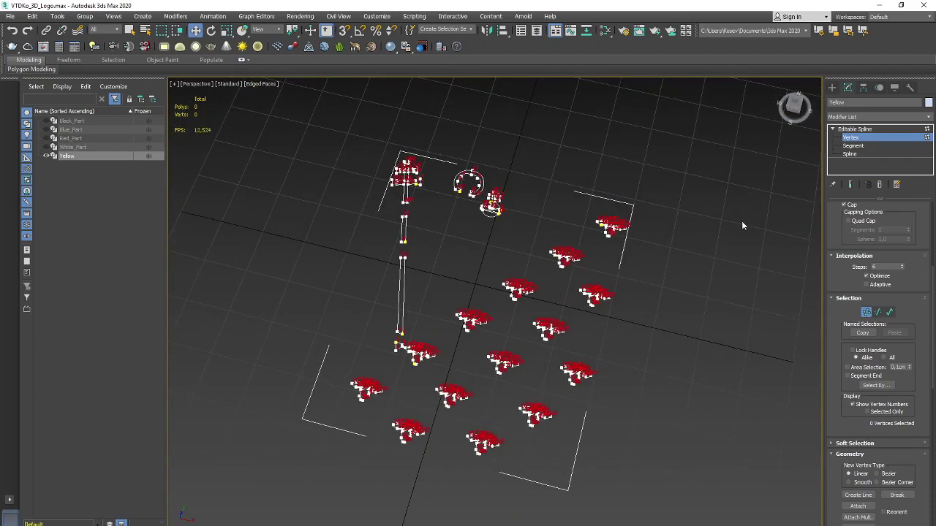
scroll(833, 223, up, 1)
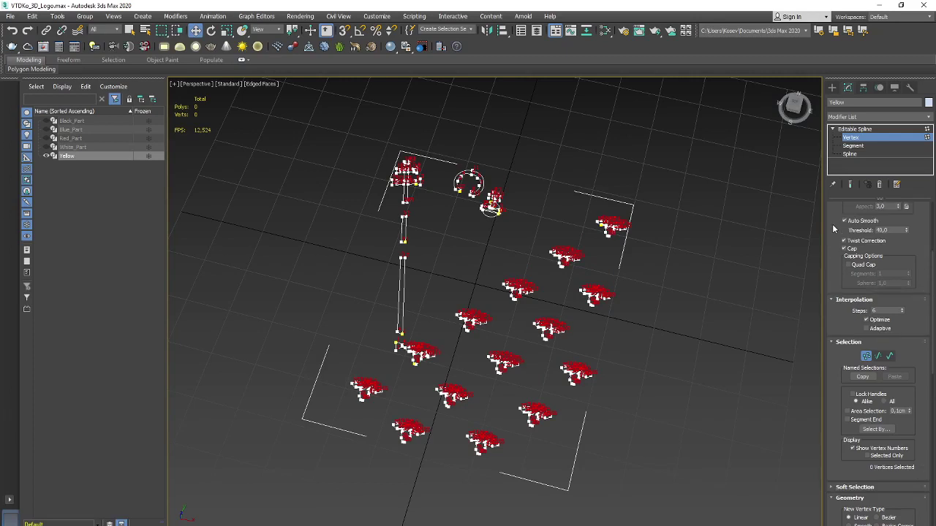
scroll(832, 224, up, 2)
scroll(832, 226, up, 1)
scroll(833, 226, up, 1)
scroll(831, 229, up, 1)
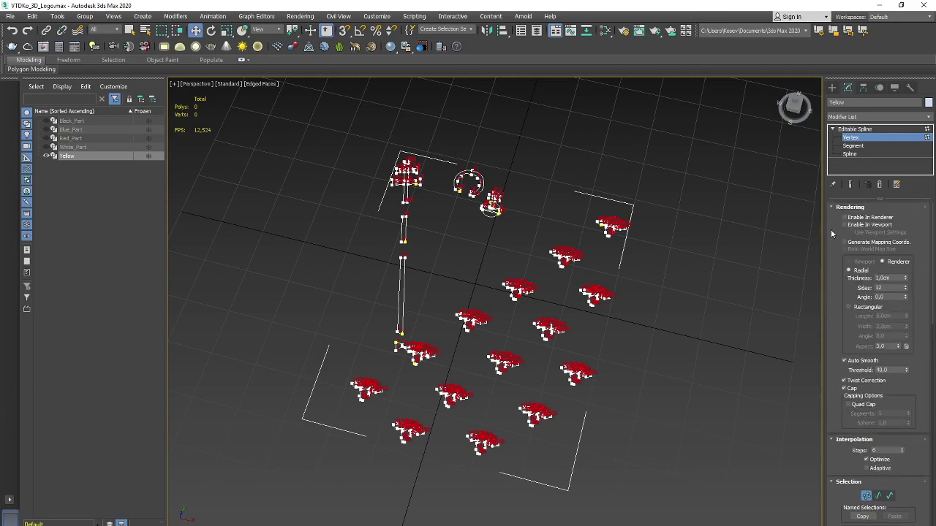
drag(692, 132, 261, 515)
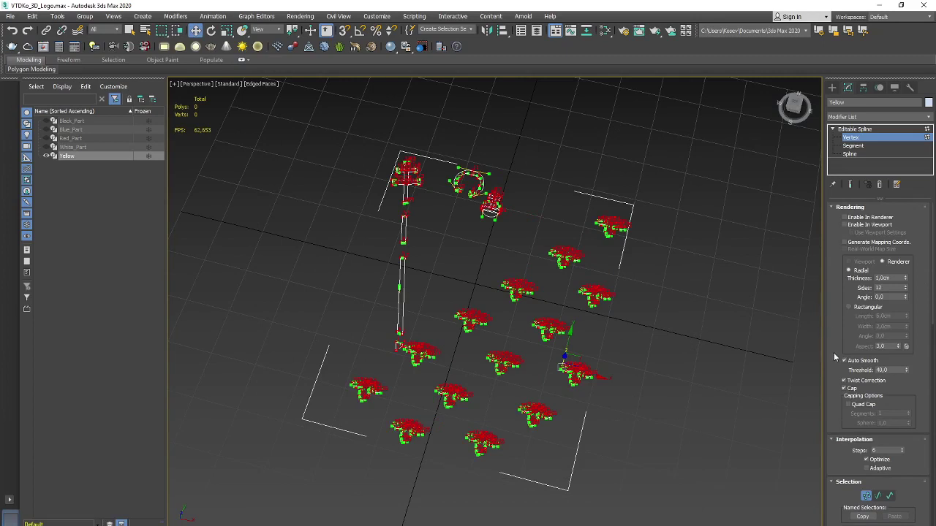
Weld the selected Yellow spline vertices
scroll(834, 352, down, 1)
scroll(834, 353, down, 1)
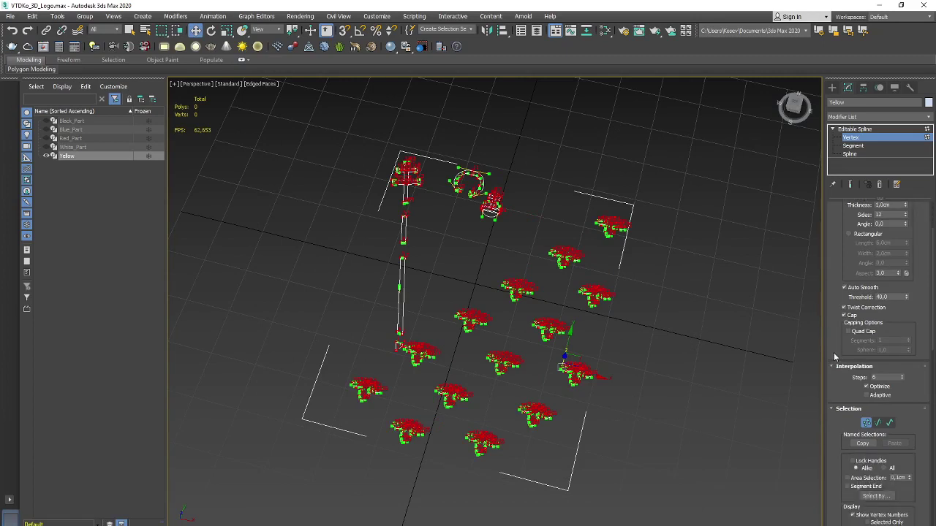
scroll(834, 353, up, 1)
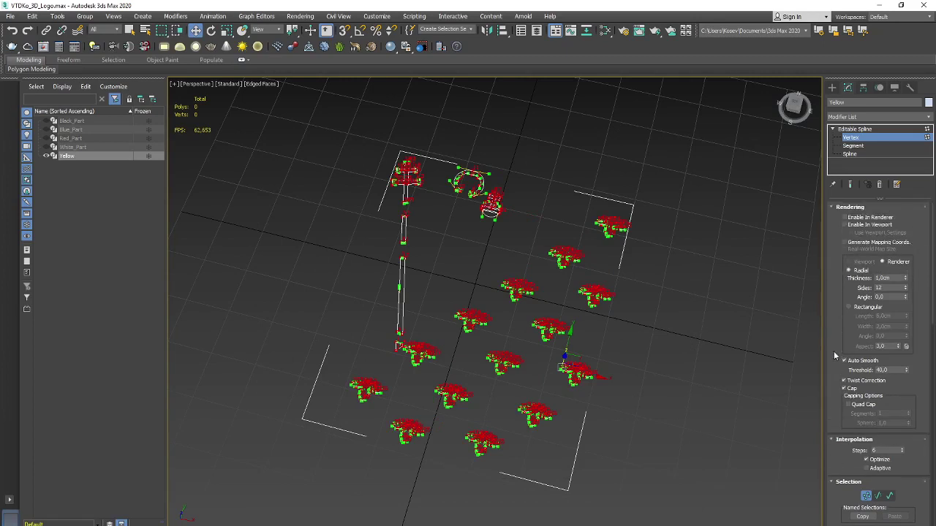
scroll(833, 351, down, 1)
scroll(834, 351, down, 1)
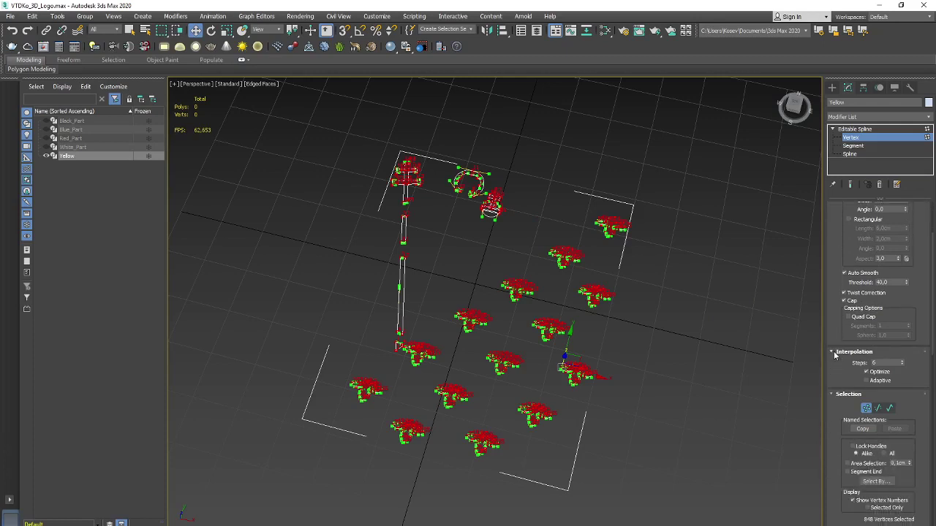
scroll(834, 351, down, 1)
scroll(833, 351, down, 1)
scroll(833, 351, down, 1)
scroll(834, 351, down, 1)
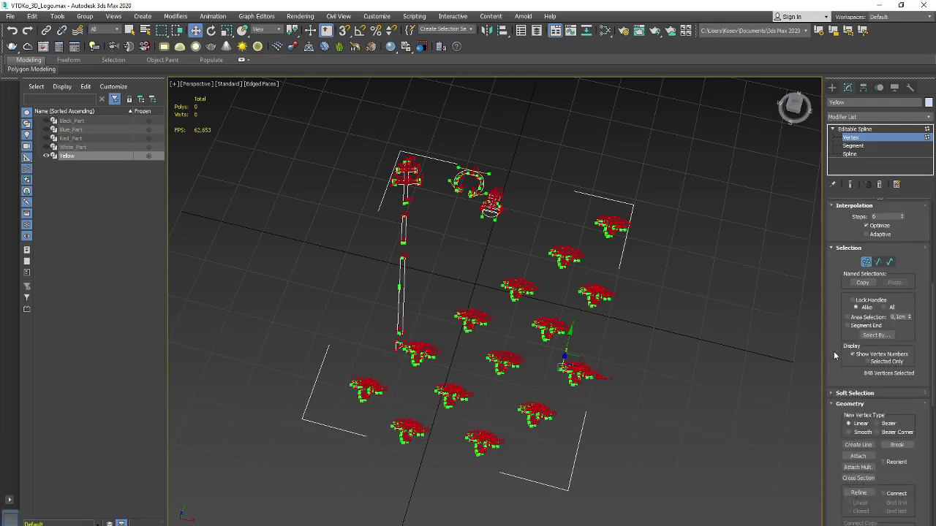
scroll(834, 369, down, 3)
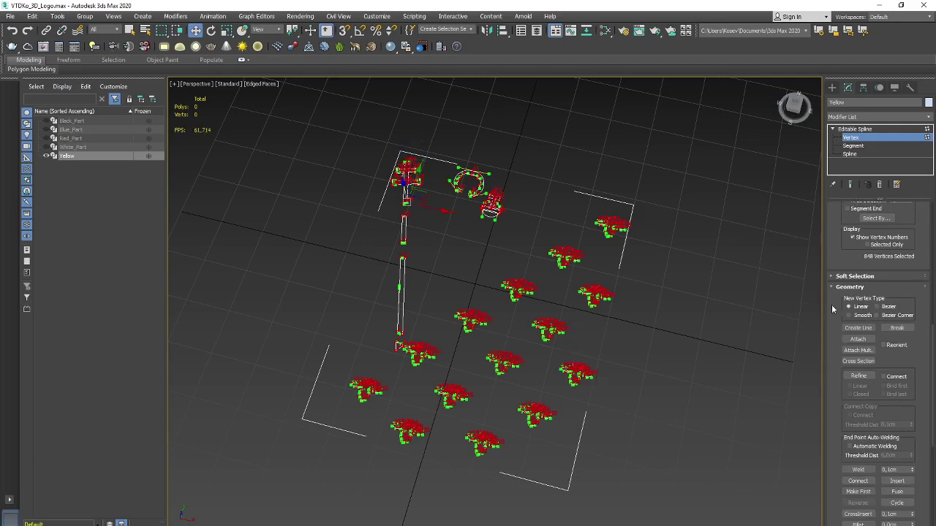
scroll(841, 256, down, 1)
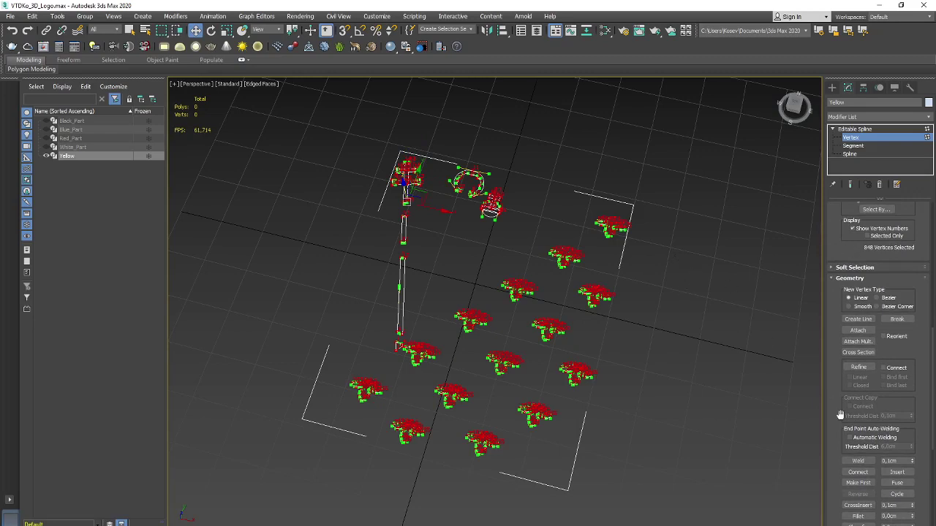
scroll(831, 410, down, 5)
scroll(637, 344, up, 3)
scroll(636, 344, down, 3)
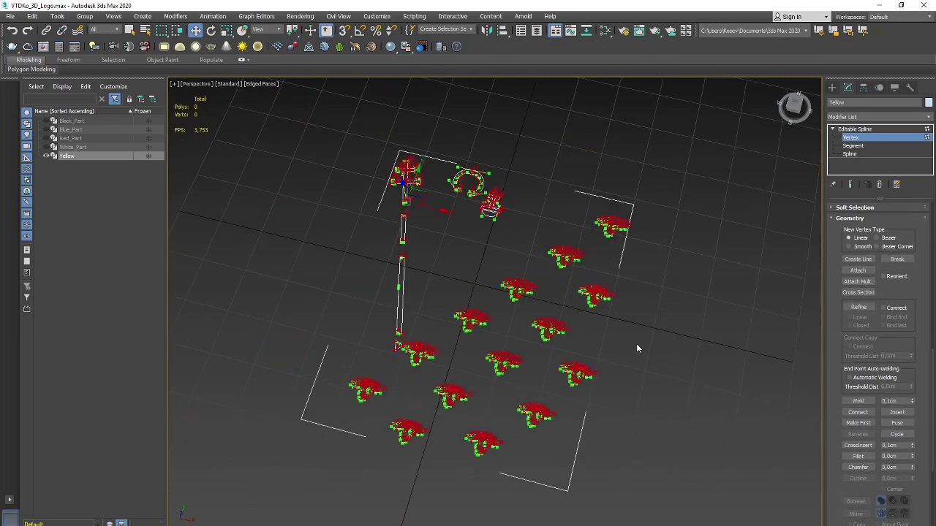
scroll(637, 344, up, 3)
scroll(637, 344, down, 3)
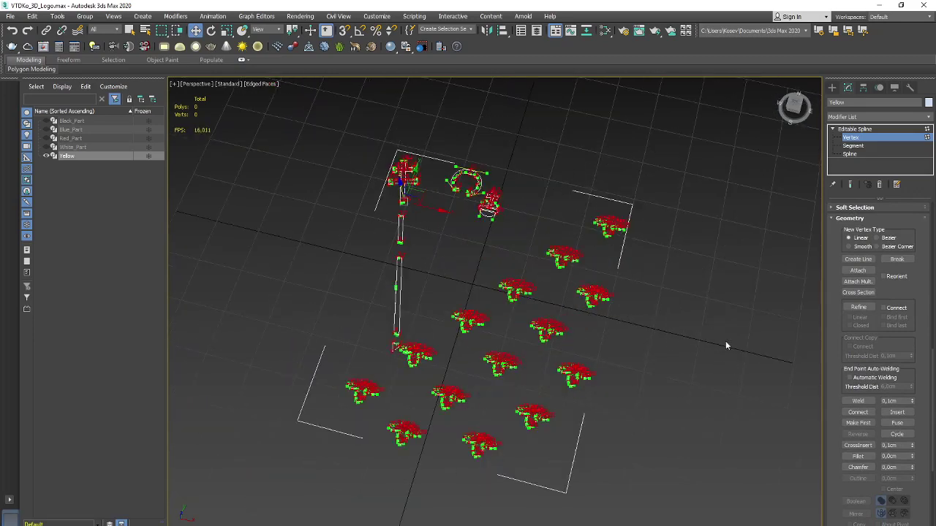
scroll(853, 362, down, 5)
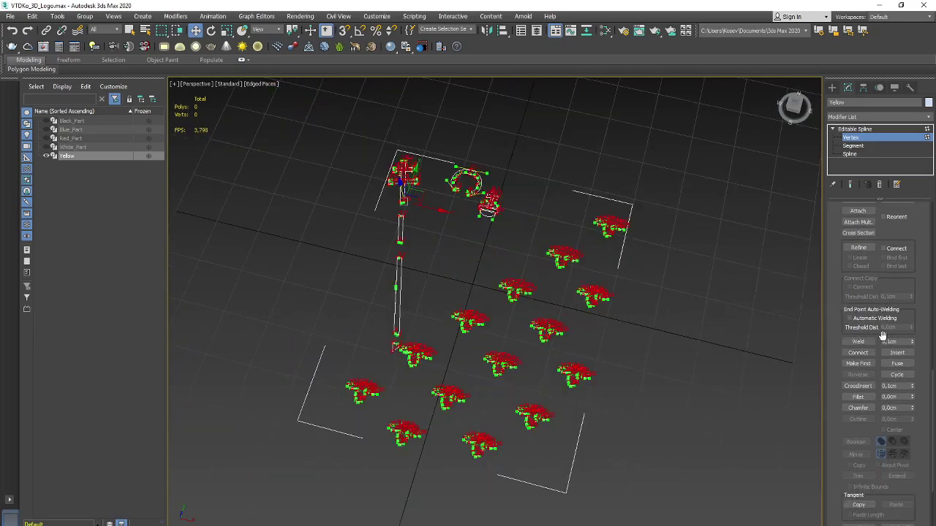
click(861, 342)
Reframe the flower shapes and select all vertices of the Yellow spline
scroll(828, 236, up, 3)
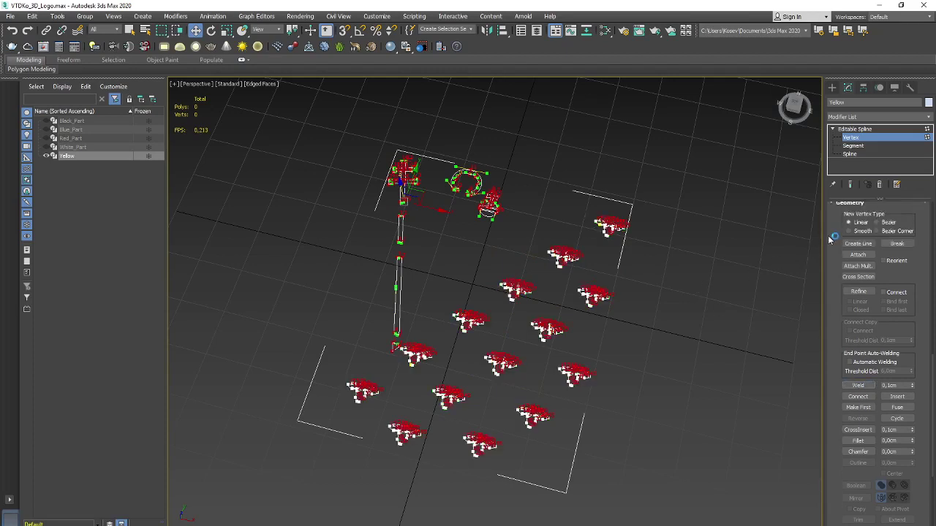
scroll(829, 236, up, 2)
scroll(830, 237, up, 2)
scroll(829, 237, up, 3)
scroll(830, 237, up, 2)
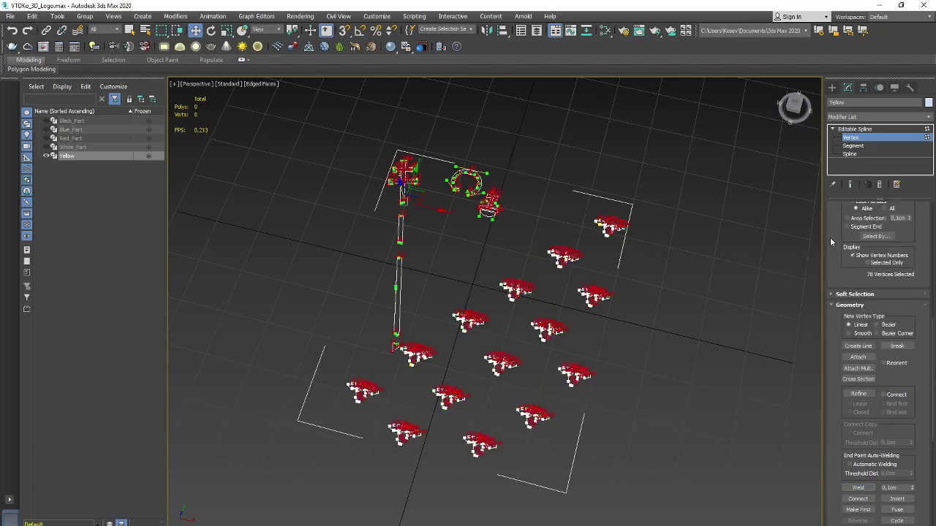
scroll(830, 237, up, 1)
scroll(830, 237, up, 1)
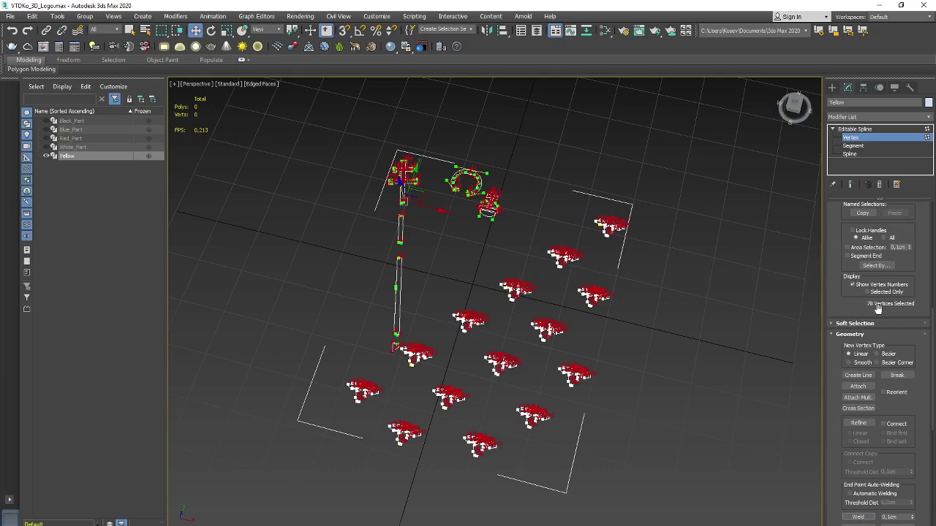
middle_drag(733, 308, 693, 316)
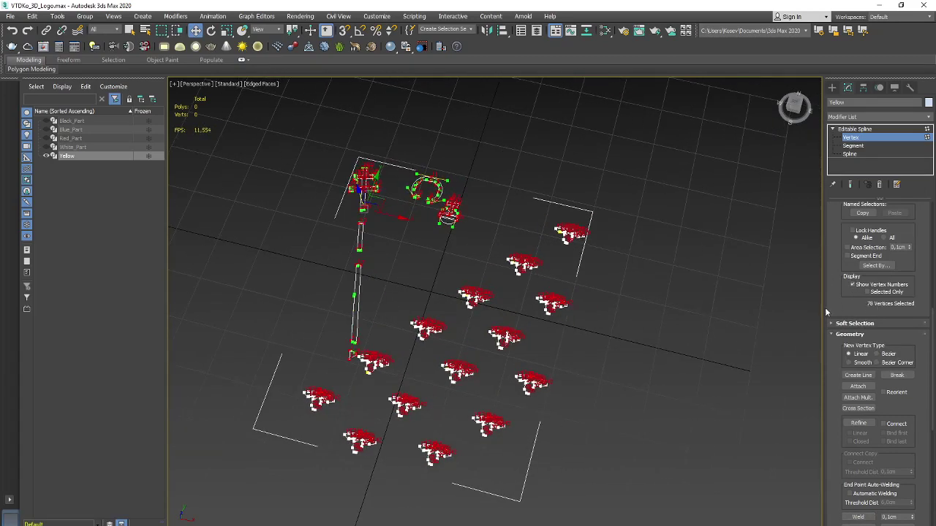
scroll(676, 296, up, 8)
scroll(412, 227, down, 5)
middle_drag(619, 376, 537, 347)
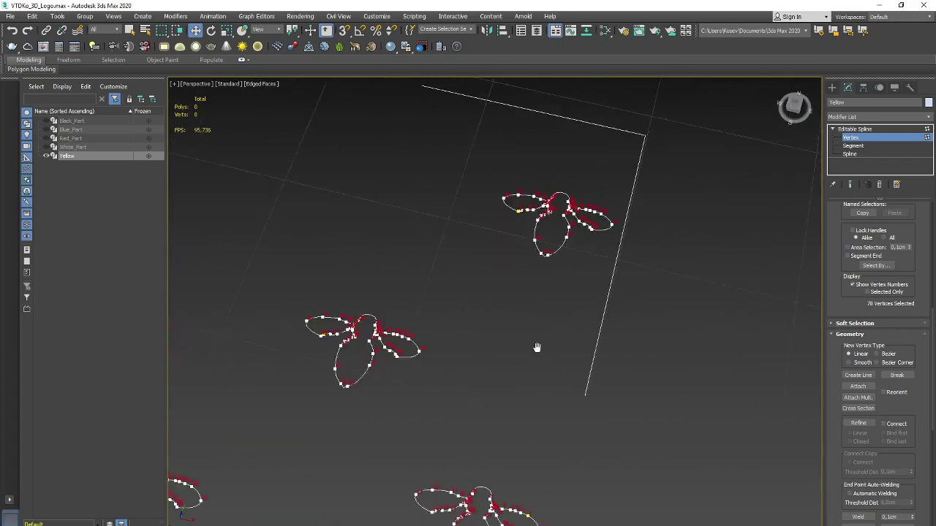
scroll(582, 338, up, 2)
scroll(582, 338, down, 3)
scroll(579, 338, down, 4)
scroll(580, 338, down, 3)
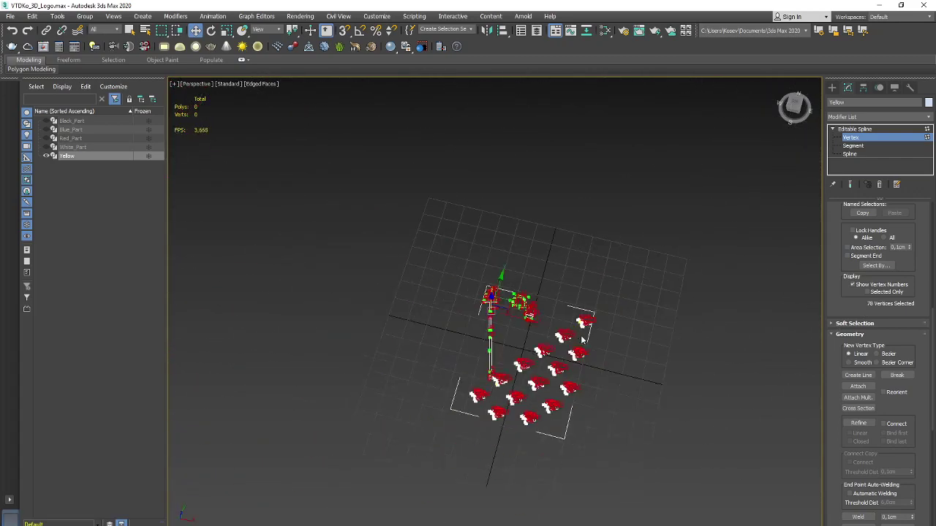
drag(700, 234, 446, 439)
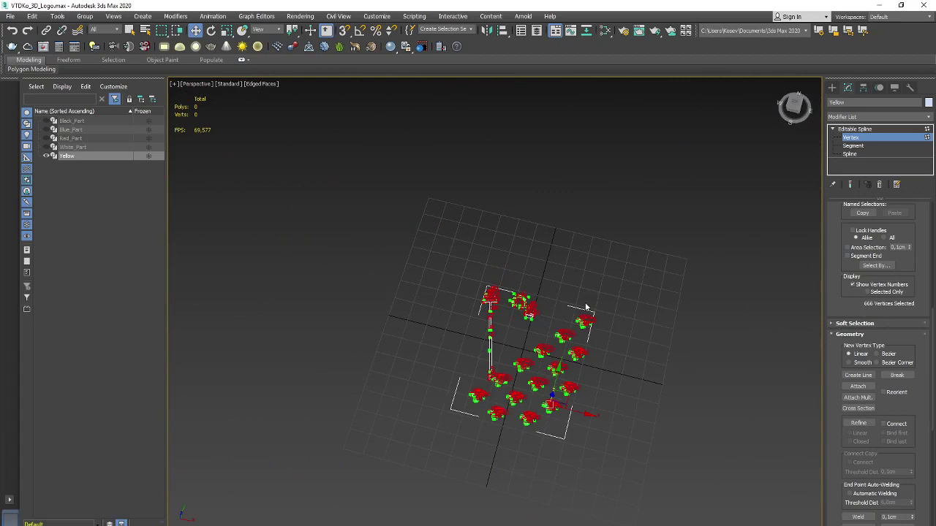
Return Yellow to object level and raise its Interpolation Steps from 6 to 10
scroll(609, 310, up, 3)
scroll(637, 292, up, 2)
scroll(688, 276, up, 2)
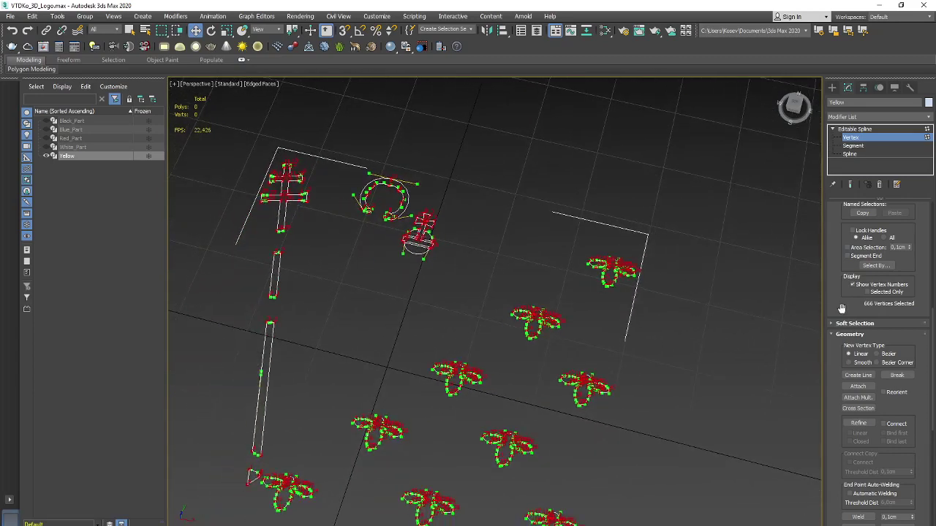
click(854, 146)
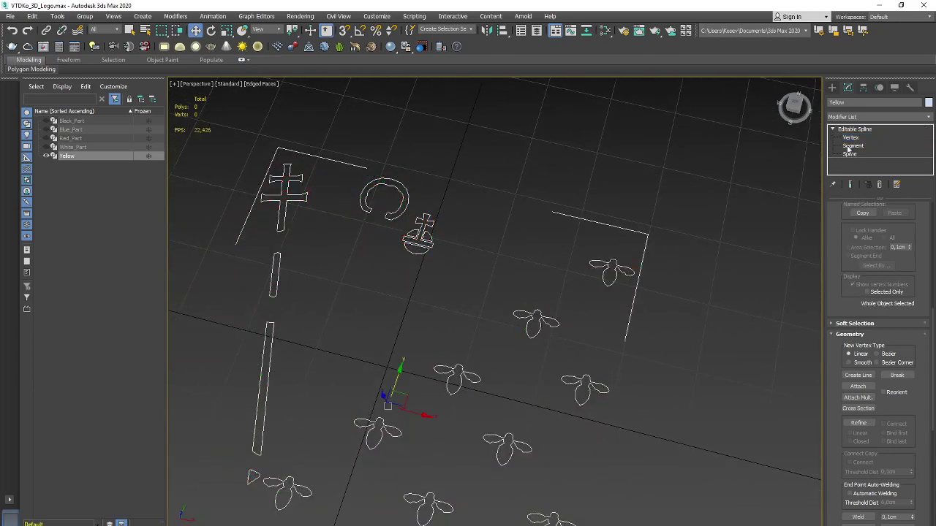
click(854, 129)
click(714, 350)
mouse_move(696, 373)
alt+middle_down()
mouse_move(724, 277)
mouse_move(641, 328)
alt+middle_up()
click(586, 239)
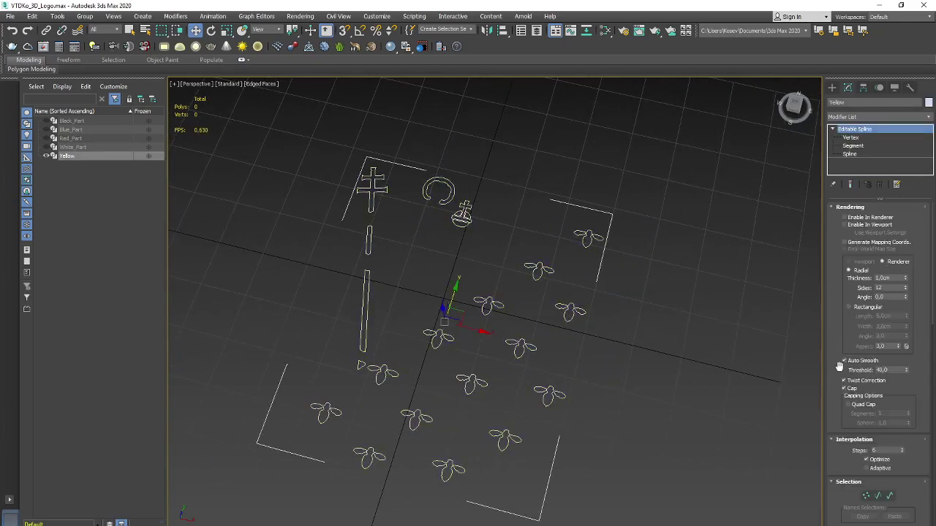
drag(840, 365, 827, 277)
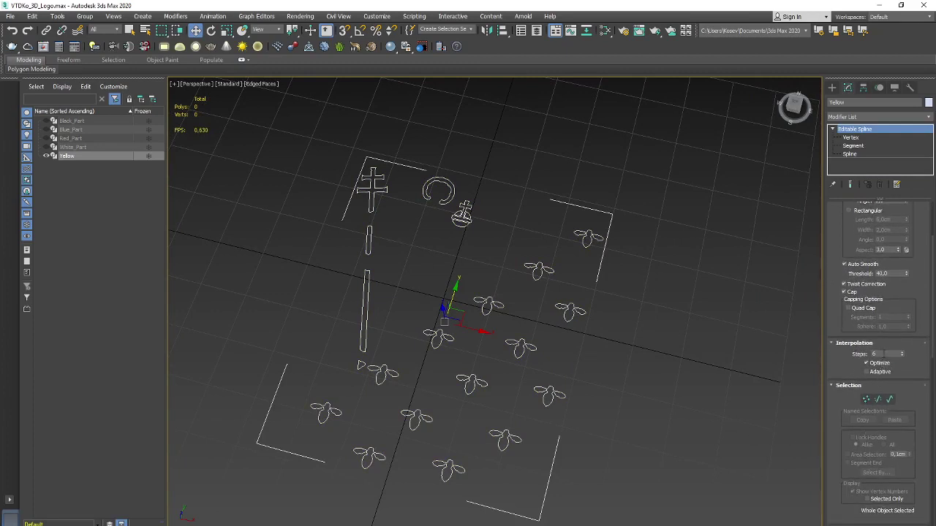
click(902, 356)
click(716, 209)
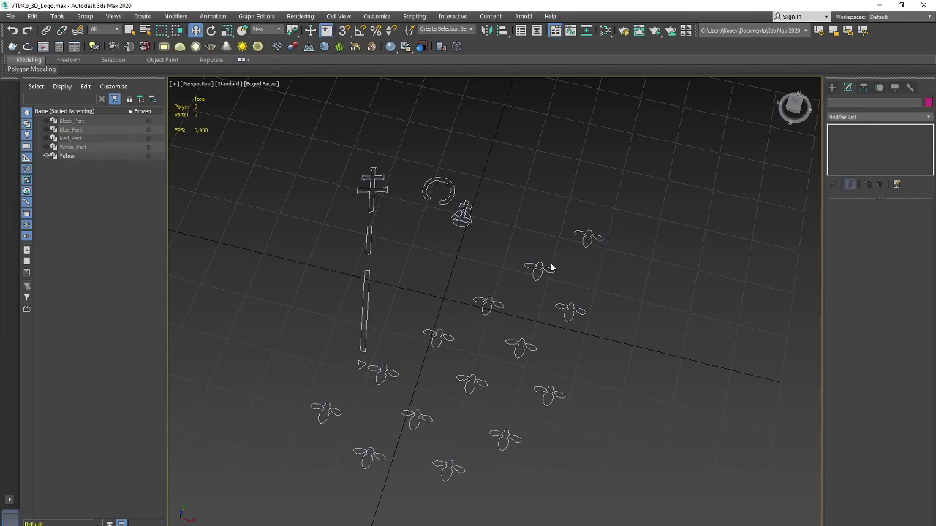
click(550, 269)
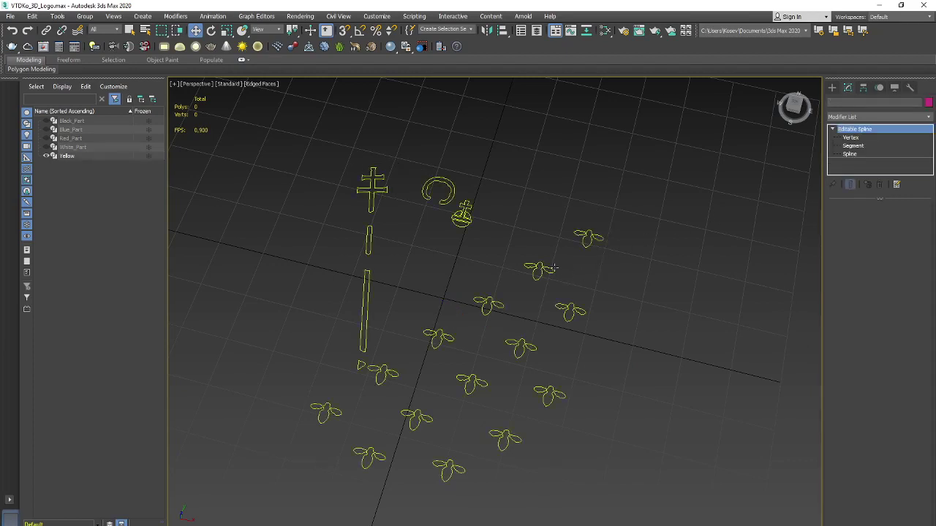
Add an Extrude modifier to the Yellow shapes, 0.8 cm deep with end caps
click(930, 117)
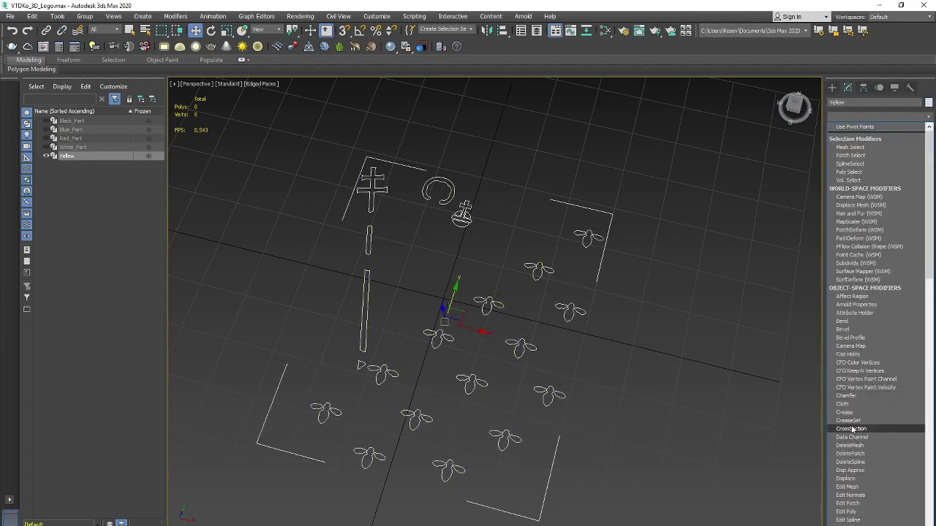
scroll(852, 430, down, 1)
scroll(853, 430, down, 1)
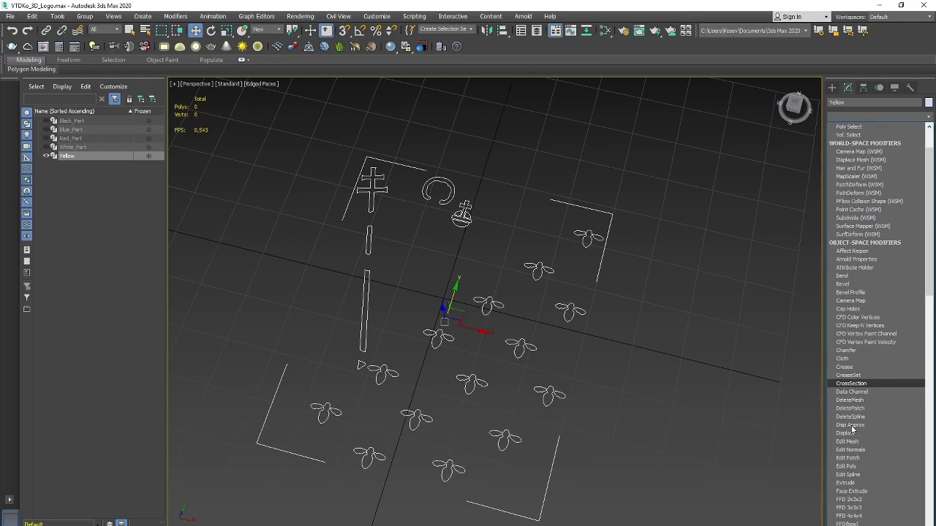
scroll(853, 430, down, 7)
scroll(852, 430, down, 6)
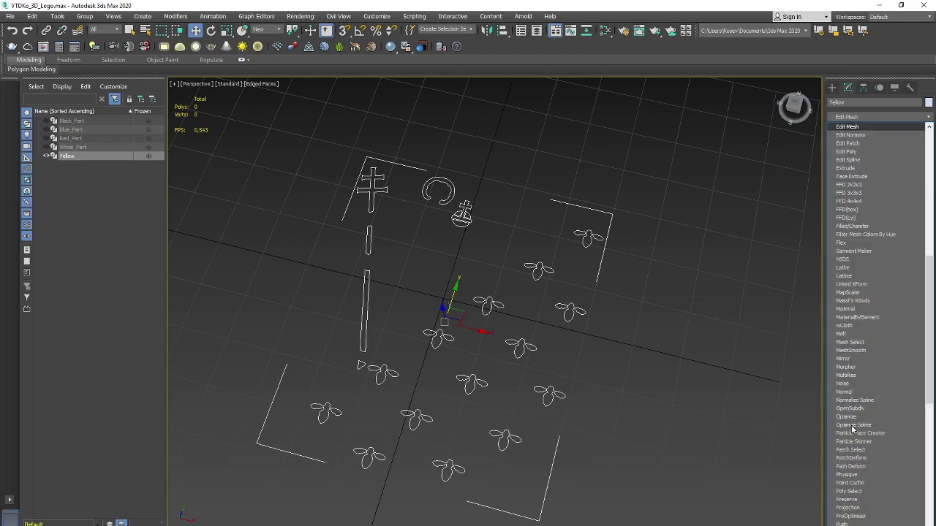
click(863, 169)
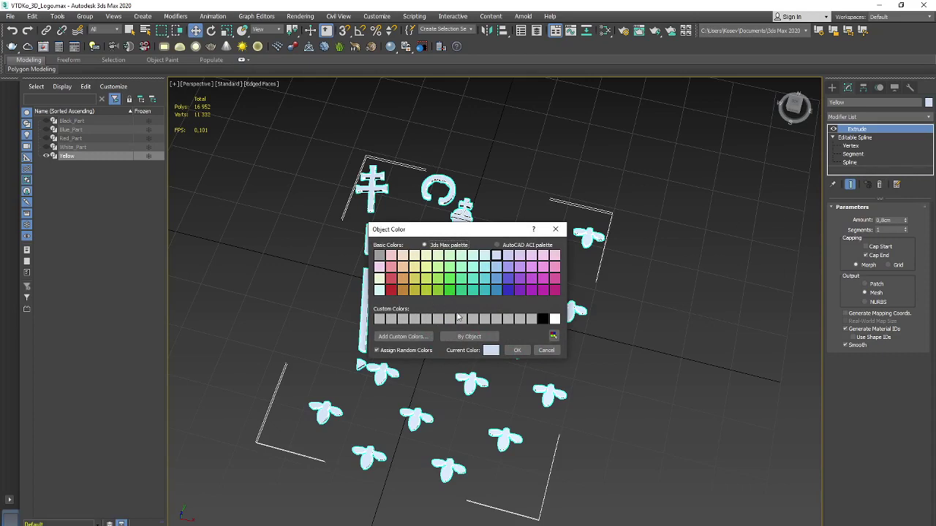
Give the Yellow object a yellow colour and unhide the White part
click(414, 278)
click(519, 351)
click(563, 349)
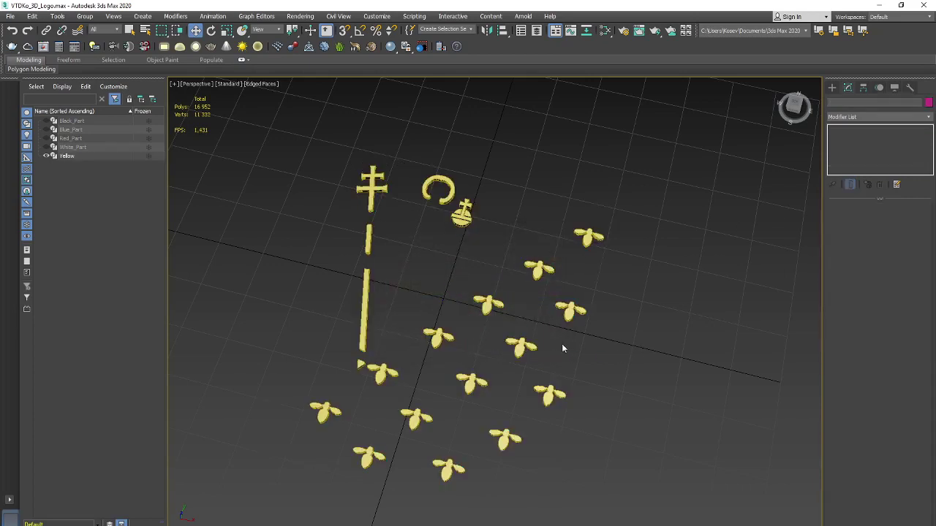
click(66, 156)
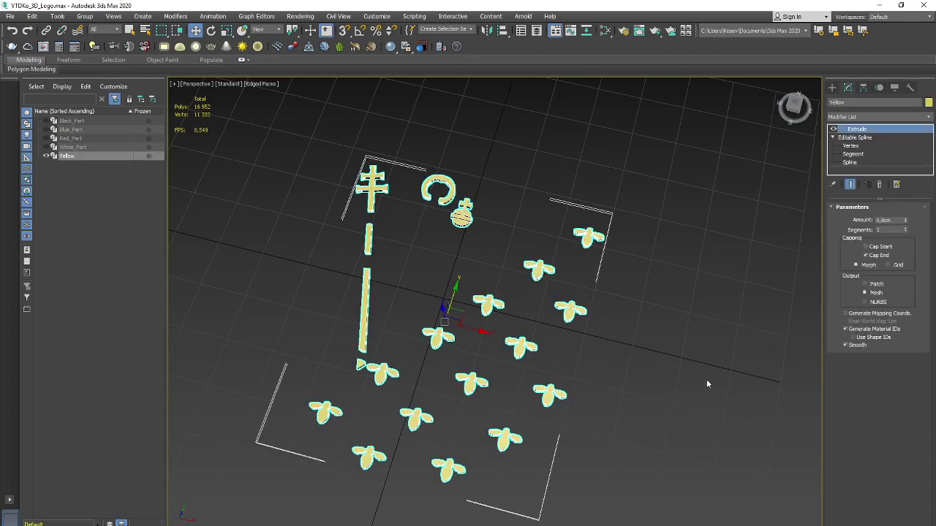
click(46, 147)
Unhide the Red, Blue and Black logo parts
click(46, 138)
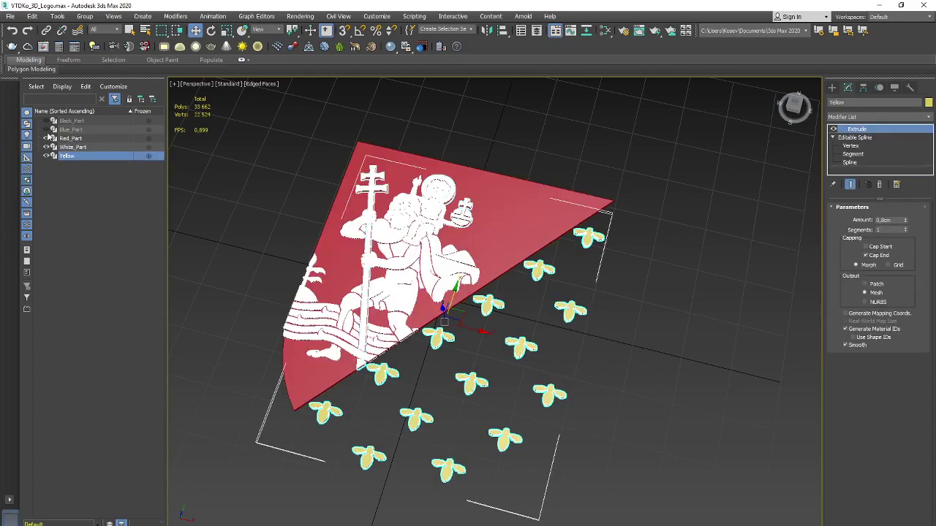
click(46, 129)
click(46, 121)
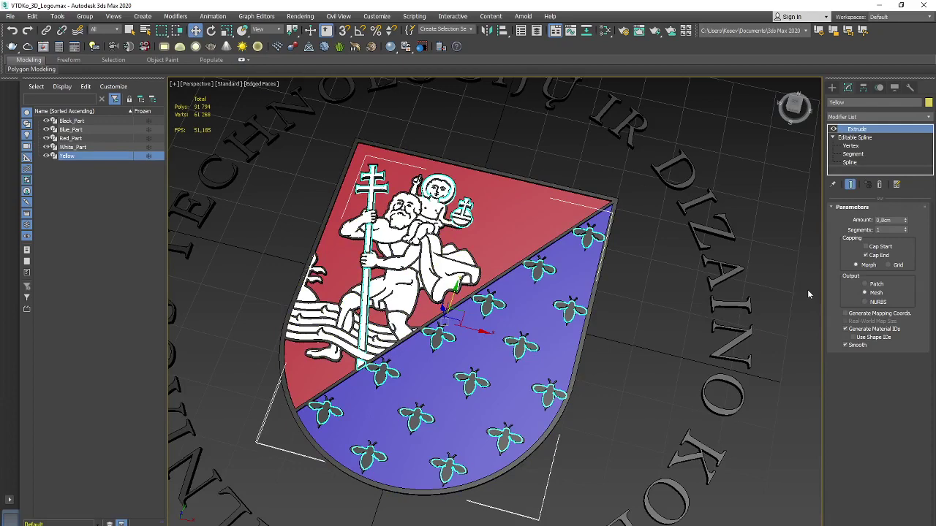
Raise the Yellow Extrude amount to 1 so the pieces stand out on the shield
double_click(897, 220)
text(1,2)
key(Return)
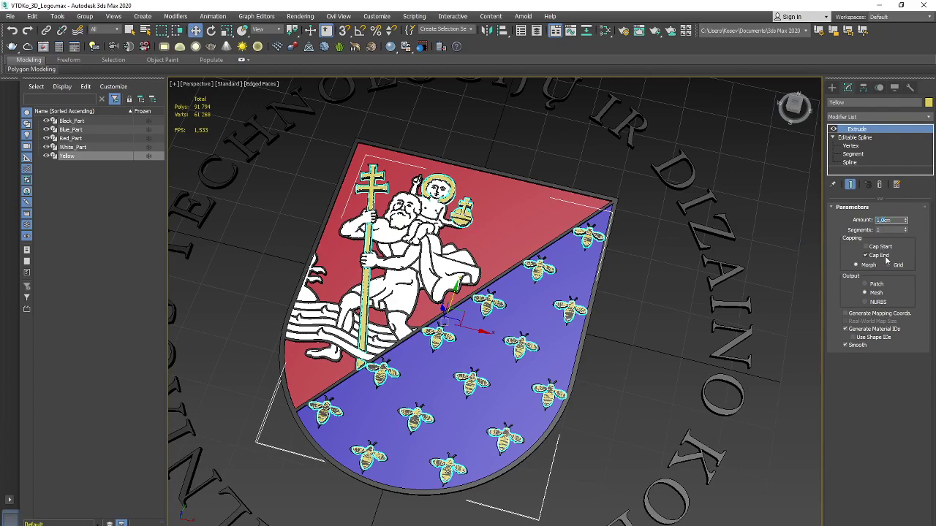
key(Return)
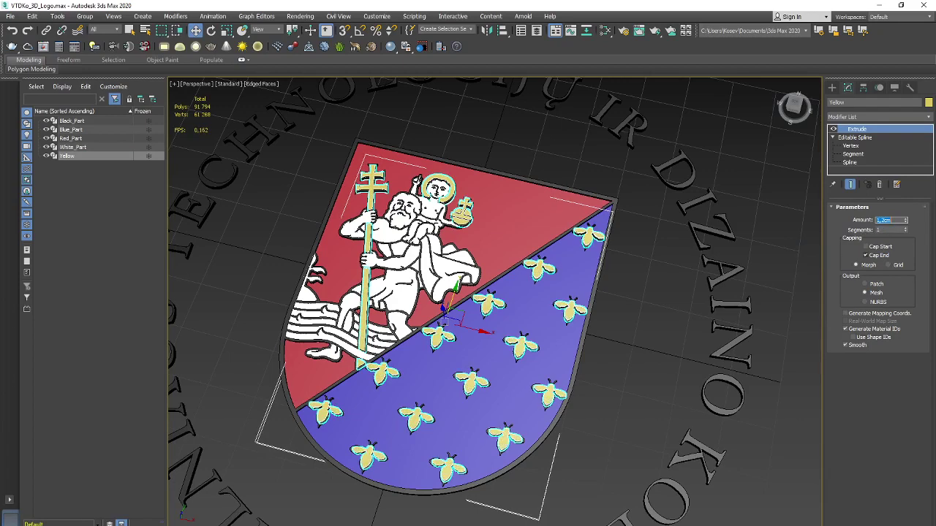
click(754, 197)
mouse_move(663, 342)
alt+middle_down()
mouse_move(637, 330)
mouse_move(648, 306)
mouse_move(664, 301)
mouse_move(658, 320)
mouse_move(608, 286)
mouse_move(639, 309)
mouse_move(635, 321)
mouse_move(650, 251)
mouse_move(640, 335)
mouse_move(704, 322)
mouse_move(713, 341)
mouse_move(671, 363)
mouse_move(692, 346)
alt+middle_up()
scroll(661, 331, up, 4)
scroll(680, 348, down, 2)
scroll(713, 341, up, 2)
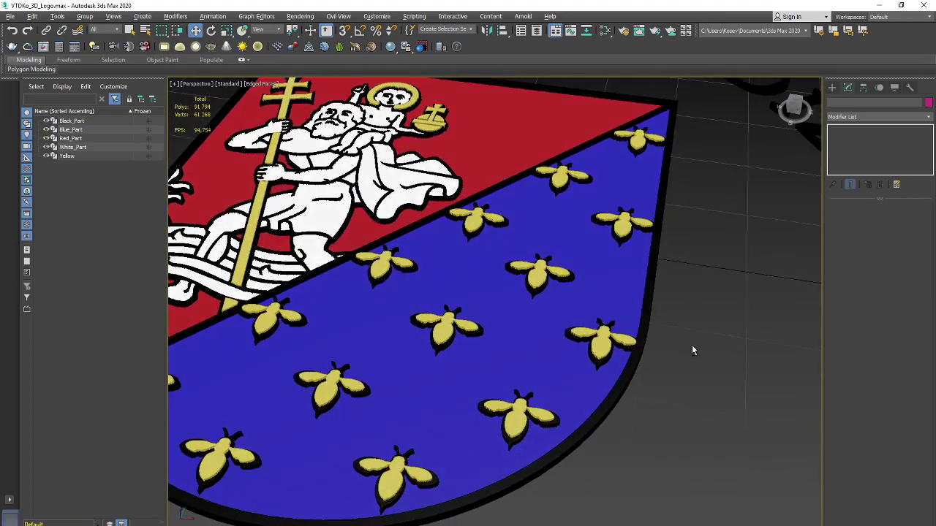
scroll(692, 345, down, 1)
scroll(686, 348, down, 2)
scroll(717, 376, down, 4)
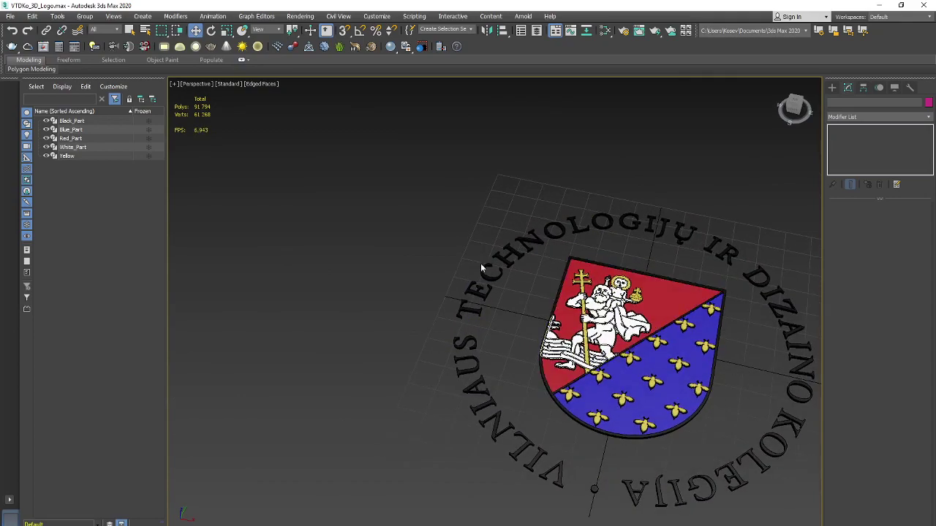
Frame the whole logo and save the scene
mouse_move(415, 262)
middle_down()
mouse_move(345, 239)
mouse_move(674, 428)
middle_up()
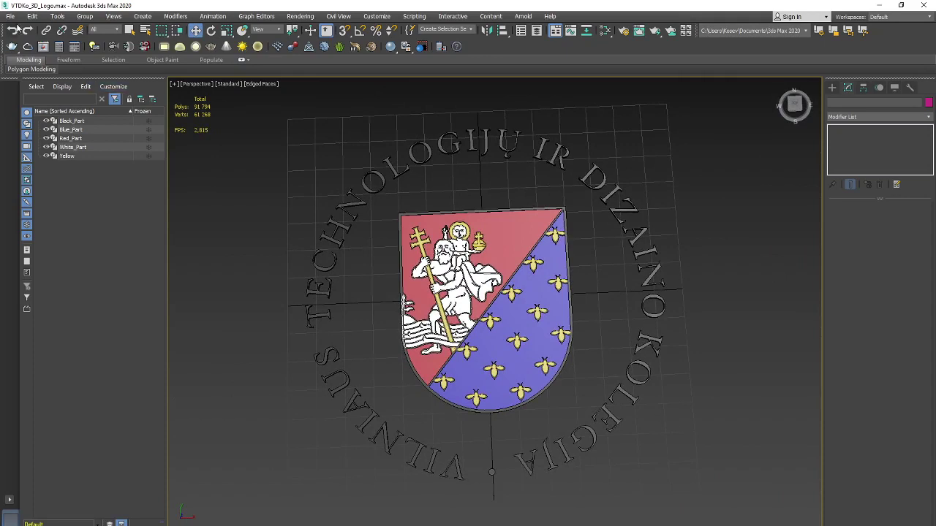
click(10, 16)
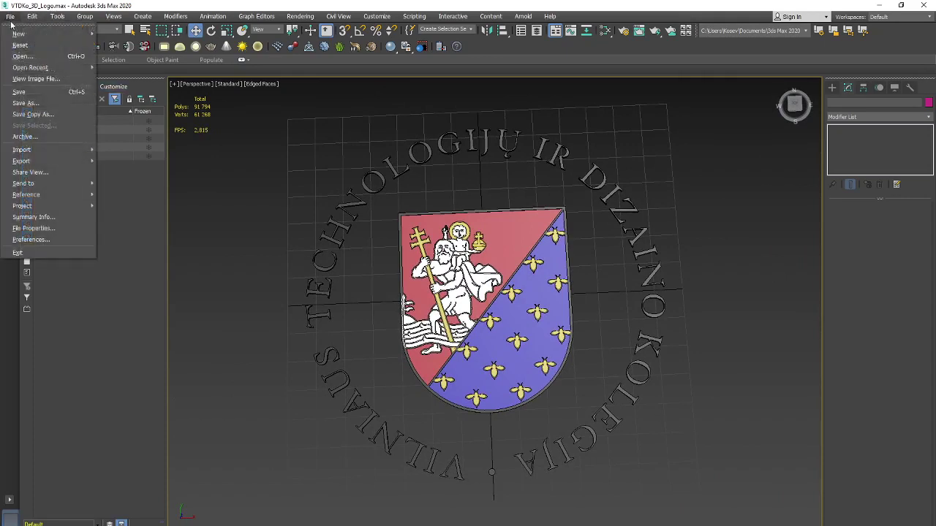
click(19, 91)
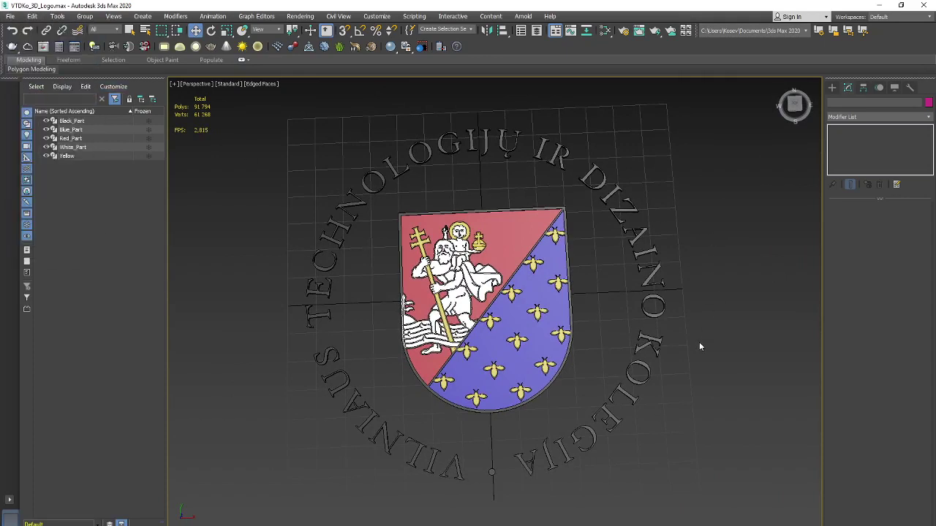
Inspect the logo from several angles, then open the Slate Material Editor and move it aside
mouse_move(700, 347)
alt+middle_down()
mouse_move(683, 341)
mouse_move(681, 314)
mouse_move(668, 317)
alt+middle_up()
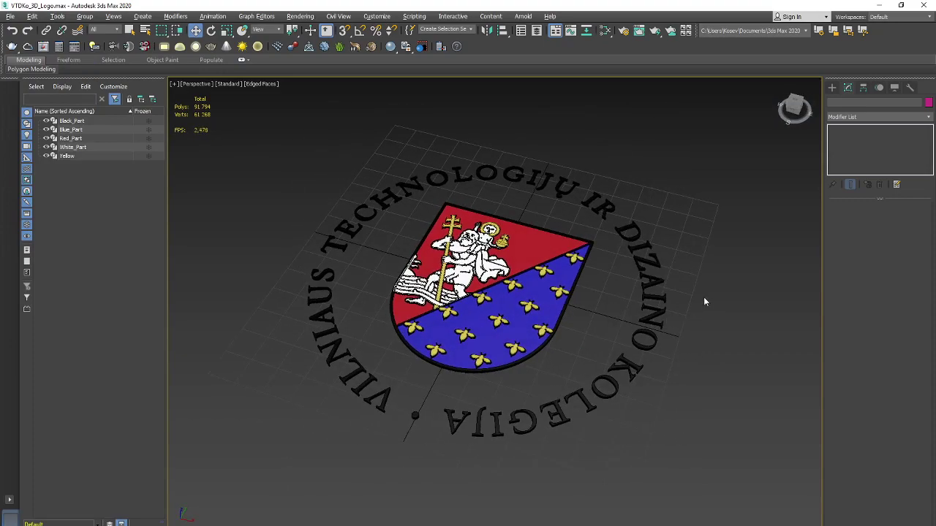
scroll(700, 314, up, 5)
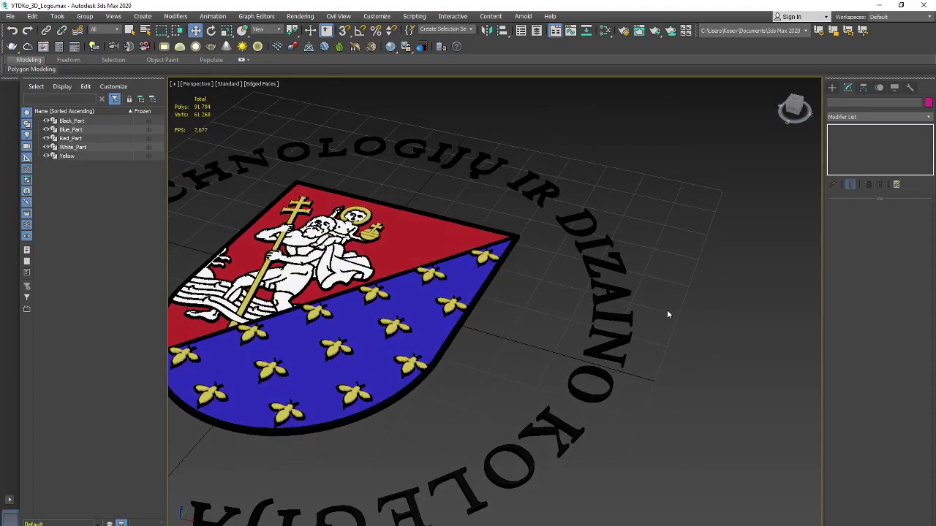
scroll(667, 313, down, 4)
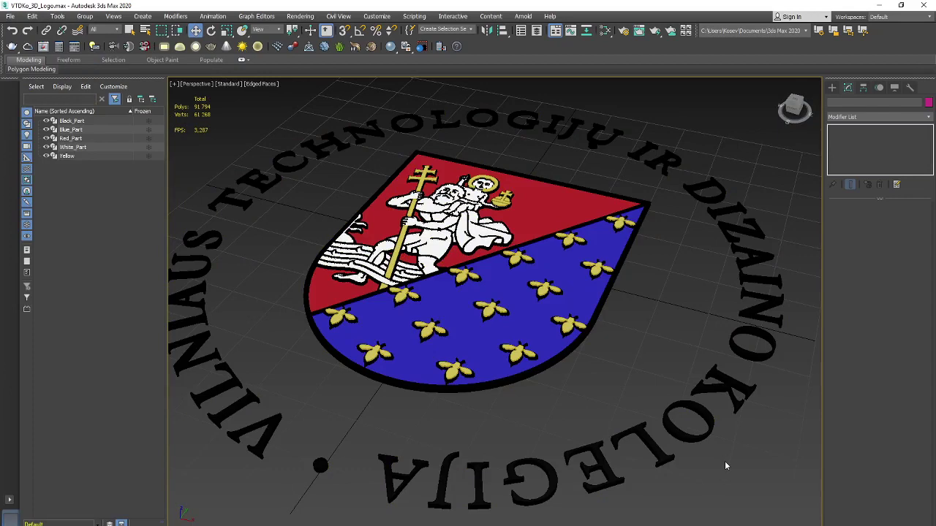
scroll(726, 459, down, 3)
scroll(738, 468, down, 1)
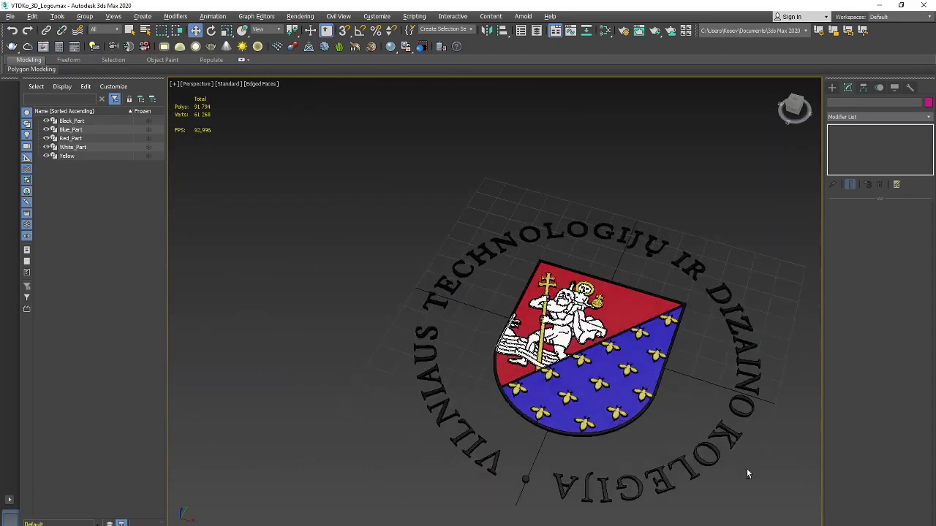
scroll(747, 474, up, 2)
scroll(731, 256, down, 2)
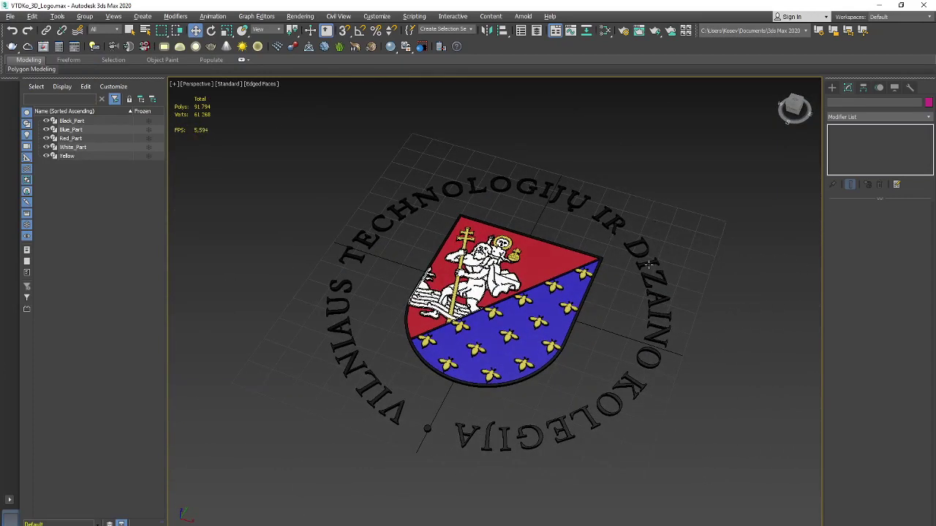
mouse_move(648, 265)
alt+middle_down()
mouse_move(671, 297)
mouse_move(711, 306)
mouse_move(717, 349)
mouse_move(732, 366)
alt+middle_up()
alt+middle_drag(713, 326, 704, 325)
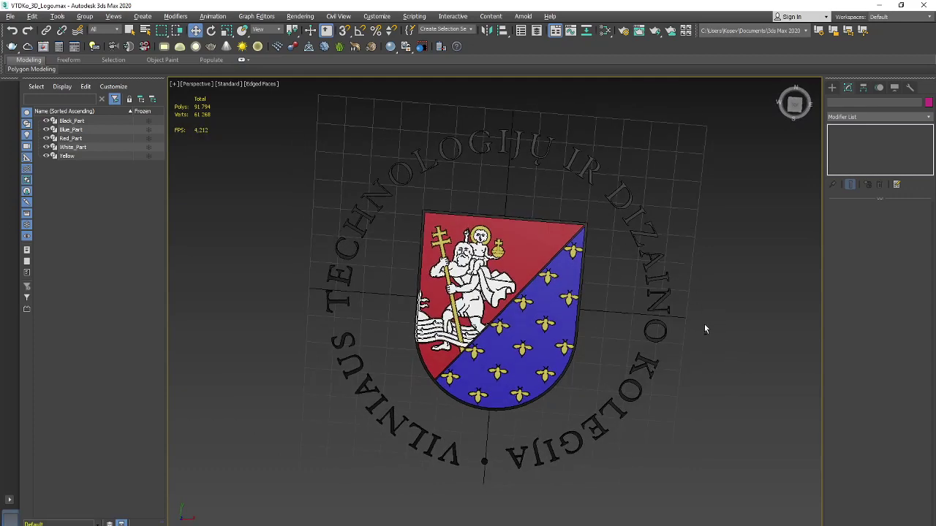
key(super)
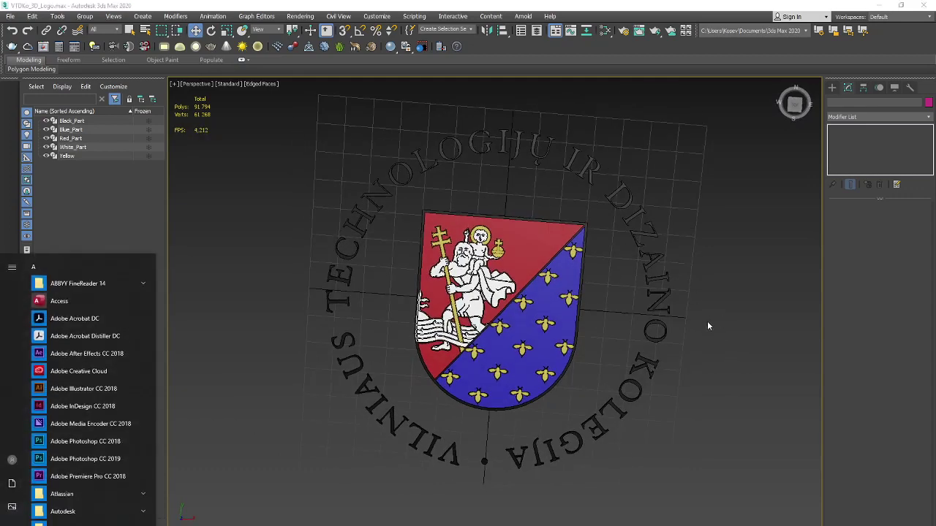
key(super)
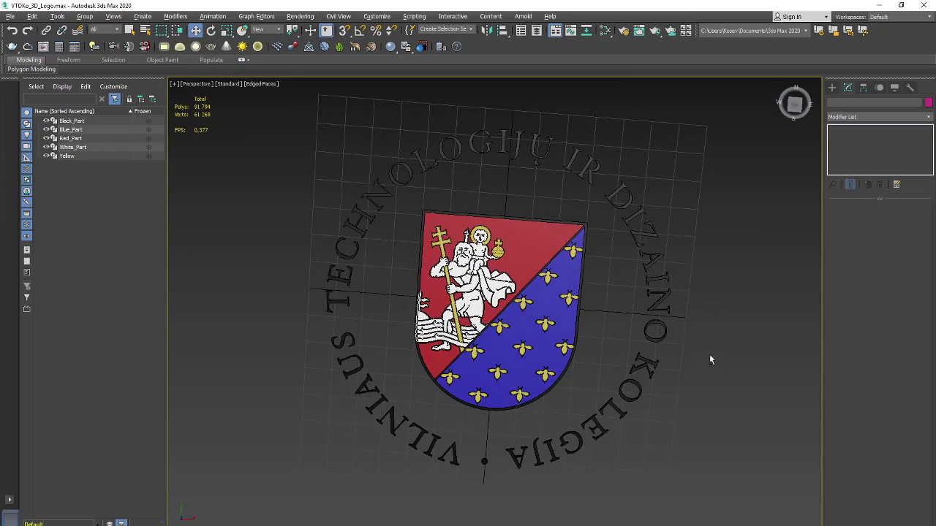
alt+middle_drag(709, 353, 696, 317)
scroll(696, 317, up, 3)
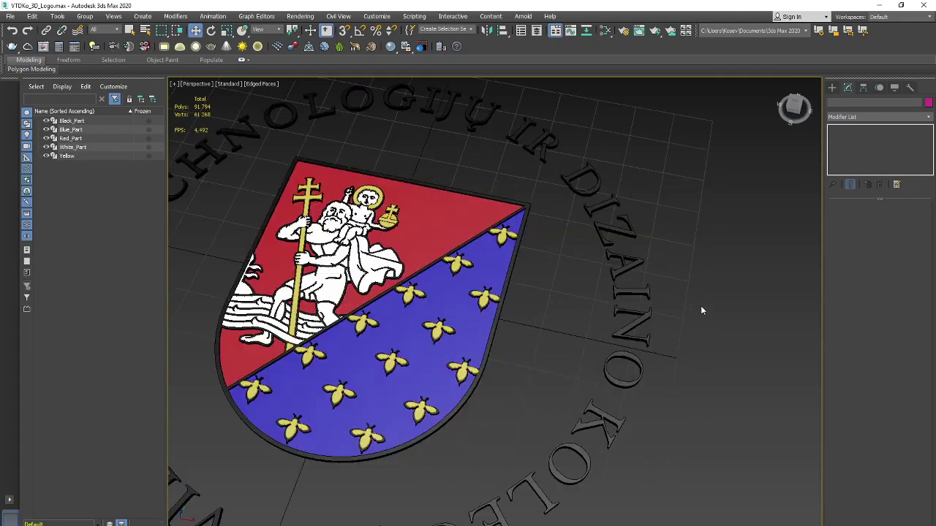
scroll(699, 310, up, 1)
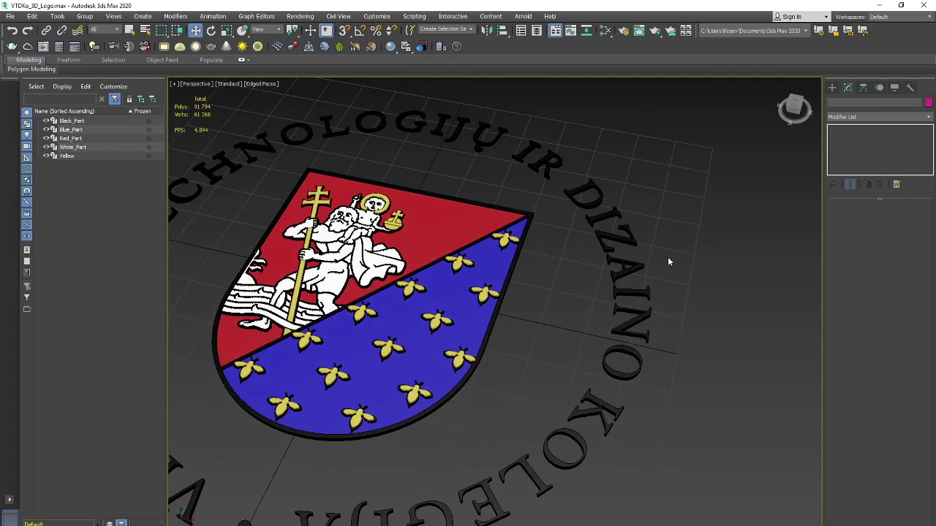
key(m)
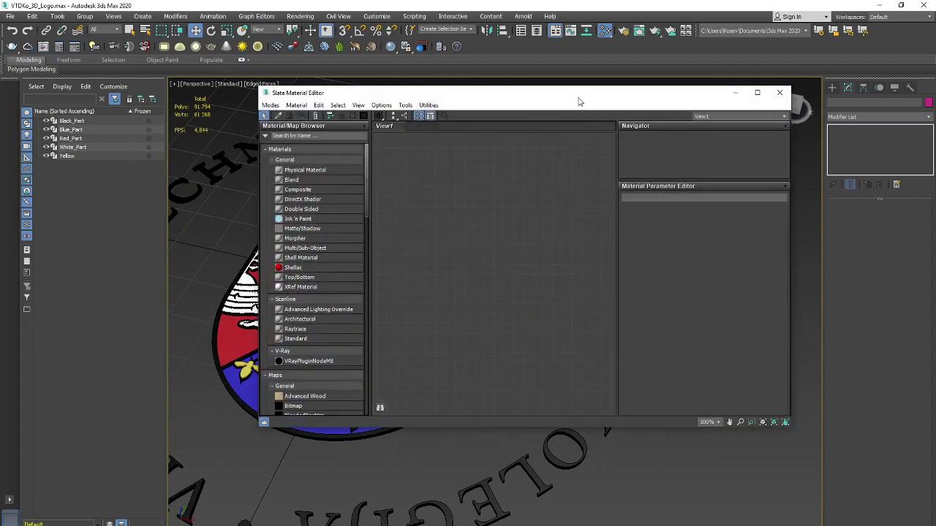
drag(578, 101, 803, 175)
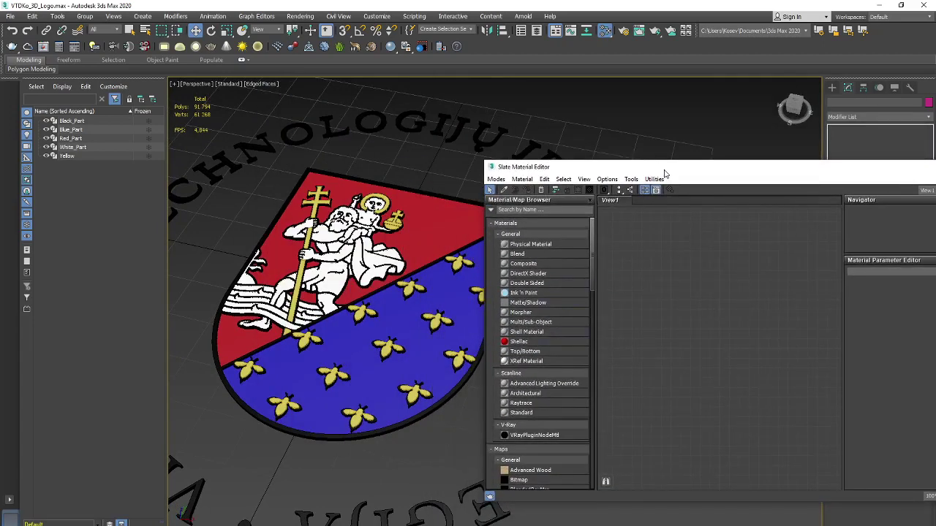
Close the Slate Material Editor and open Render Setup (Scanline Renderer, 640 x 480)
drag(665, 168, 646, 123)
drag(574, 217, 583, 197)
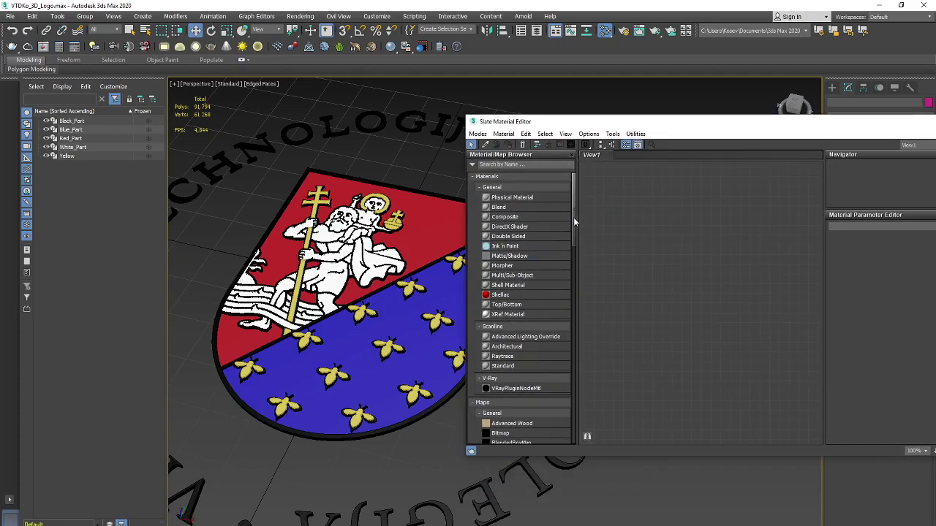
drag(556, 121, 257, 122)
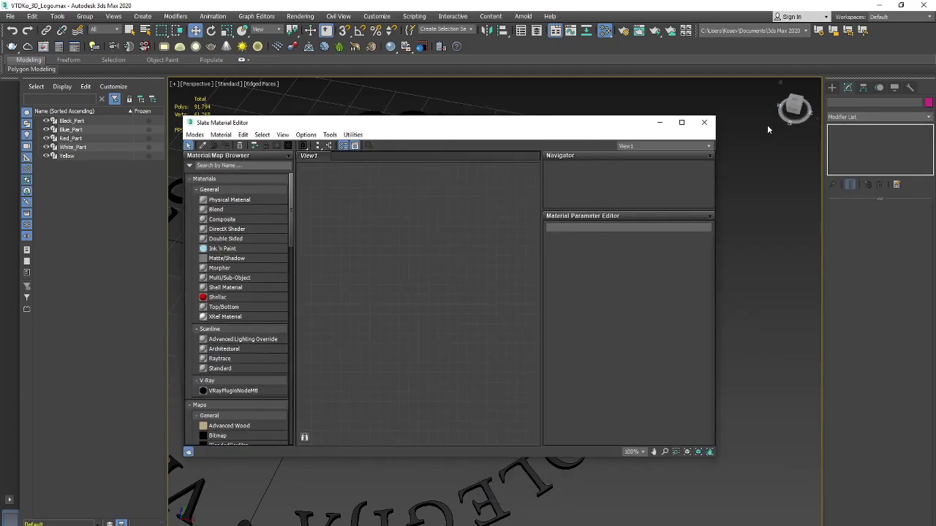
click(705, 122)
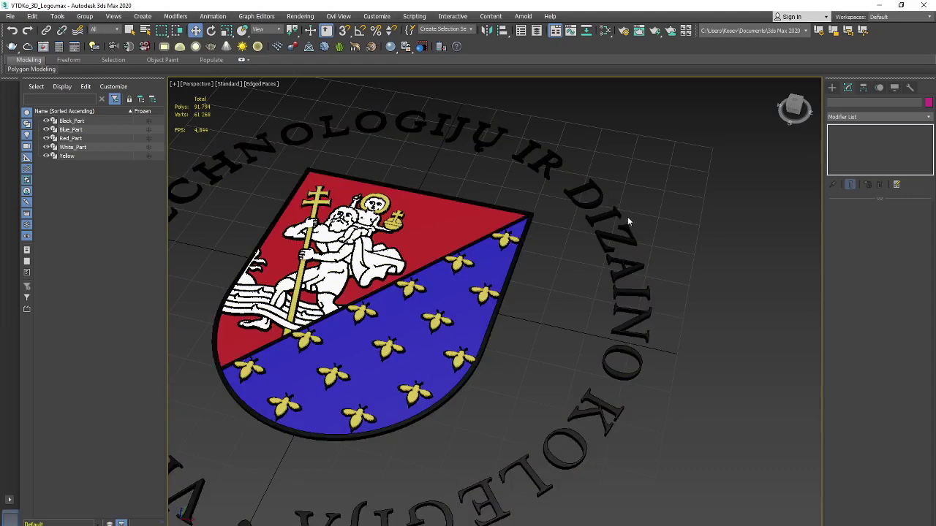
key(m)
key(F10)
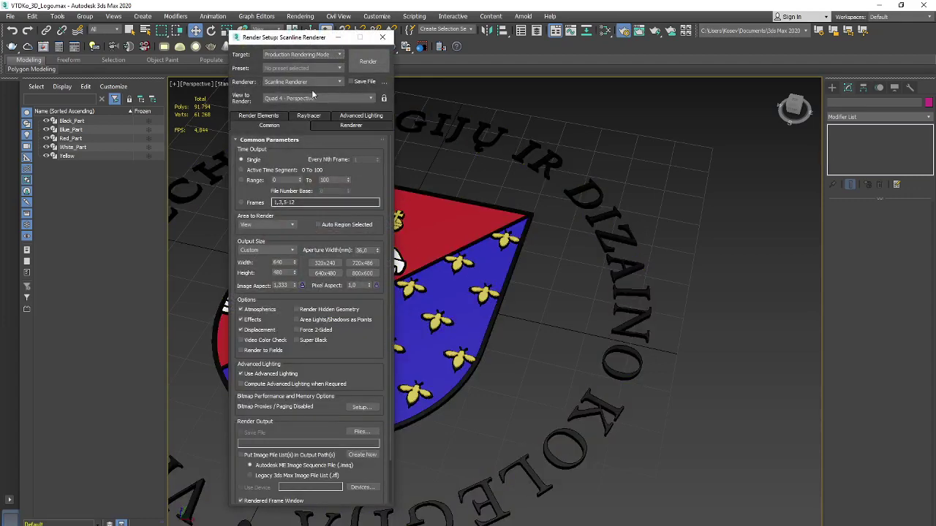
Switch the production renderer from Scanline to Arnold and close Render Setup
click(322, 82)
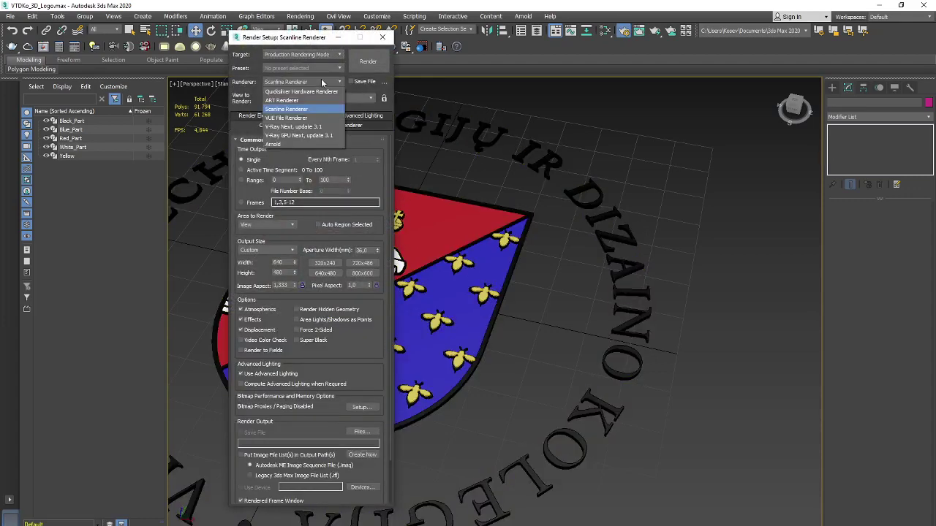
click(282, 145)
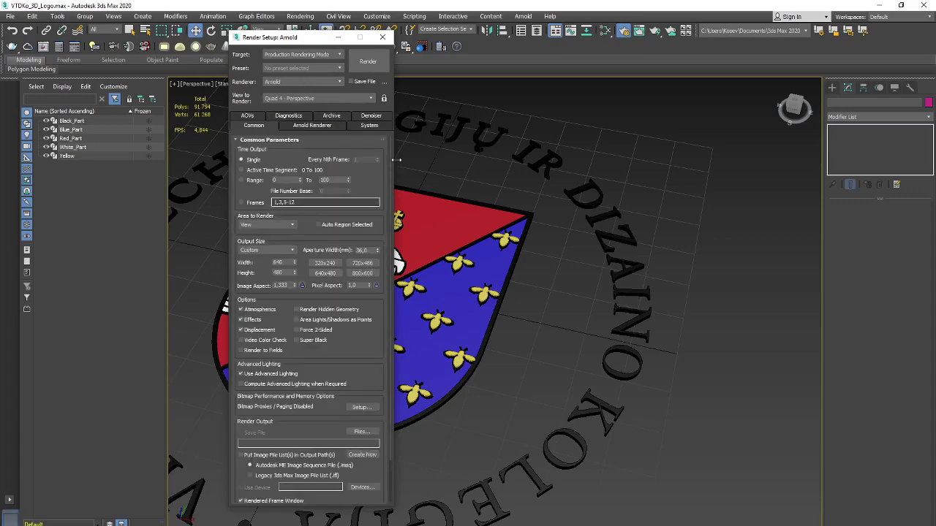
drag(319, 37, 351, 37)
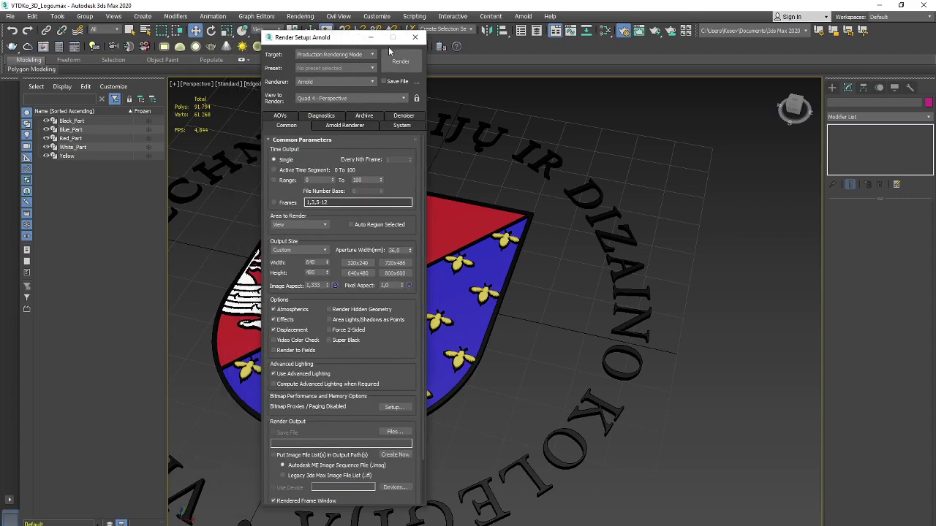
click(414, 38)
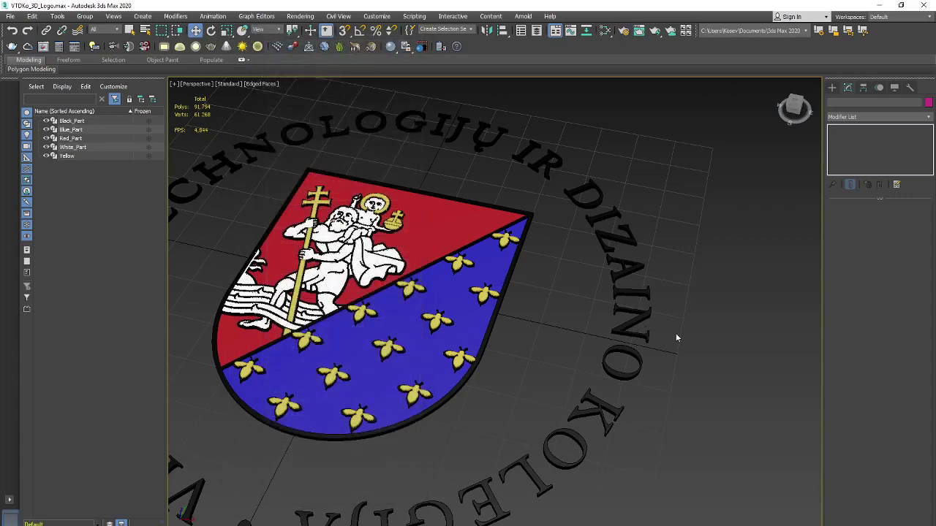
alt+middle_drag(678, 393, 734, 392)
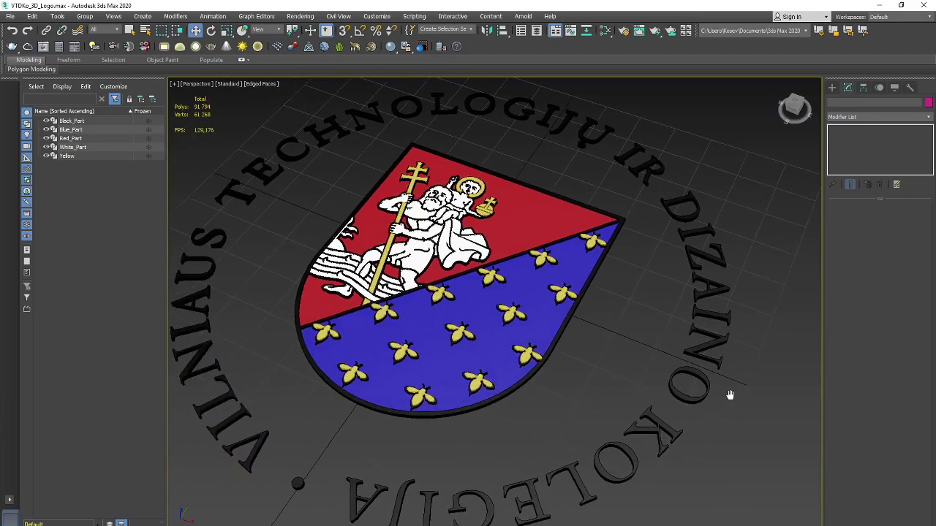
Select the red shield part and bring up the Slate Material Editor
click(547, 196)
key(m)
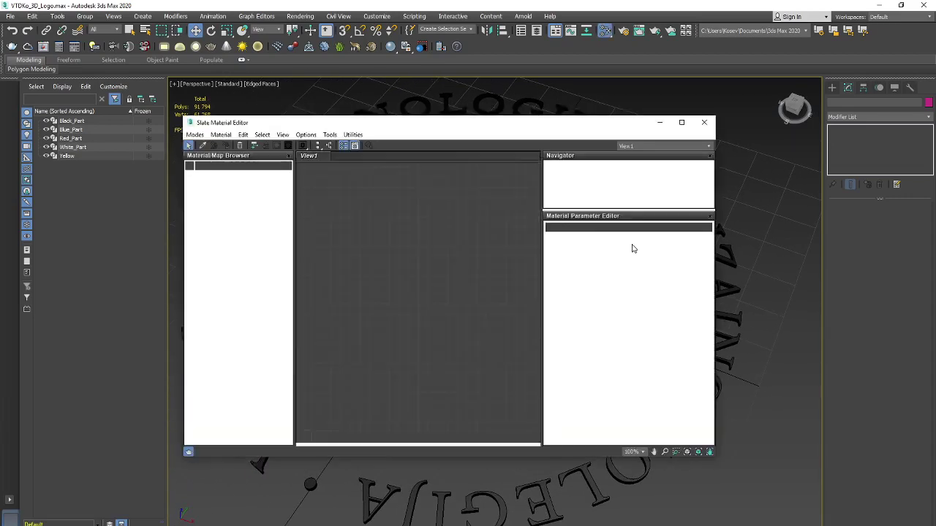
drag(480, 131, 588, 132)
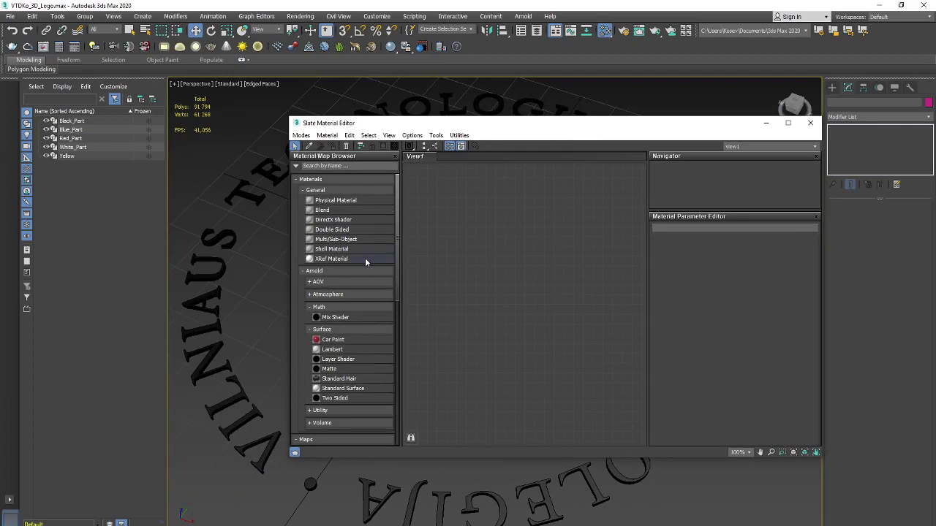
Add a Physical Material node, Material #25, to View1 and display its parameters
drag(398, 245, 398, 219)
drag(398, 193, 399, 187)
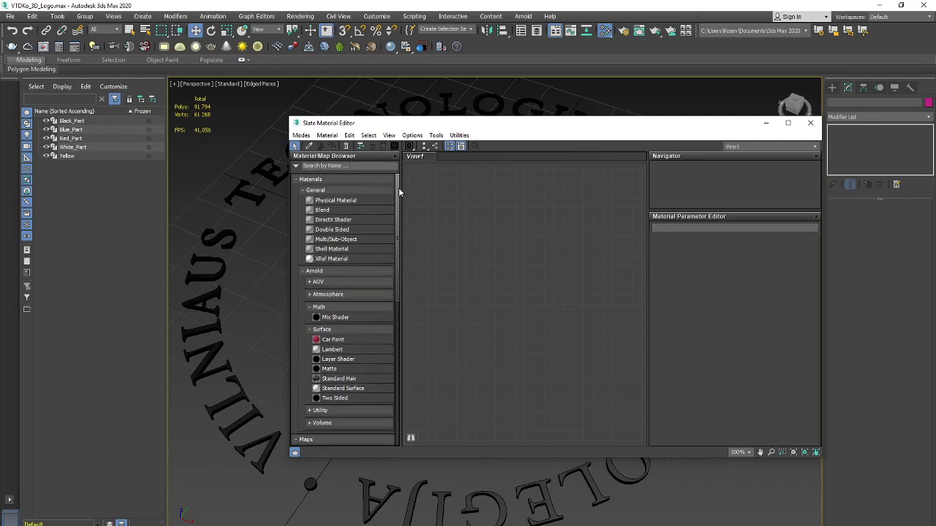
double_click(342, 200)
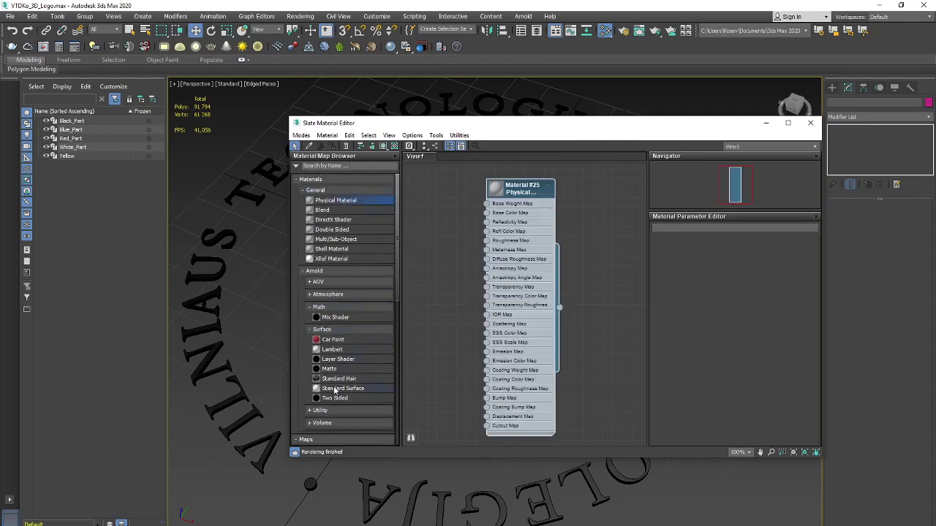
drag(512, 194, 539, 193)
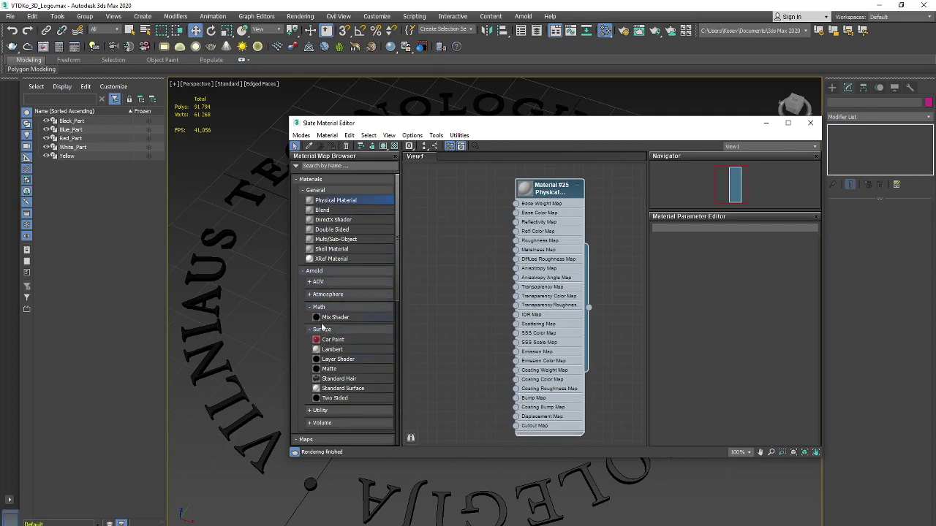
drag(540, 206, 583, 185)
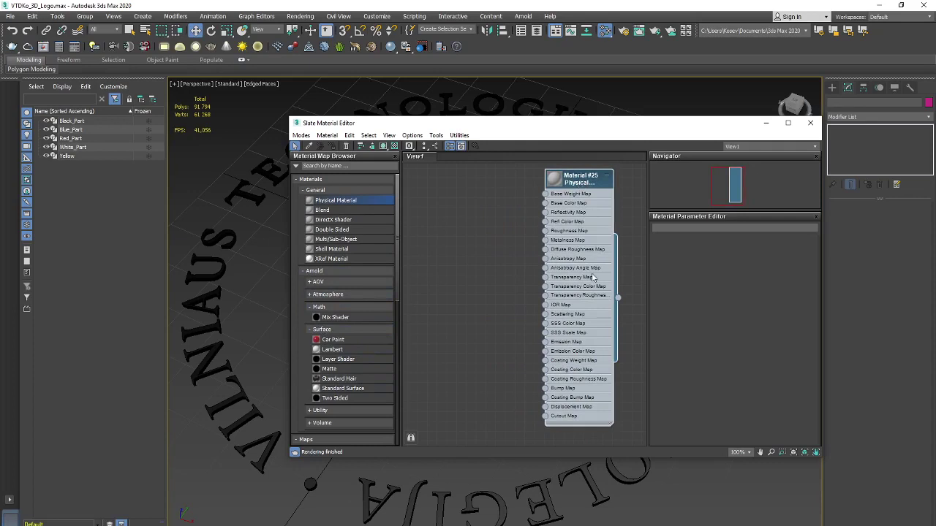
double_click(580, 180)
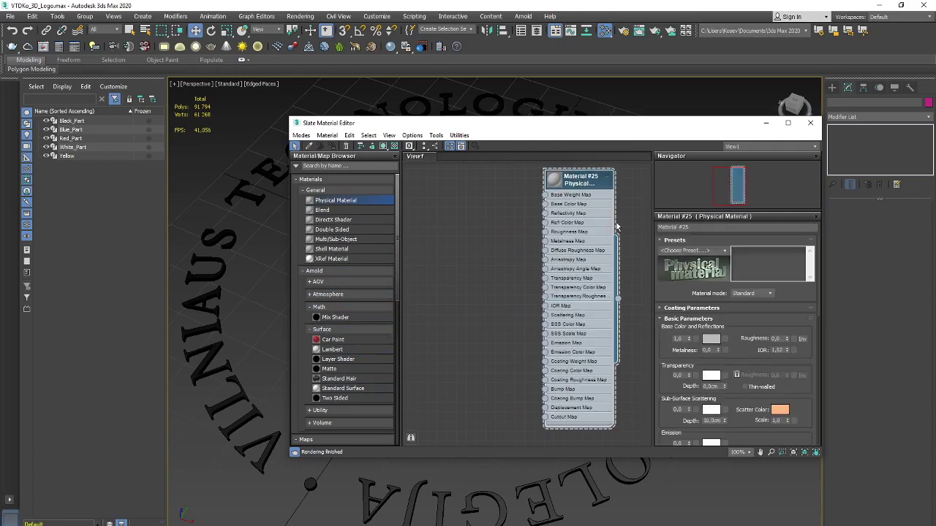
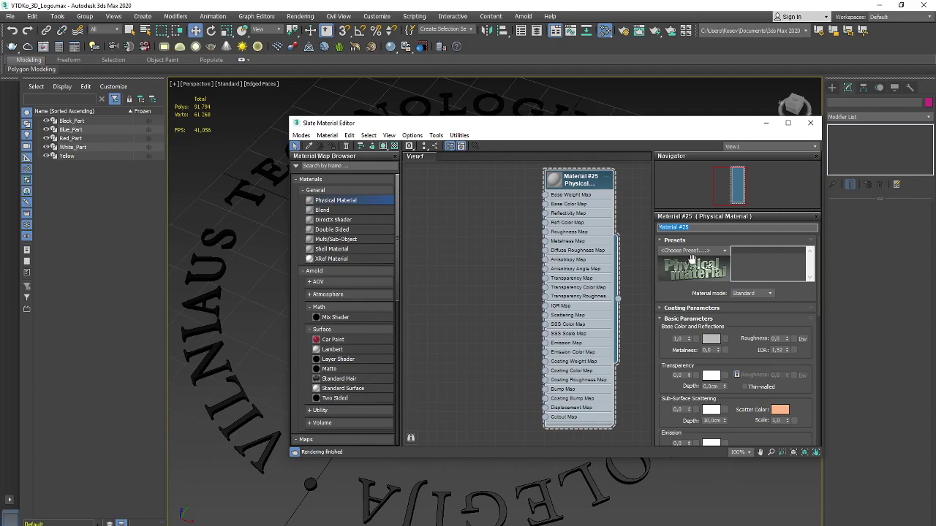
Name the material Gold_Mat and apply the Gold preset to it
text(Gold_Mat)
drag(580, 186, 570, 186)
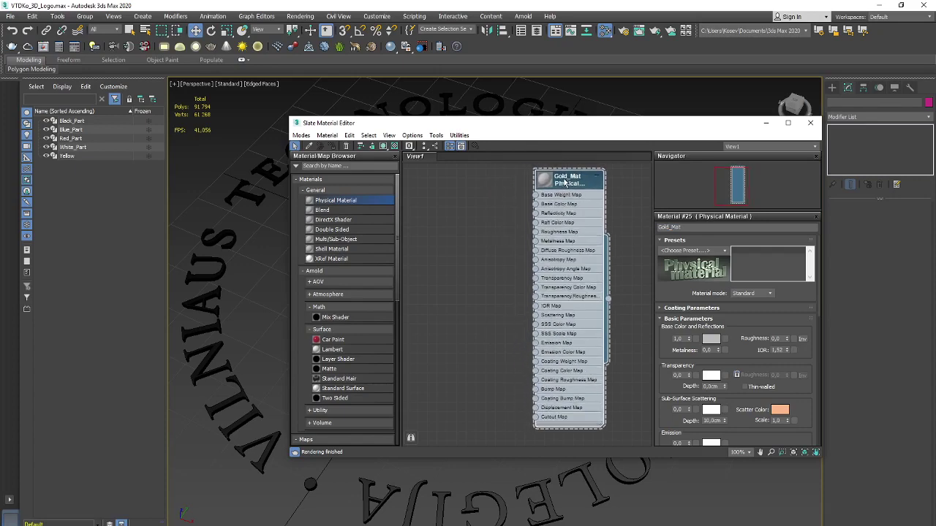
click(724, 251)
scroll(729, 399, down, 4)
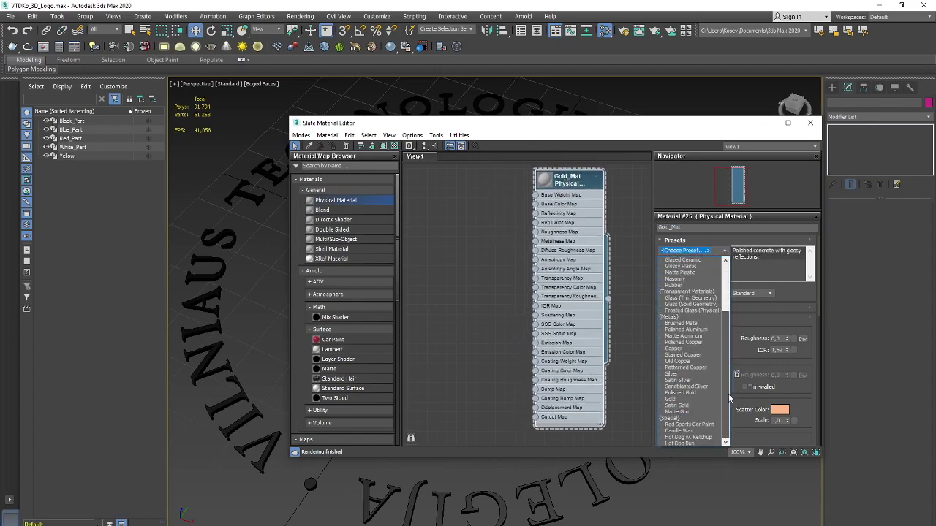
click(689, 402)
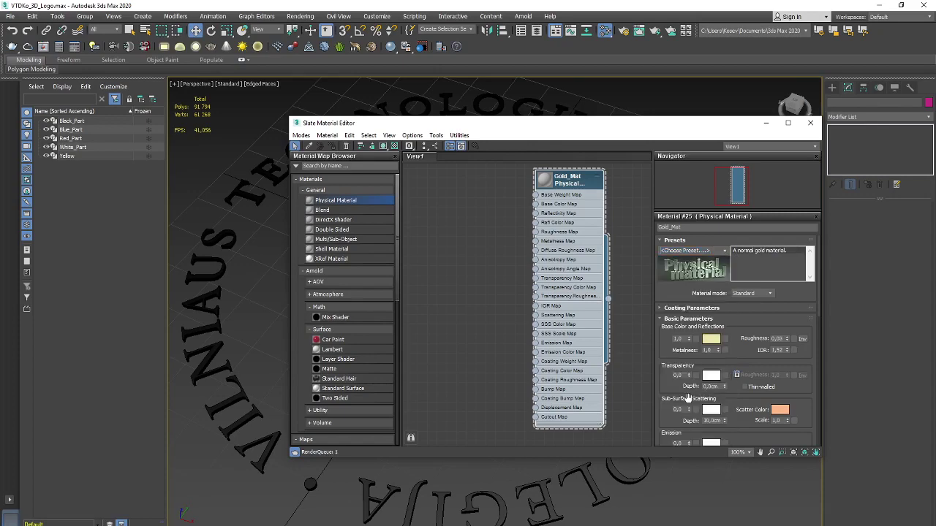
Assign Gold_Mat to the Yellow lettering object and close the Slate Material Editor
drag(556, 130, 448, 310)
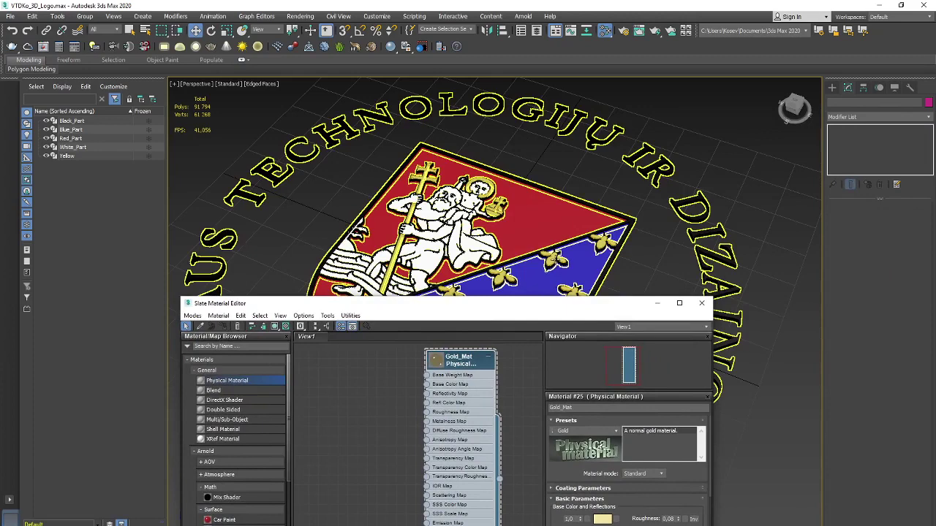
click(343, 135)
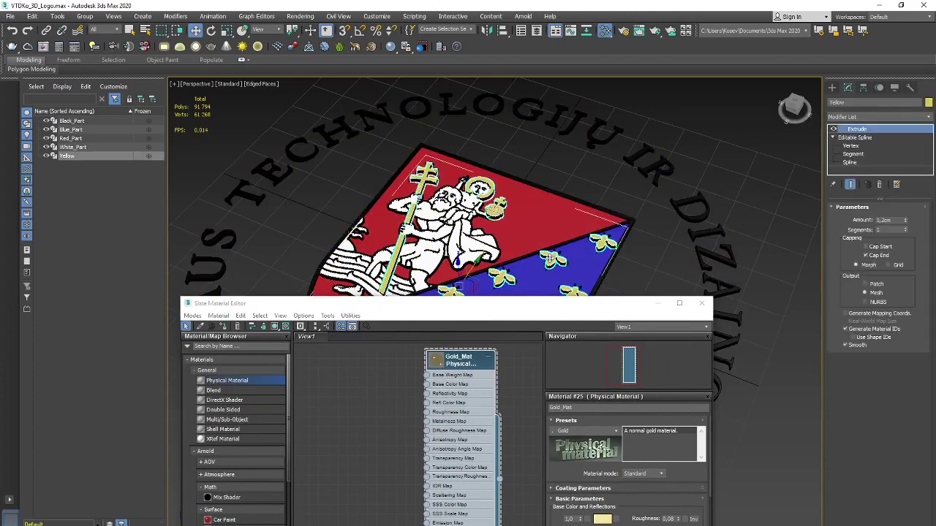
right_click(448, 360)
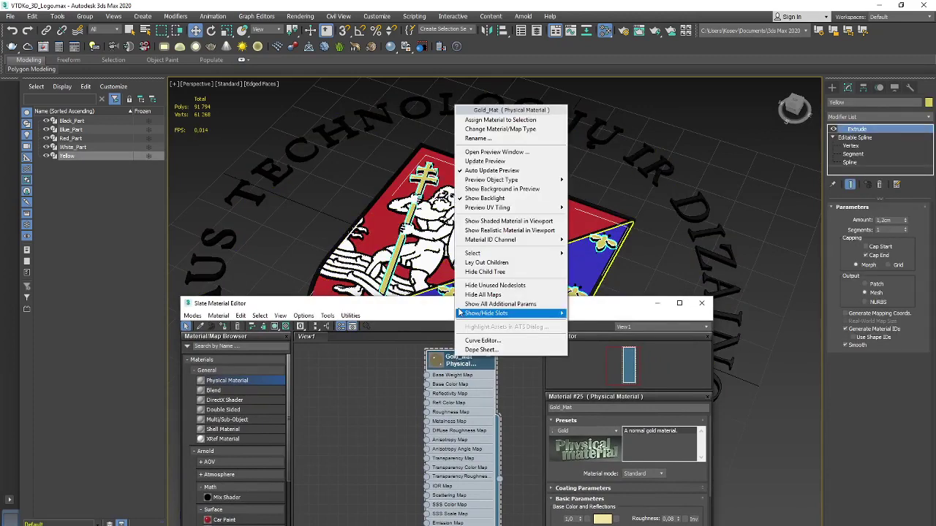
click(500, 120)
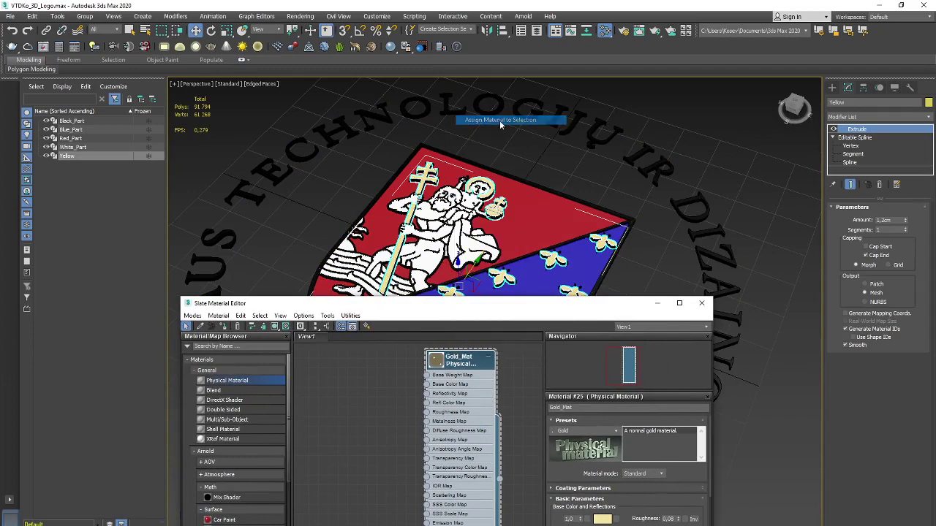
click(704, 303)
click(742, 193)
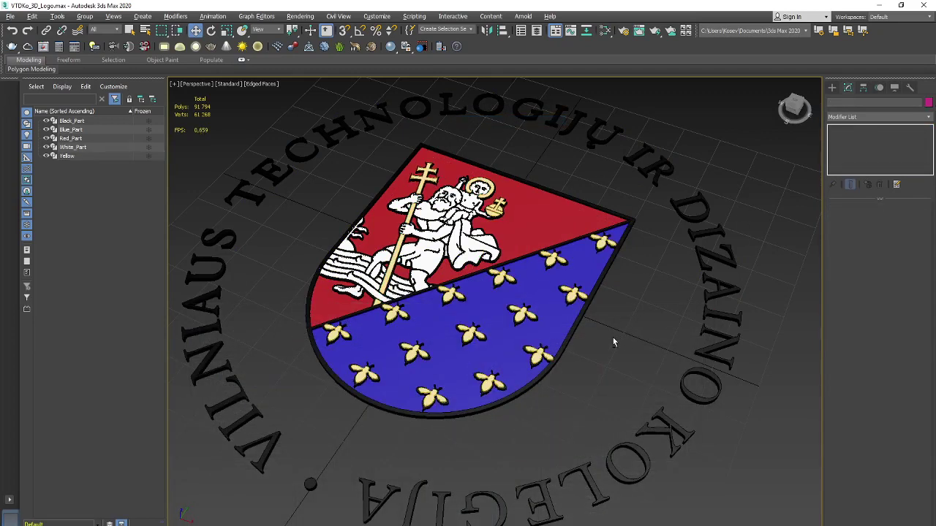
Turn on Show Safe Frames in the Perspective viewport
alt+middle_drag(614, 330, 636, 331)
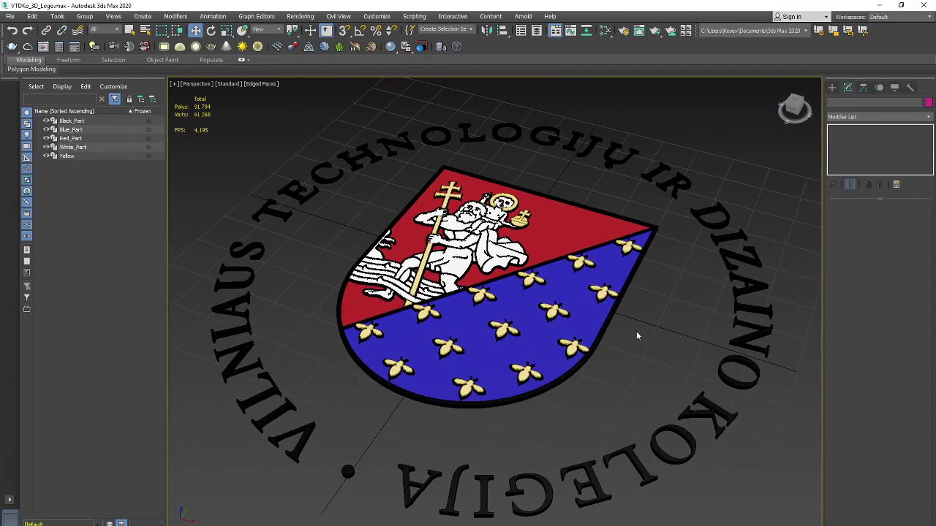
click(262, 85)
click(233, 85)
click(233, 85)
click(199, 84)
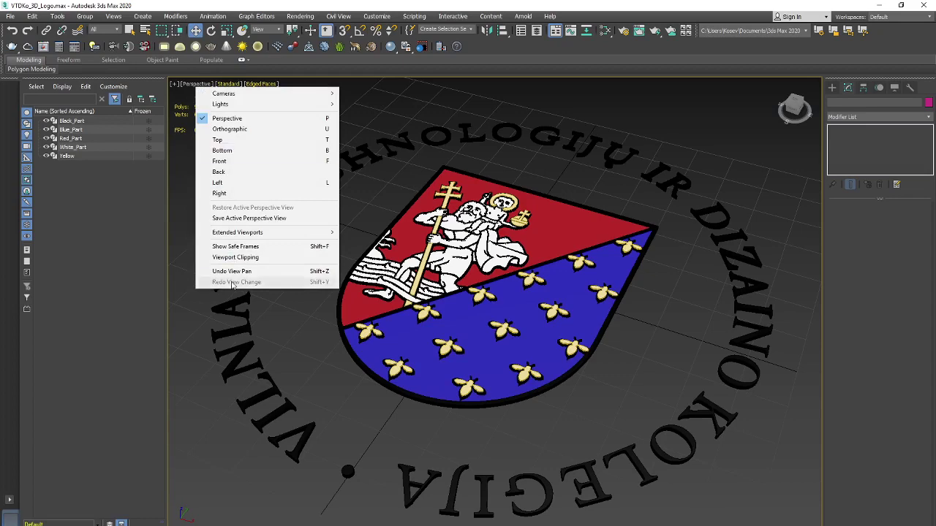
click(234, 244)
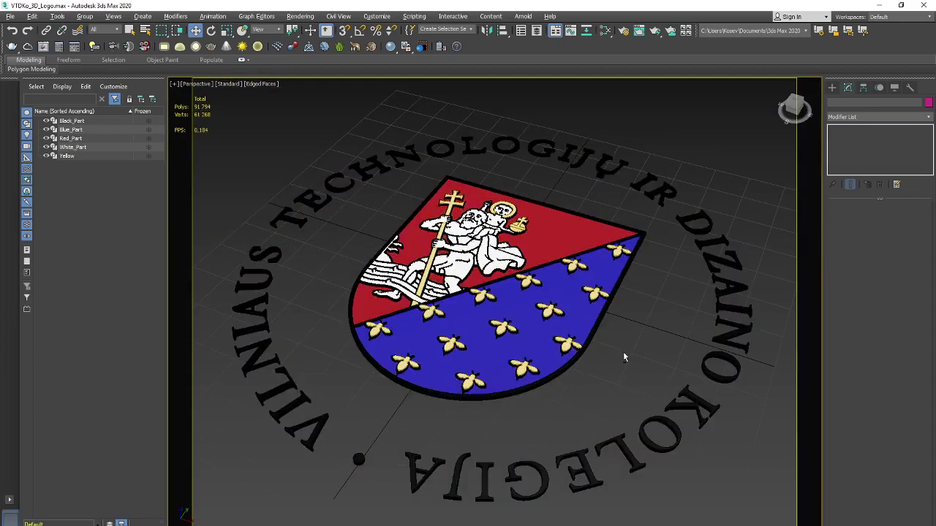
Render a 640×480 Arnold test of the Perspective view, then close the render windows
mouse_move(624, 356)
alt+middle_down()
mouse_move(661, 356)
mouse_move(657, 349)
alt+middle_up()
scroll(623, 355, up, 1)
scroll(626, 356, up, 4)
scroll(663, 356, down, 5)
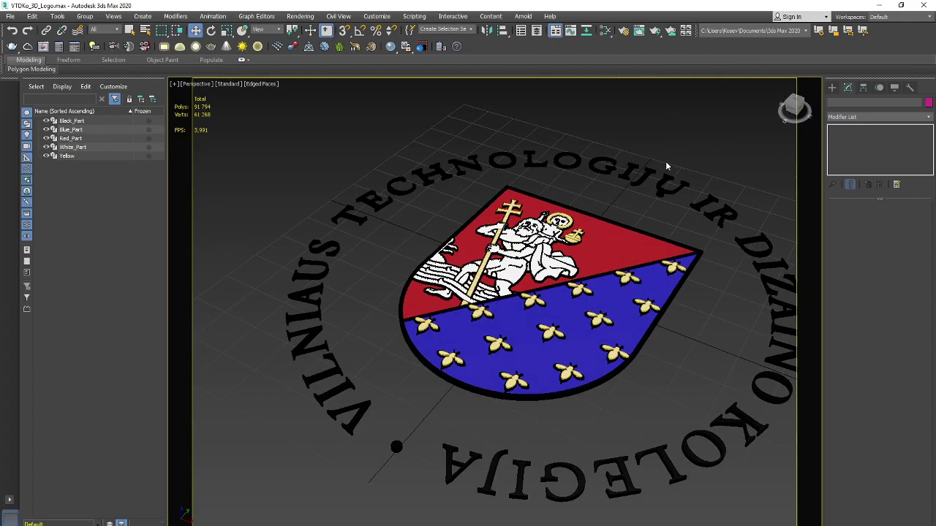
key(m)
key(F10)
click(423, 61)
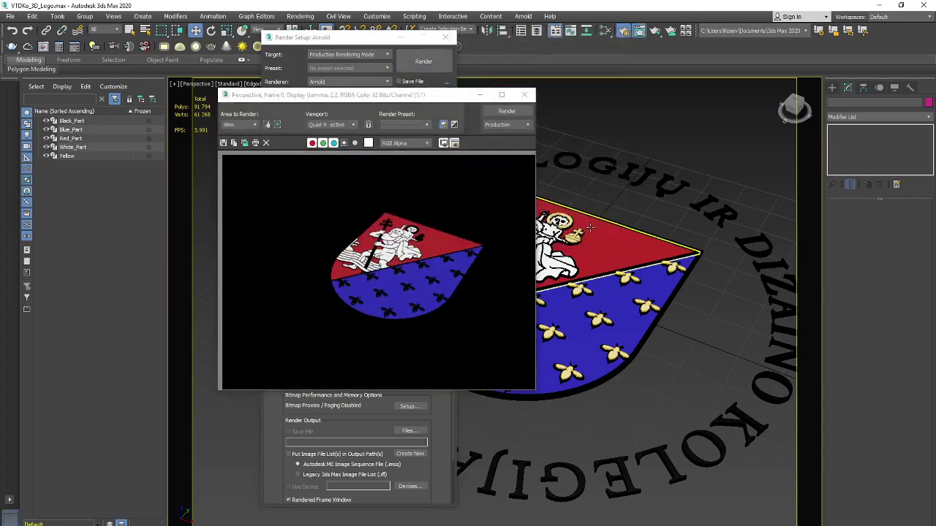
click(525, 94)
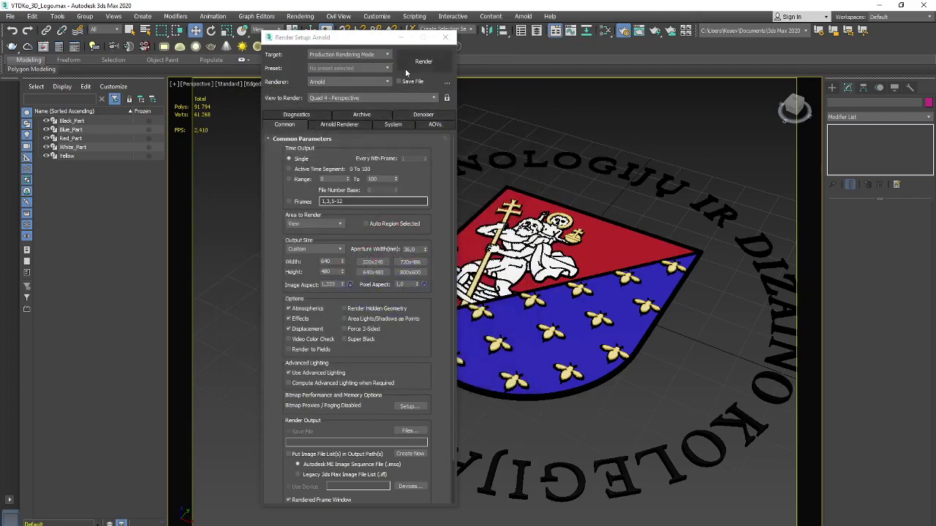
click(446, 37)
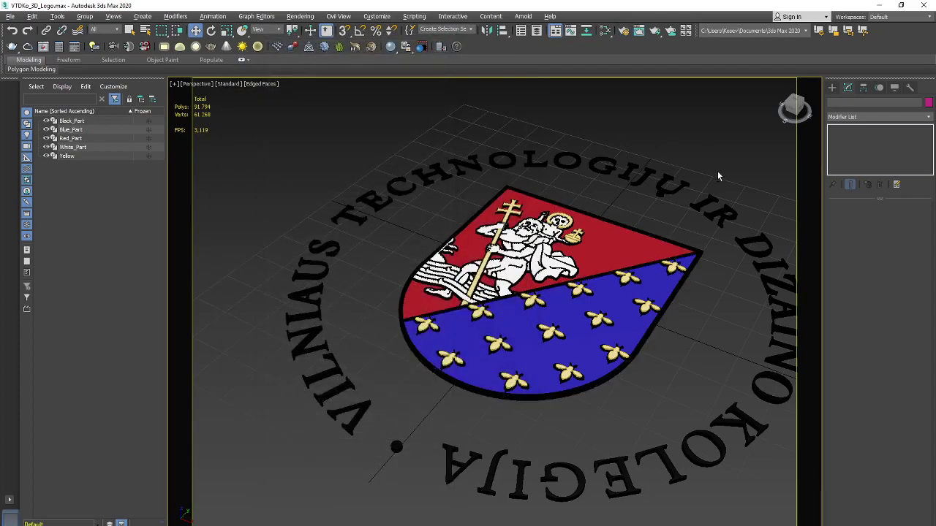
Reframe the view closer and more top-down over the logo
alt+middle_drag(717, 171, 724, 189)
key(ctrl+a)
click(729, 200)
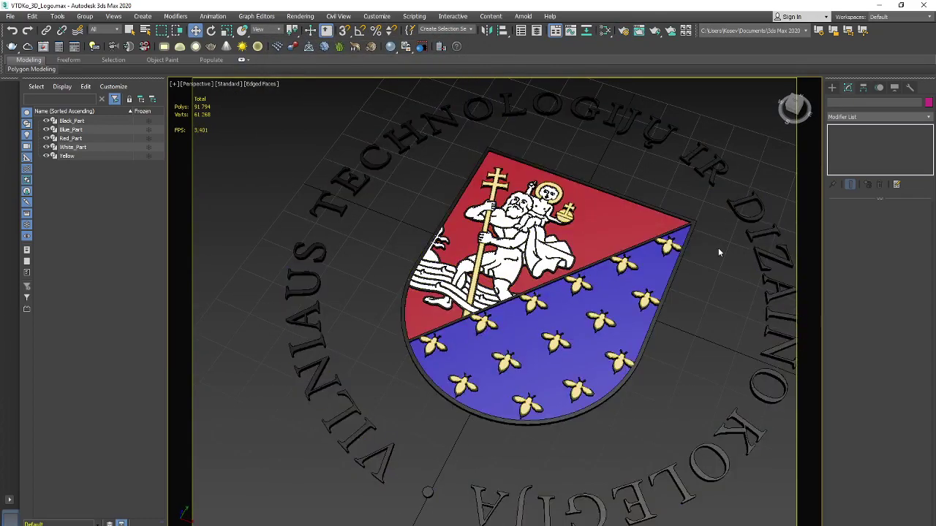
scroll(709, 271, down, 10)
Group the five logo parts under the name Logo_VTDKo
alt+middle_drag(729, 308, 737, 314)
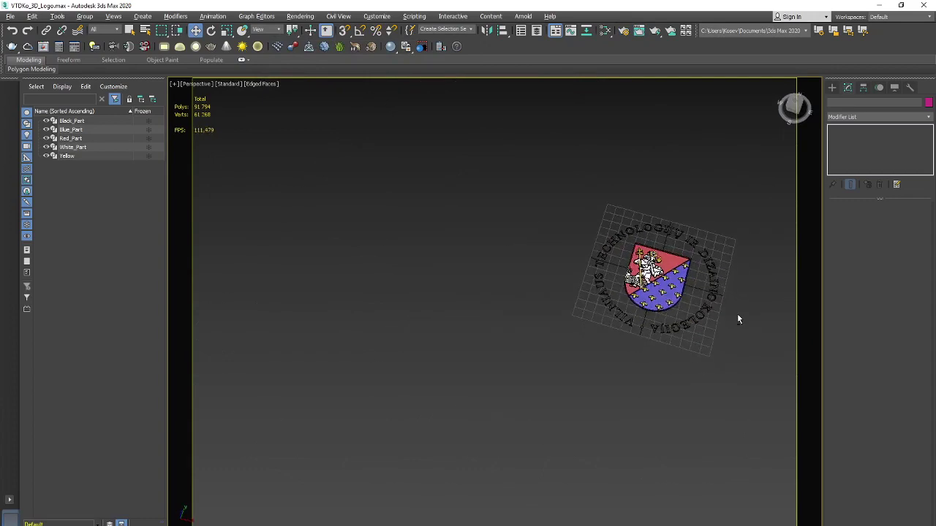
drag(537, 400, 536, 401)
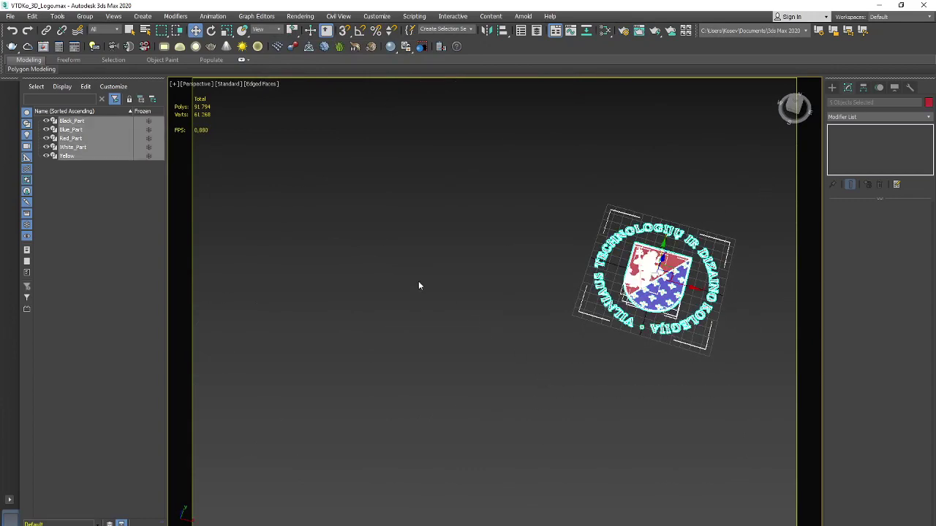
key(z)
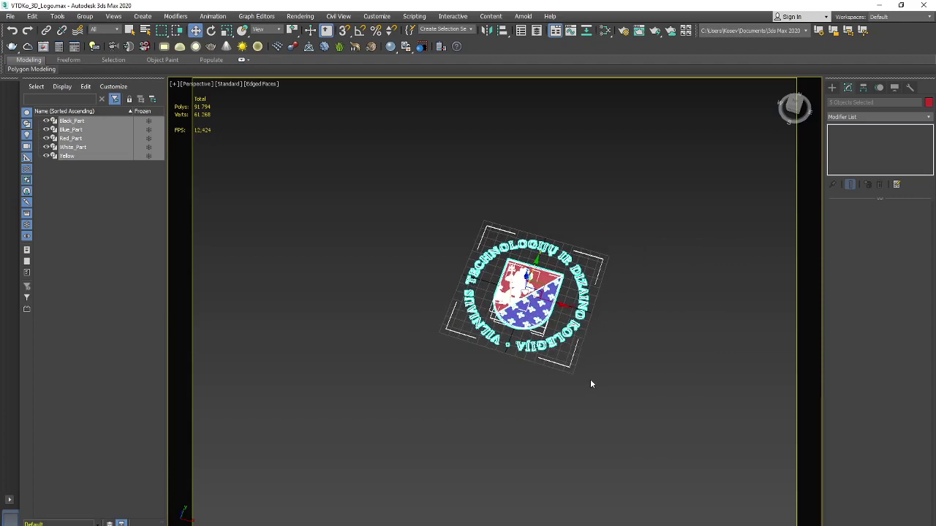
click(85, 16)
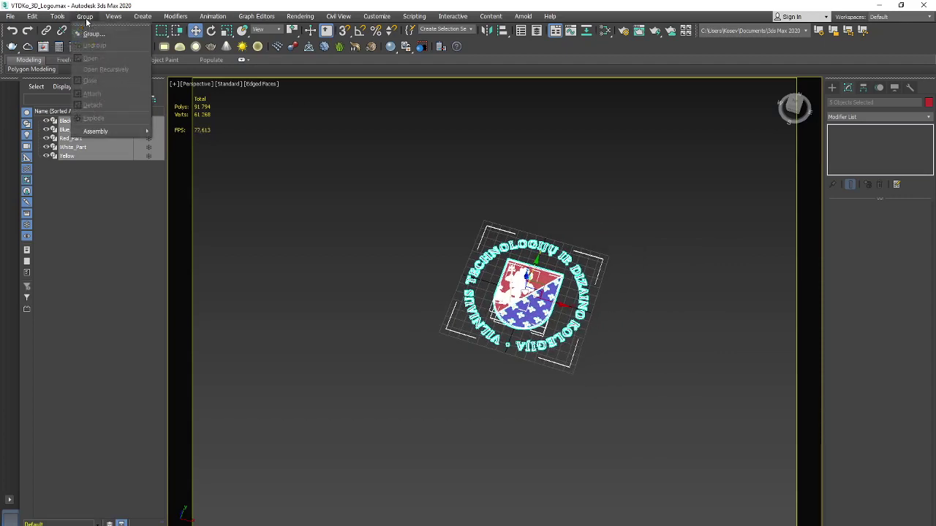
click(93, 33)
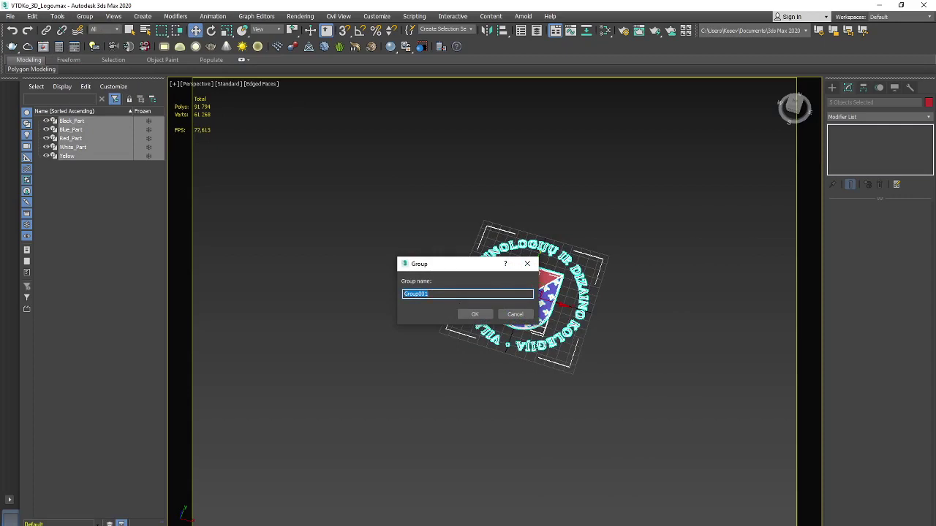
text(Logo_VTDKo)
click(475, 315)
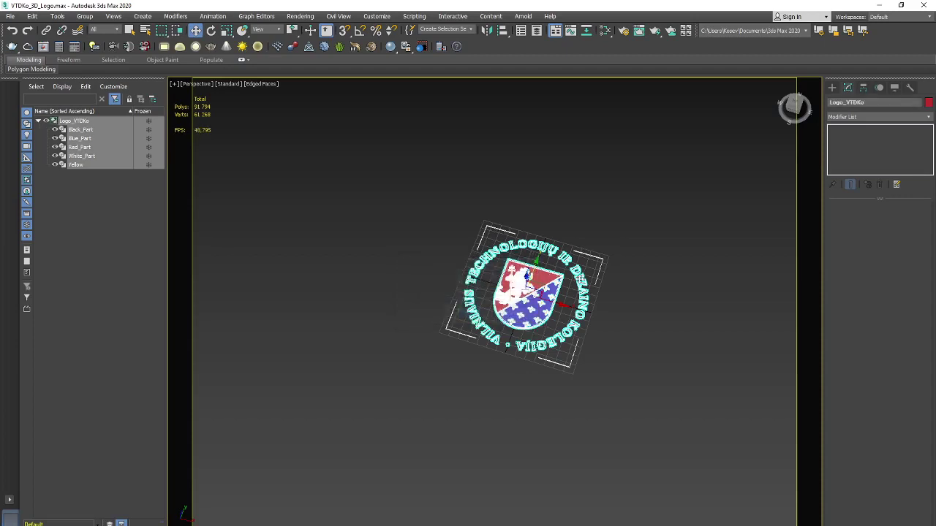
Save the scene as the next version, VTDKo_3D_Logo01.max
click(10, 16)
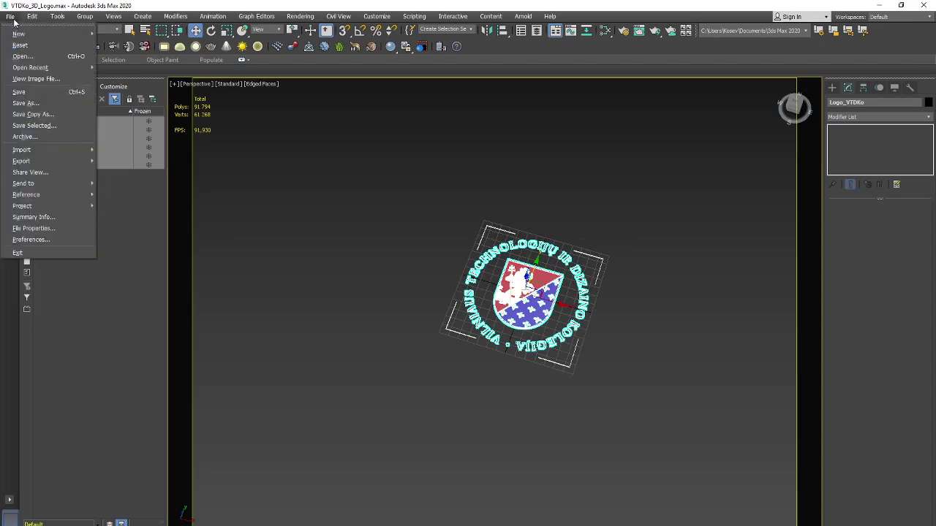
click(50, 109)
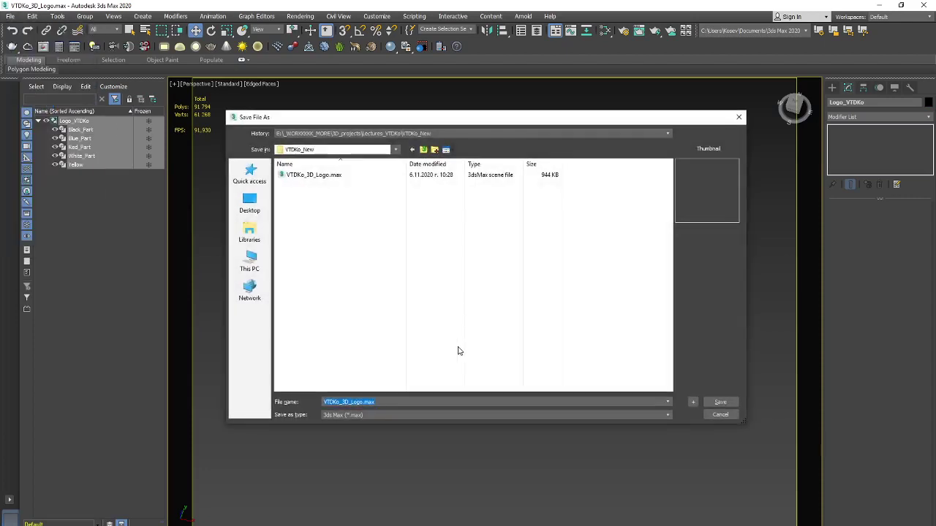
click(694, 403)
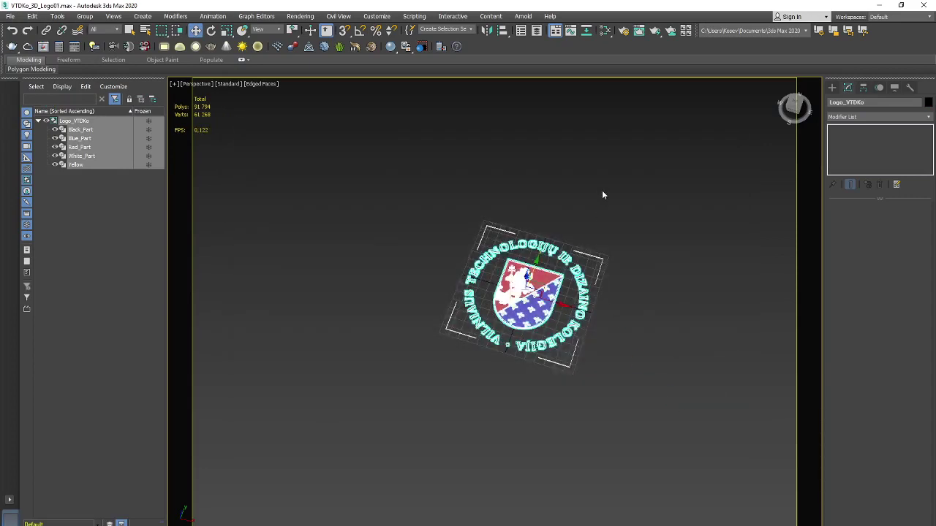
click(632, 217)
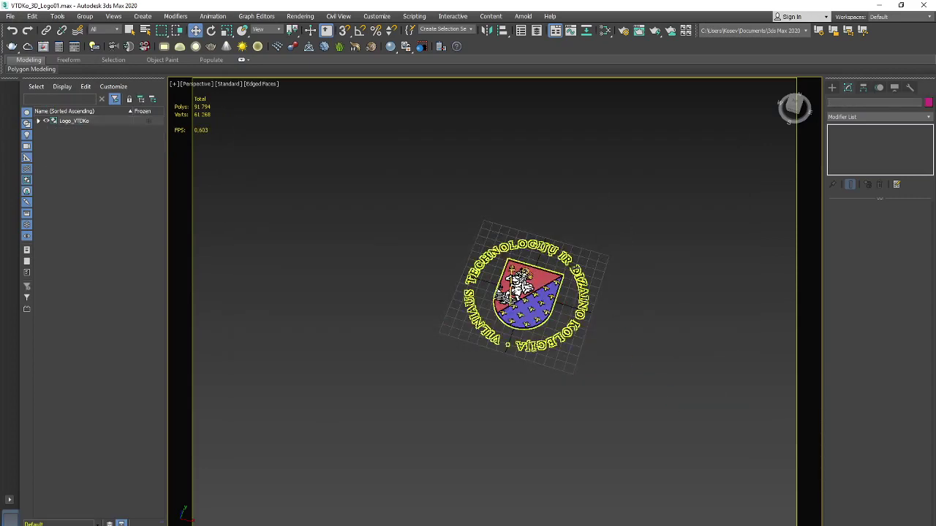
Rotate the Logo_VTDKo group 90° about X with angle snap so it stands upright
click(577, 264)
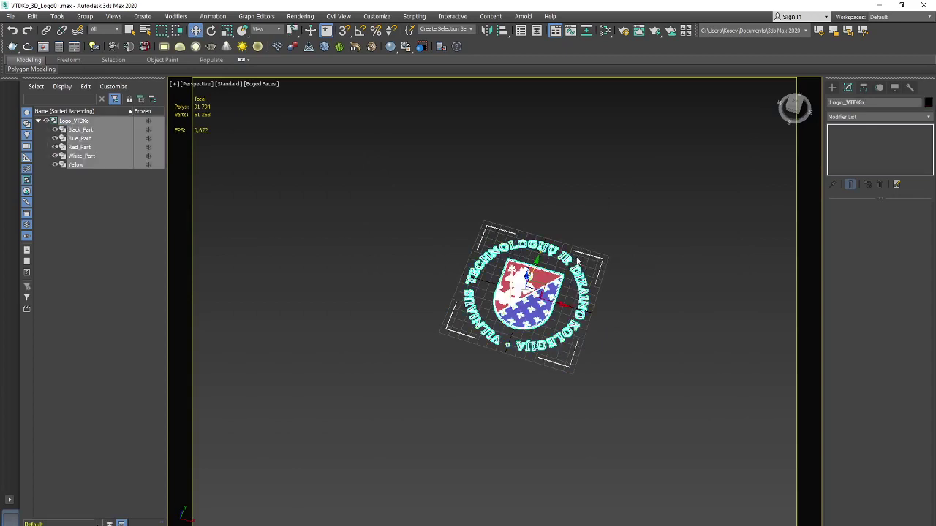
key(e)
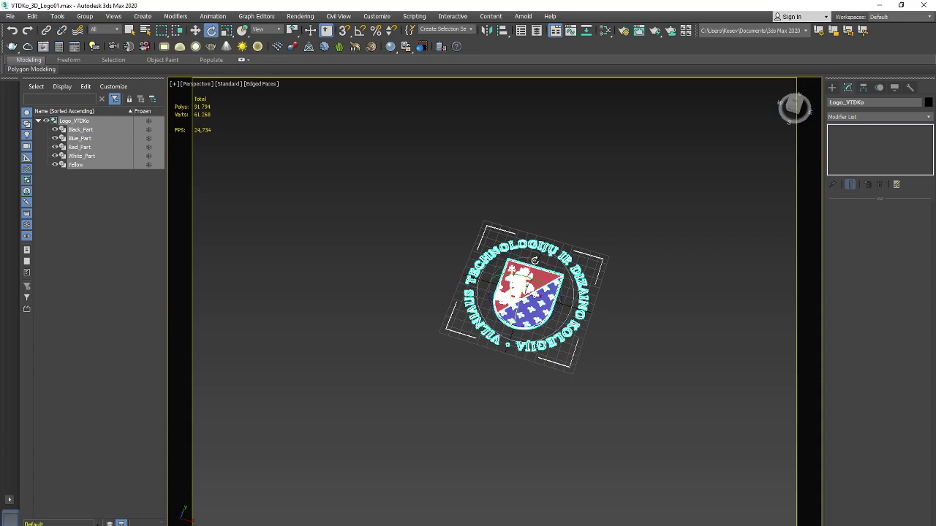
drag(533, 272, 544, 265)
click(359, 30)
drag(533, 241, 533, 285)
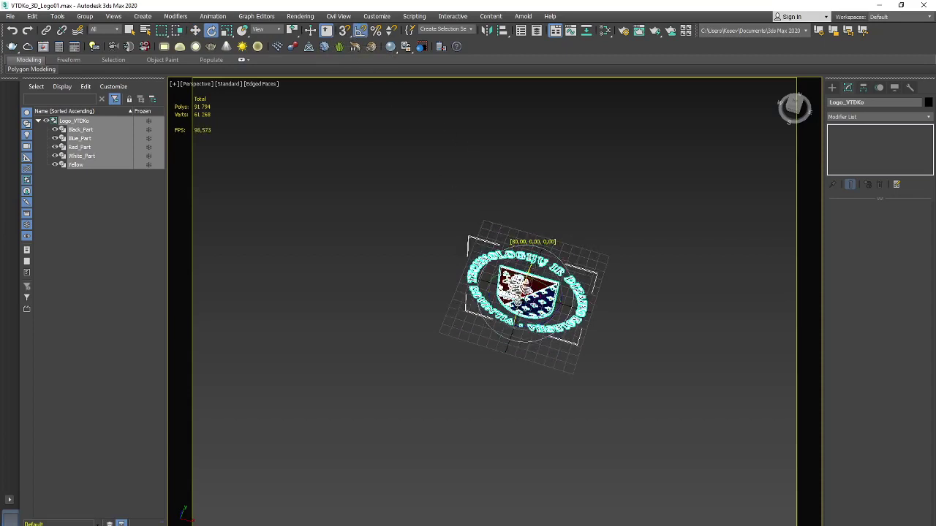
click(632, 231)
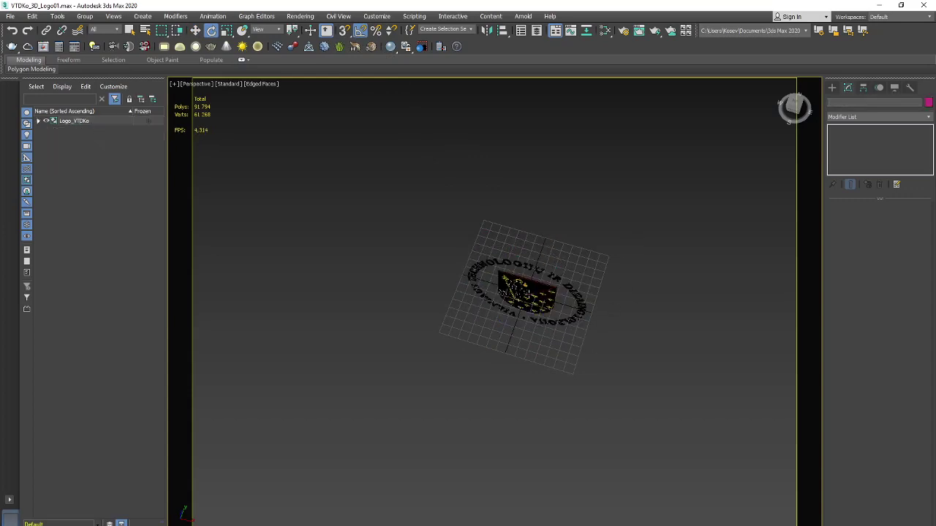
Move the logo group straight up above the ground grid and bring up the Create panel
click(565, 276)
mouse_move(595, 356)
alt+middle_down()
mouse_move(611, 314)
mouse_move(595, 295)
mouse_move(605, 290)
alt+middle_up()
scroll(607, 290, up, 2)
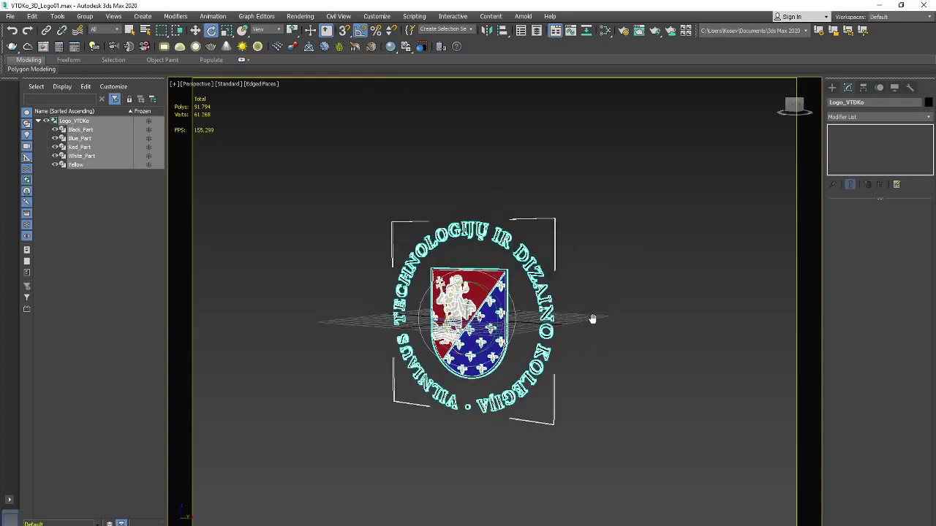
scroll(592, 322, up, 3)
scroll(592, 322, down, 3)
click(605, 293)
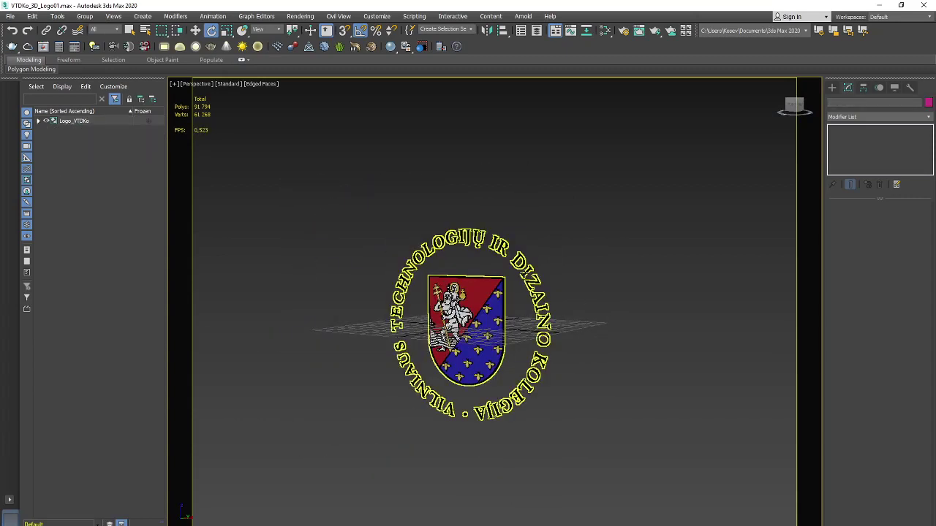
click(526, 280)
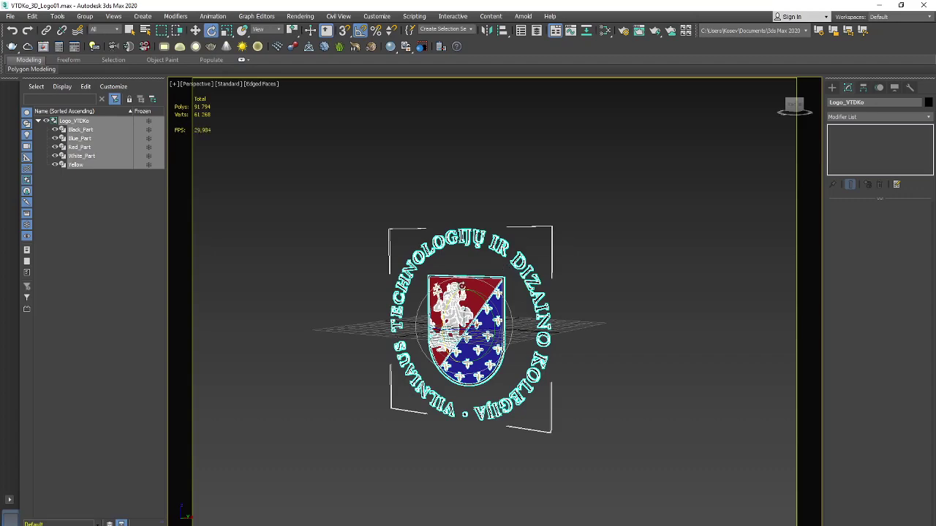
key(w)
drag(503, 326, 504, 219)
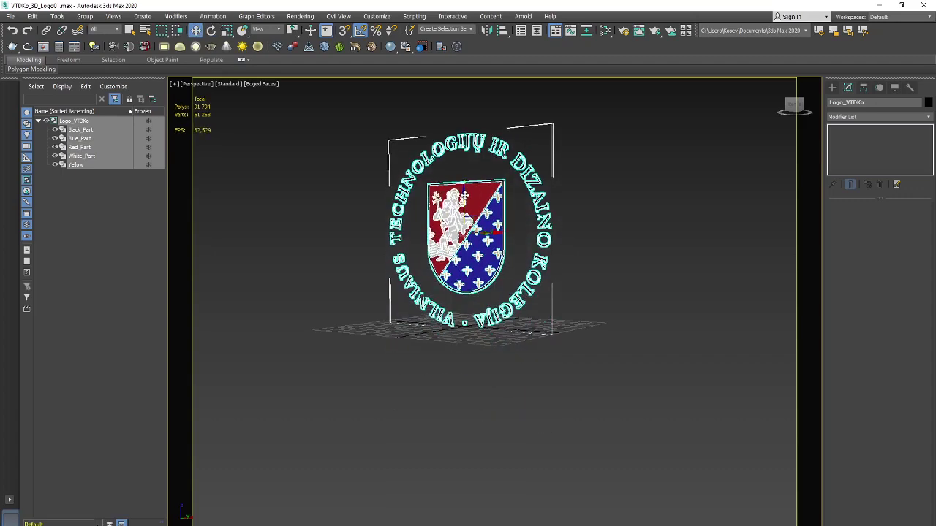
click(585, 320)
mouse_move(588, 311)
alt+middle_down()
mouse_move(613, 345)
mouse_move(616, 327)
mouse_move(612, 372)
alt+middle_up()
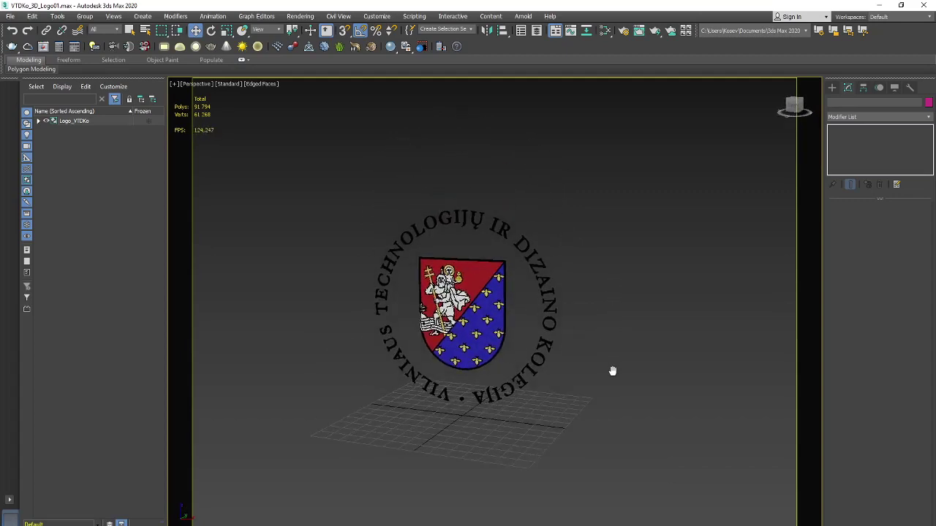
click(832, 87)
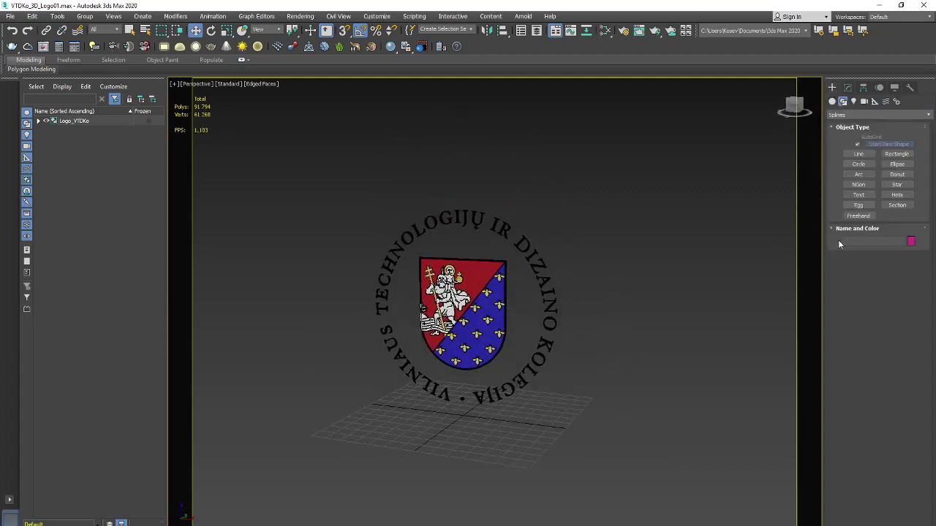
Draw a ChamferCyl from Extended Primitives at the grid centre
click(832, 102)
click(849, 116)
click(852, 134)
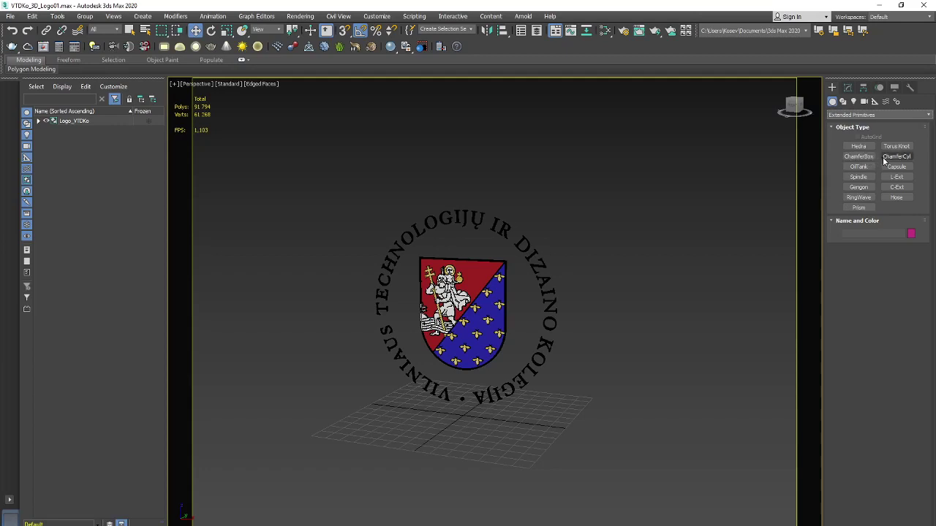
click(892, 156)
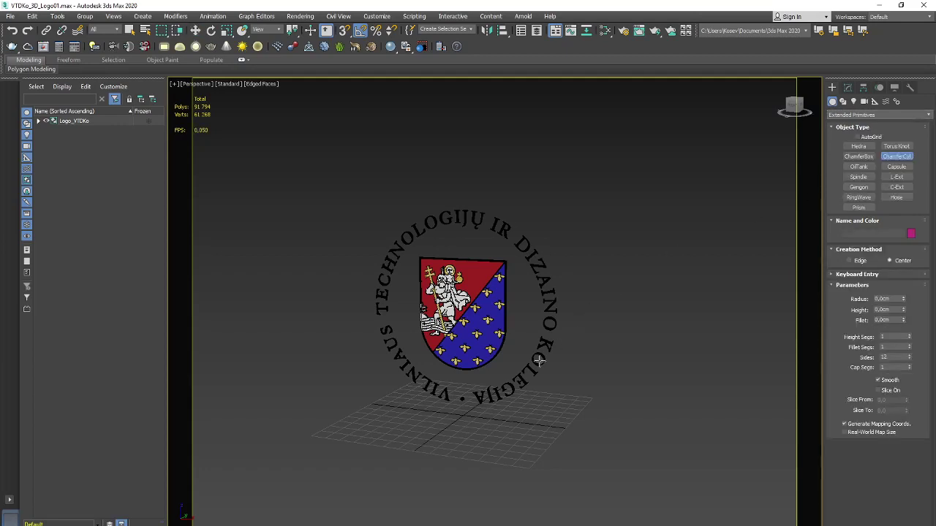
drag(458, 414, 752, 505)
click(591, 94)
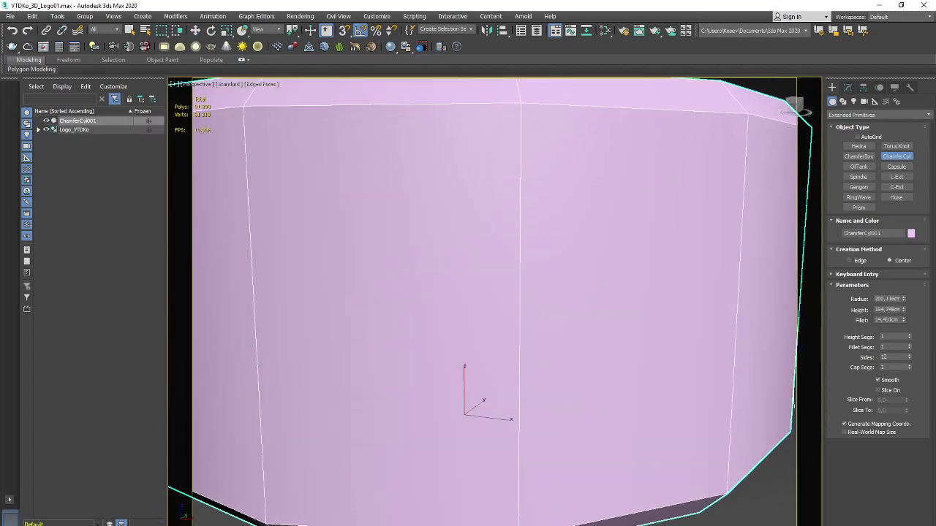
click(794, 299)
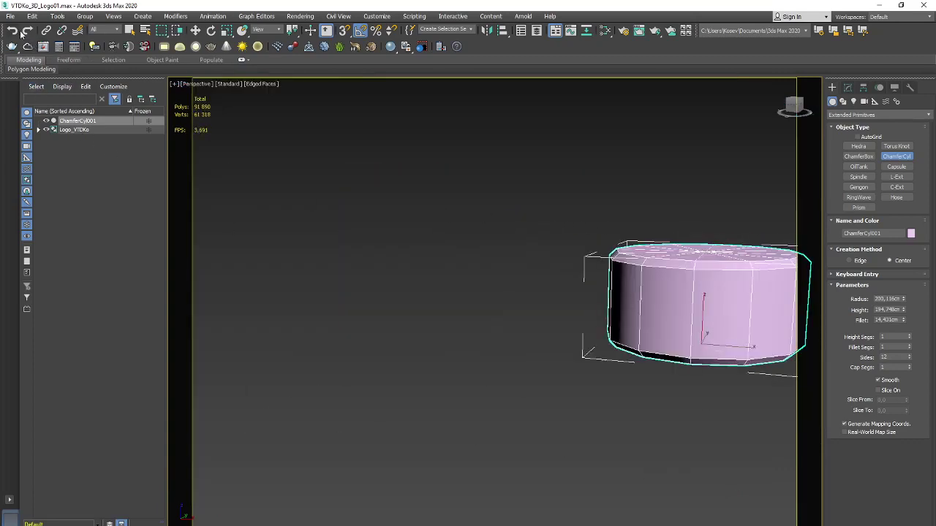
Switch to four viewports and select the chamfer cylinder framed in the Top view
click(196, 29)
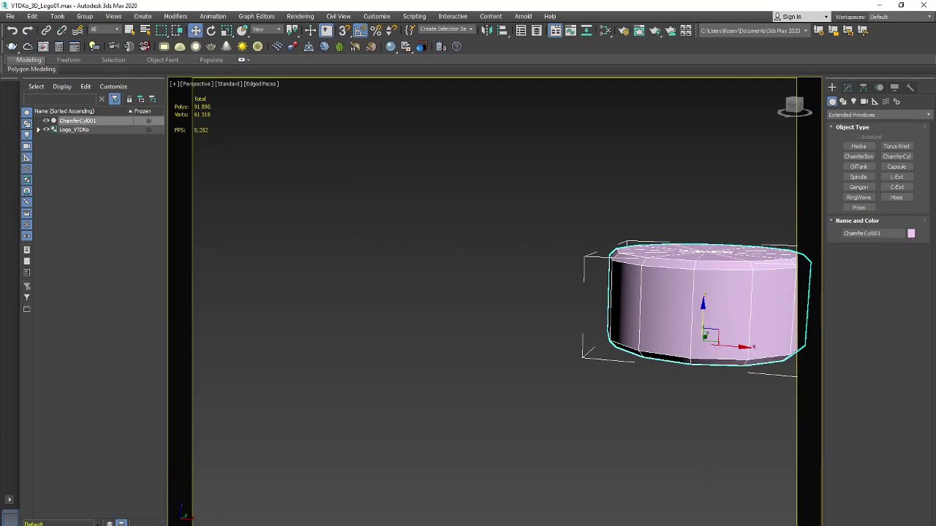
click(432, 319)
middle_drag(470, 328, 322, 341)
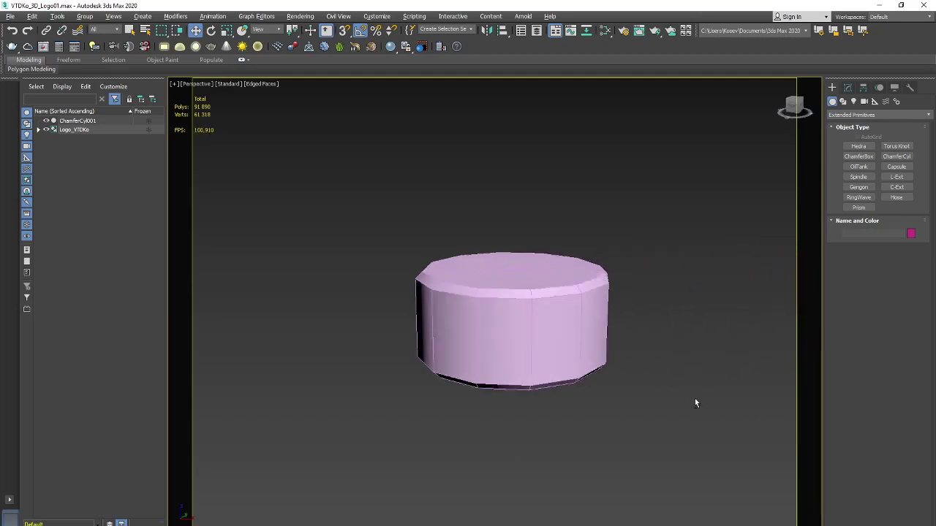
alt+middle_drag(695, 399, 668, 411)
scroll(671, 394, up, 5)
scroll(671, 395, down, 3)
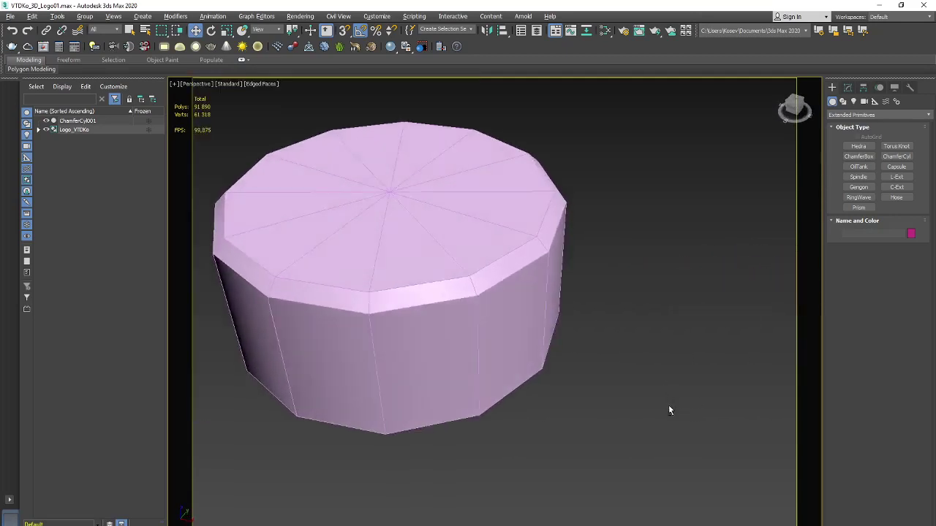
key(alt+w)
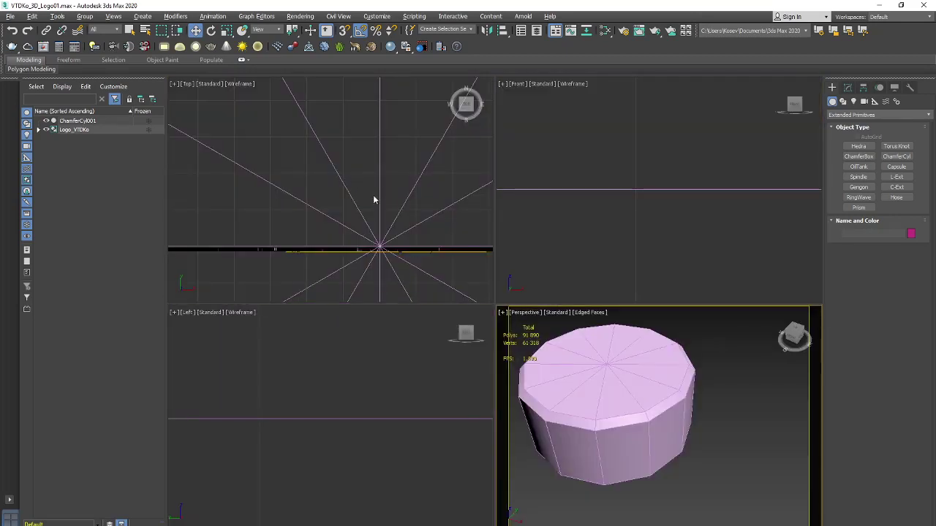
click(373, 196)
key(z)
scroll(366, 219, down, 2)
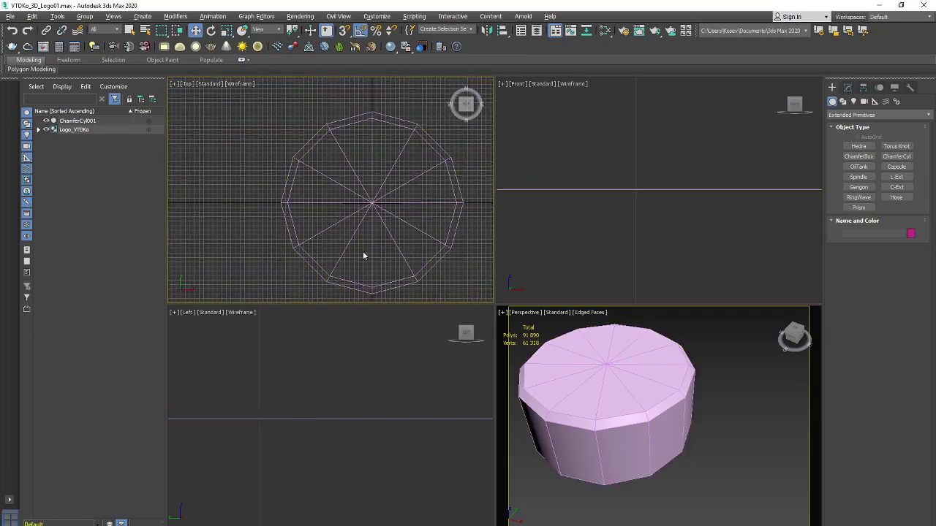
click(452, 230)
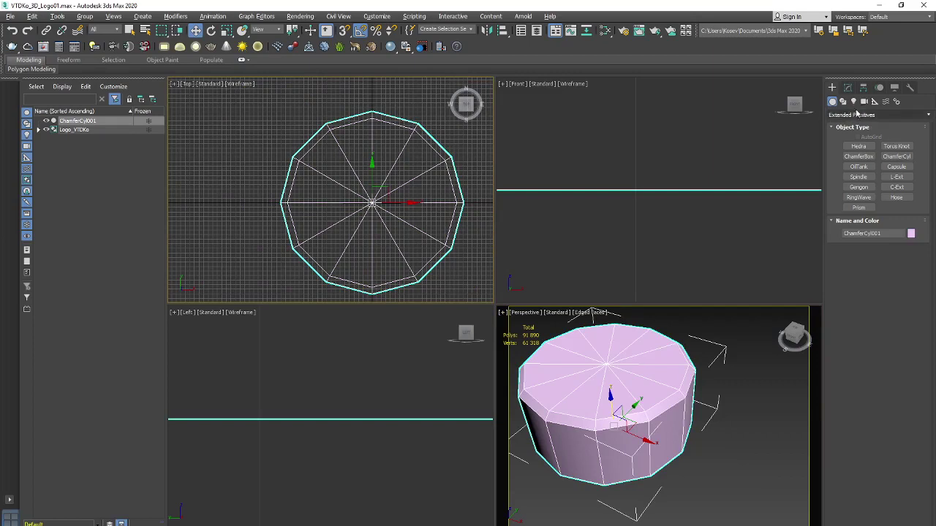
Give the chamfer cylinder 30 sides
click(847, 88)
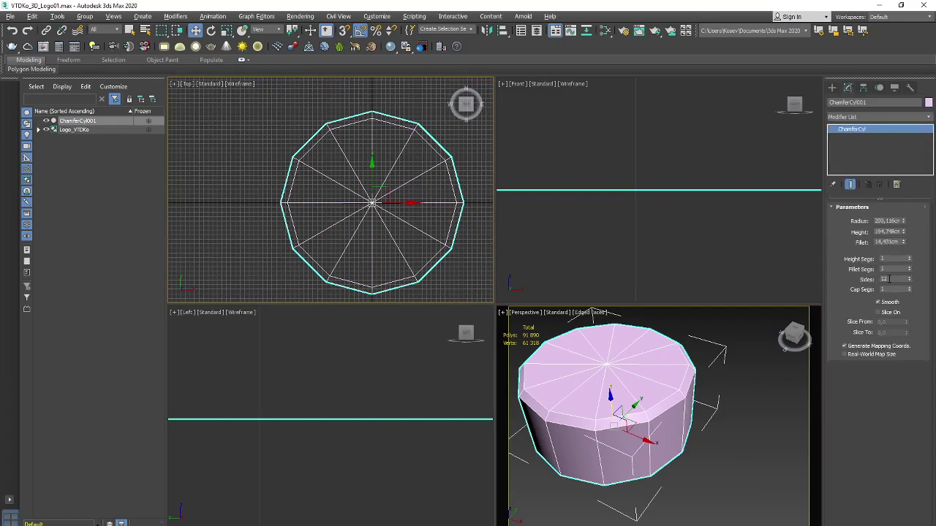
double_click(891, 278)
text(4)
key(Return)
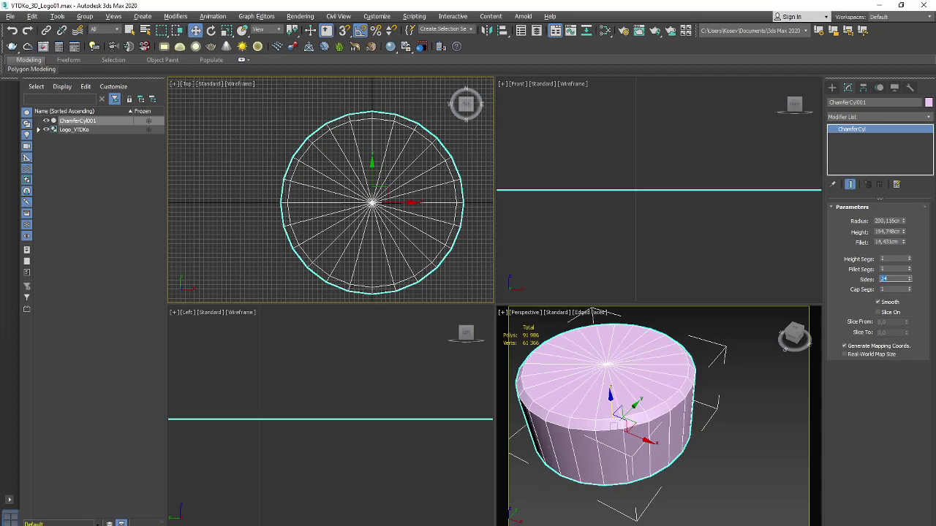
text(30)
key(Return)
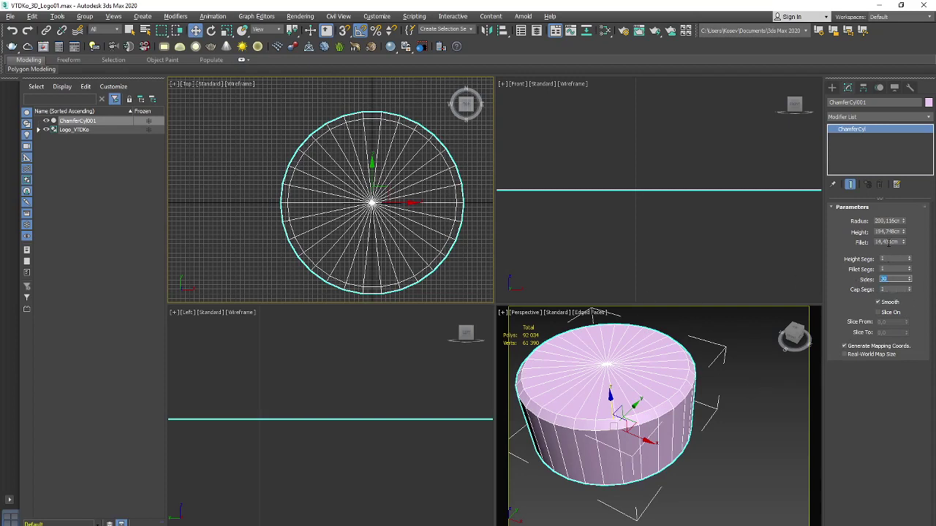
Set the cylinder's radius and height to 200 cm
click(881, 220)
double_click(886, 221)
text(2)
text(00)
key(Tab)
text(20)
key(Tab)
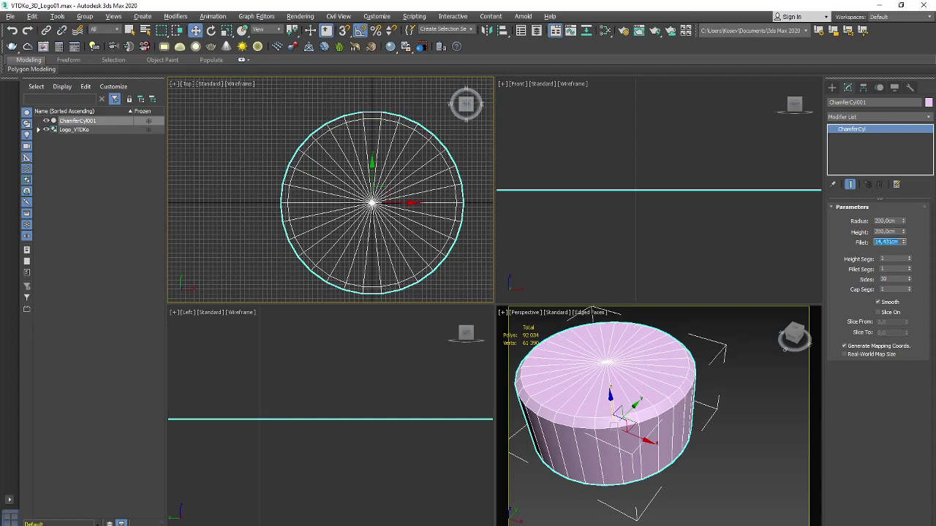
text(10)
key(Return)
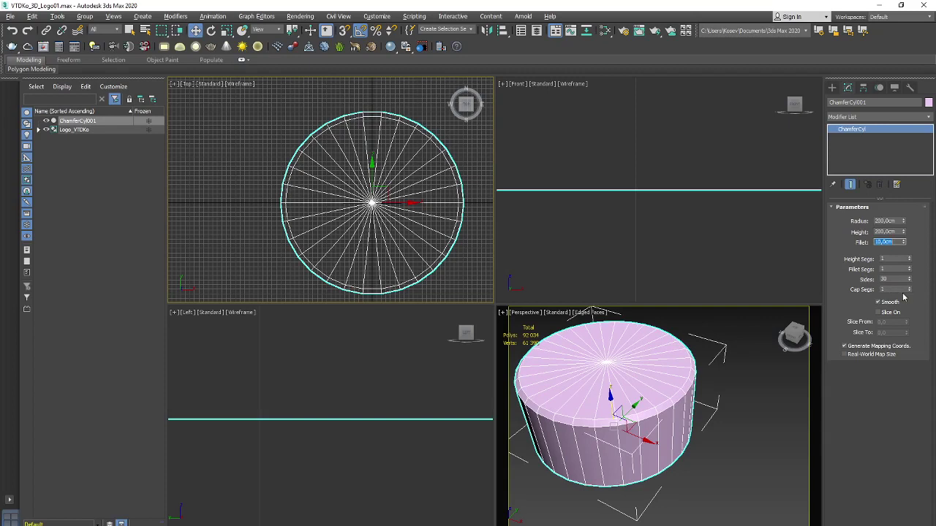
Set 4 fillet segments and a 20 cm fillet, keeping cap segments at 1
click(911, 288)
click(910, 289)
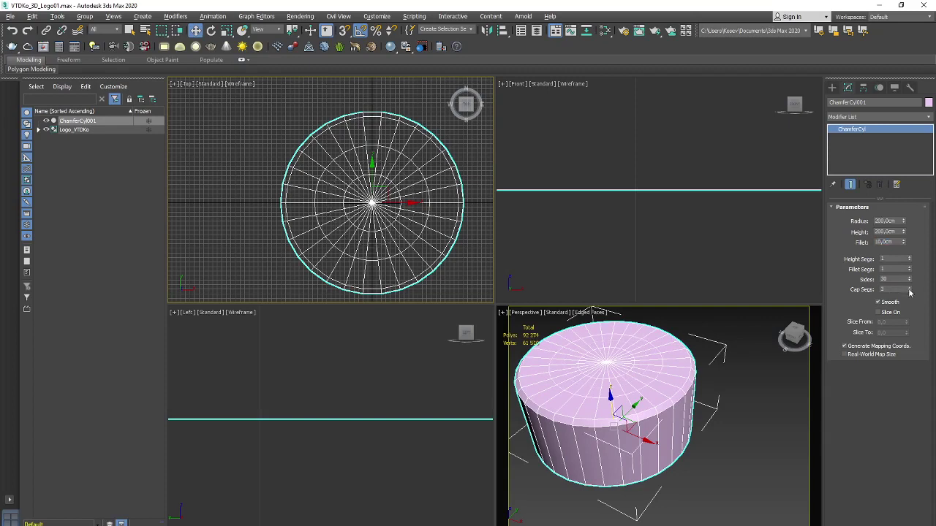
click(910, 292)
click(911, 292)
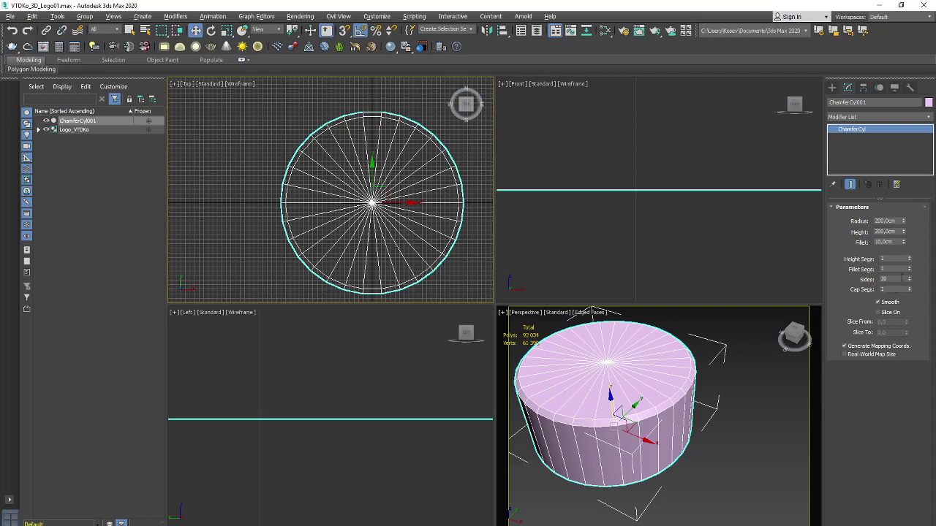
click(910, 270)
click(911, 270)
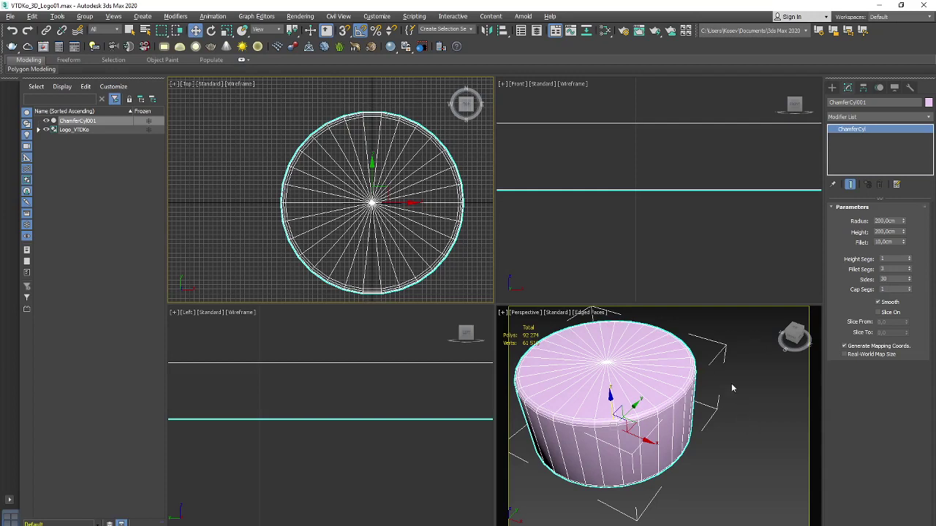
click(910, 270)
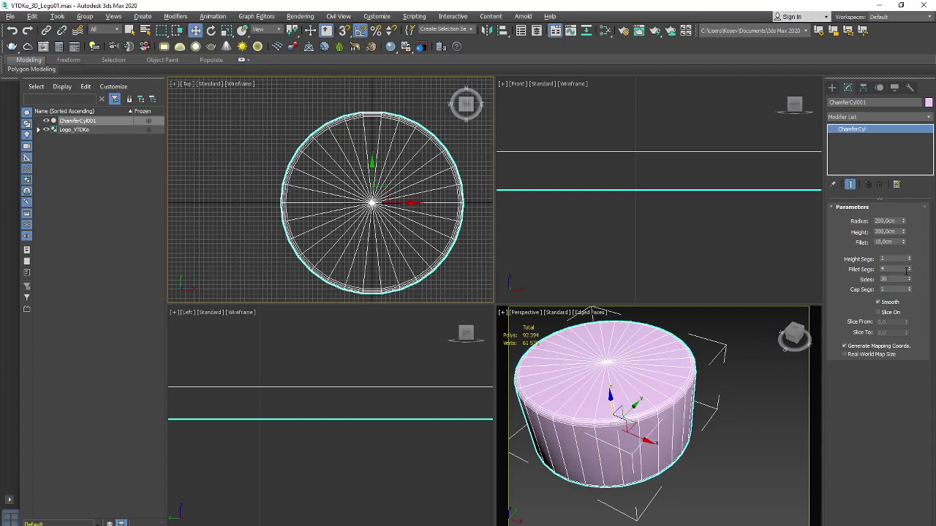
double_click(893, 242)
text(20)
key(Return)
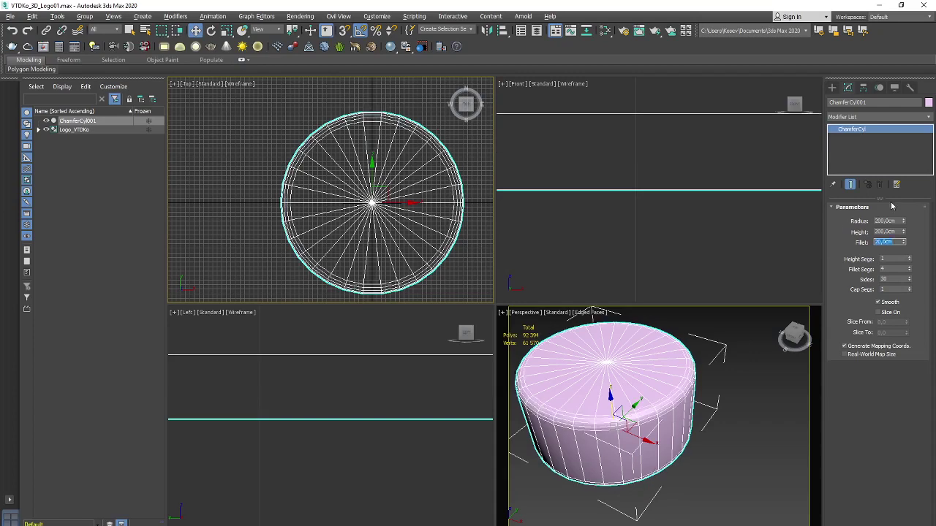
click(742, 364)
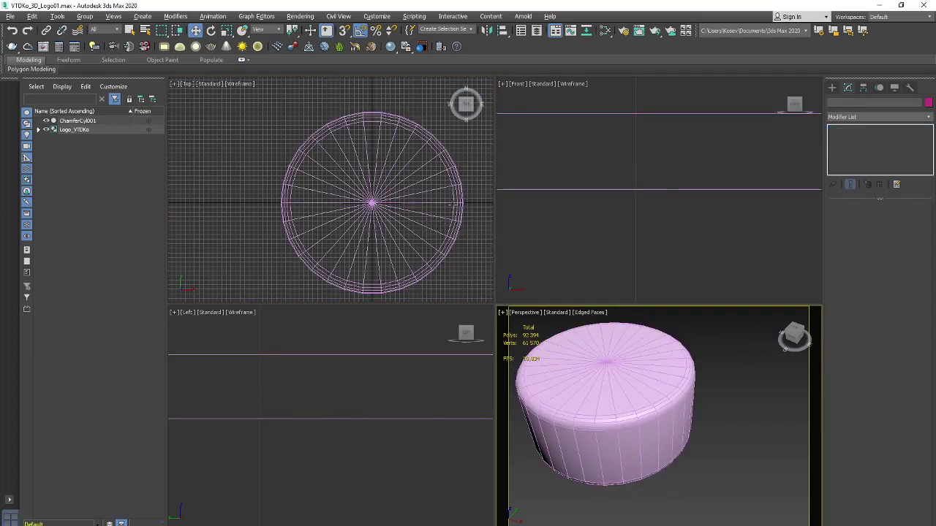
click(444, 202)
Convert the chamfer cylinder to Editable Poly and delete its bottom half of polygons
click(434, 195)
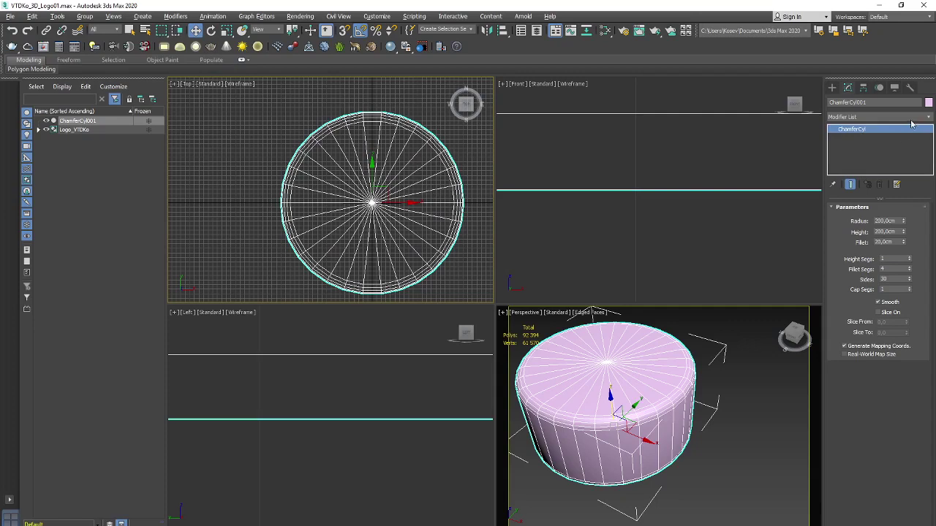
right_click(845, 132)
click(883, 205)
middle_drag(418, 114, 357, 107)
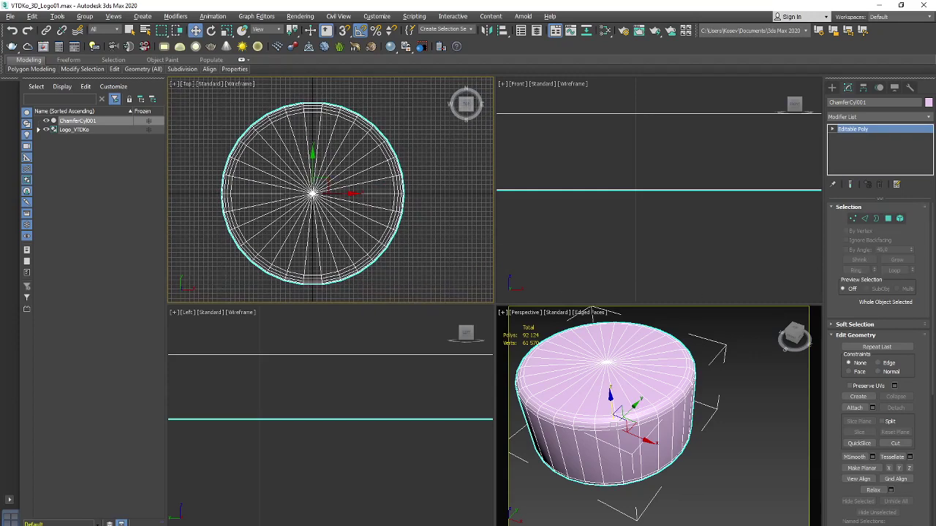
click(888, 218)
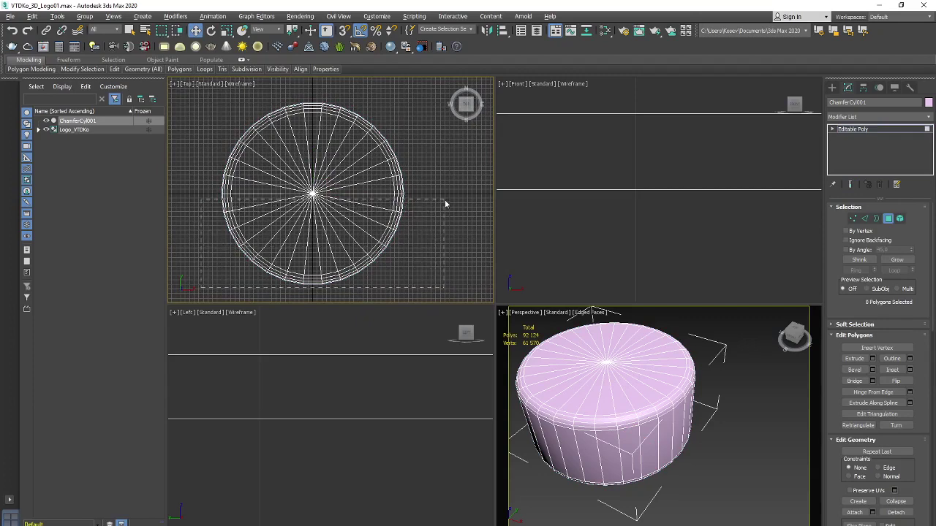
drag(444, 199, 445, 199)
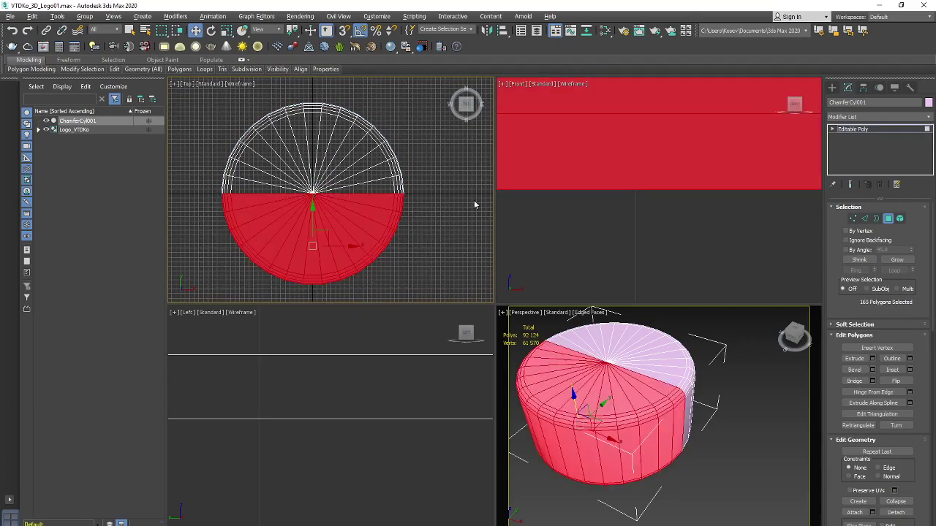
key(Delete)
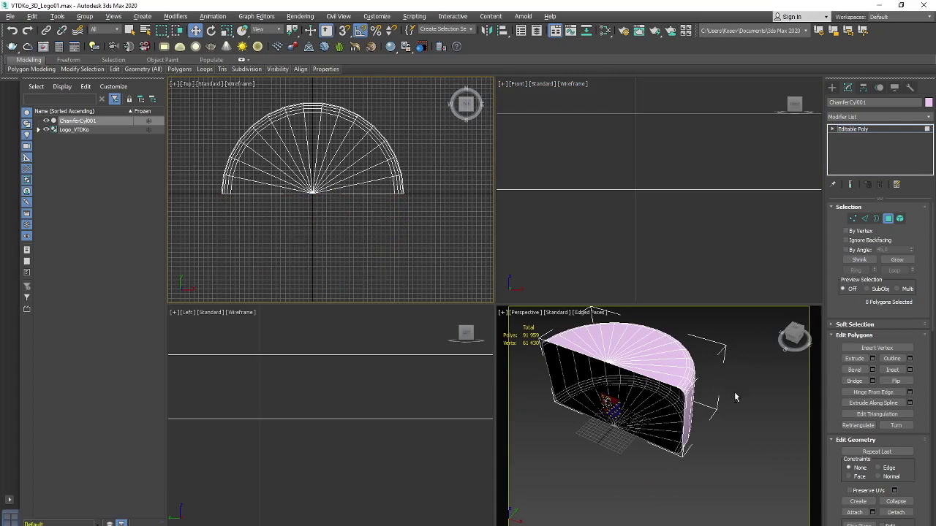
Delete the 15 cap polygons of the half-cylinder in the maximized Perspective view
mouse_move(725, 379)
alt+middle_down()
mouse_move(748, 322)
mouse_move(734, 339)
alt+middle_up()
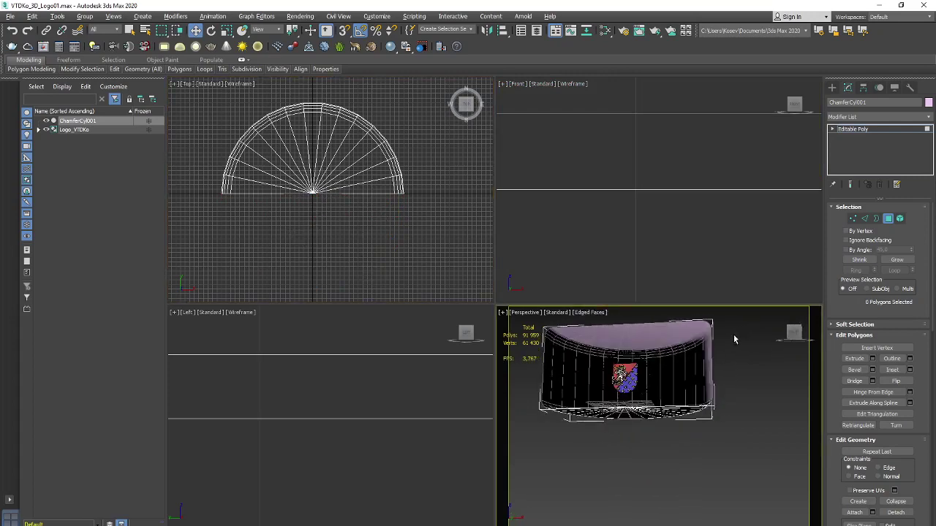
key(alt+w)
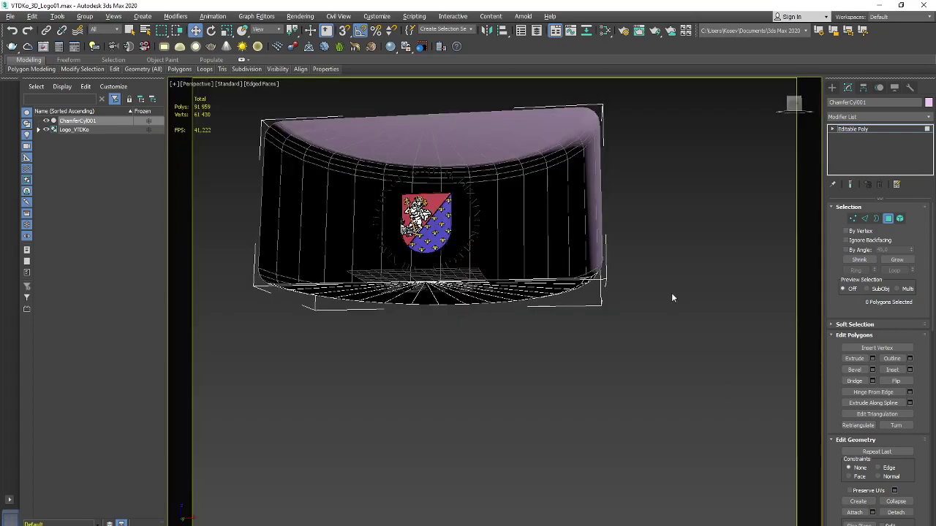
alt+middle_drag(666, 294, 669, 254)
drag(410, 249, 410, 250)
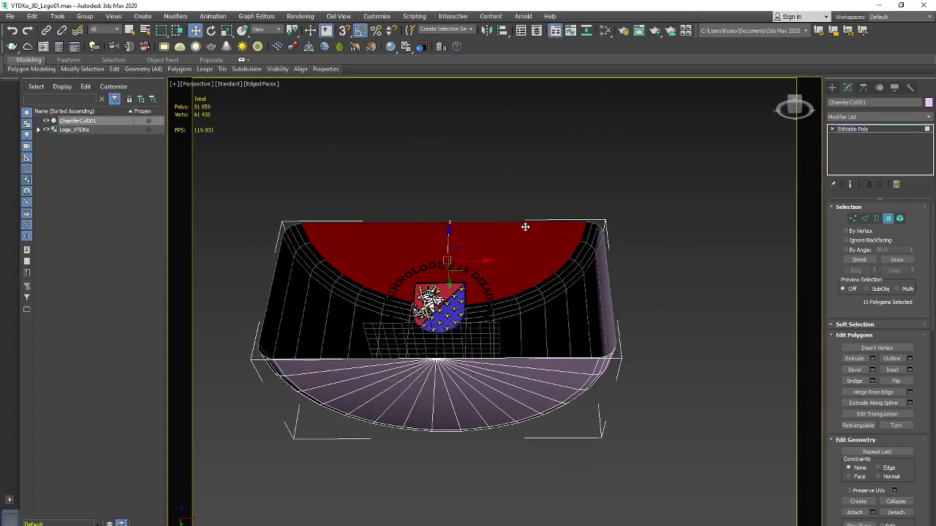
click(525, 225)
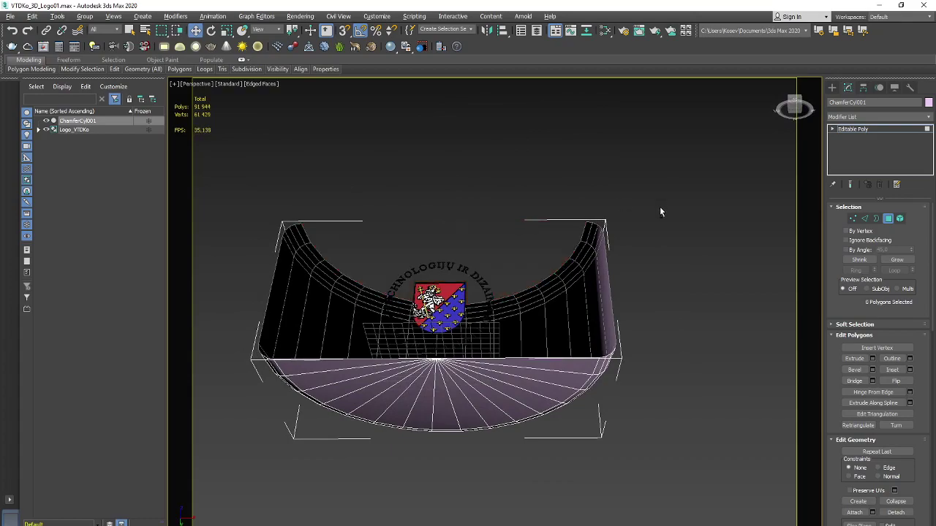
mouse_move(659, 206)
alt+middle_down()
mouse_move(652, 303)
mouse_move(687, 254)
mouse_move(648, 279)
mouse_move(661, 268)
alt+middle_up()
Exit Polygon mode and add a Normal modifier with Flip Normals to ChamferCyl001
click(888, 219)
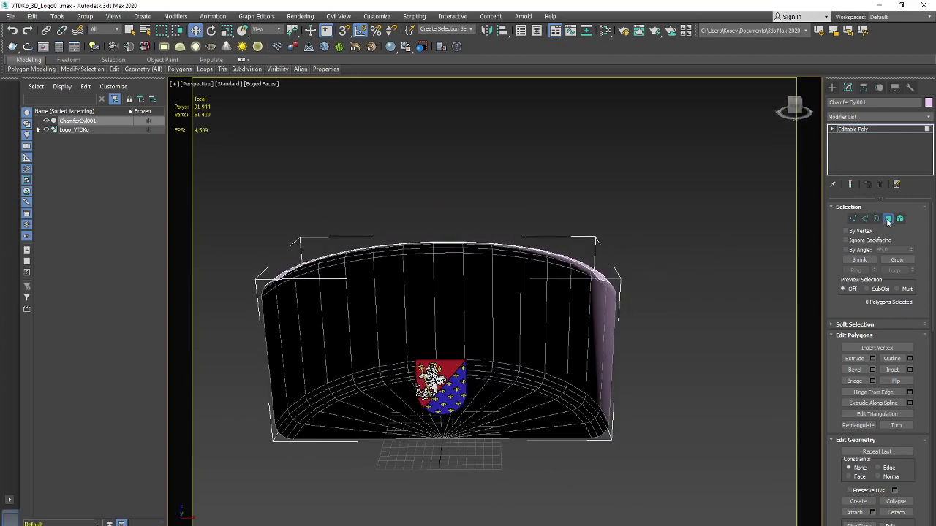
click(641, 265)
key(ctrl+z)
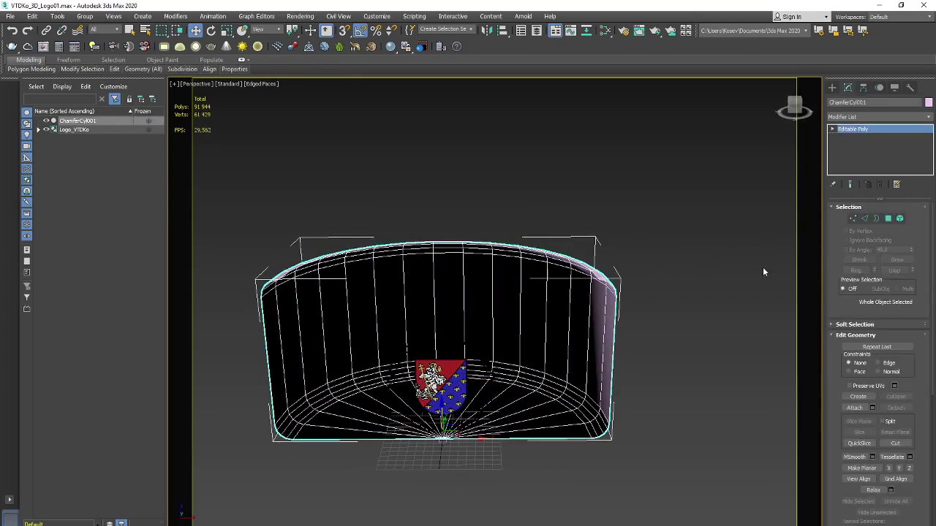
click(927, 117)
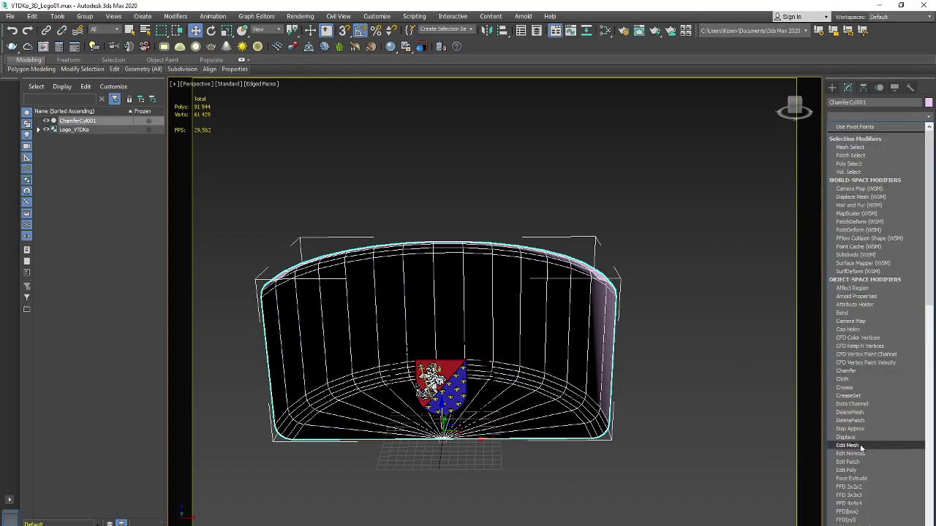
scroll(862, 439, down, 20)
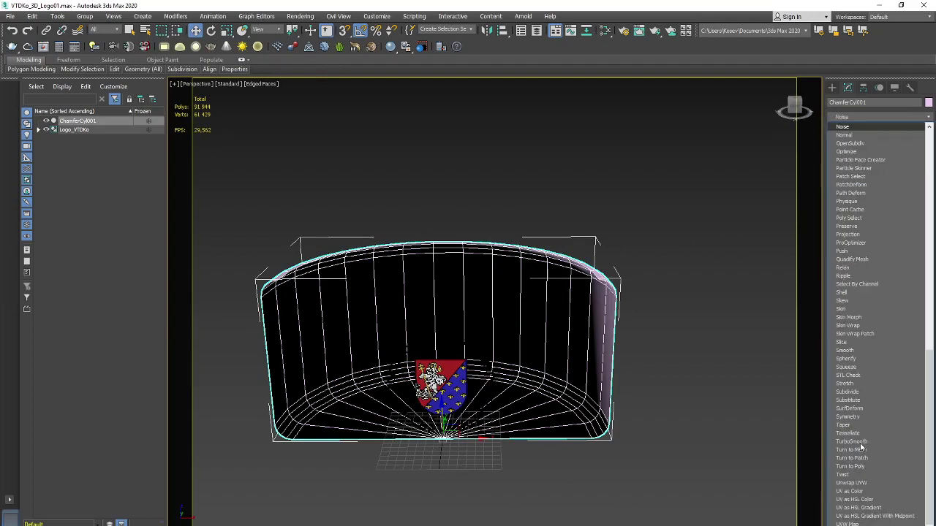
click(862, 132)
click(658, 415)
mouse_move(658, 415)
alt+middle_down()
mouse_move(644, 402)
mouse_move(667, 449)
mouse_move(687, 411)
mouse_move(617, 434)
mouse_move(689, 429)
alt+middle_up()
key(ctrl+z)
mouse_move(685, 396)
alt+middle_down()
mouse_move(673, 415)
mouse_move(630, 423)
mouse_move(658, 396)
alt+middle_up()
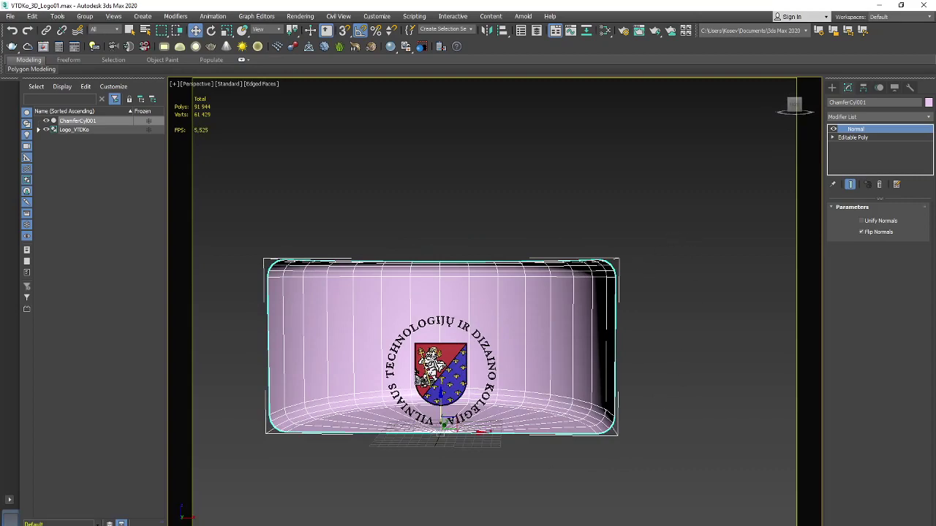
Add a new Arnold Lambert material in the Slate Material Editor and name it Scene_Mat
key(m)
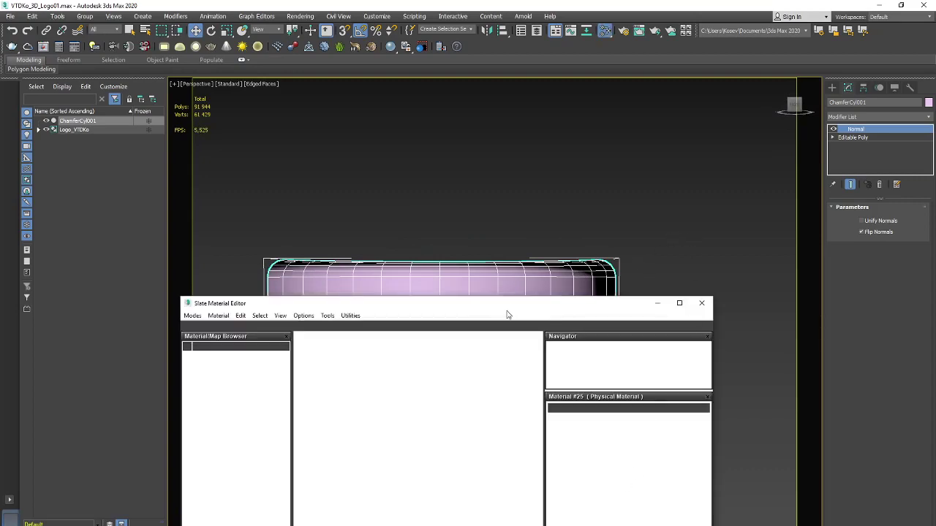
drag(502, 307, 587, 142)
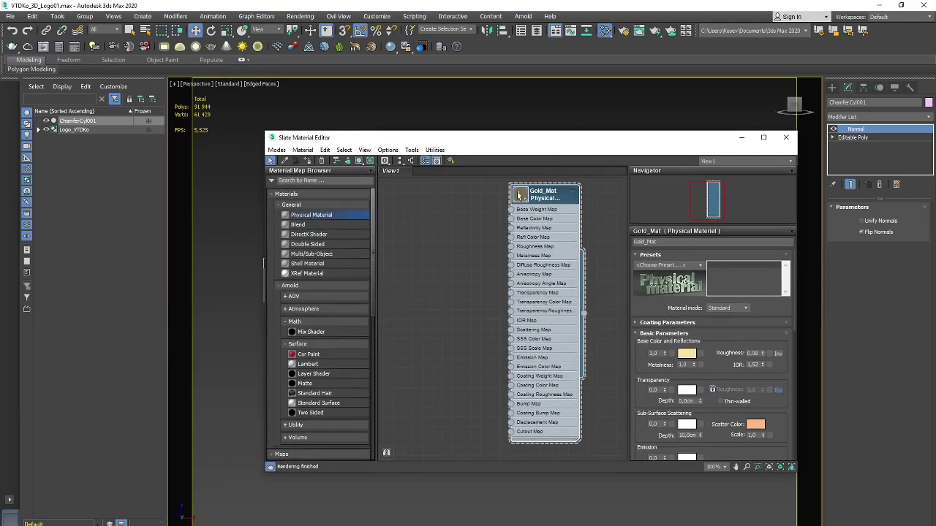
mouse_move(308, 364)
mouse_down()
mouse_move(497, 293)
mouse_move(449, 297)
mouse_up()
mouse_move(504, 137)
mouse_down()
mouse_move(451, 333)
mouse_move(557, 194)
mouse_up()
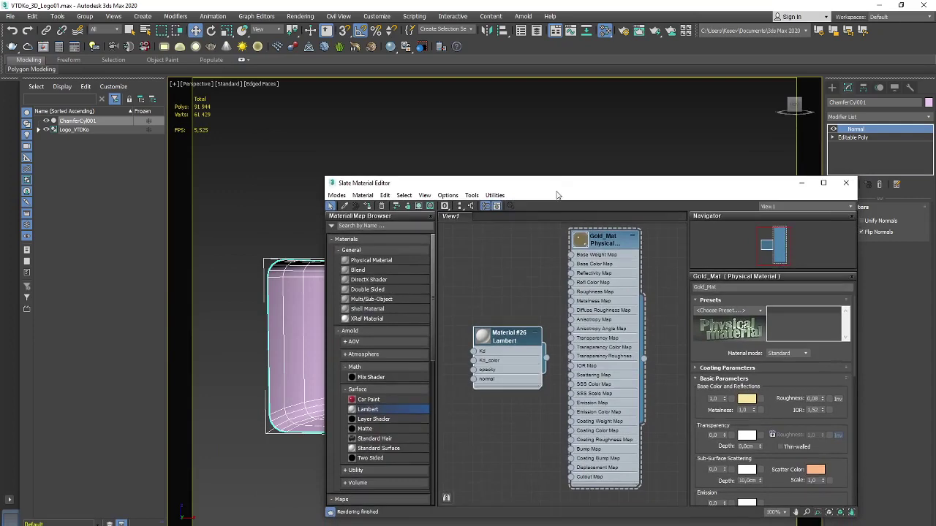
double_click(512, 340)
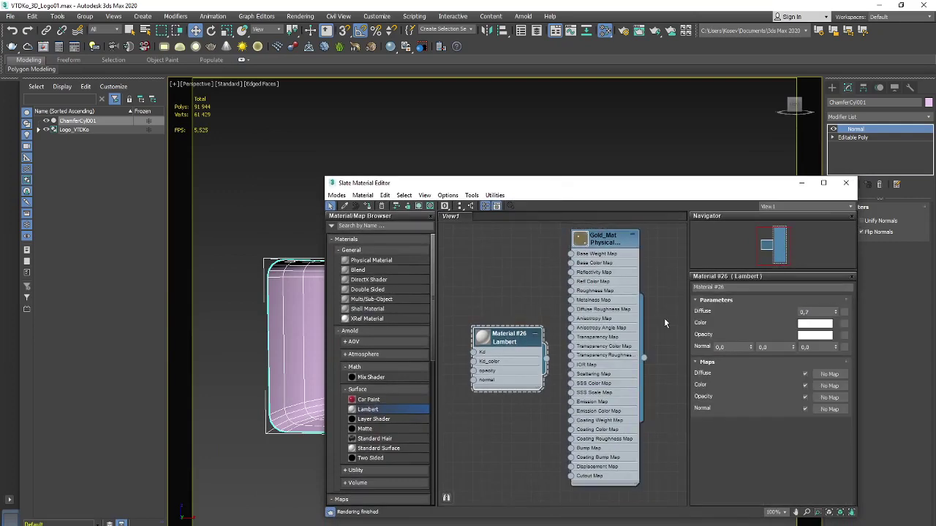
click(730, 288)
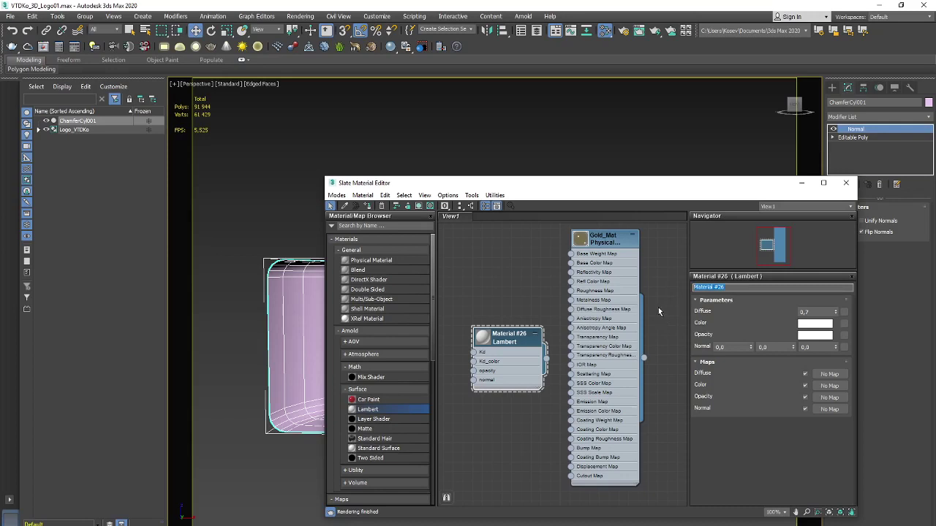
text(Scene_M)
text(at)
click(844, 184)
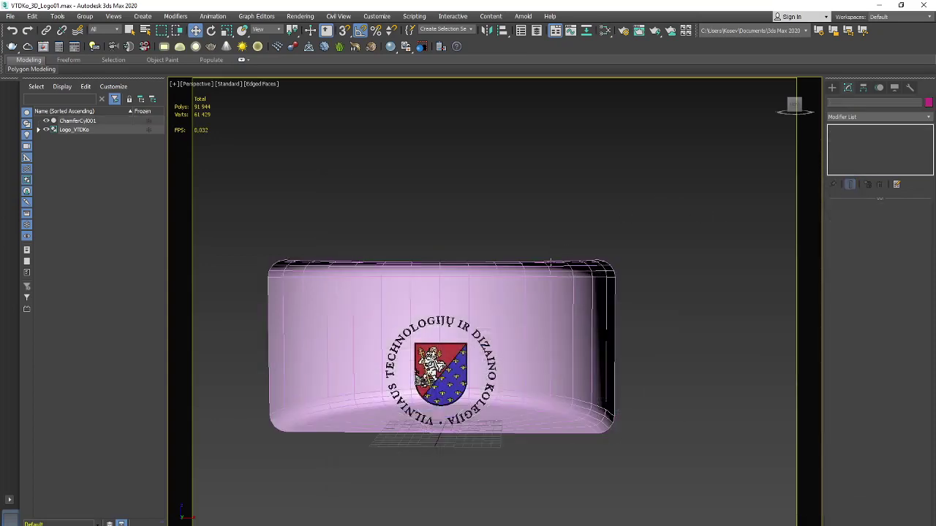
Assign Scene_Mat to the selected backdrop, then orbit to view the now-white backdrop
key(m)
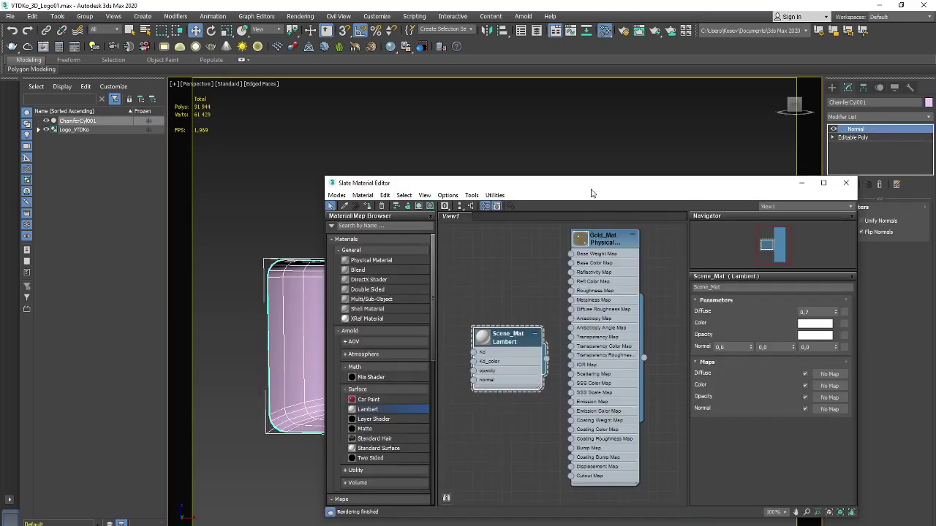
drag(594, 192, 658, 156)
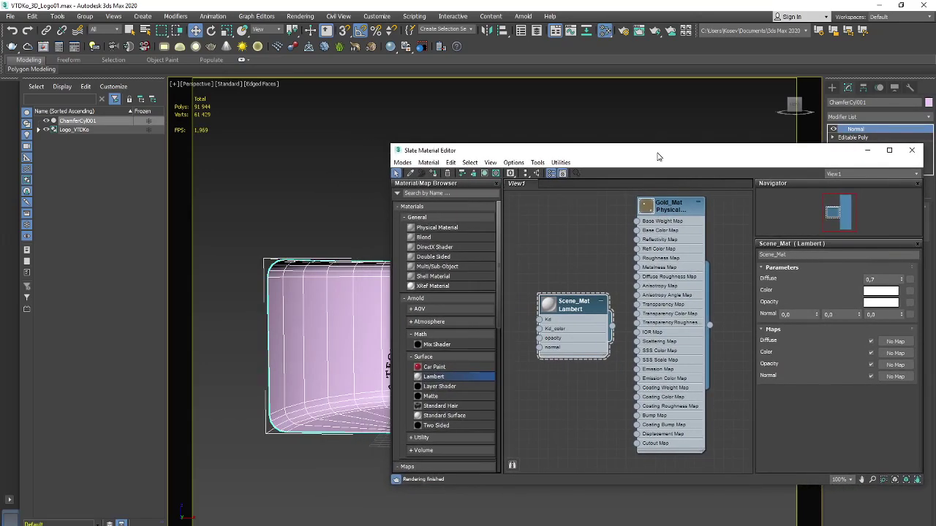
right_click(568, 305)
click(585, 315)
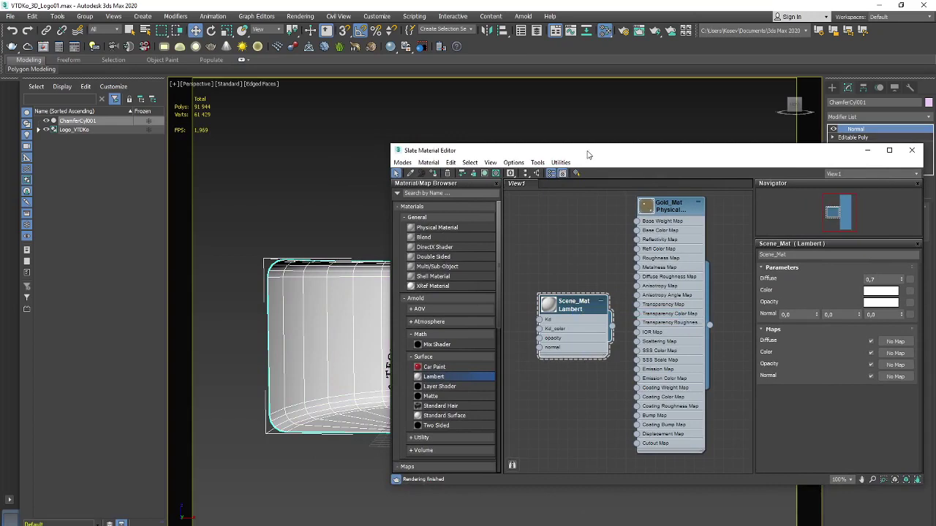
drag(587, 155, 421, 202)
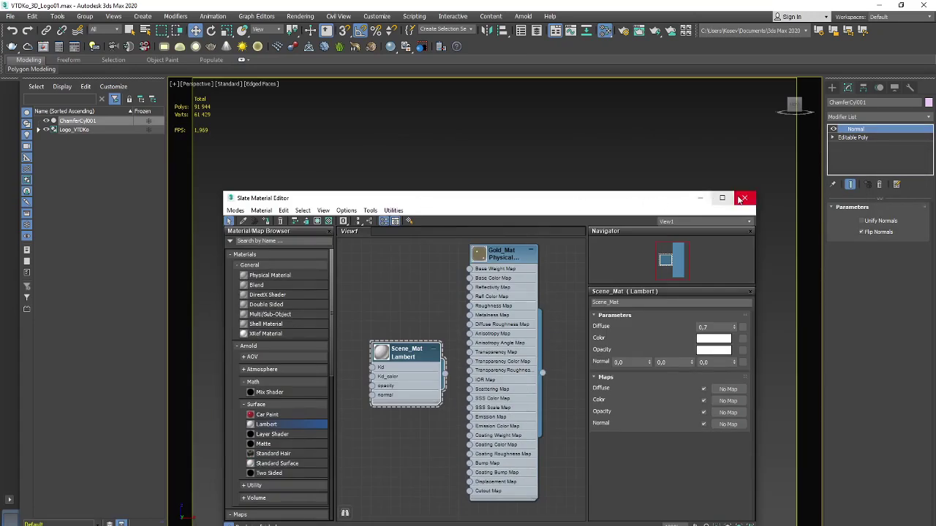
click(742, 199)
click(649, 220)
alt+middle_drag(640, 322, 597, 348)
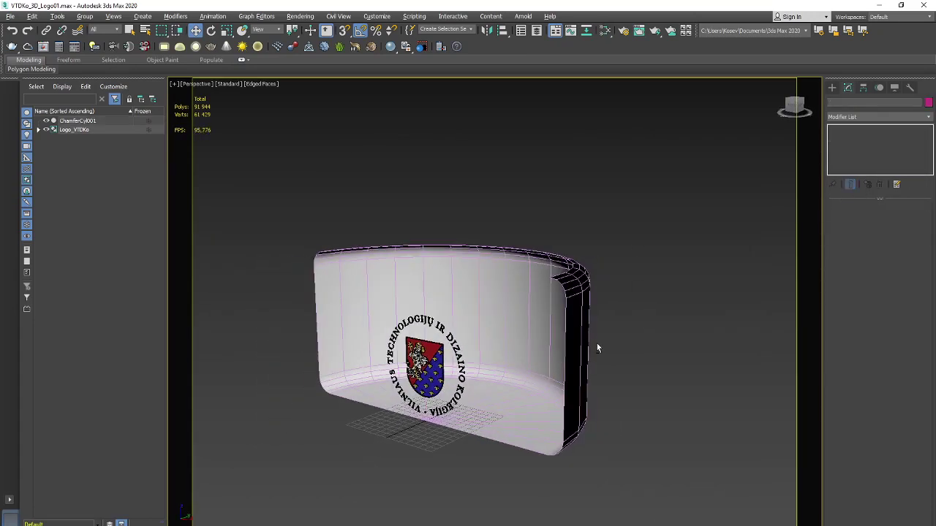
mouse_move(416, 208)
alt+middle_down()
mouse_move(511, 210)
mouse_move(493, 209)
mouse_move(502, 207)
alt+middle_up()
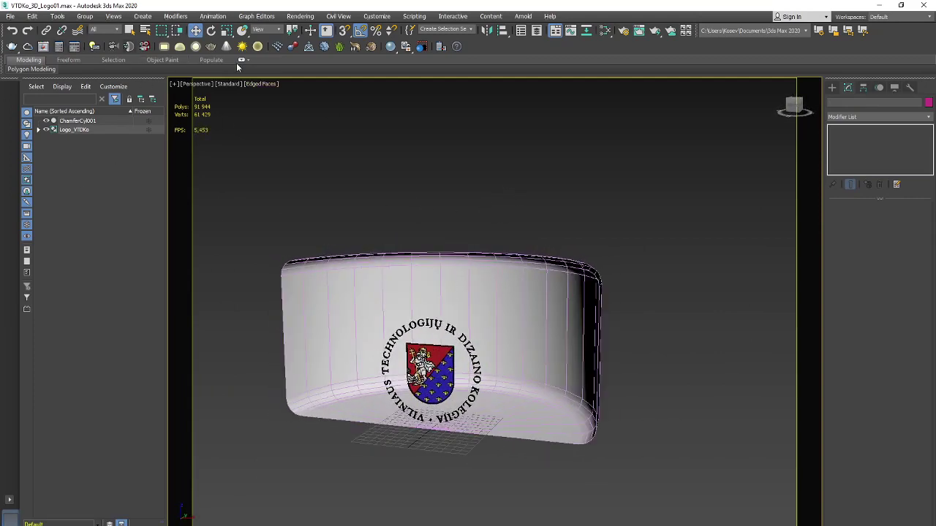
Bring up camera creation and maximize the Top view with the arc near the top
click(832, 88)
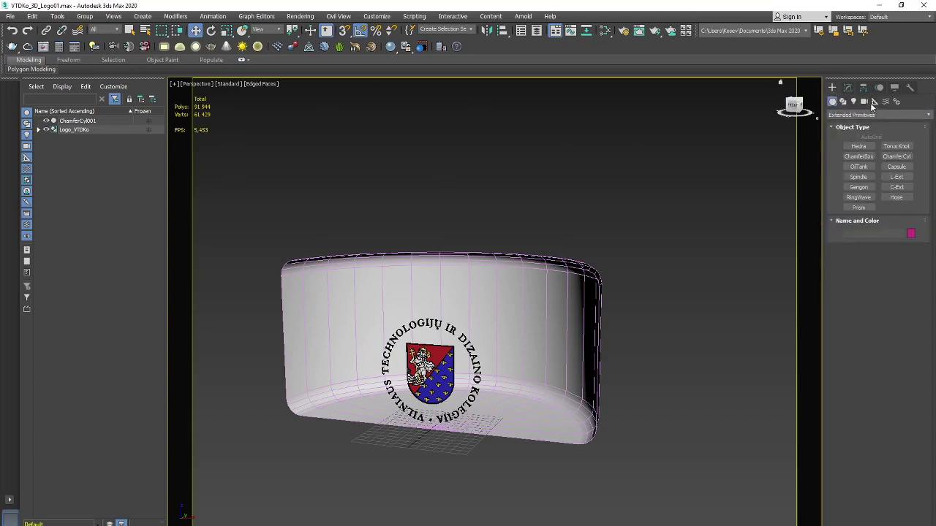
click(864, 102)
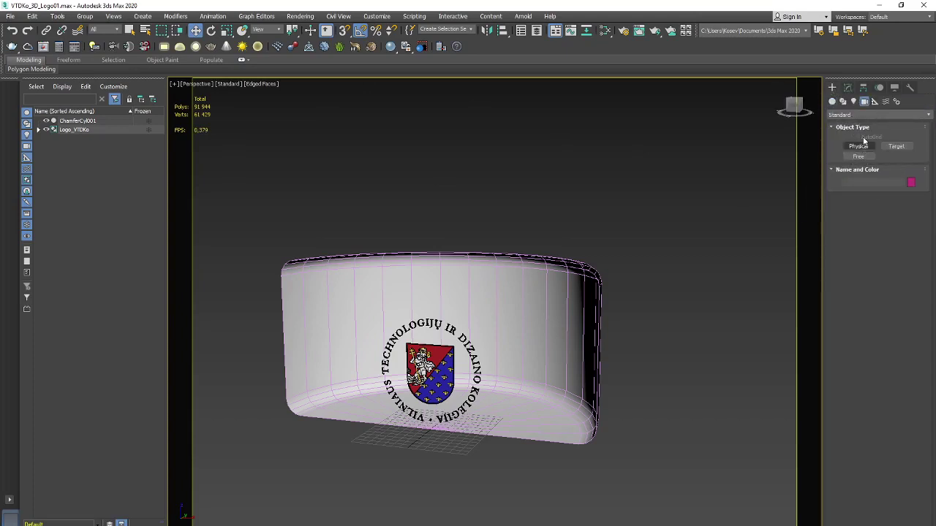
click(852, 113)
click(852, 113)
key(alt+w)
click(381, 219)
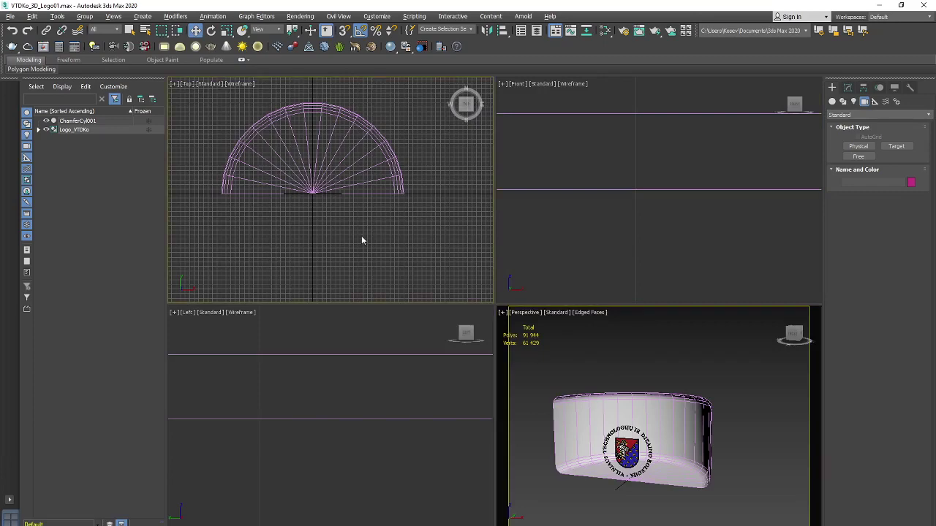
key(alt+w)
middle_drag(573, 422, 490, 341)
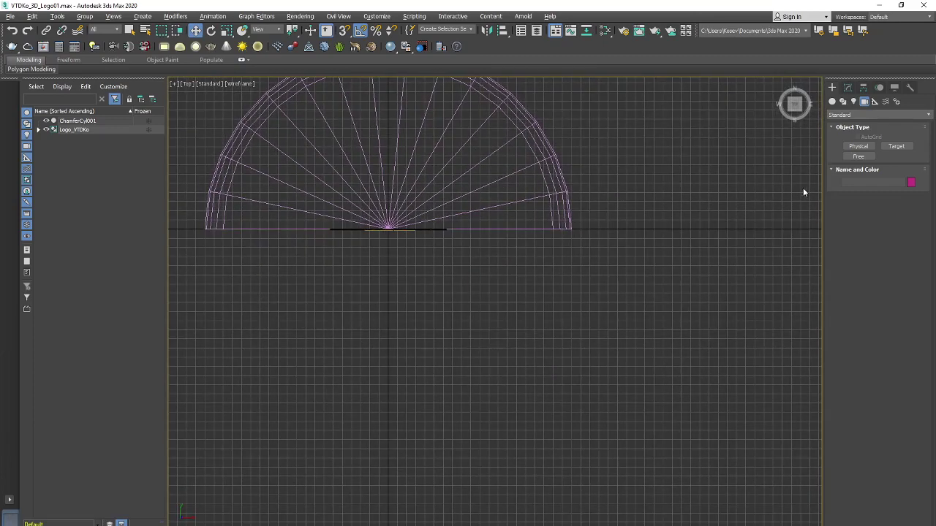
Create a physical target camera below the arc, aimed at the arc's centre
click(859, 146)
drag(514, 386, 375, 223)
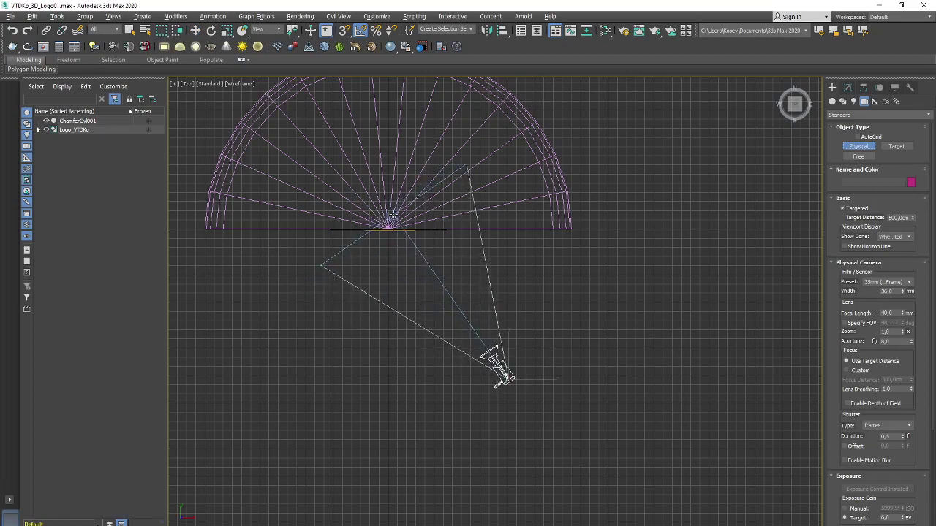
drag(374, 223, 386, 212)
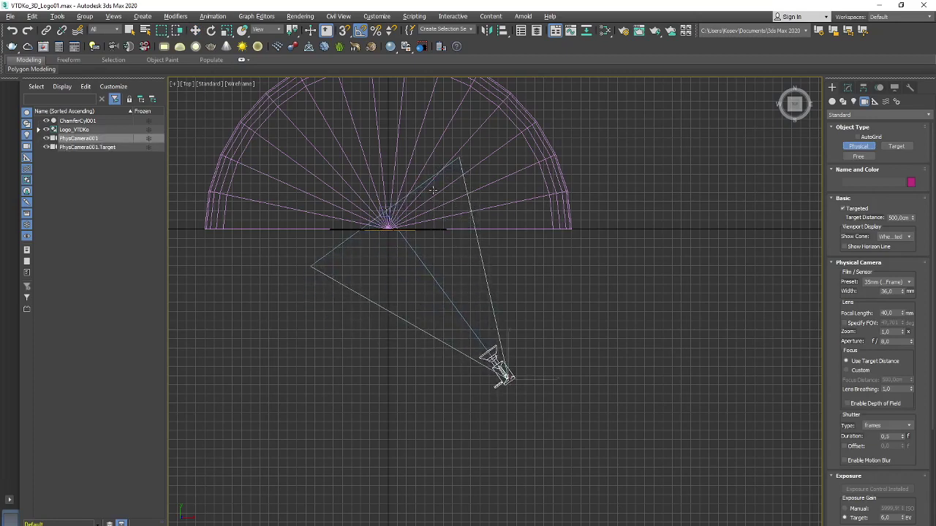
click(196, 31)
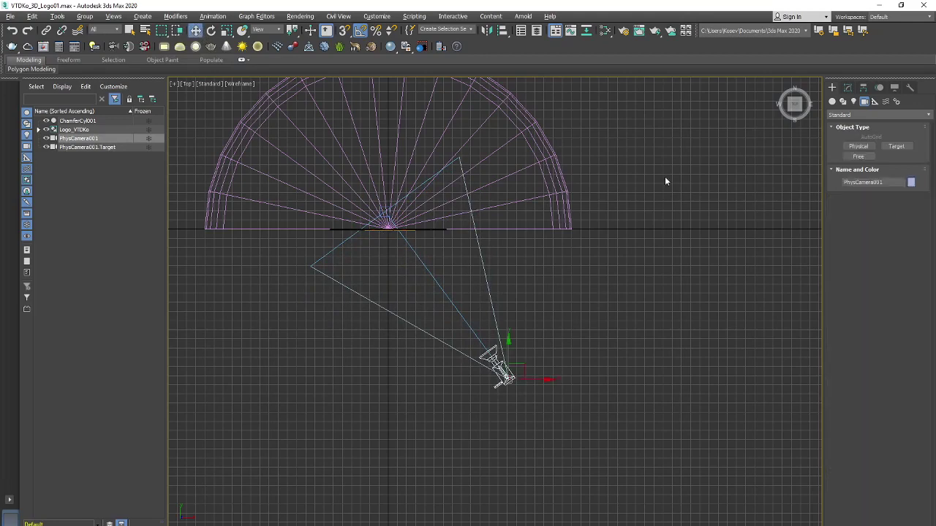
click(643, 269)
Raise PhysCamera001 and its target upward in the perspective view
key(alt+w)
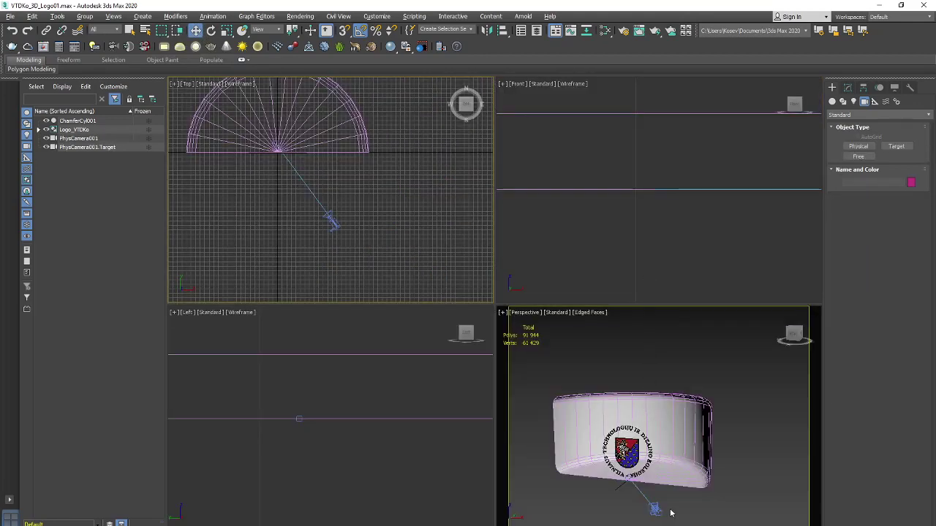
click(657, 509)
key(alt+w)
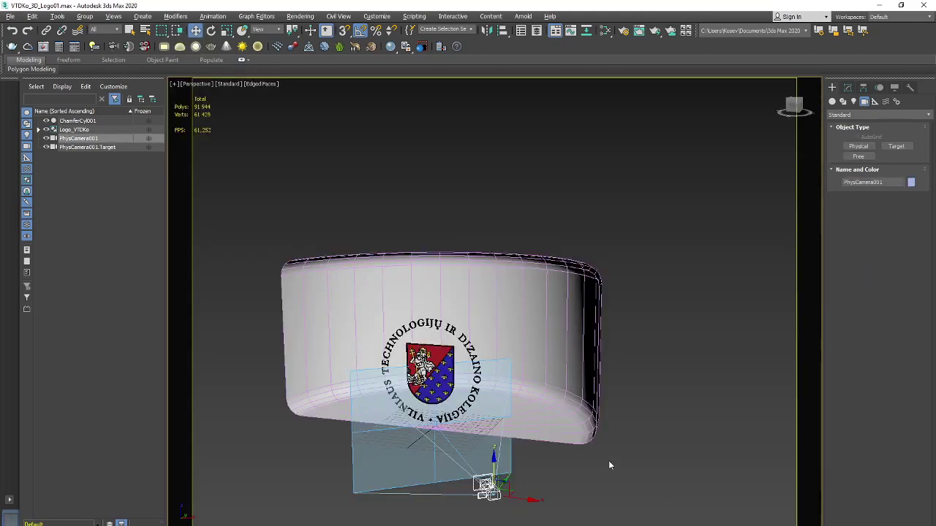
drag(494, 446, 492, 406)
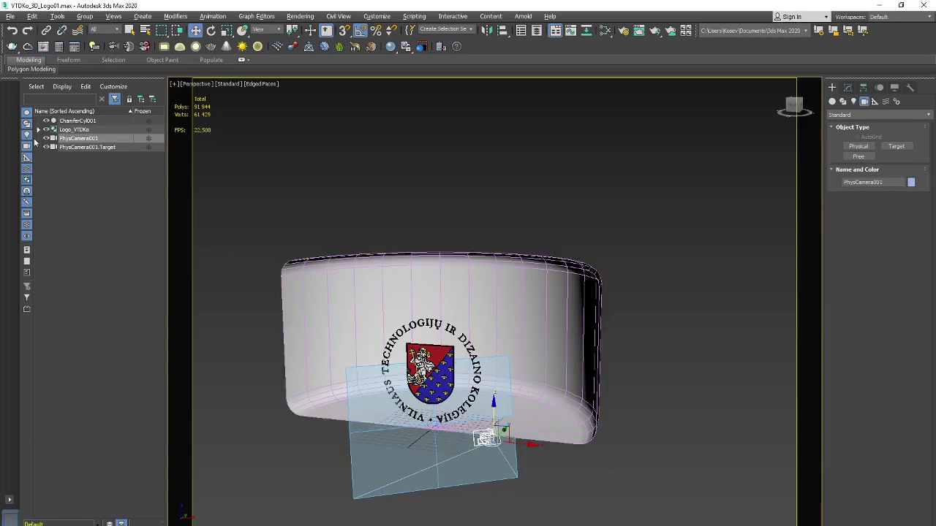
click(71, 149)
drag(434, 391, 433, 330)
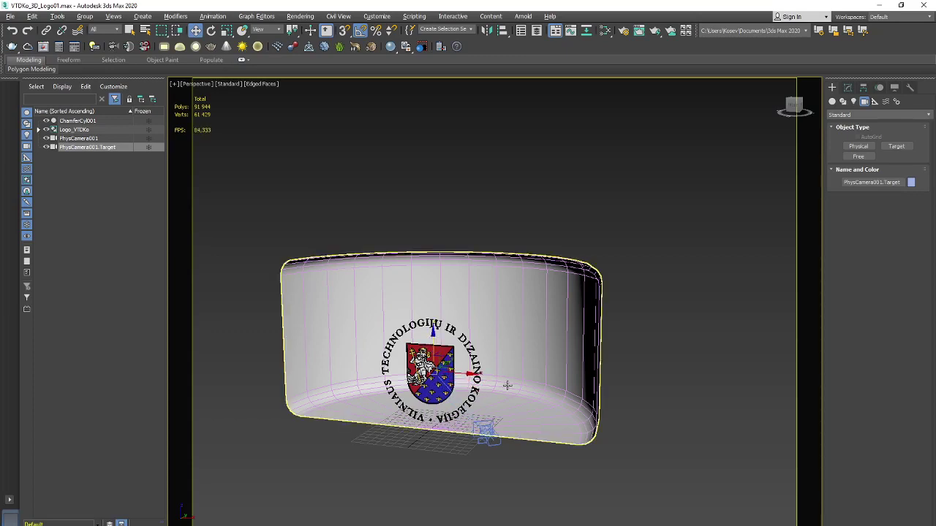
Switch the viewport to look through PhysCamera001
click(259, 83)
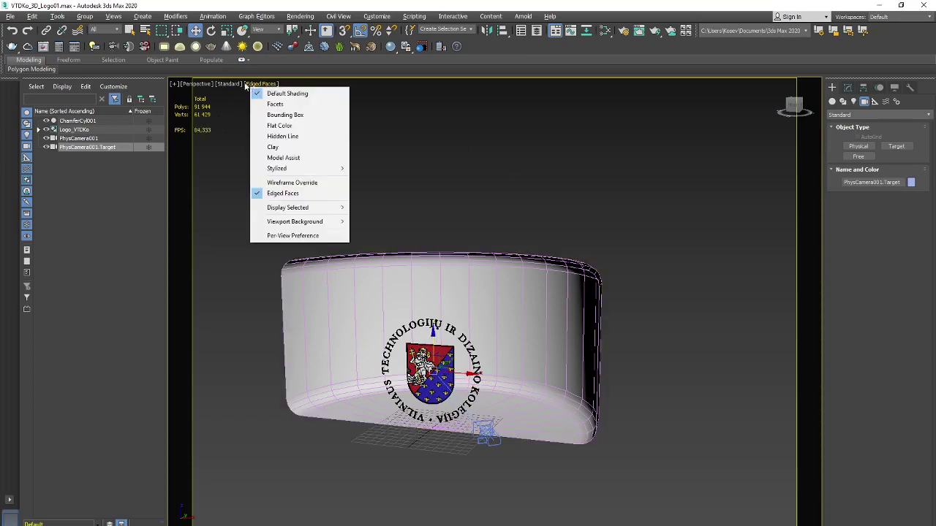
click(228, 83)
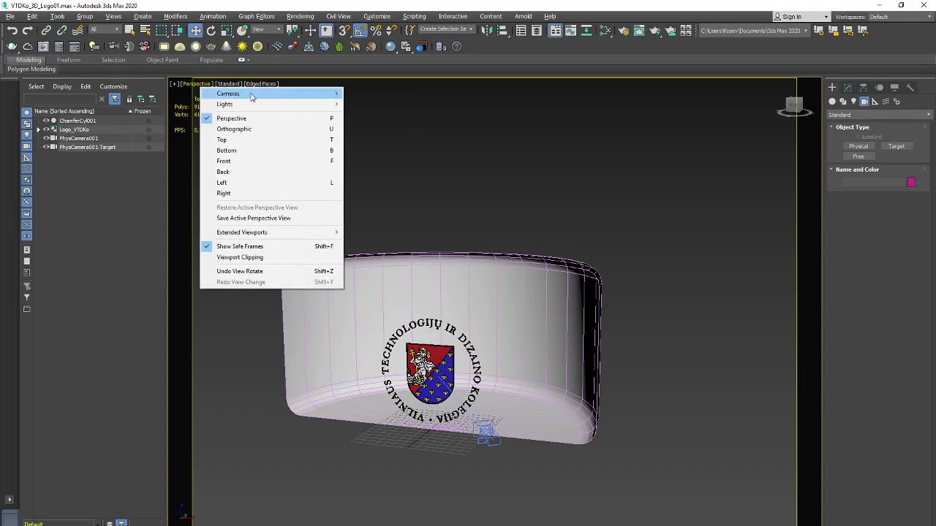
mouse_move(228, 93)
click(374, 94)
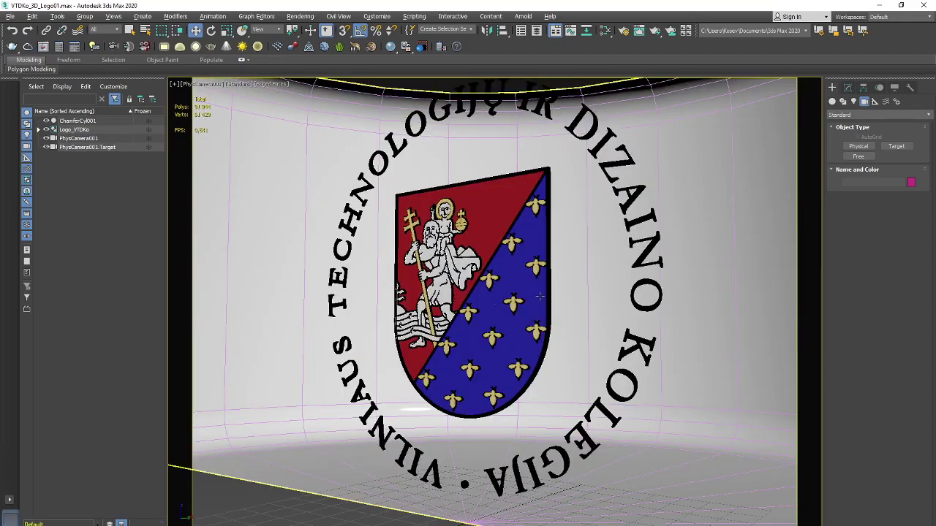
Move PhysCamera001 farther back from the logo in the Top view
key(alt+w)
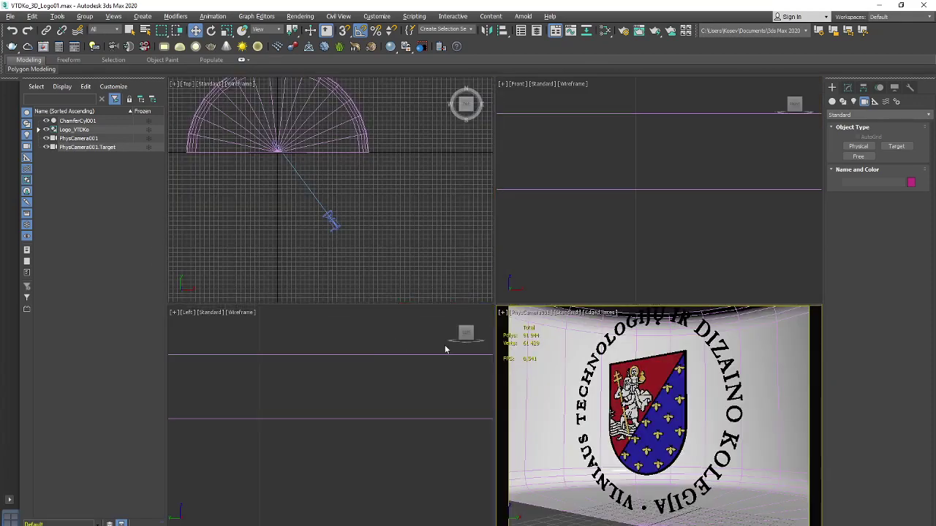
click(333, 219)
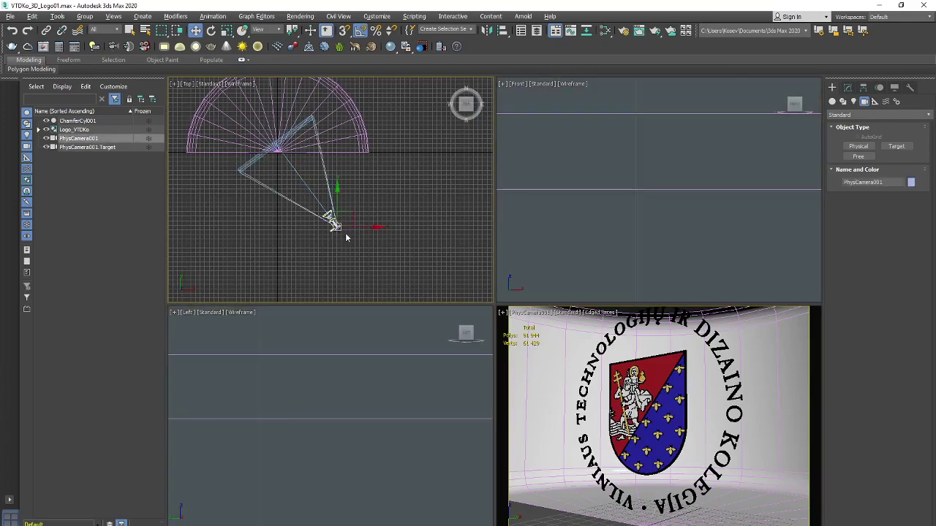
mouse_move(353, 217)
mouse_down()
mouse_move(335, 223)
mouse_move(340, 263)
mouse_up()
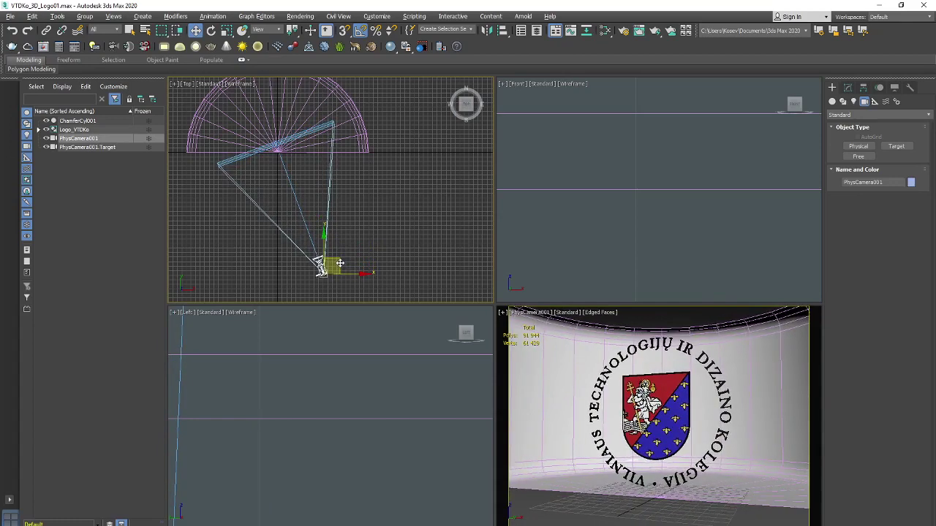
Slide the ChamferCyl001 backdrop down toward the camera, then deselect everything
click(356, 147)
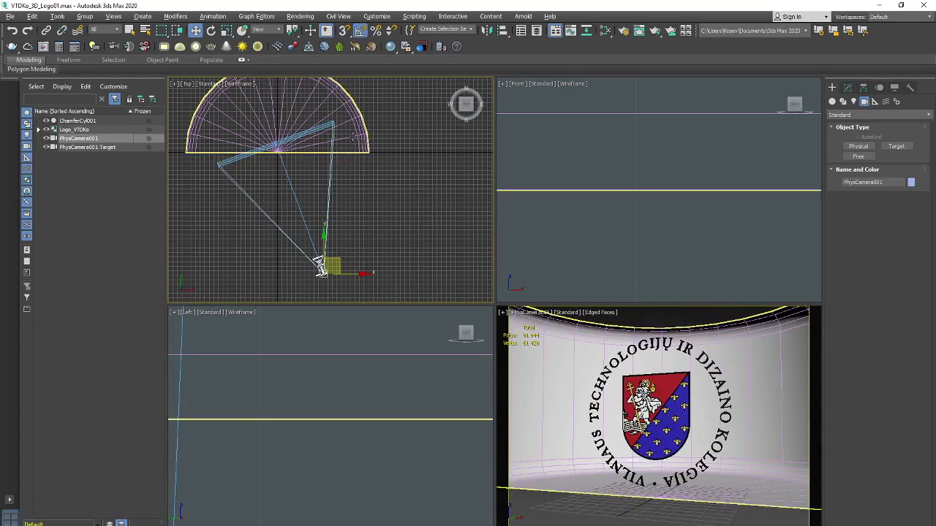
drag(279, 115, 233, 170)
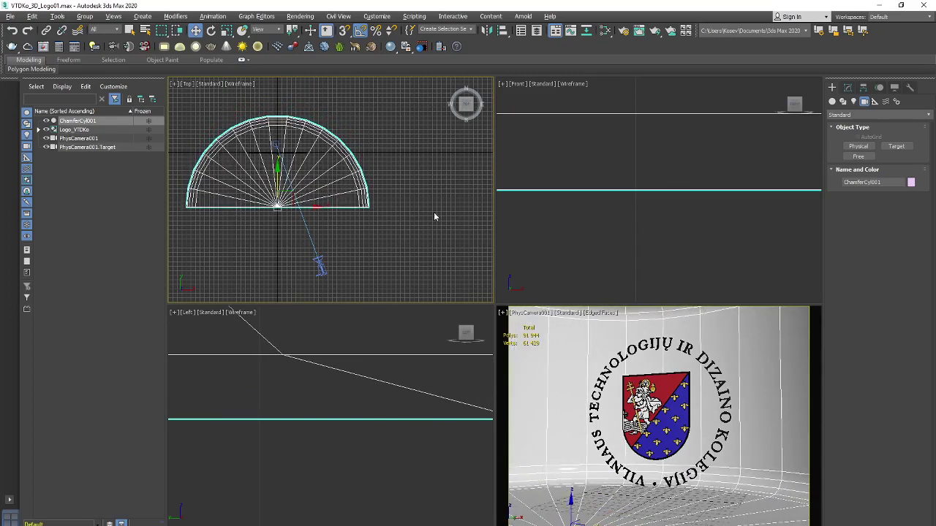
click(406, 234)
click(318, 266)
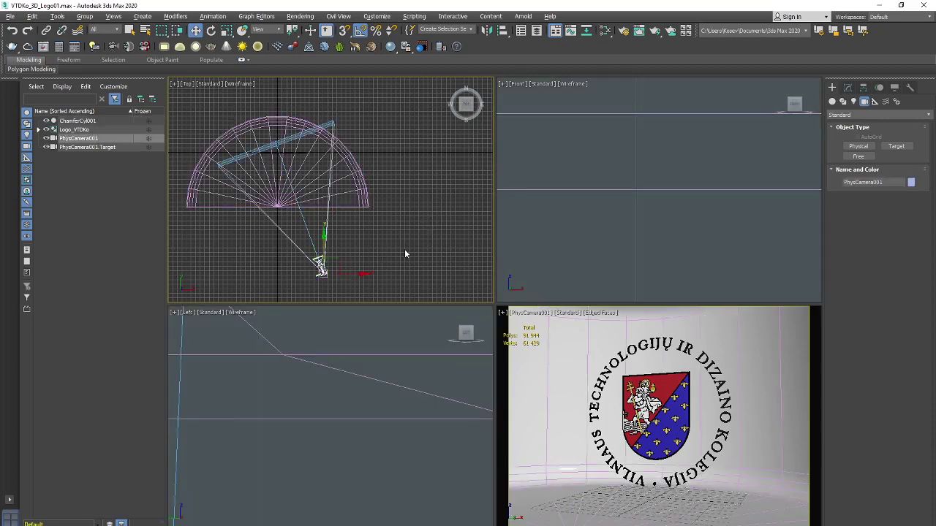
click(406, 248)
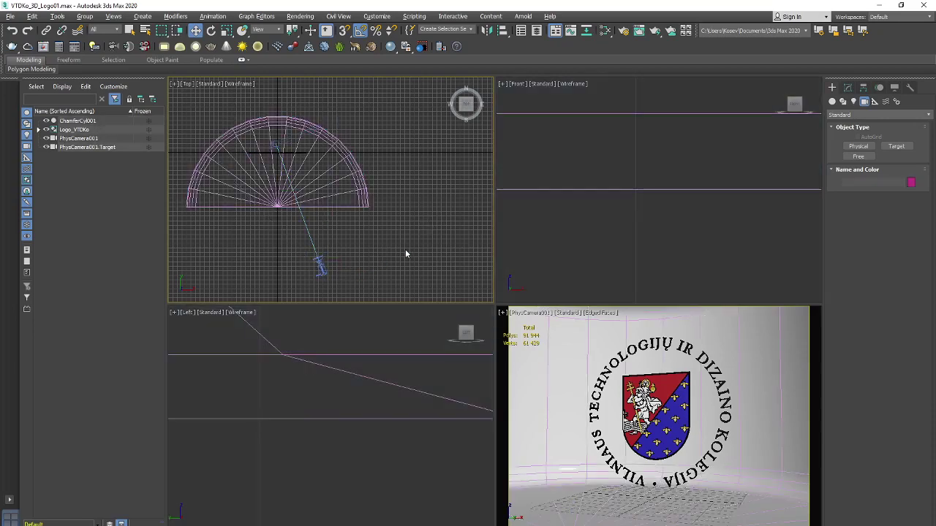
Place an Arnold Light inside the left half of the backdrop in the Top view
click(847, 88)
click(832, 87)
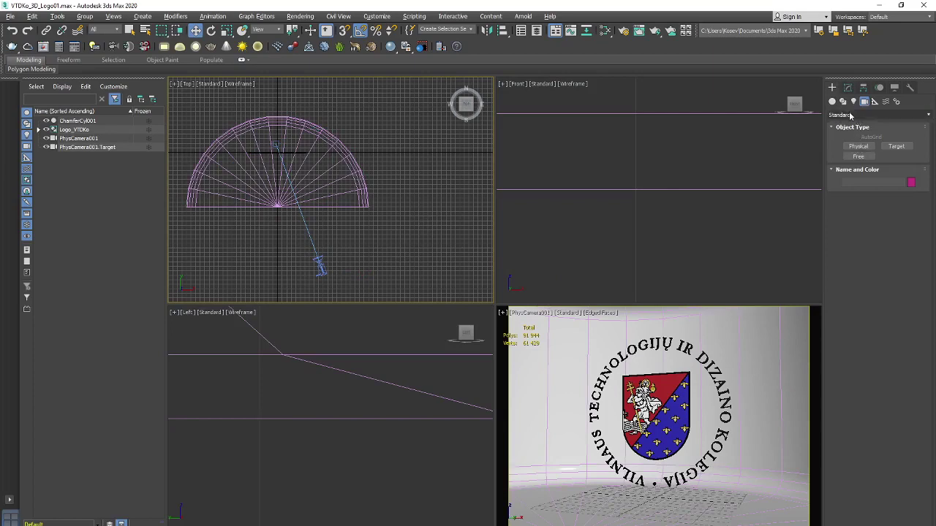
click(853, 101)
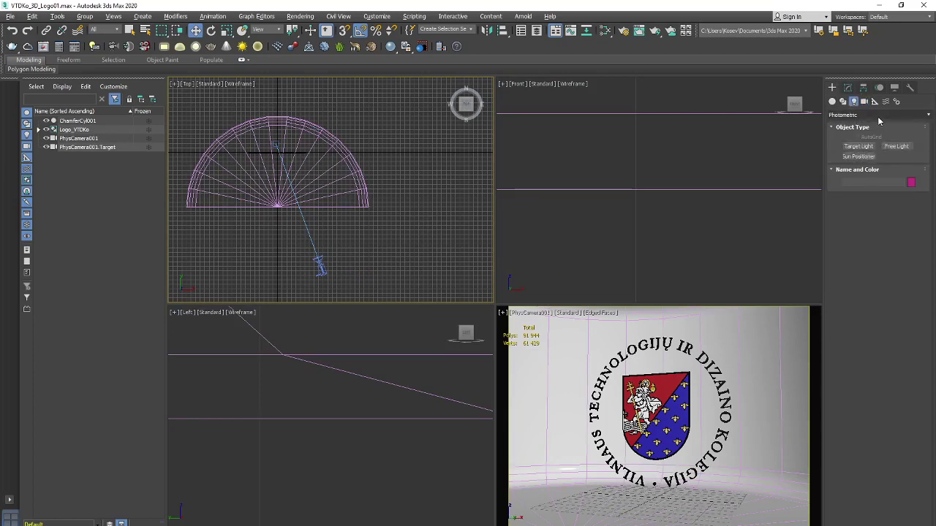
click(879, 116)
click(863, 147)
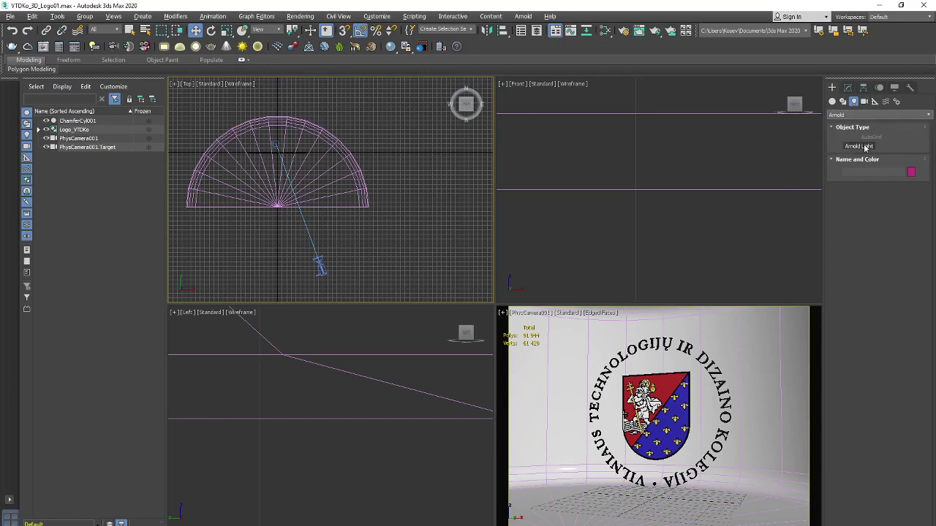
click(860, 147)
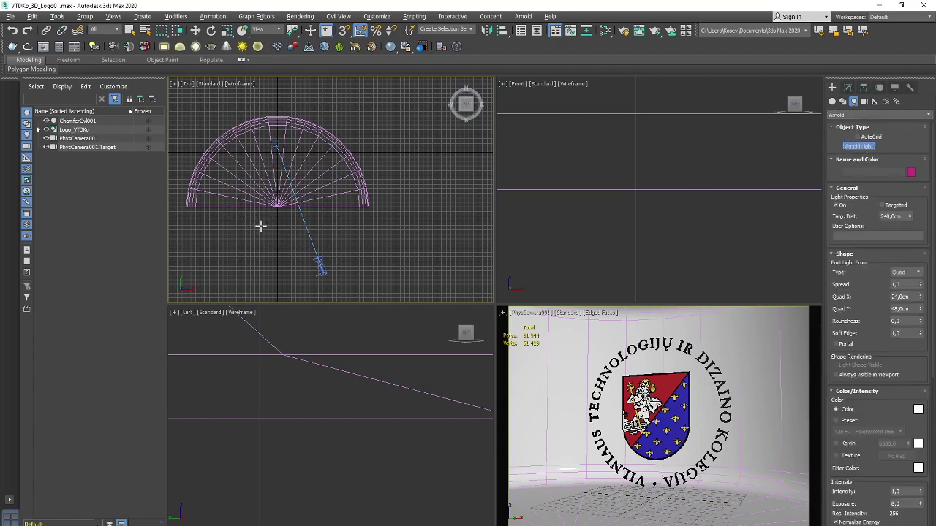
click(242, 170)
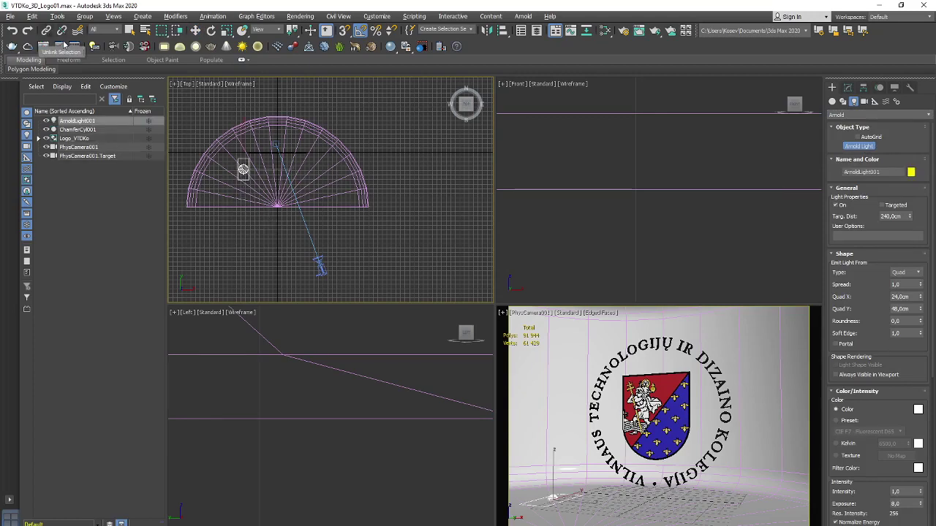
click(196, 30)
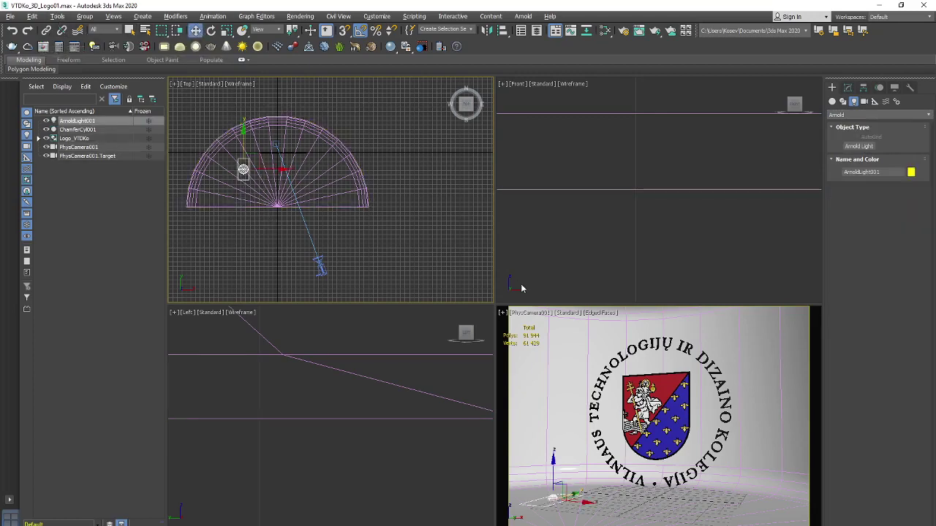
Raise ArnoldLight001 in the Front view, undoing an accidental backdrop move
right_click(321, 362)
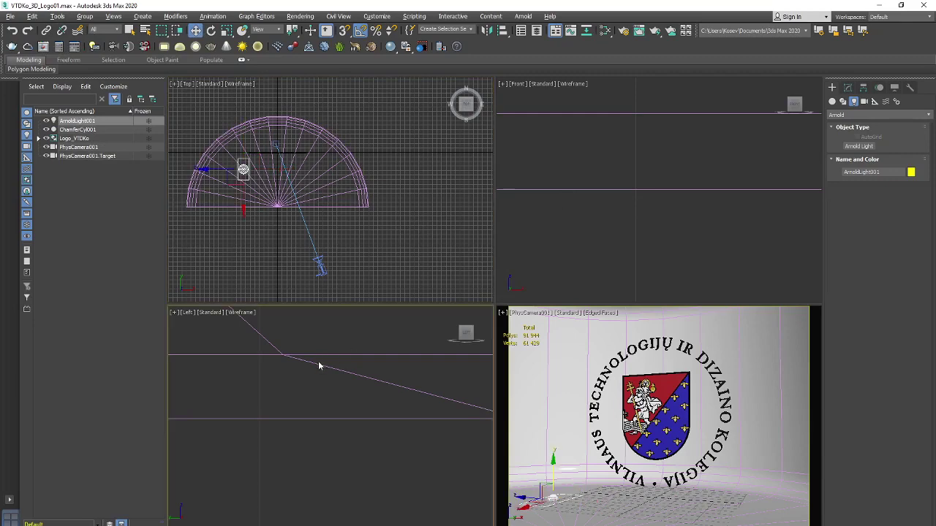
scroll(623, 197, down, 3)
scroll(623, 196, down, 5)
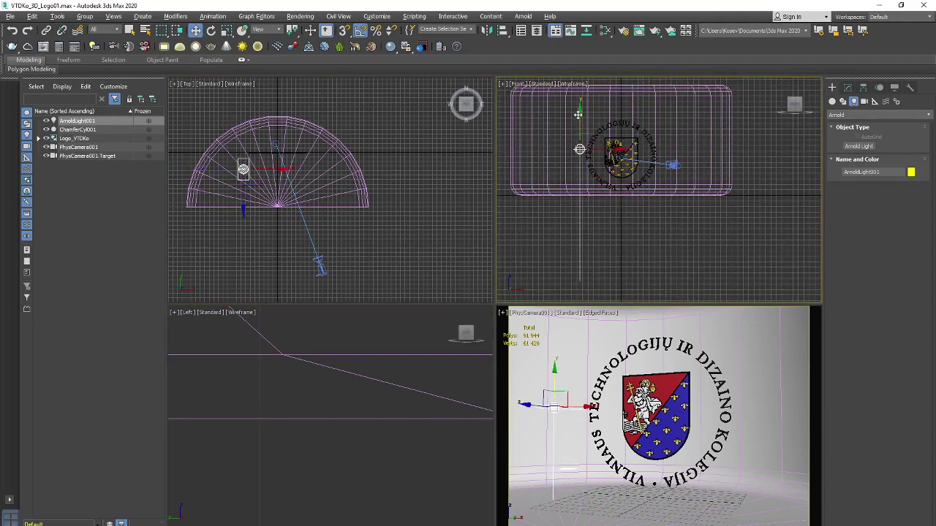
drag(579, 168, 573, 91)
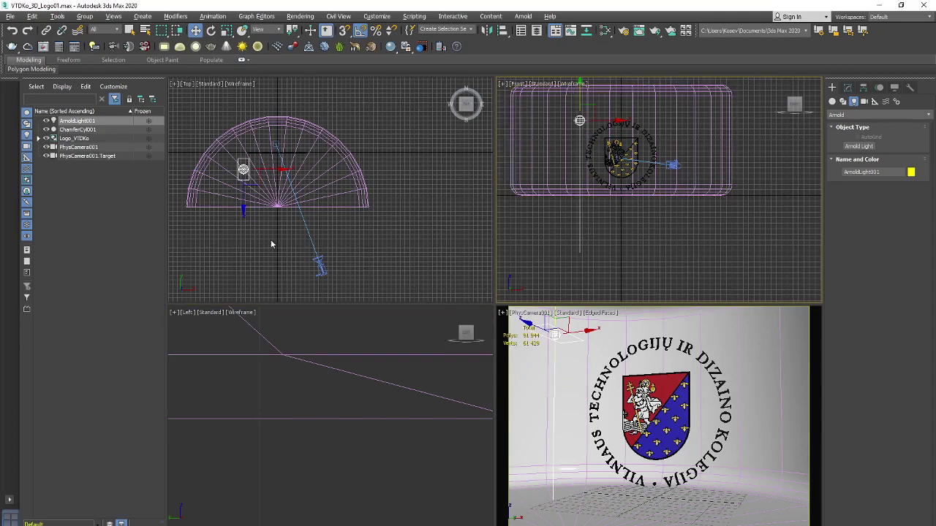
drag(247, 207, 248, 245)
key(ctrl+z)
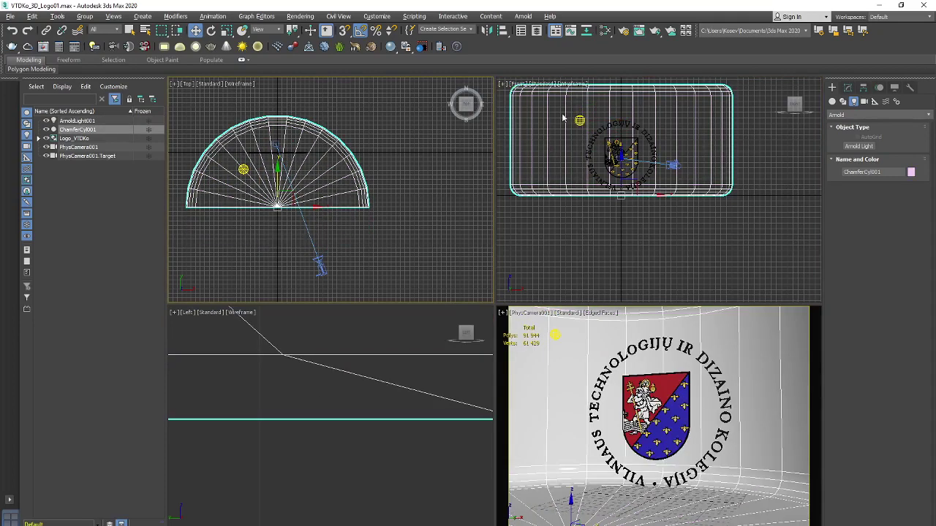
click(579, 120)
Rotate the light in the Top view so it aims toward the logo
key(e)
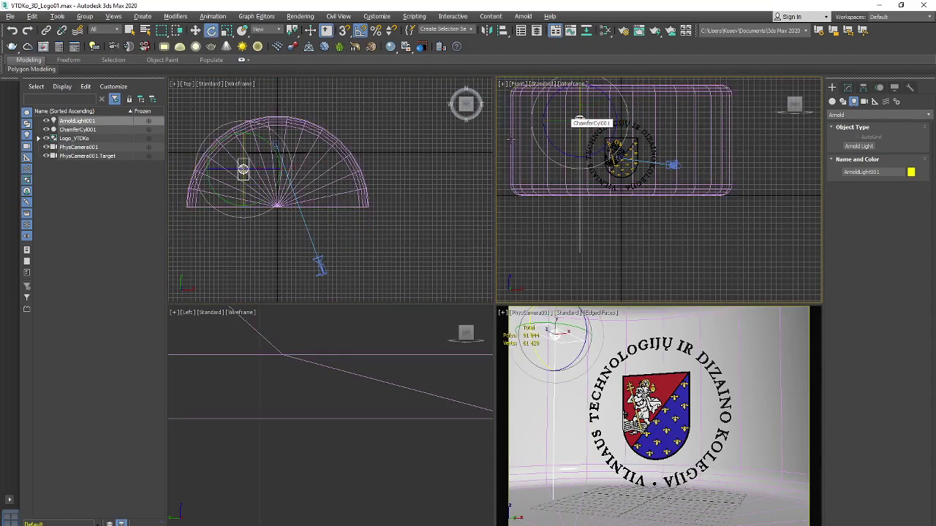
click(265, 168)
mouse_move(264, 169)
mouse_down()
mouse_move(233, 170)
mouse_move(243, 170)
mouse_up()
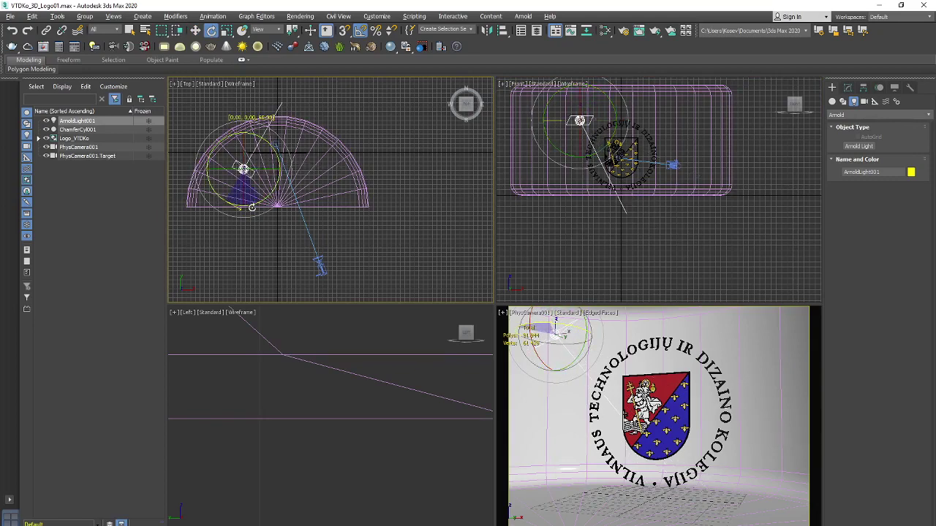
drag(245, 207, 249, 203)
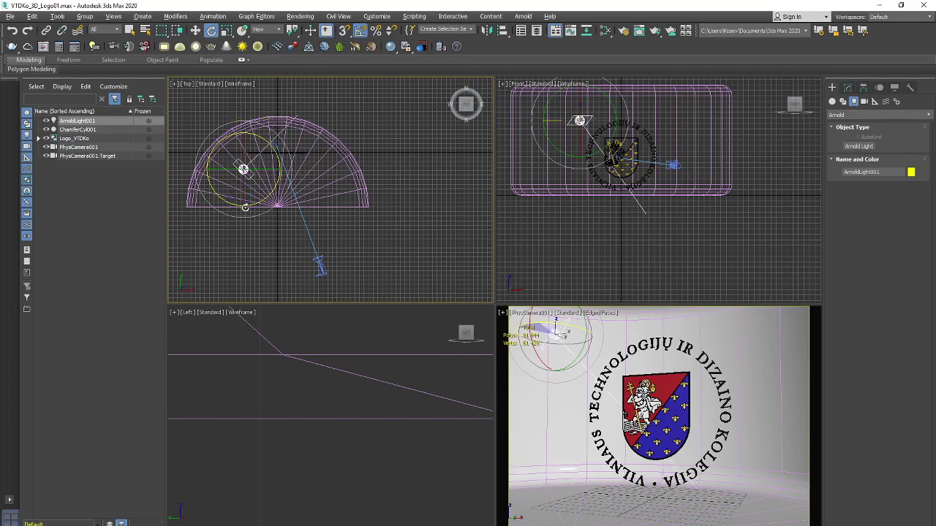
key(w)
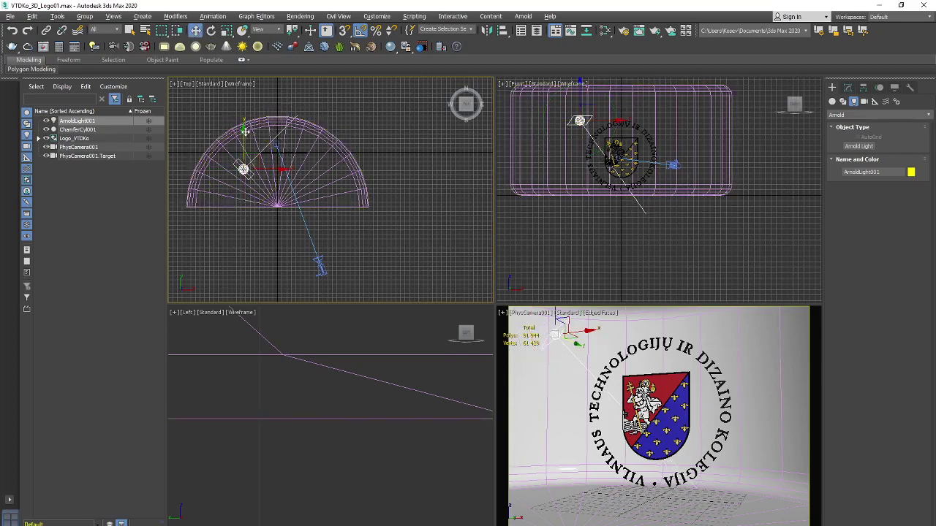
Move the light to the backdrop's upper-left edge and maximize the camera view
mouse_move(242, 131)
mouse_down()
mouse_move(240, 170)
mouse_move(240, 157)
mouse_up()
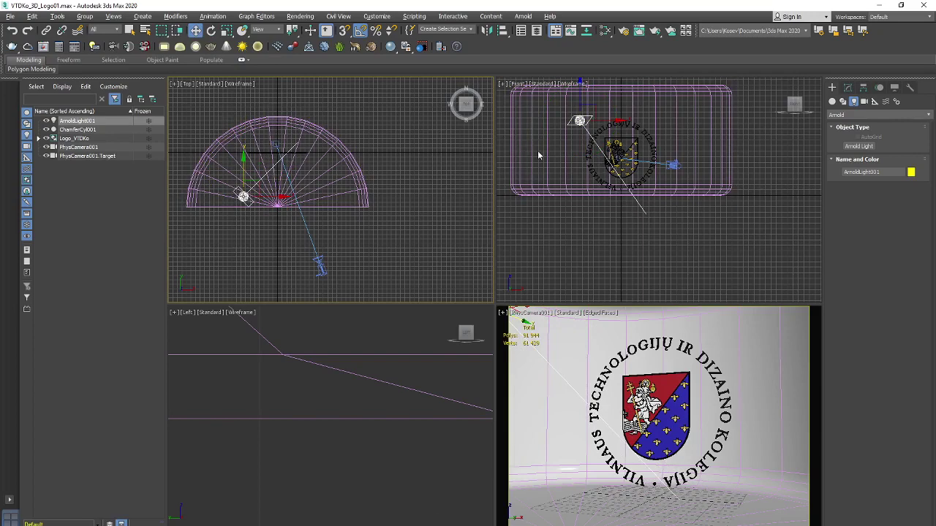
middle_drag(601, 213, 611, 275)
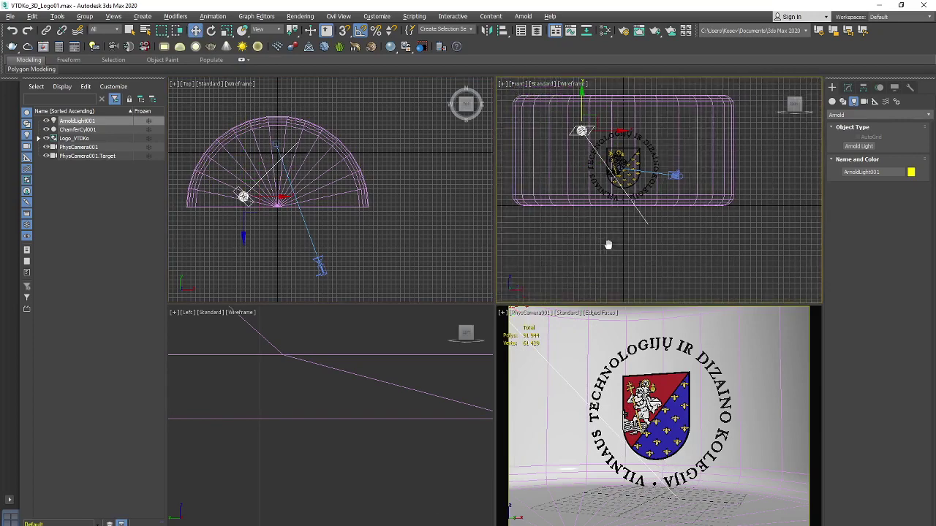
drag(588, 126, 588, 88)
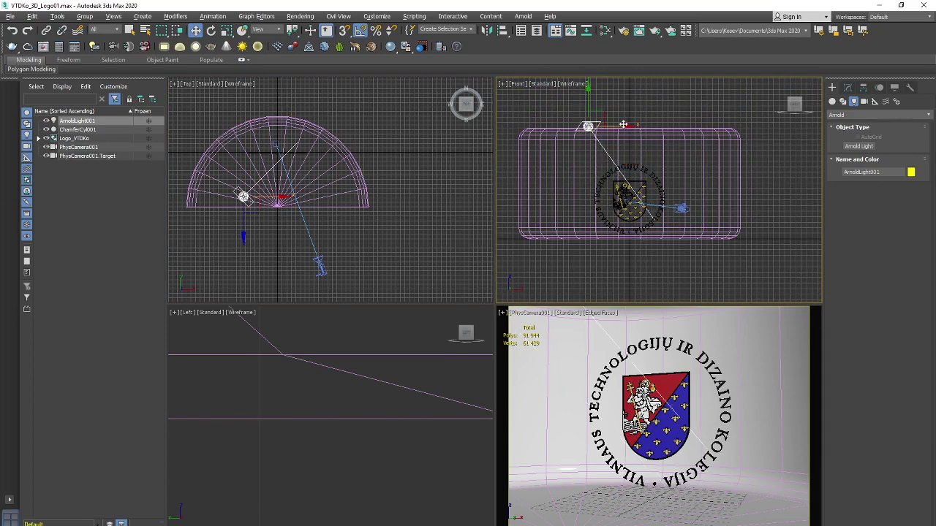
drag(623, 125, 613, 122)
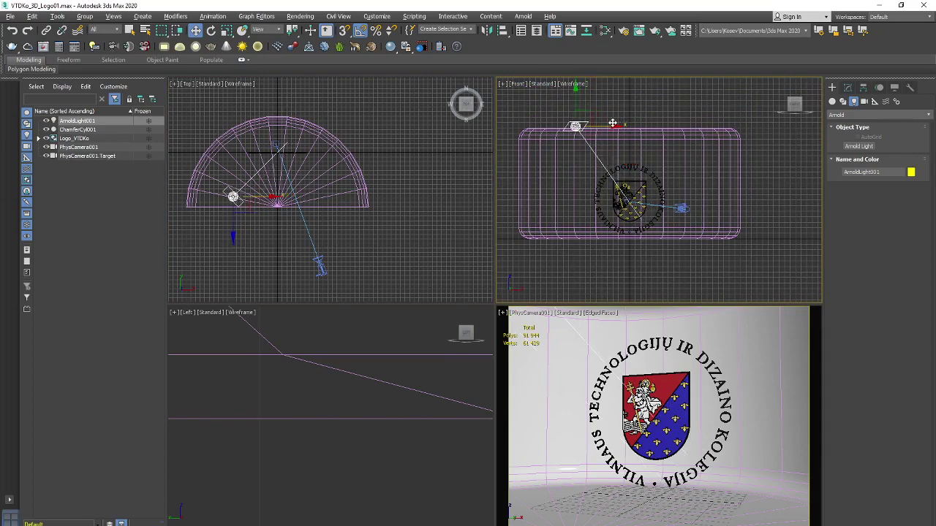
right_click(729, 350)
key(alt+w)
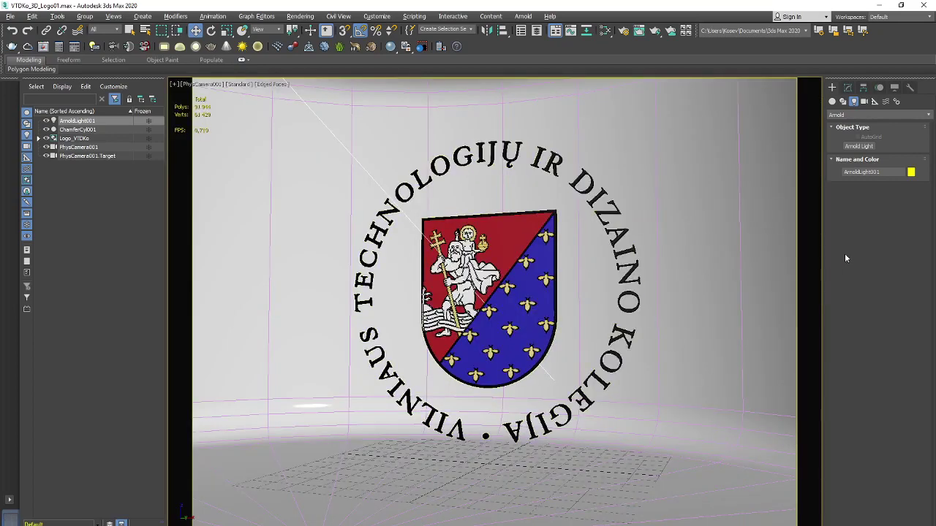
Render a test image of the PhysCamera001 view from Render Setup, then close both windows
key(F10)
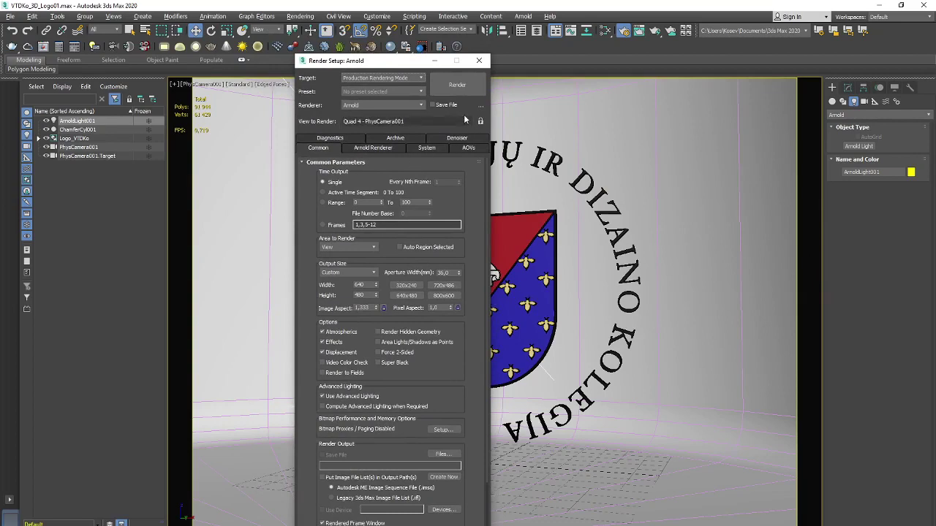
drag(386, 61, 383, 72)
click(458, 98)
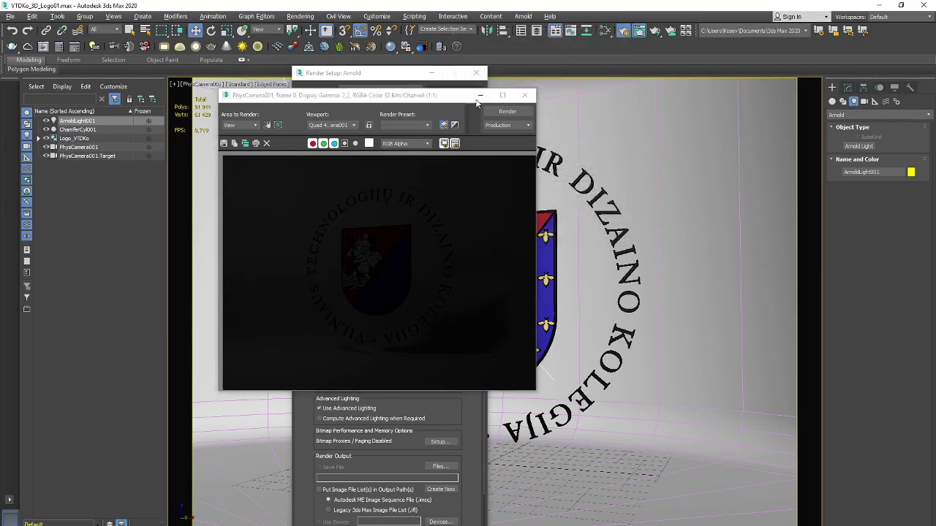
click(526, 98)
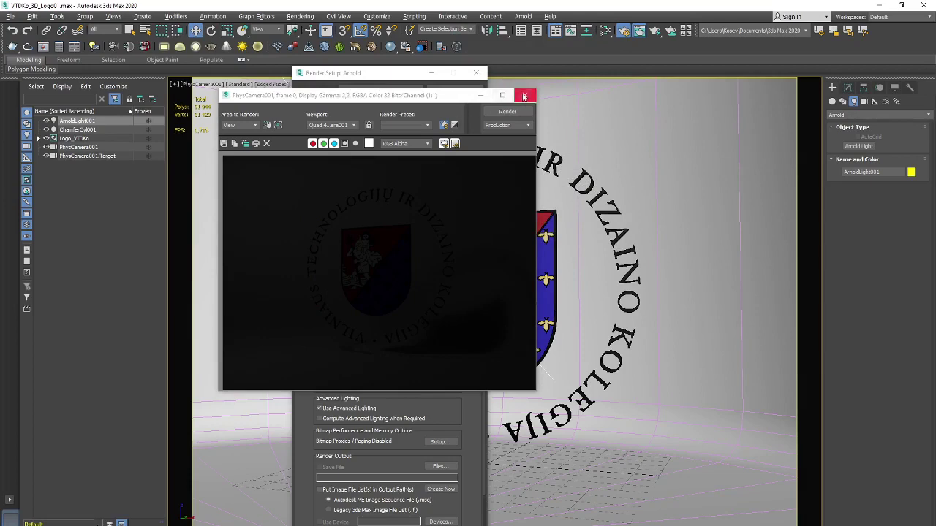
click(475, 74)
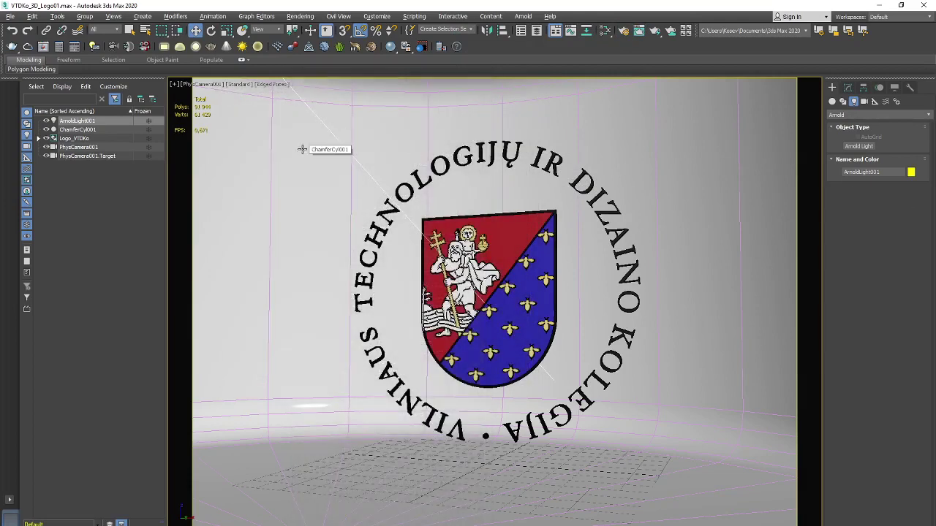
Select ArnoldLight001 from the camera view's quad menu and re-maximize the camera view
key(alt+w)
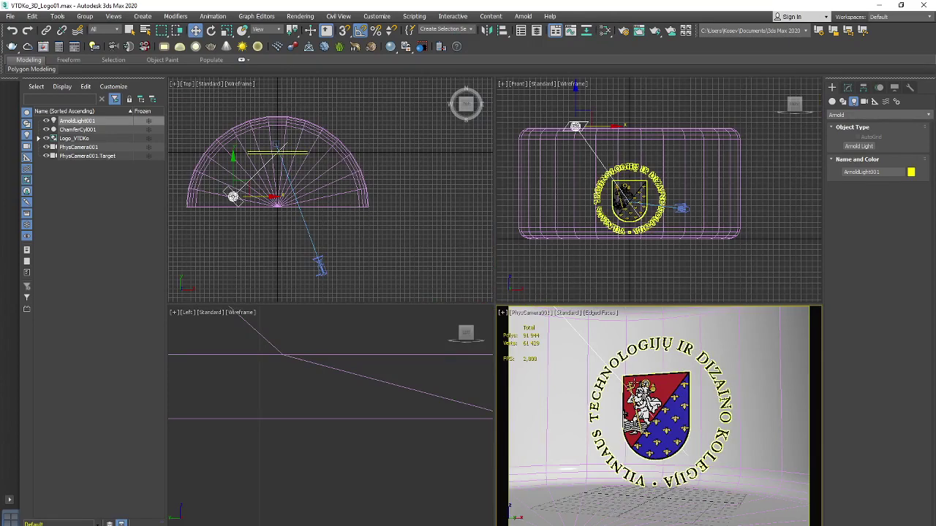
right_click(632, 379)
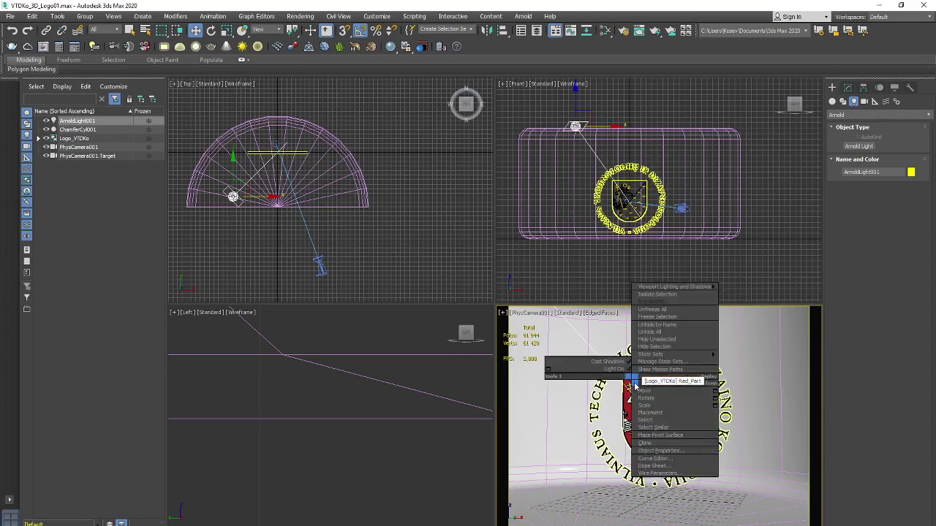
click(735, 335)
key(alt+w)
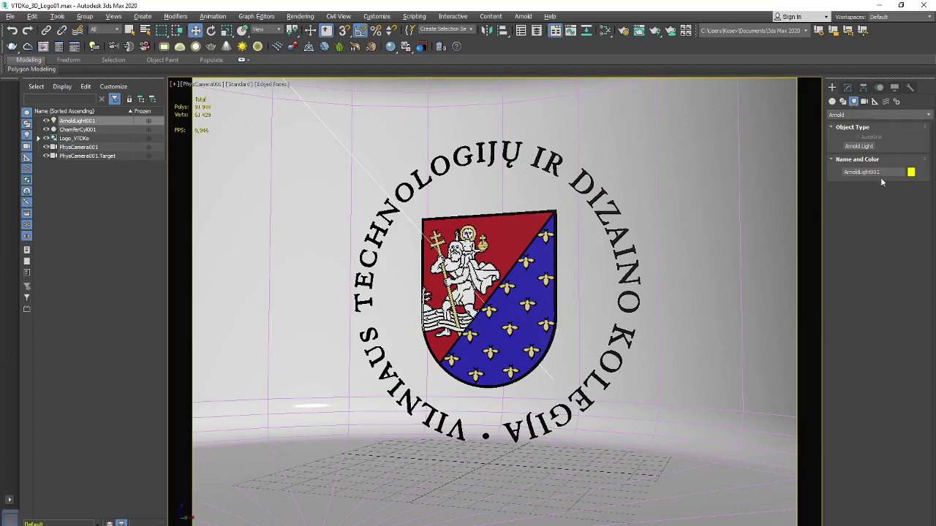
In the Modify panel set light Intensity 2.0, Exposure 14.0 and Samples 2
click(848, 88)
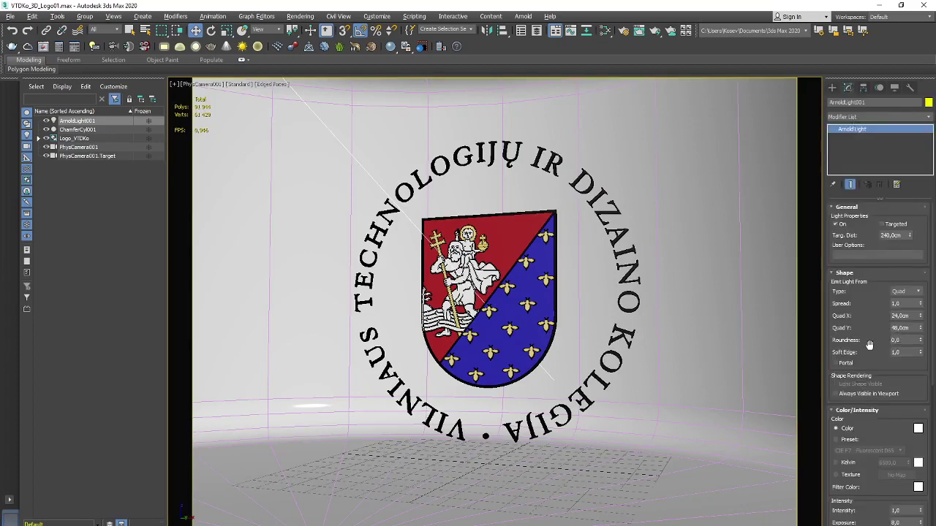
drag(900, 373, 896, 226)
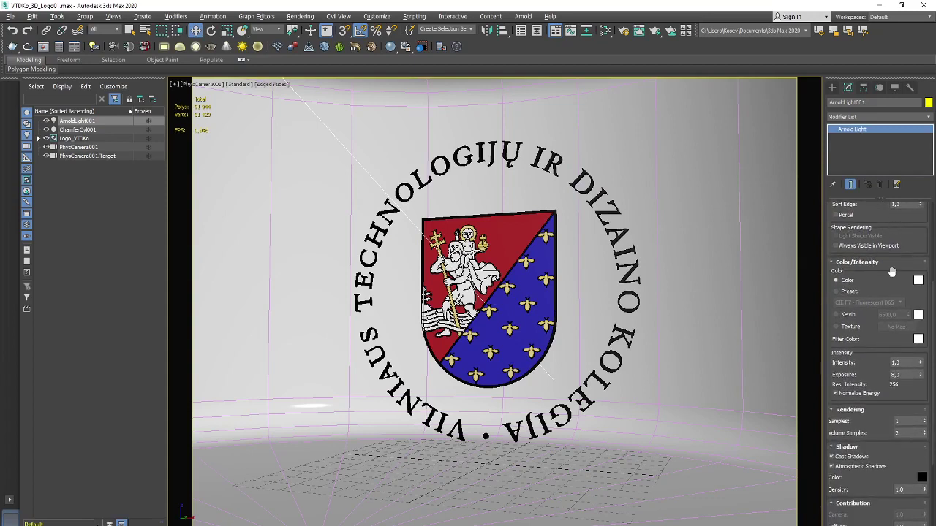
double_click(906, 362)
text(2)
key(Return)
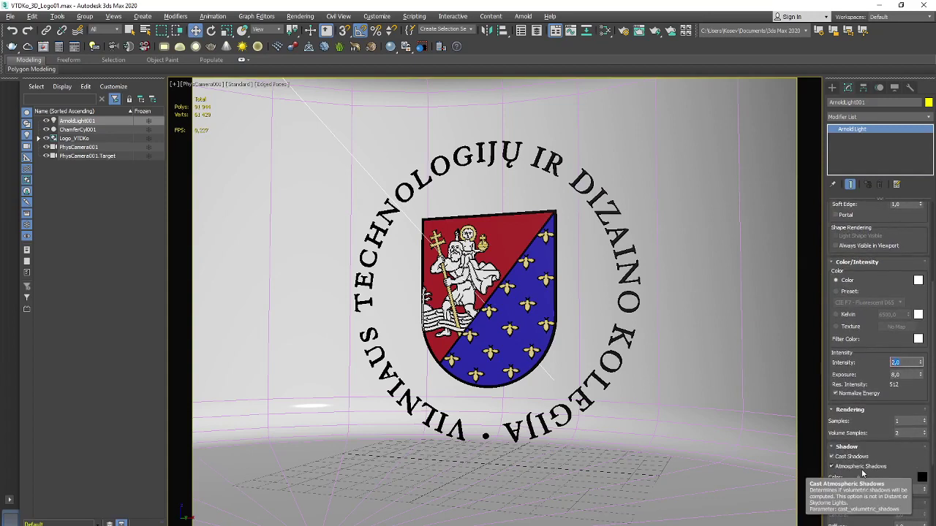
double_click(903, 374)
text(14)
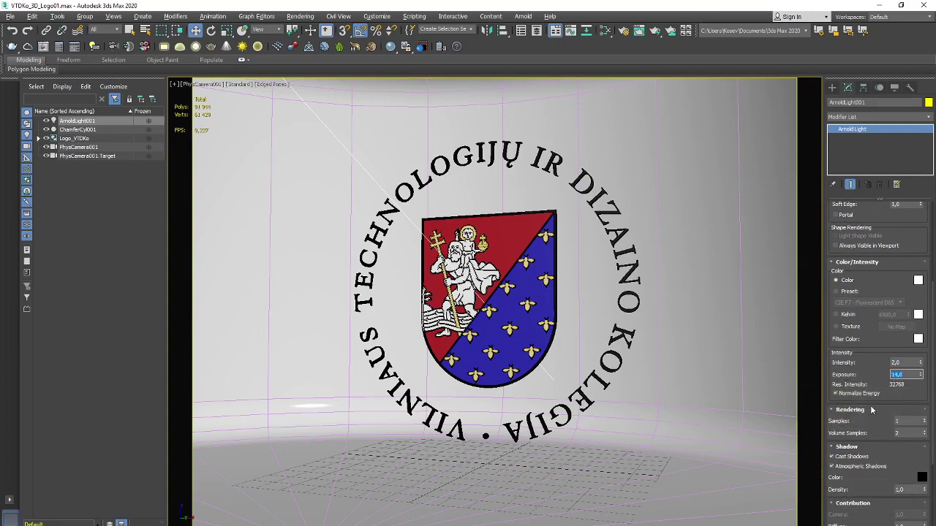
double_click(905, 420)
text(2)
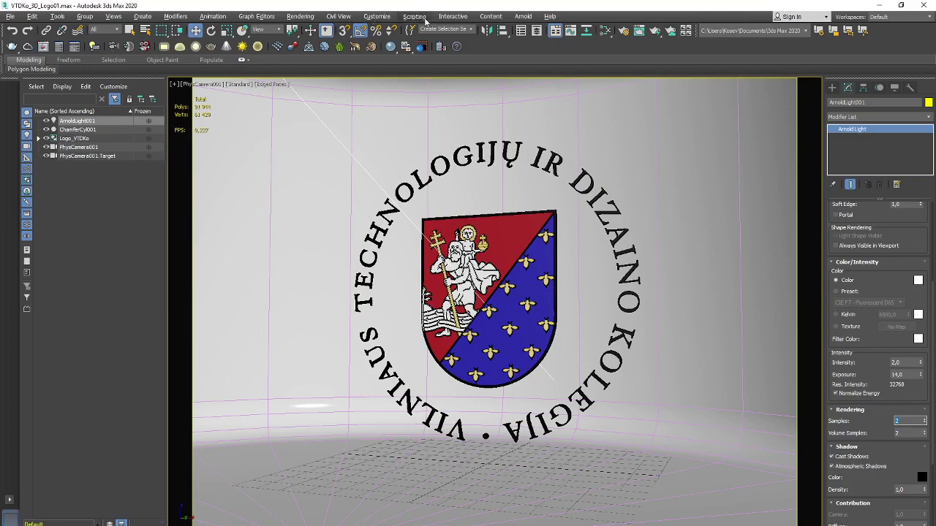
Render a fresh Arnold test image of the PhysCamera001 view via Rendering > Render Setup
click(300, 16)
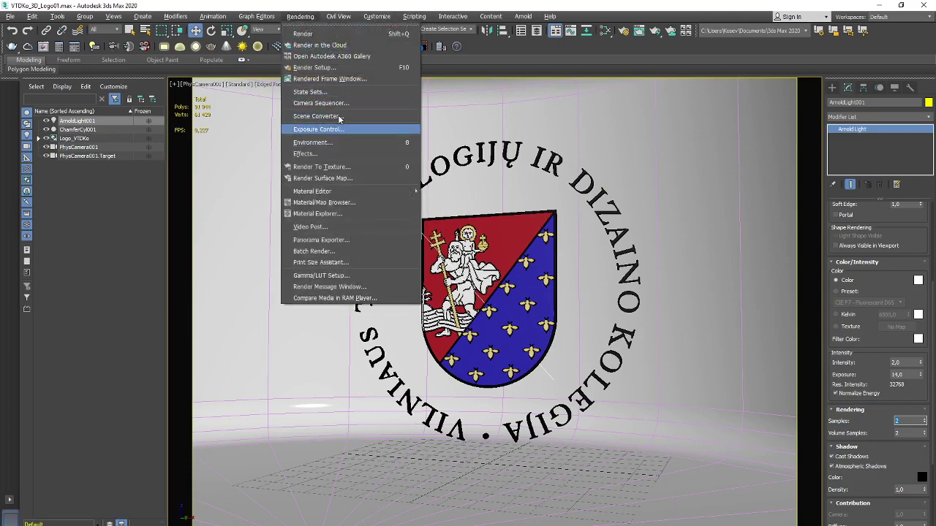
click(348, 69)
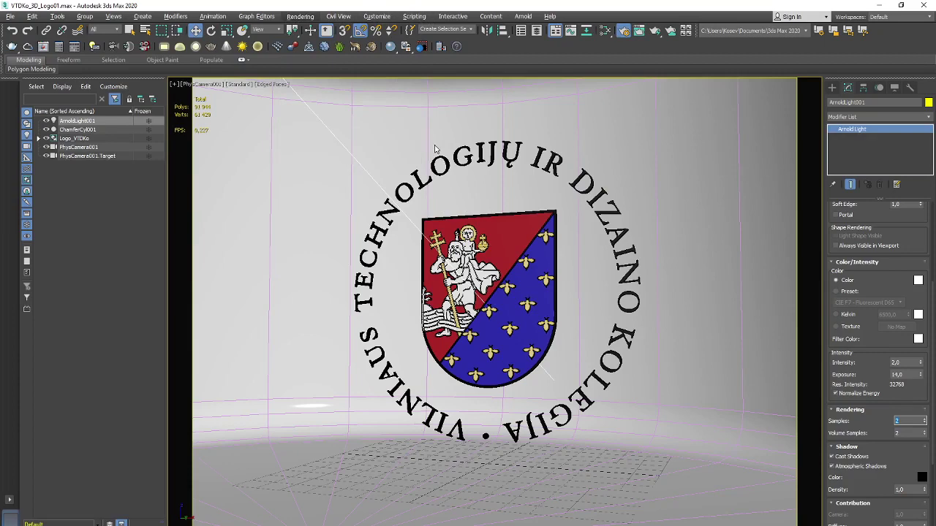
click(453, 96)
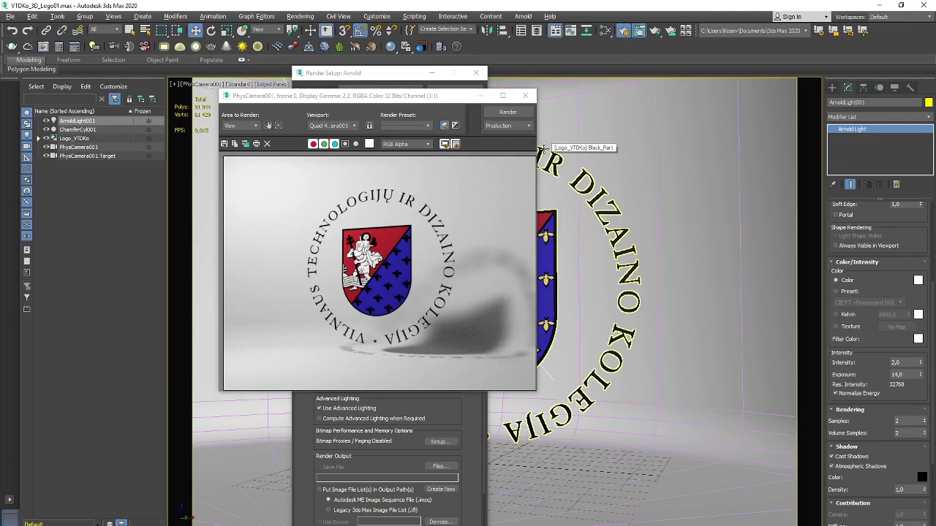
Close the rendered image and Render Setup, and restore the four-view layout with Top active
click(525, 96)
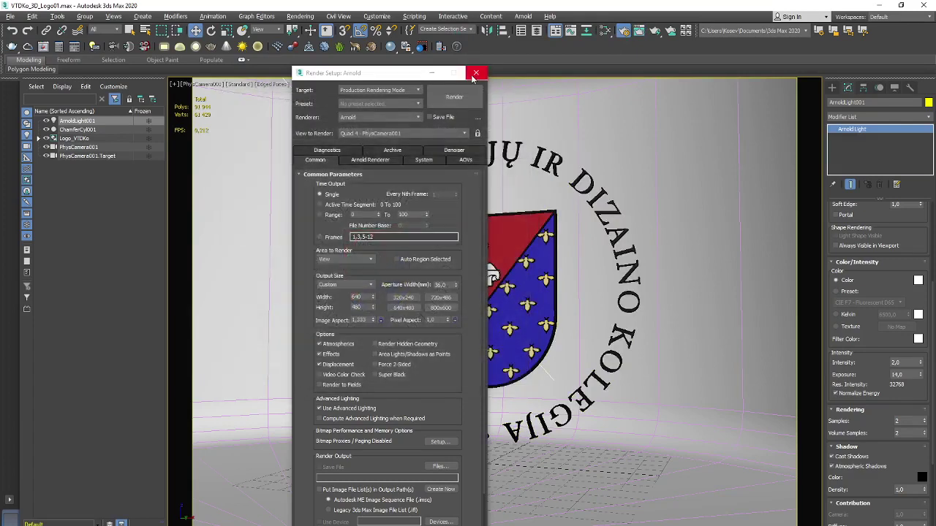
click(475, 73)
key(alt+w)
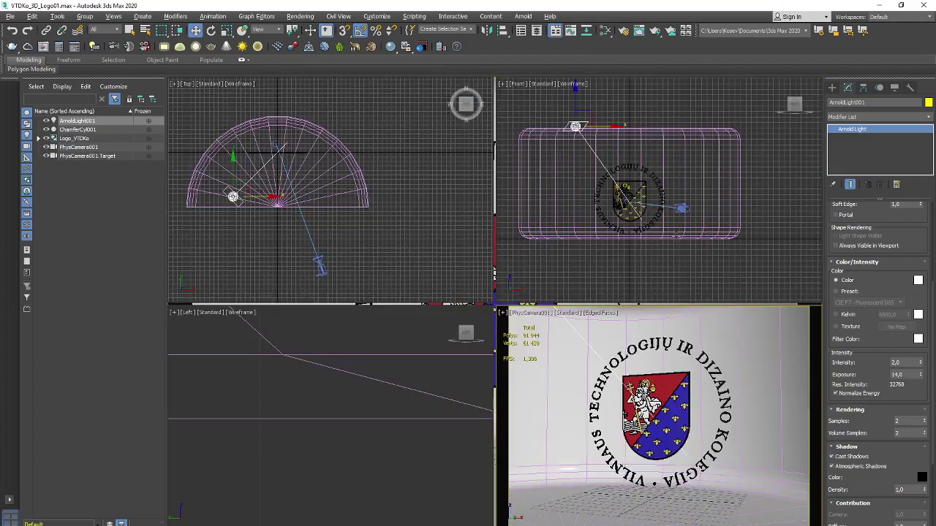
right_click(379, 237)
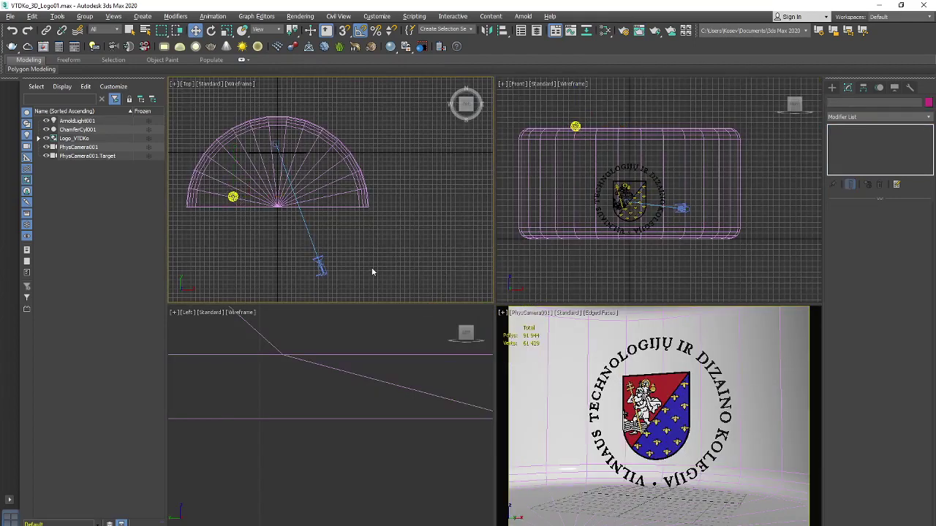
Show the Geometry creation options offering Extended Primitives in the Create panel
click(830, 88)
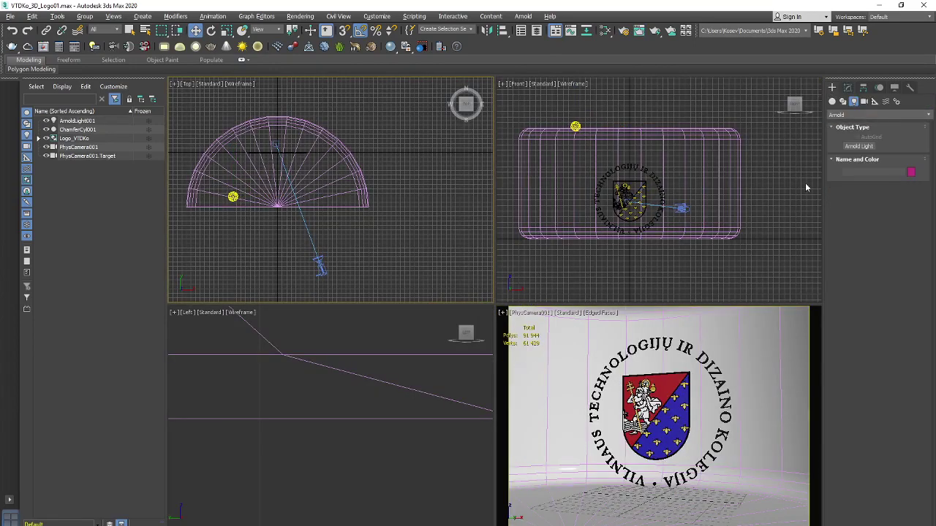
click(847, 89)
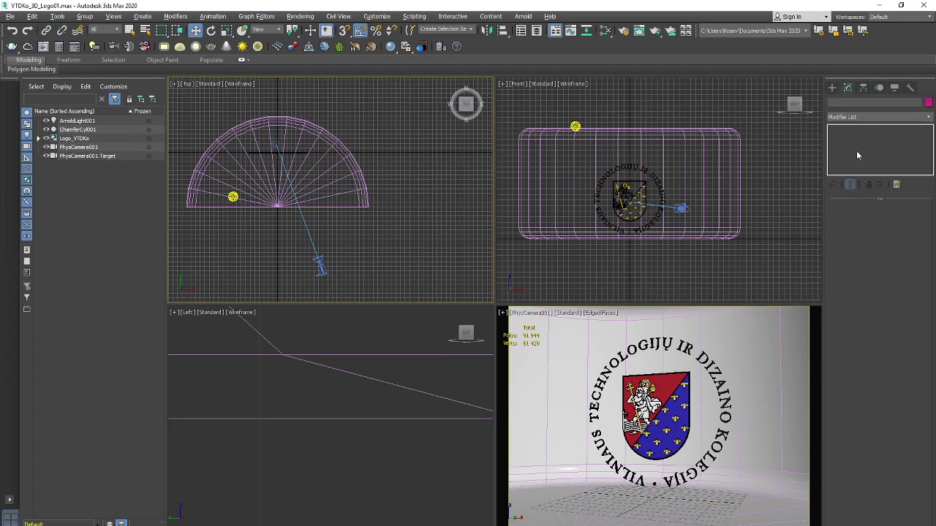
click(831, 89)
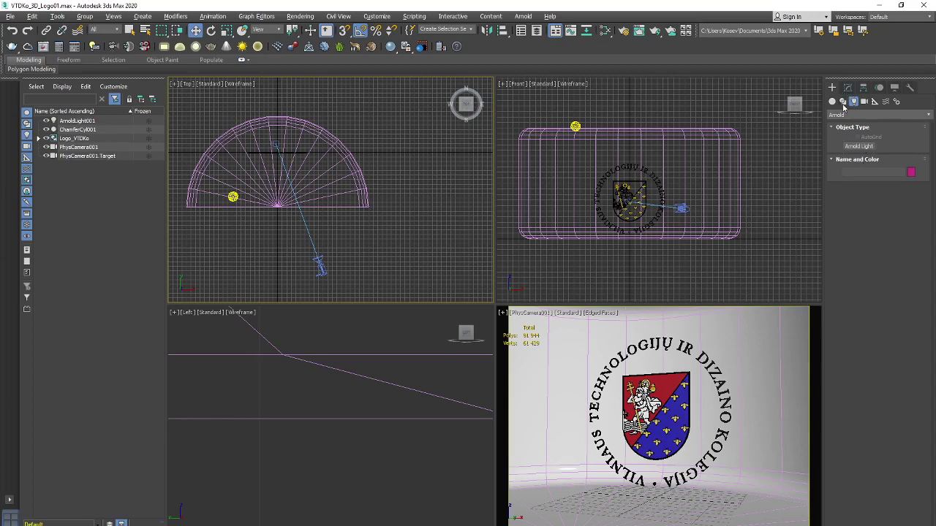
click(849, 88)
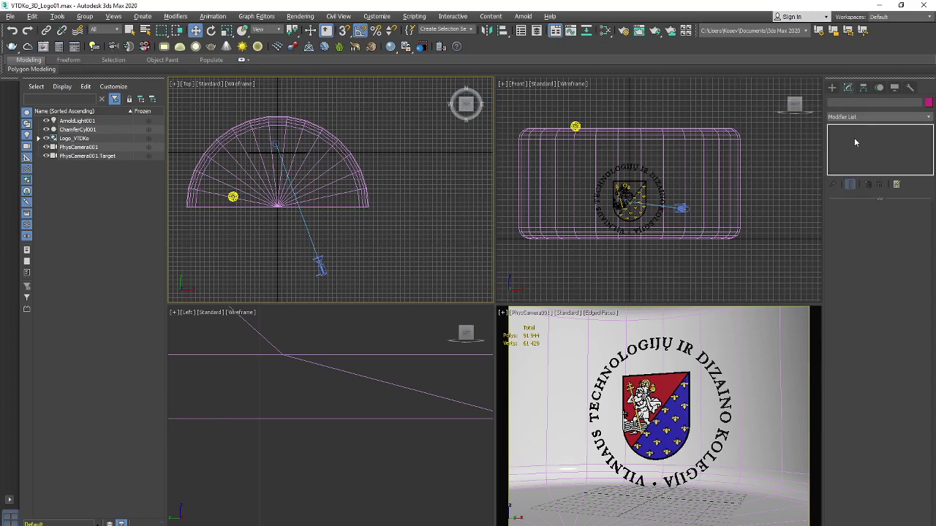
click(833, 88)
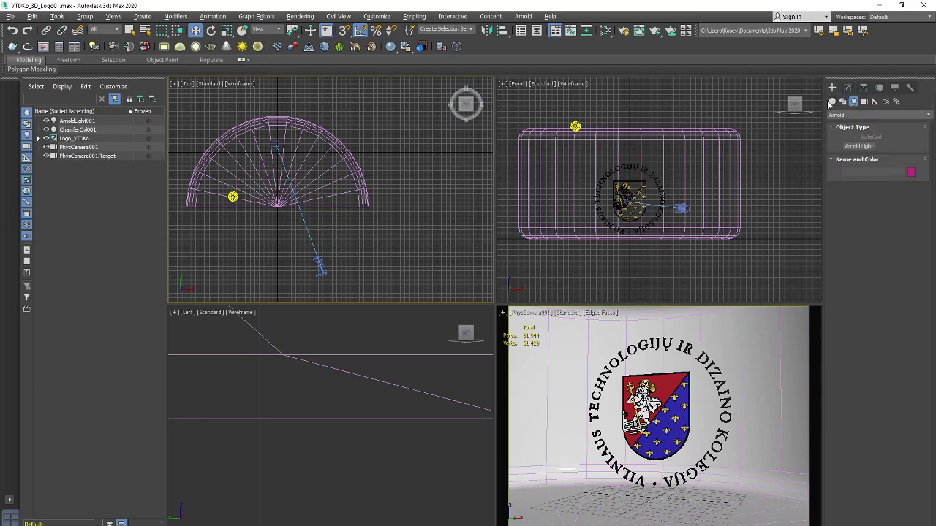
click(833, 101)
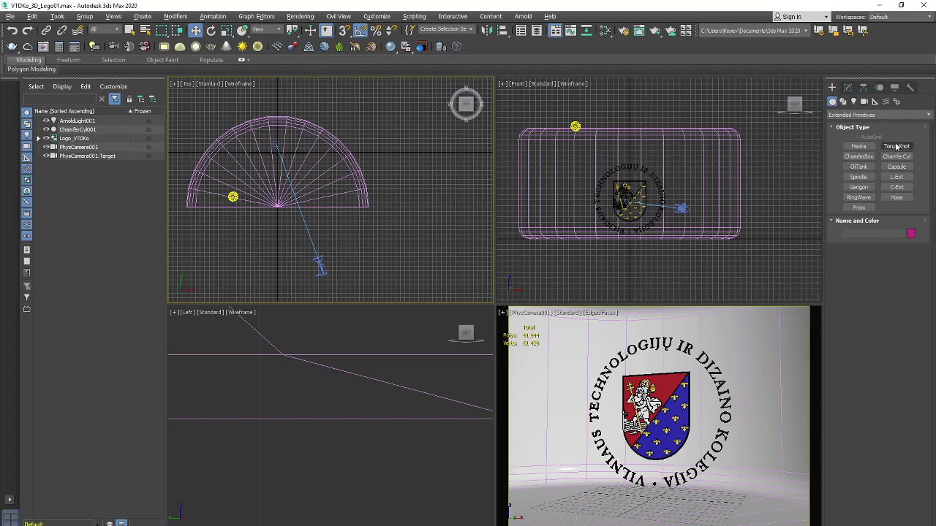
Draw a Standard Primitives plane across the backdrop in the Front view
click(857, 115)
click(850, 127)
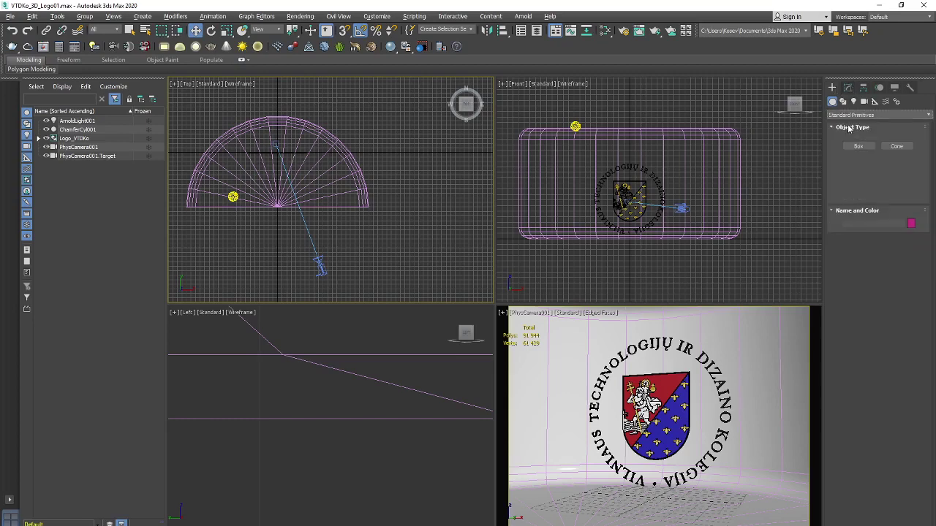
click(898, 187)
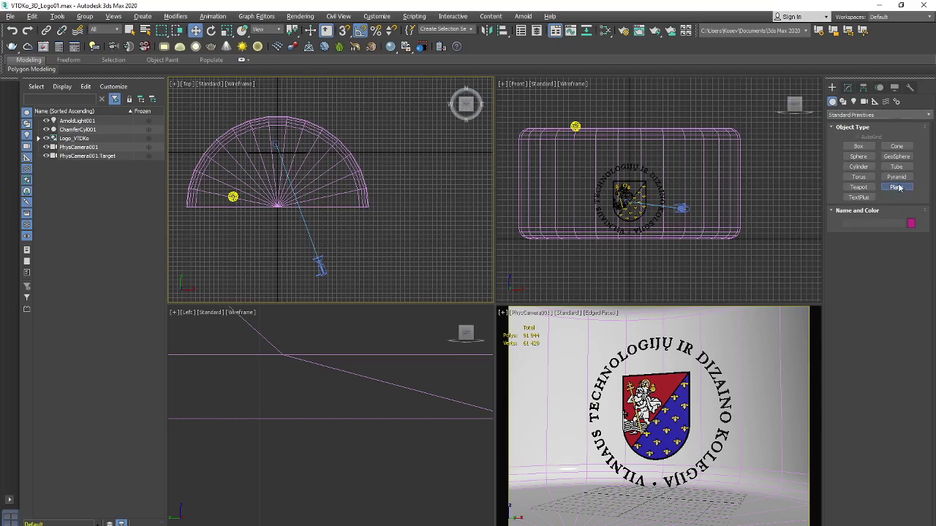
mouse_move(524, 116)
mouse_down()
mouse_move(518, 125)
mouse_move(746, 256)
mouse_up()
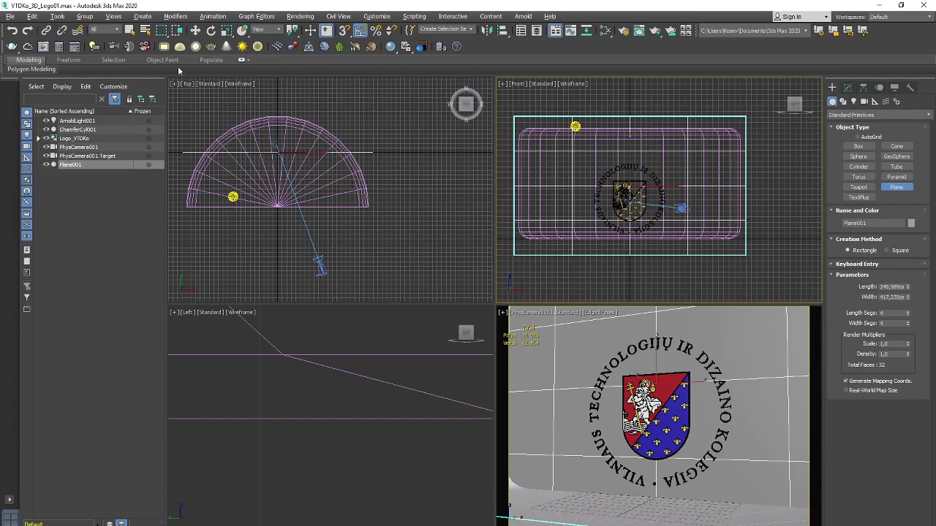
click(195, 31)
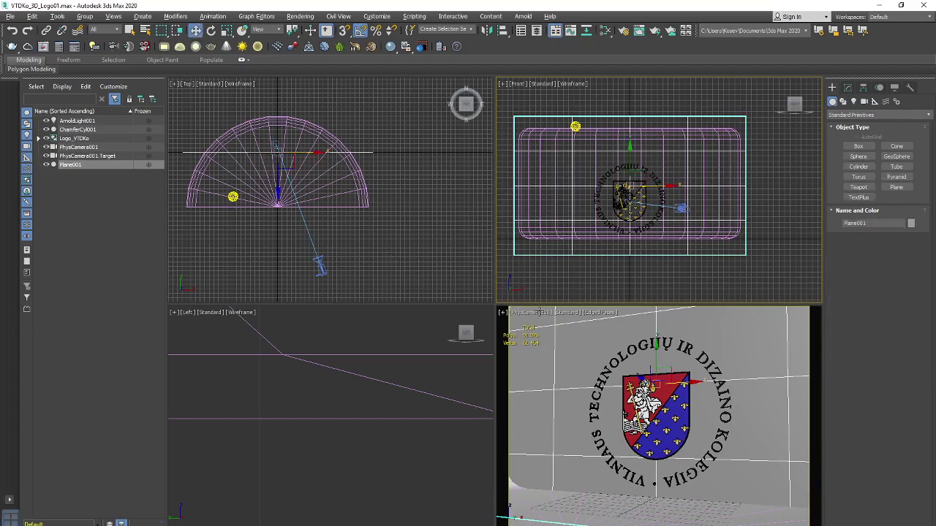
click(548, 313)
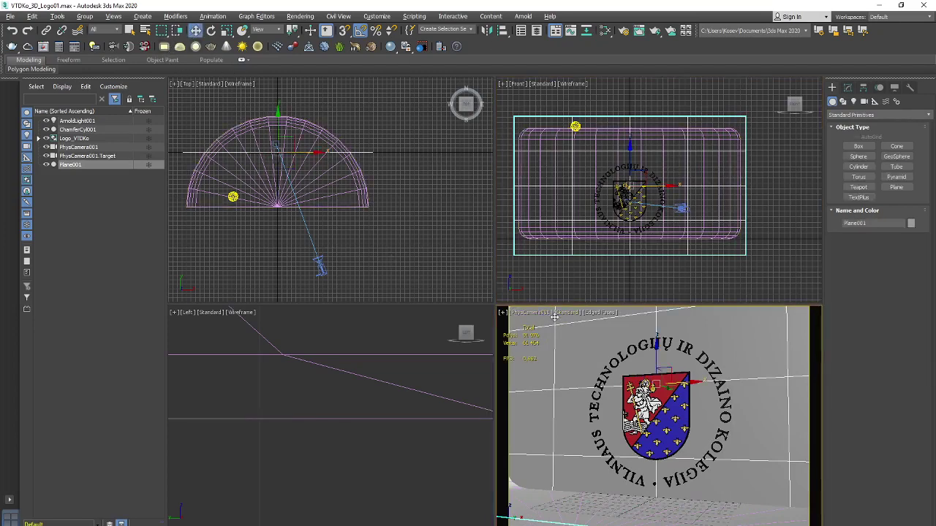
Assign Scene_Mat to Plane001 and move it back behind the camera in the Top view
key(m)
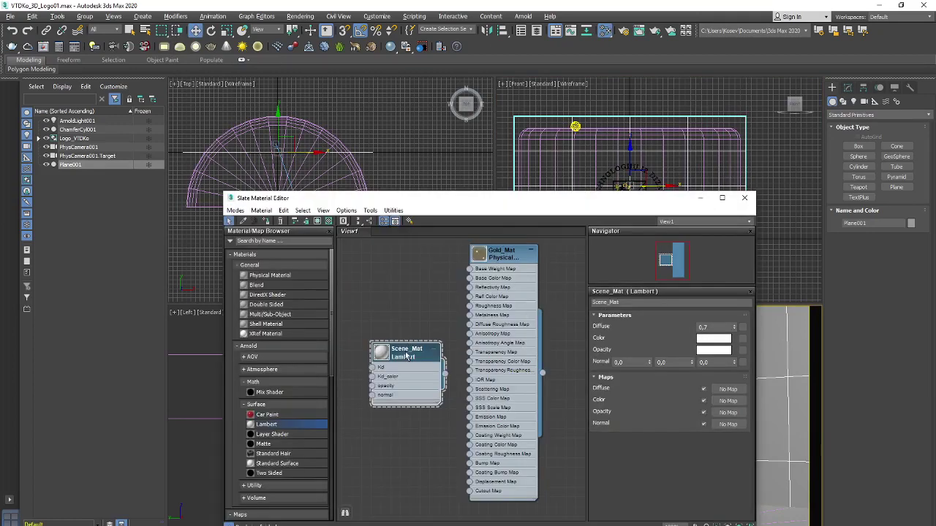
right_click(428, 355)
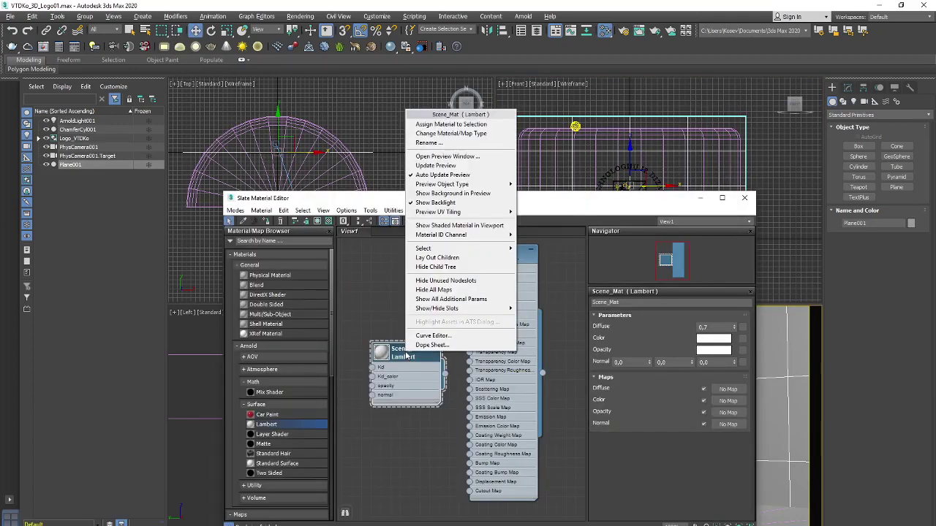
click(453, 124)
click(745, 197)
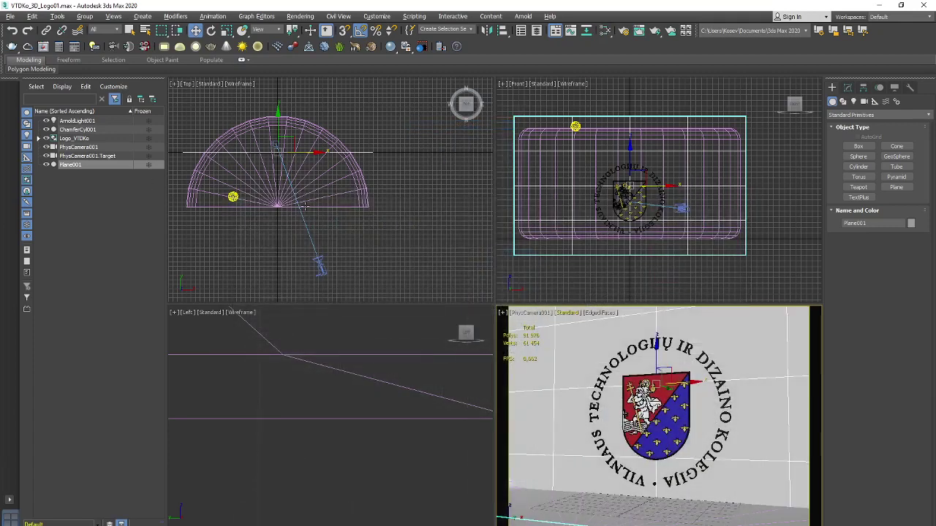
drag(280, 112, 280, 246)
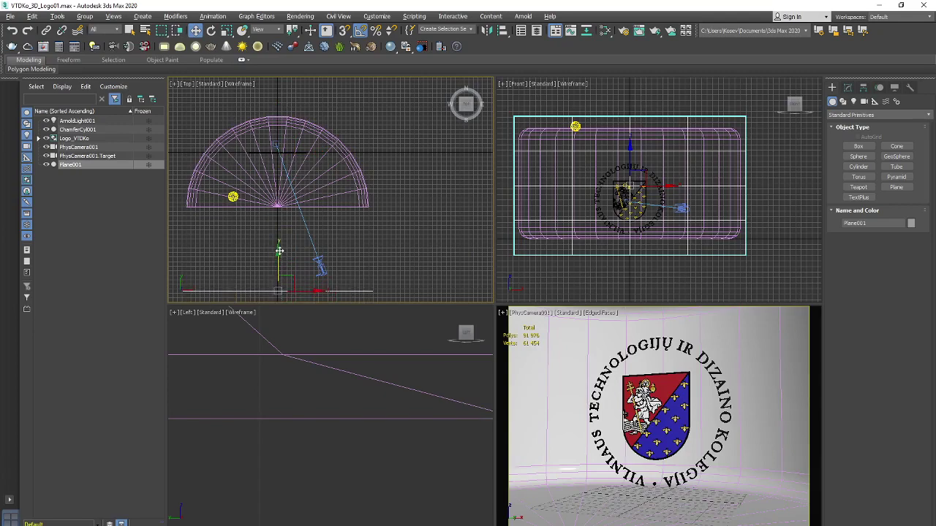
drag(279, 246, 278, 246)
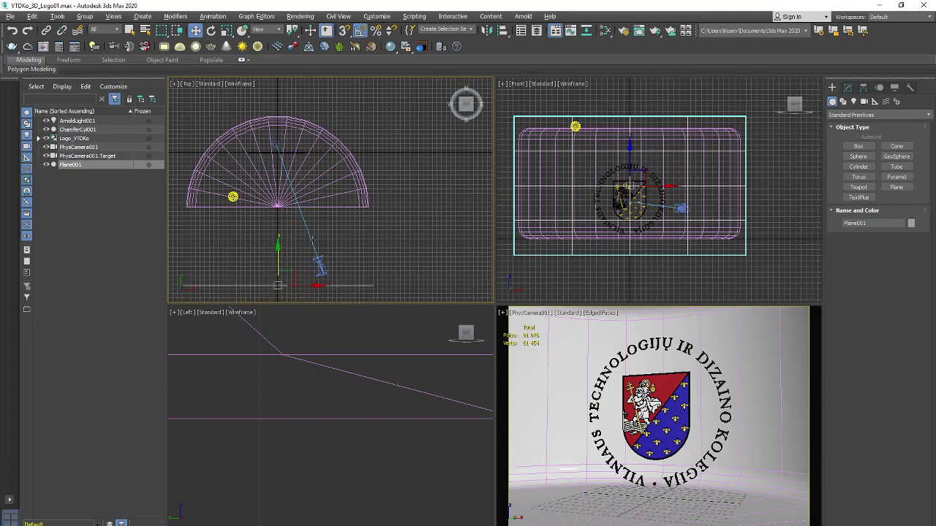
middle_click(580, 364)
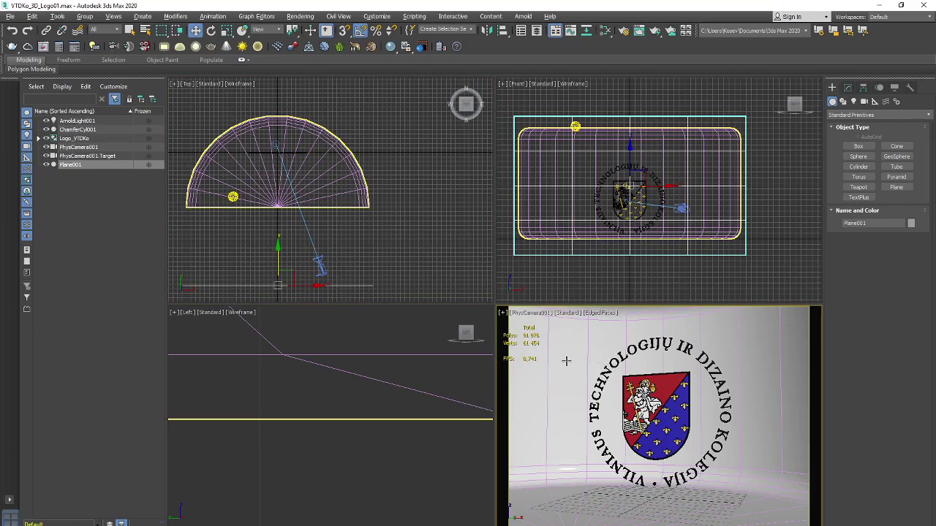
key(m)
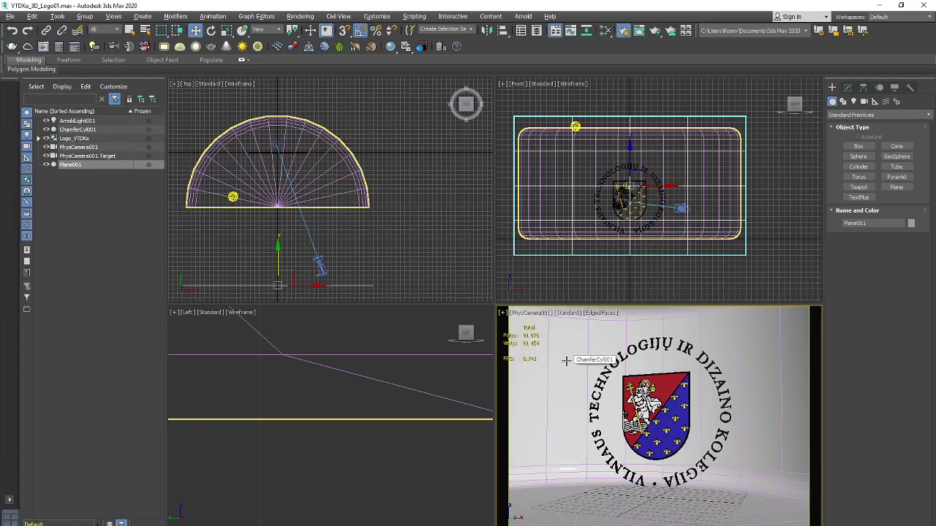
key(F10)
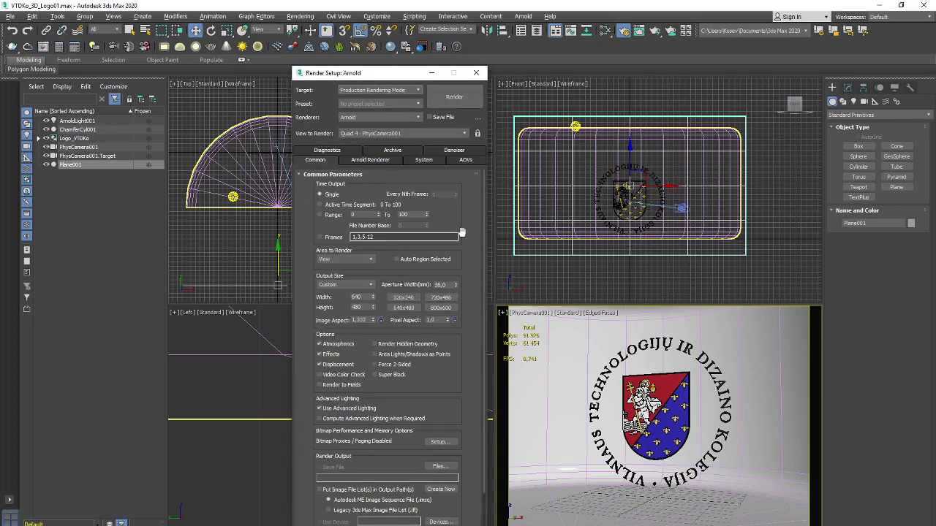
drag(401, 74, 360, 49)
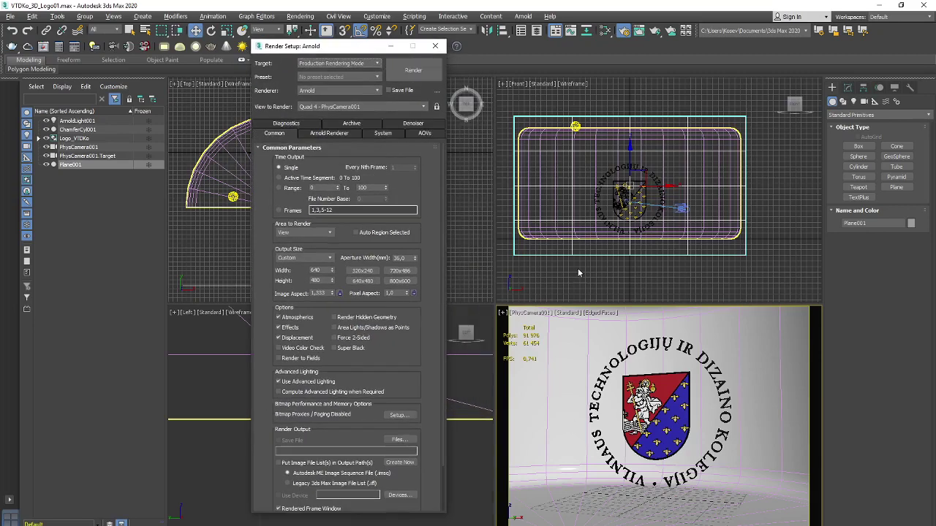
right_click(590, 329)
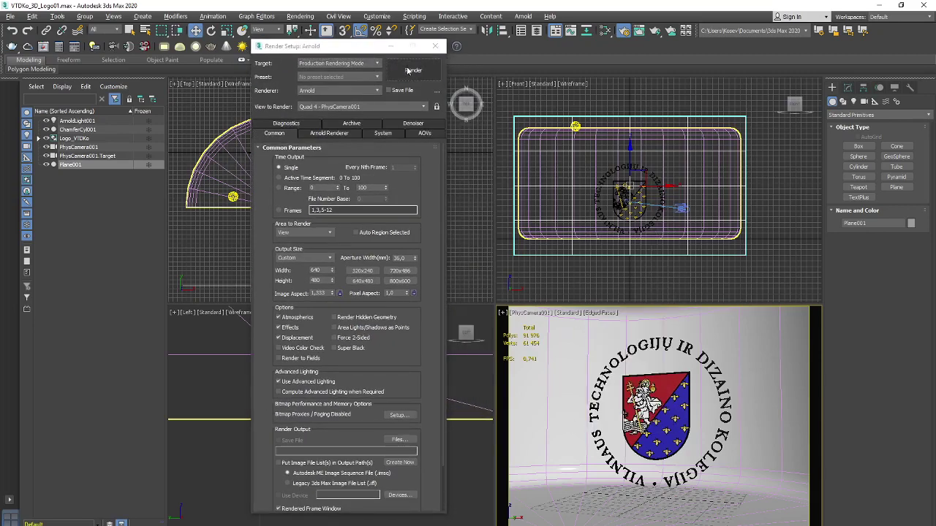
click(413, 71)
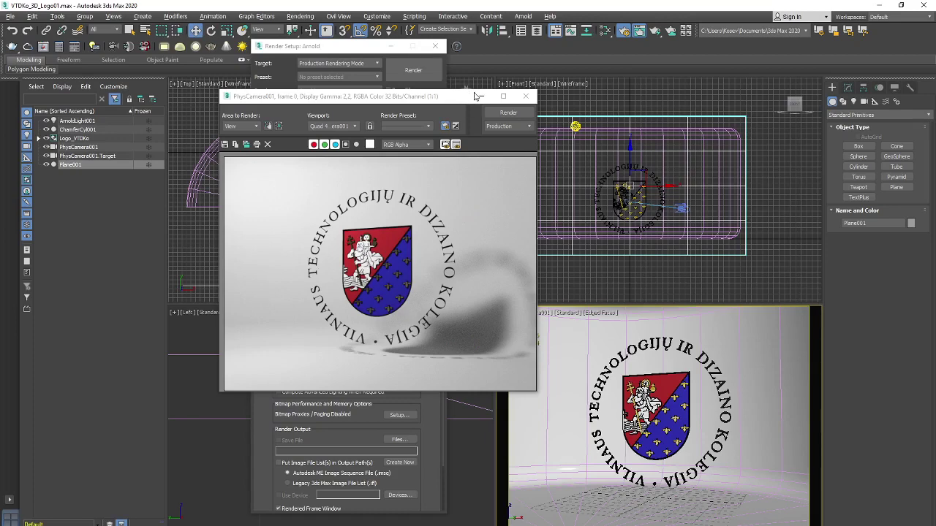
click(526, 96)
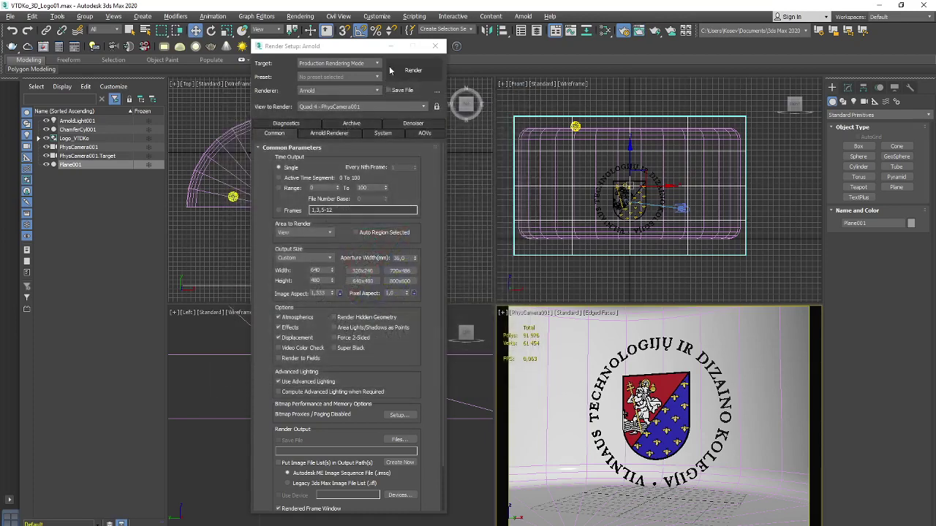
click(433, 48)
Open the Logo_VTDKo group recursively for editing
click(63, 174)
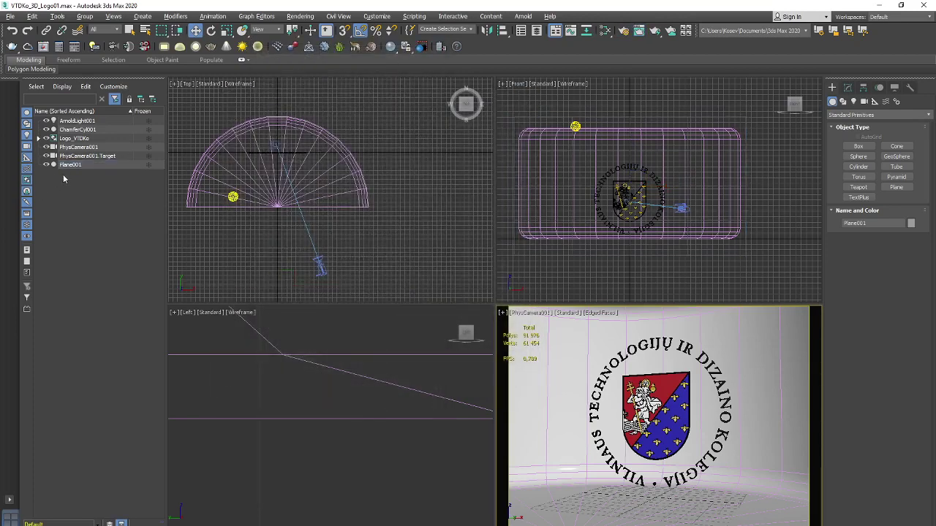
click(68, 166)
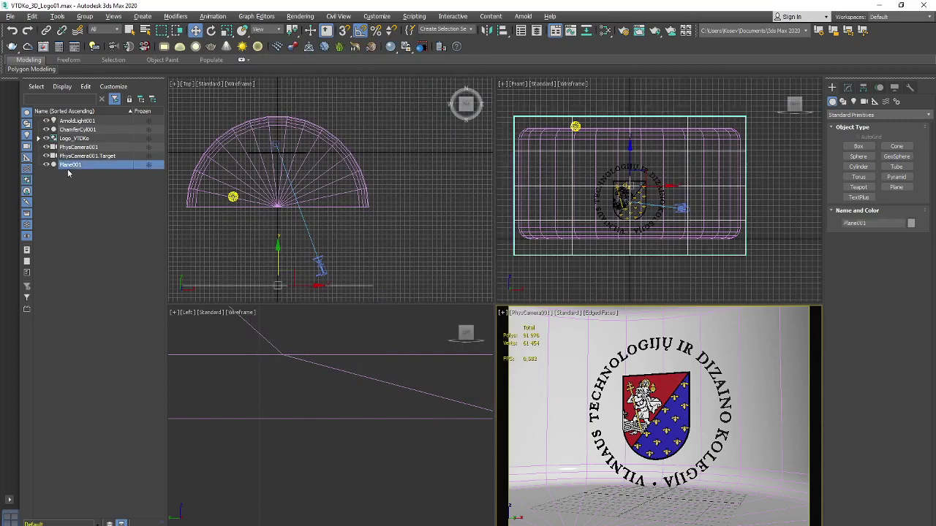
click(39, 139)
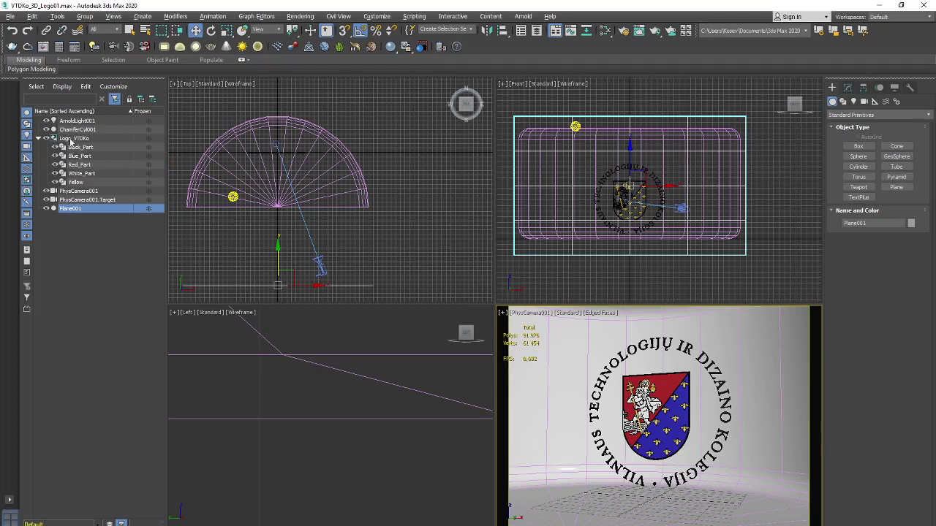
click(71, 139)
click(85, 16)
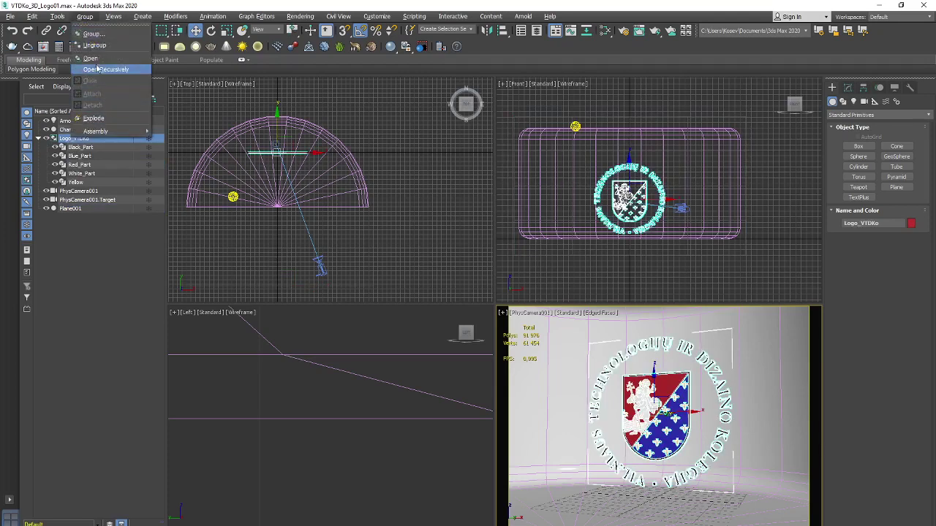
click(97, 69)
click(73, 138)
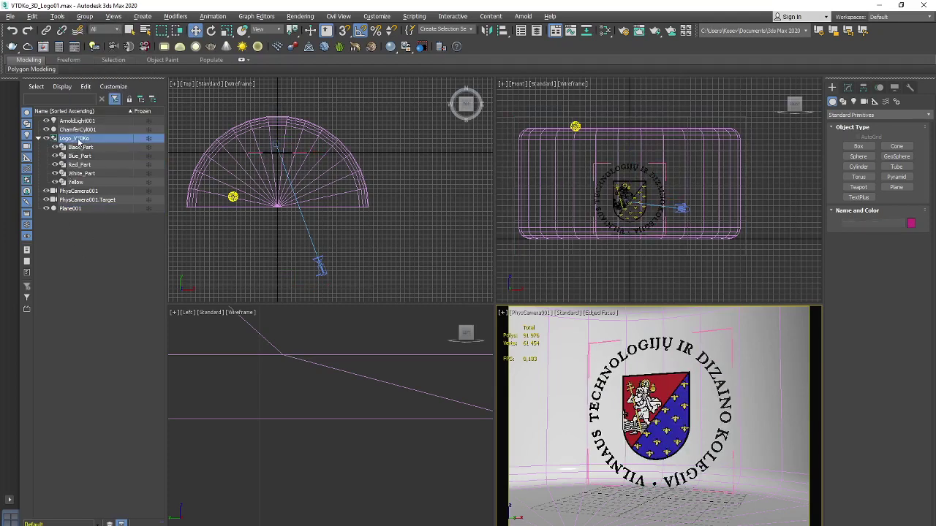
Select the Yellow logo part and show Gold_Mat's parameters in the material editor
click(75, 182)
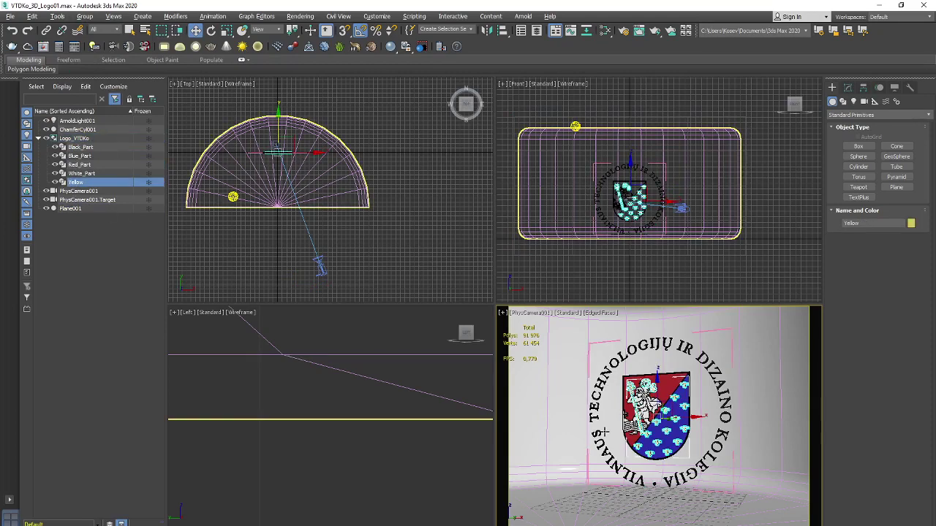
key(m)
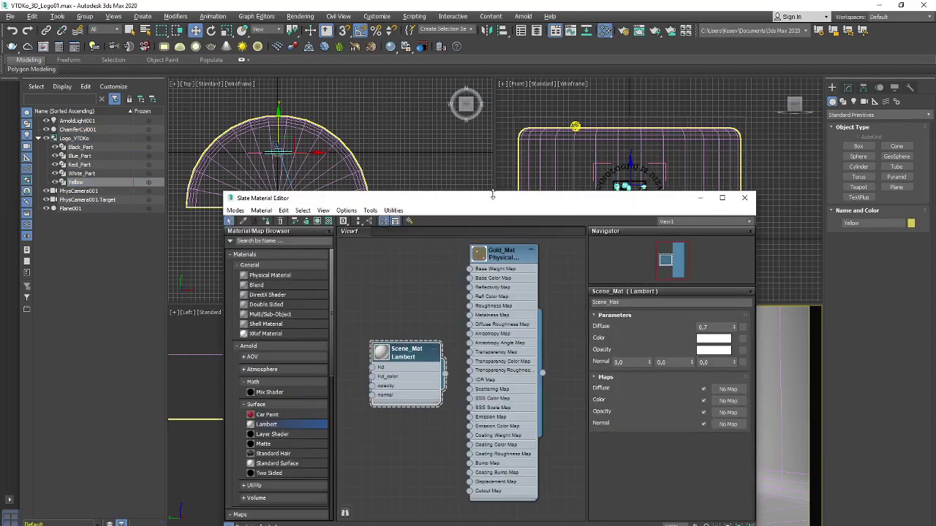
drag(493, 195, 445, 110)
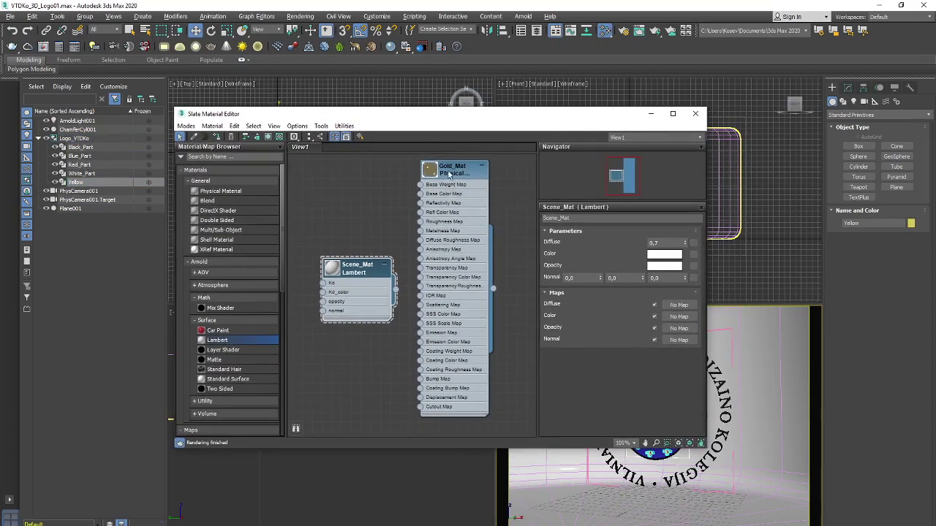
double_click(450, 174)
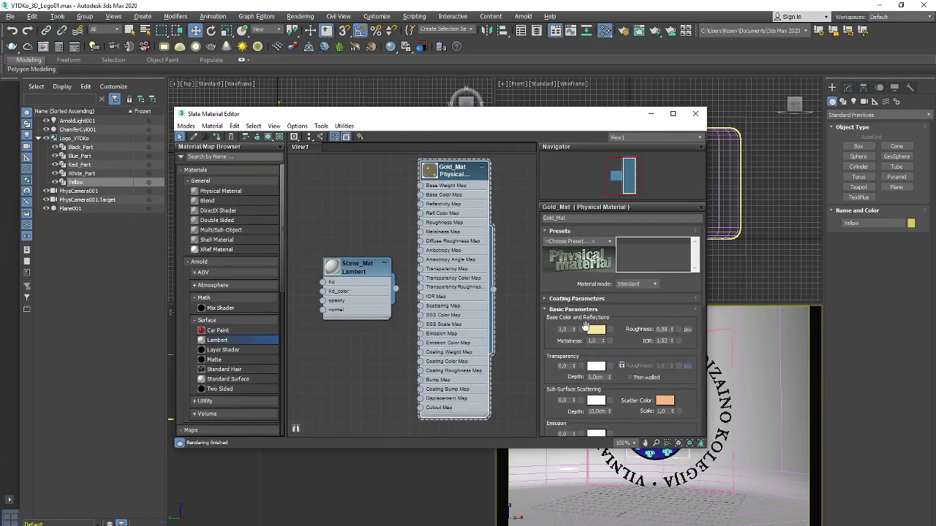
scroll(547, 332, down, 3)
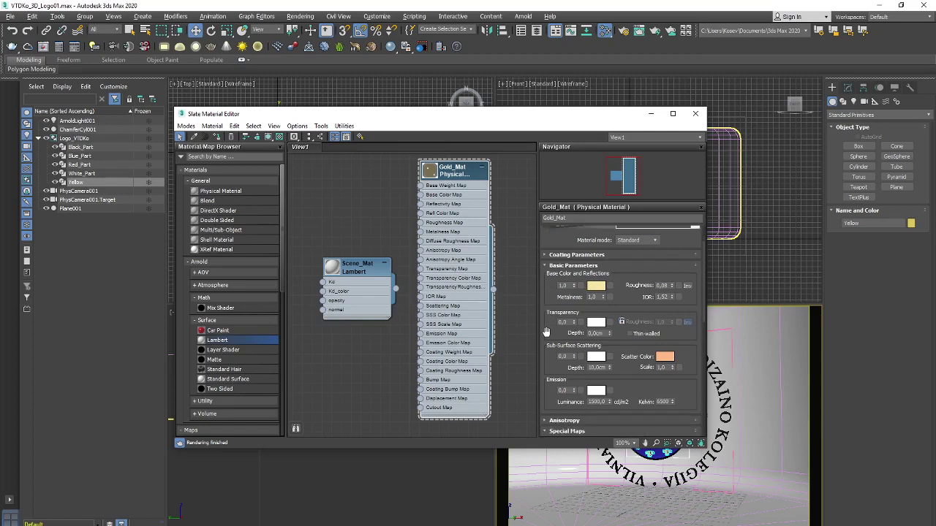
scroll(547, 331, up, 3)
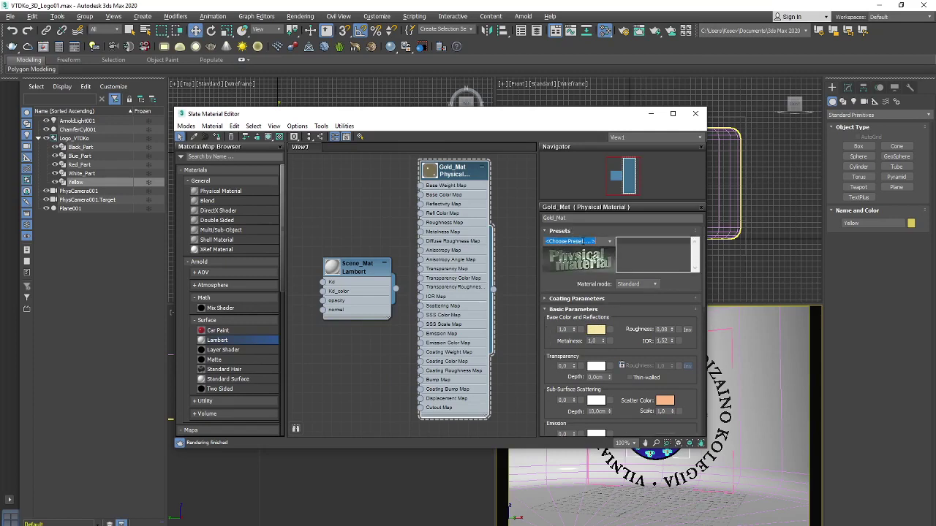
Apply the Matte Gold physical material preset to Gold_Mat and close the editor
click(609, 242)
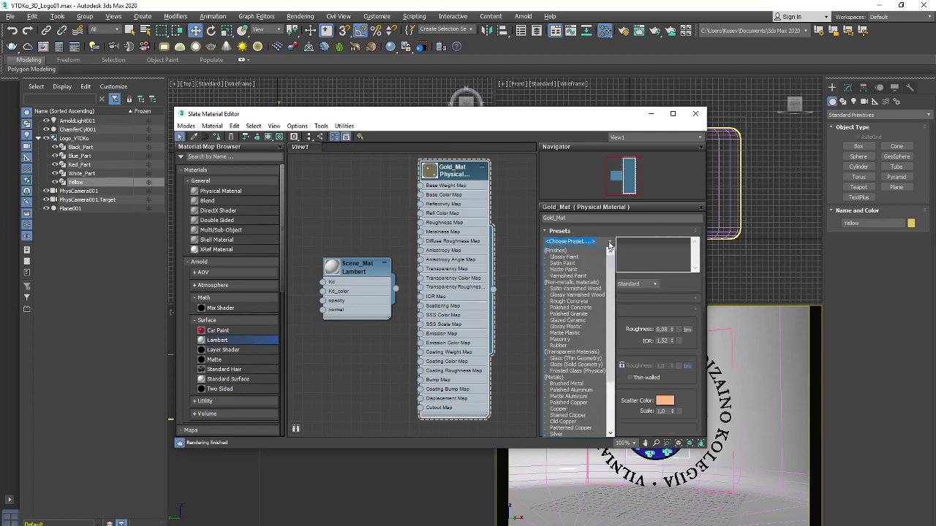
scroll(611, 293, down, 1)
scroll(613, 306, down, 1)
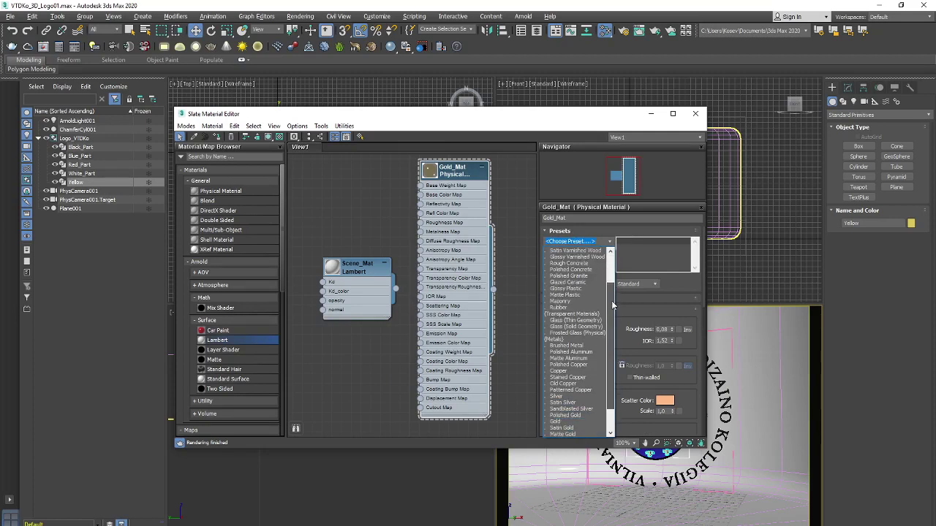
scroll(613, 305, down, 1)
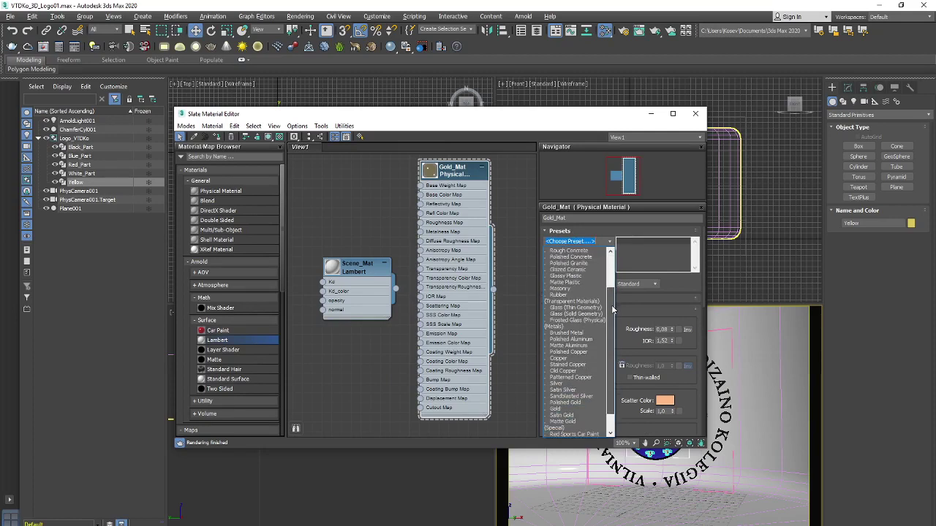
click(575, 423)
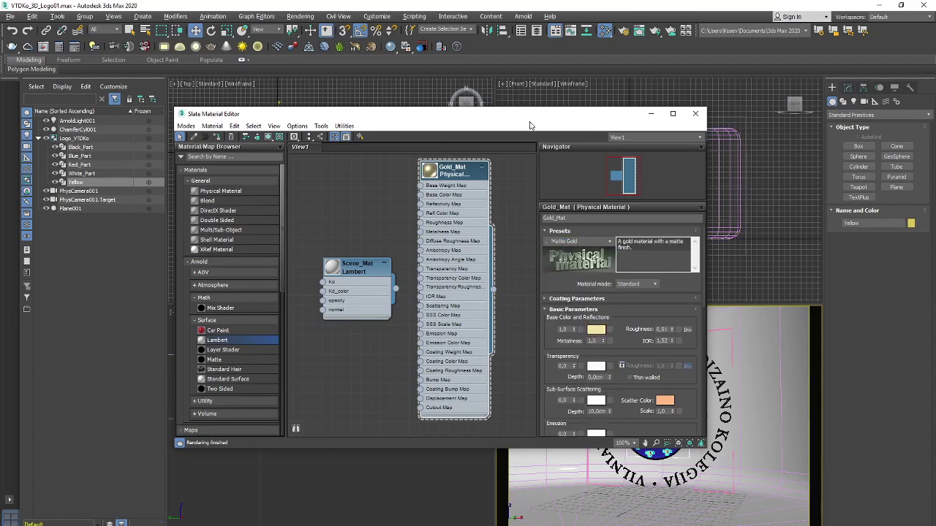
drag(531, 117, 440, 192)
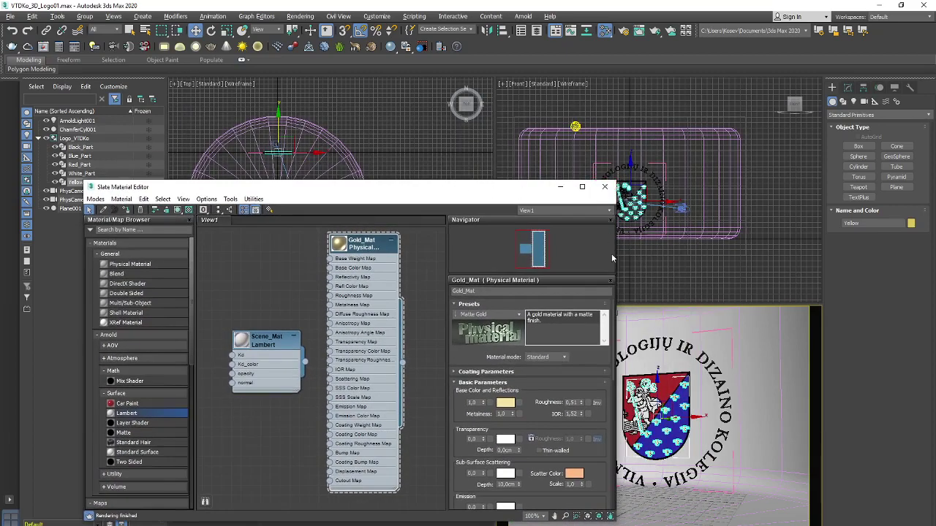
click(605, 187)
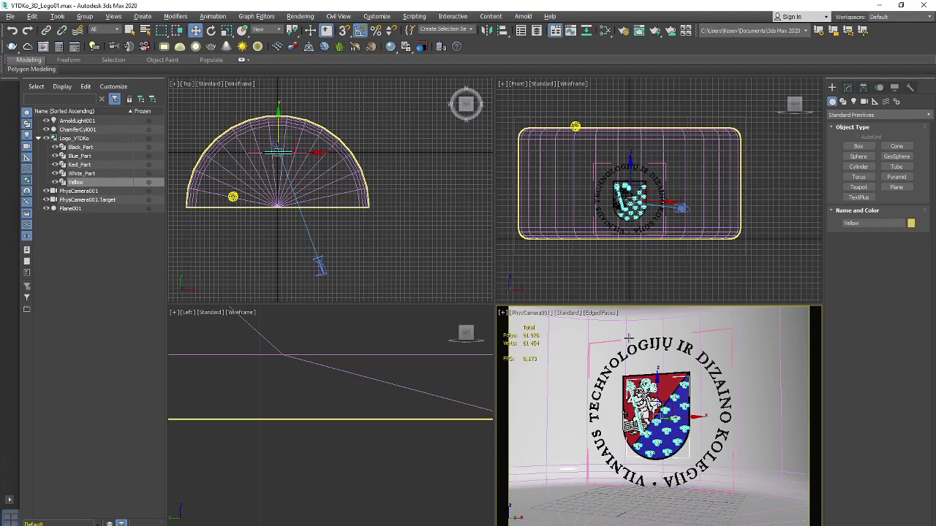
Render the PhysCamera001 view with Arnold and inspect the Matte Gold logo result
click(597, 383)
click(601, 381)
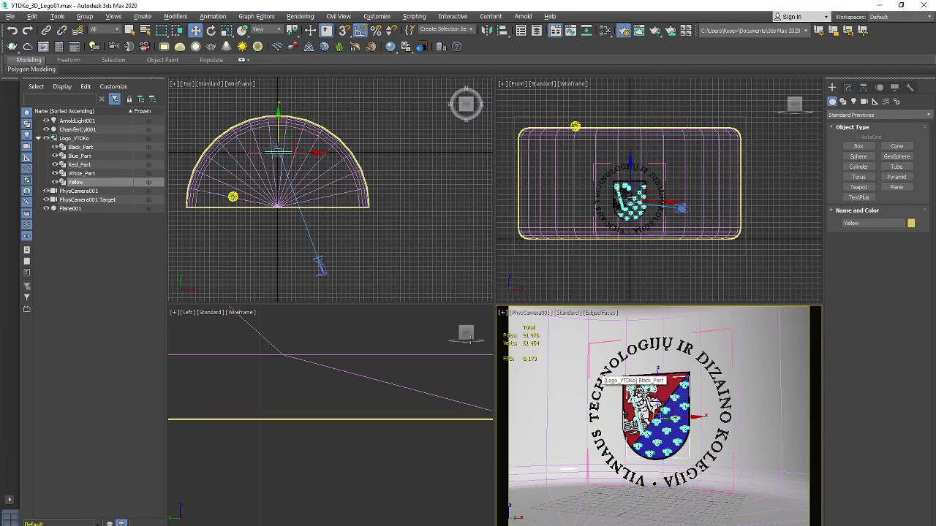
key(F10)
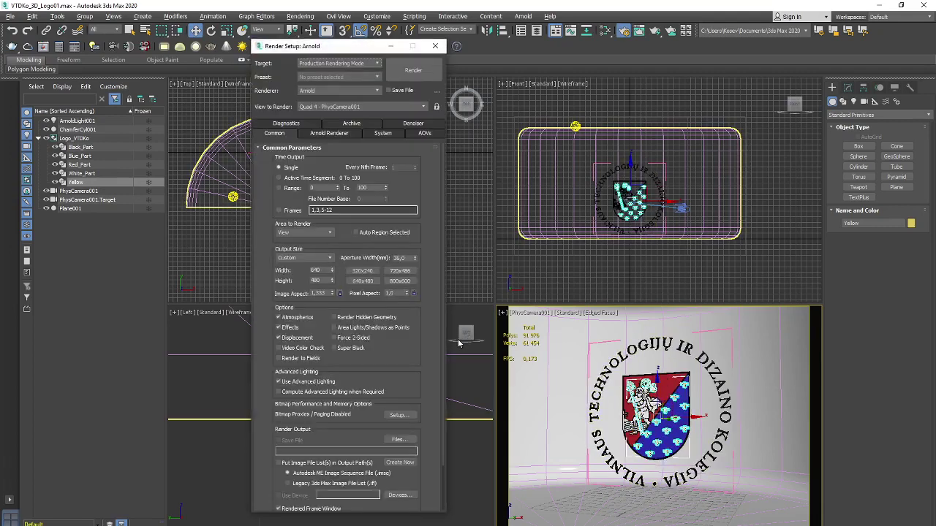
click(376, 76)
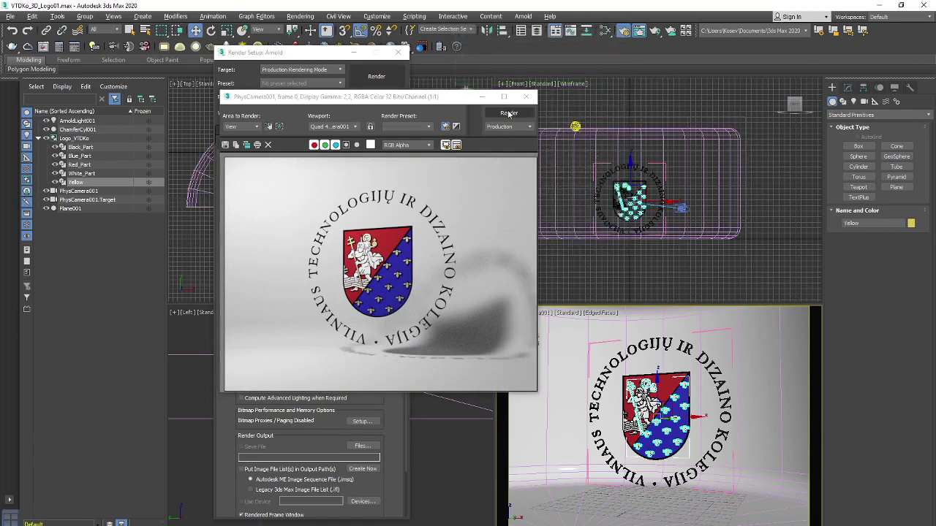
drag(413, 99, 387, 89)
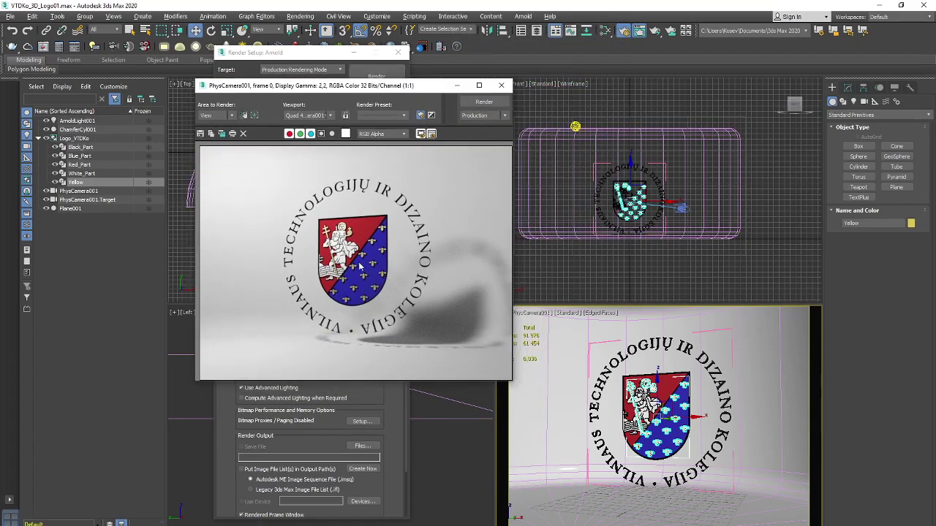